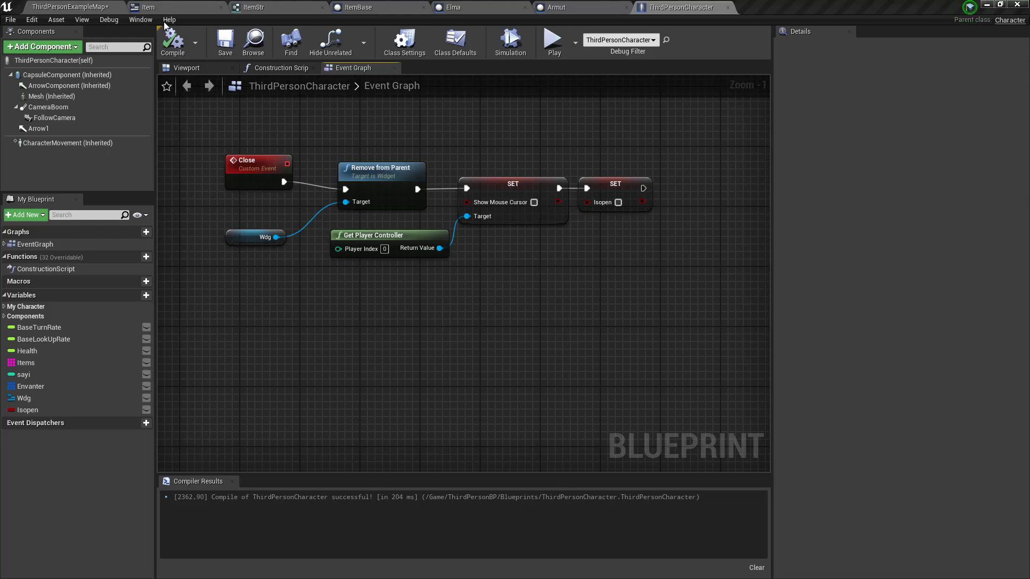
Save the level map, start a play session, and pick up Elma into the inventory
{"action": "left_click", "coordinate": [89, 5]}
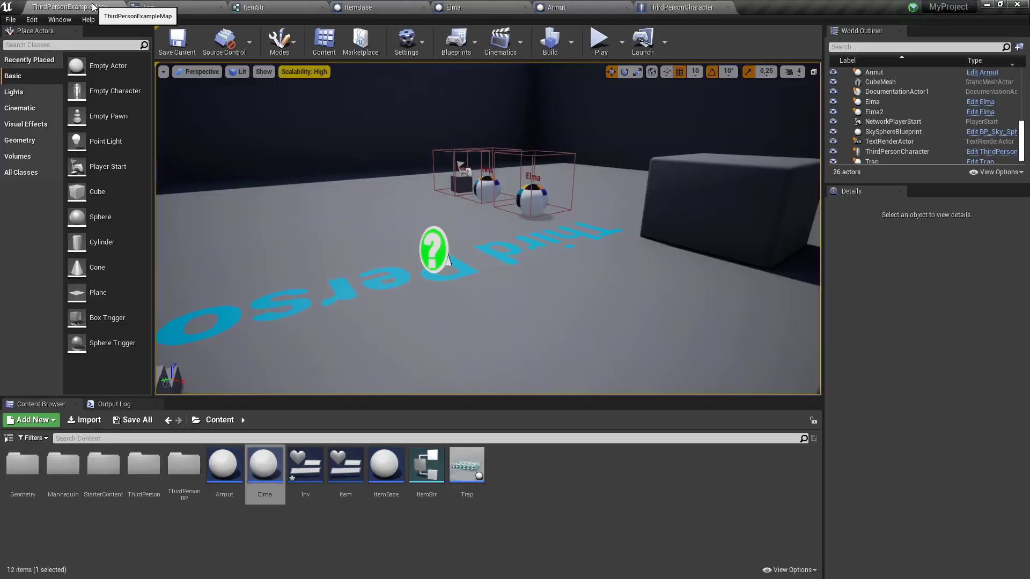
{"action": "left_click", "coordinate": [177, 40]}
{"action": "left_click", "coordinate": [600, 35]}
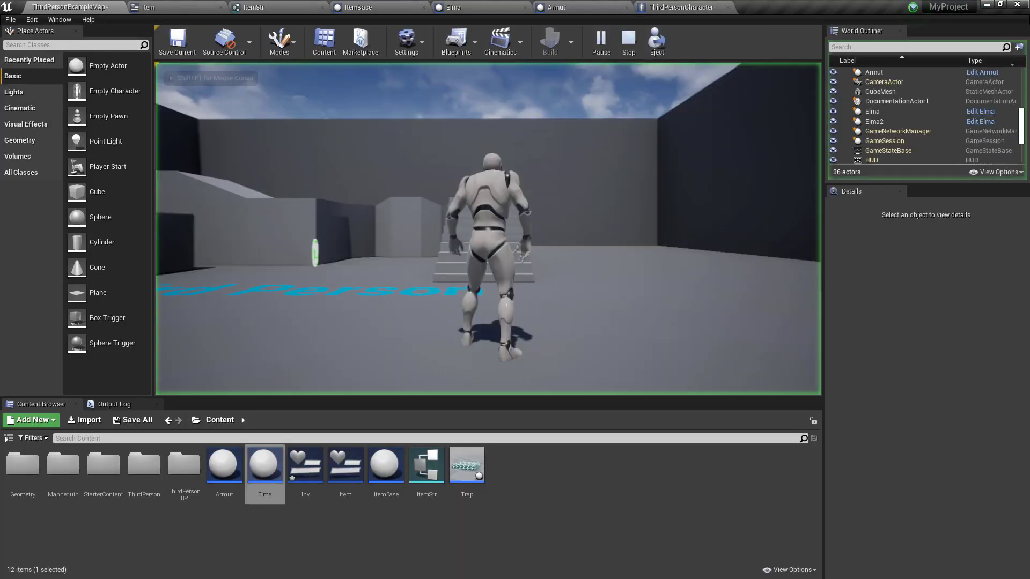
{"action": "key", "text": "i"}
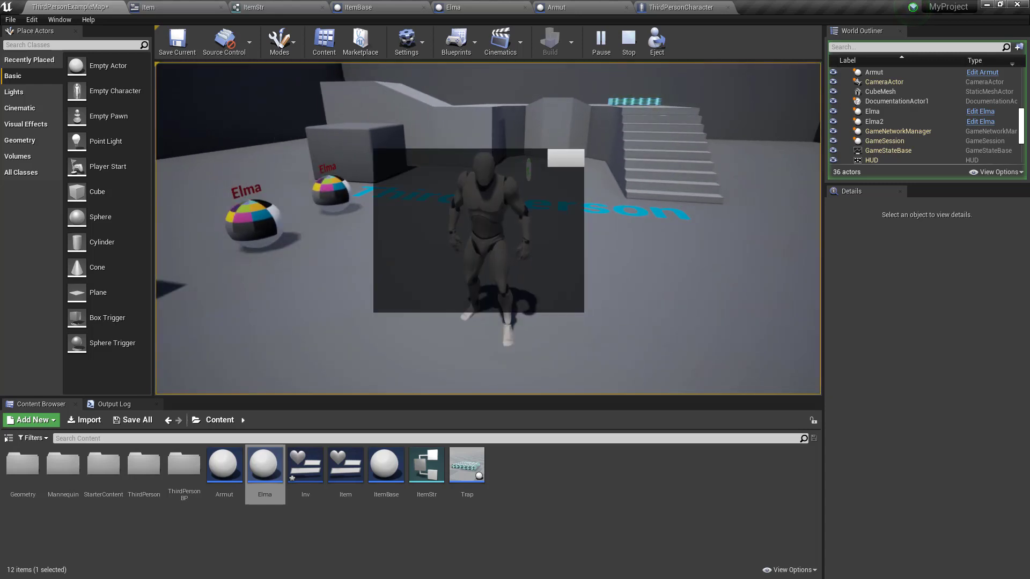
{"action": "key", "text": "i"}
{"action": "key", "text": "w"}
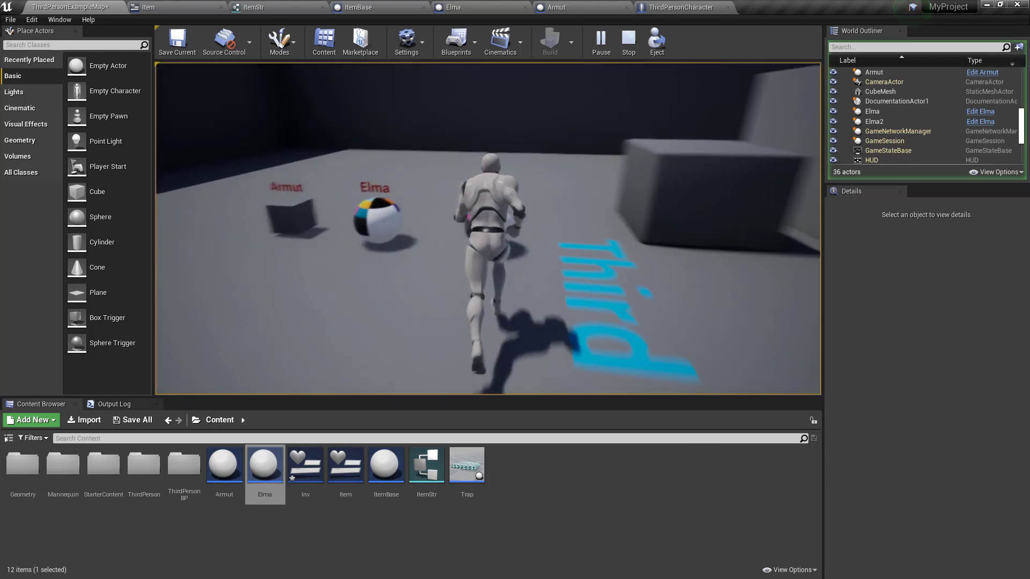
{"action": "key", "text": "i"}
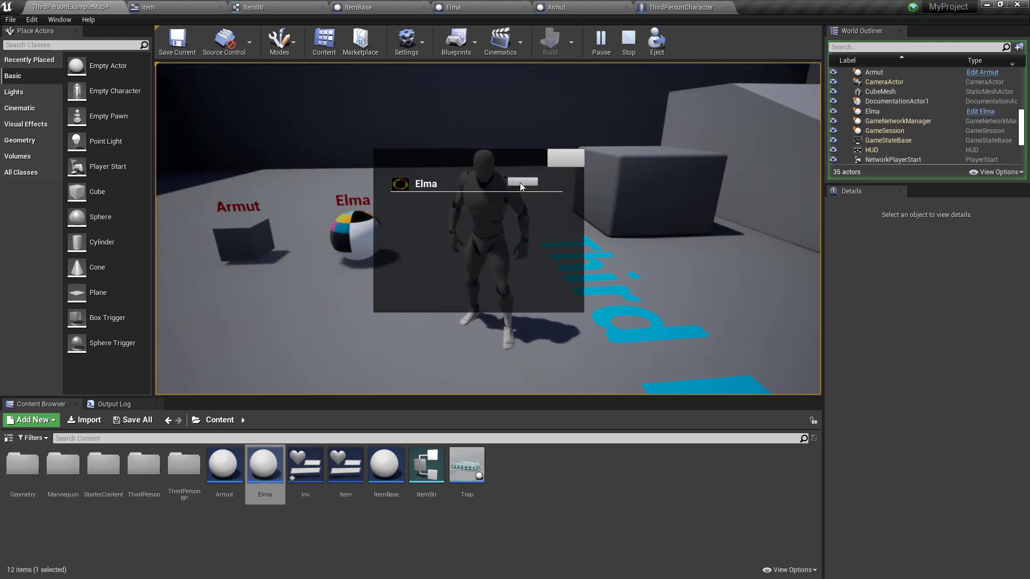
{"action": "key", "text": "i"}
Reopen the inventory to confirm Elma is listed, try dropping it, then stop playing
{"action": "key", "text": "w"}
{"action": "key", "text": "i"}
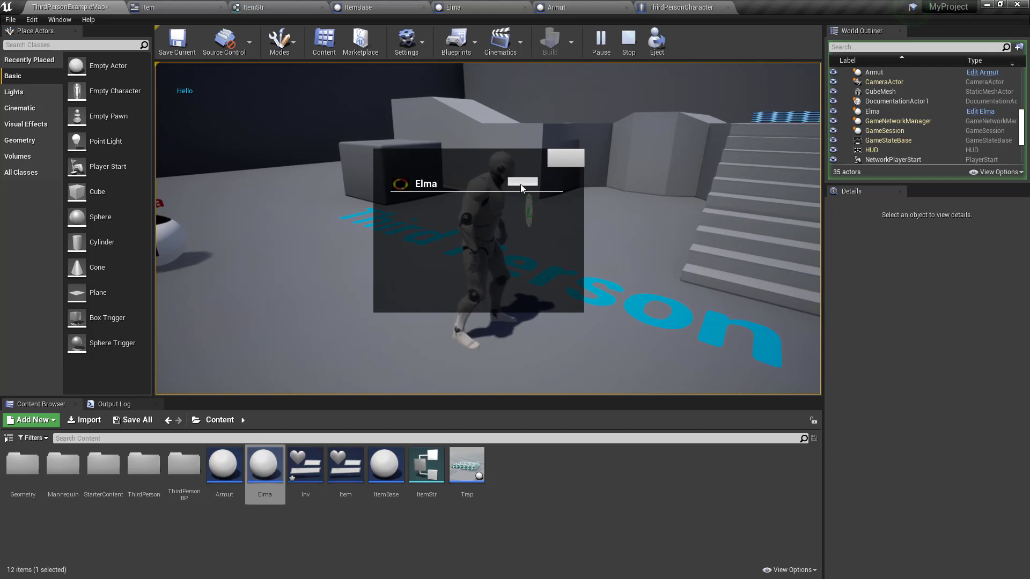
{"action": "left_click", "coordinate": [568, 162]}
{"action": "left_click", "coordinate": [578, 163]}
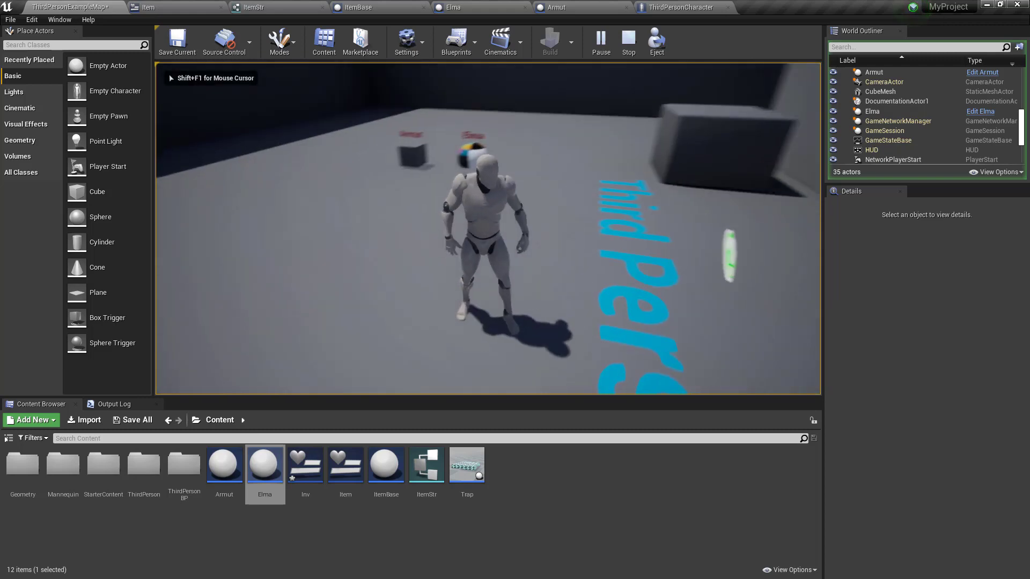
{"action": "key", "text": "w"}
{"action": "key", "text": "i"}
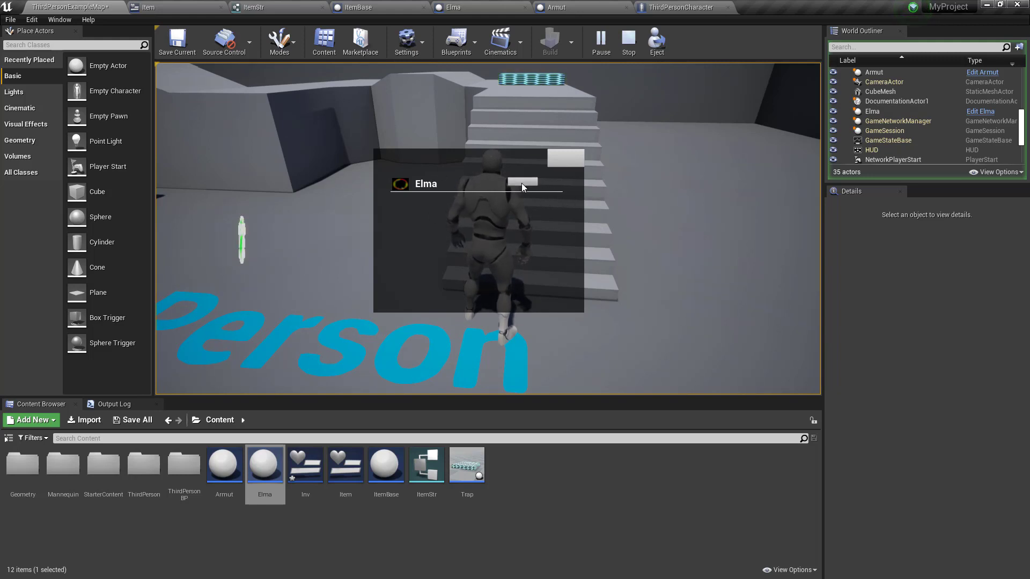
{"action": "left_click", "coordinate": [629, 41]}
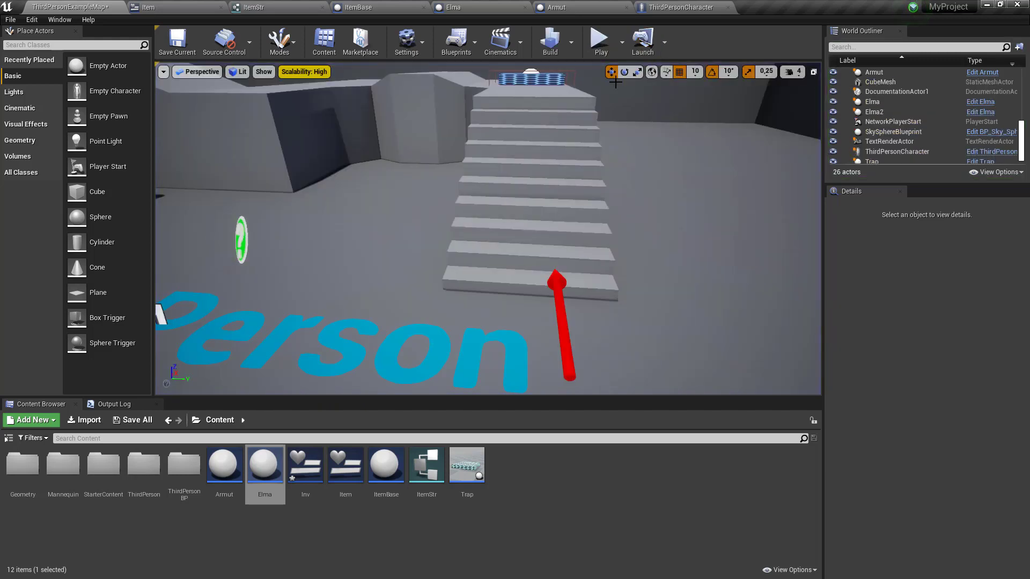
Save the map, then add a new member named ItemActor to the ItemStr structure
{"action": "key", "text": "ctrl+s"}
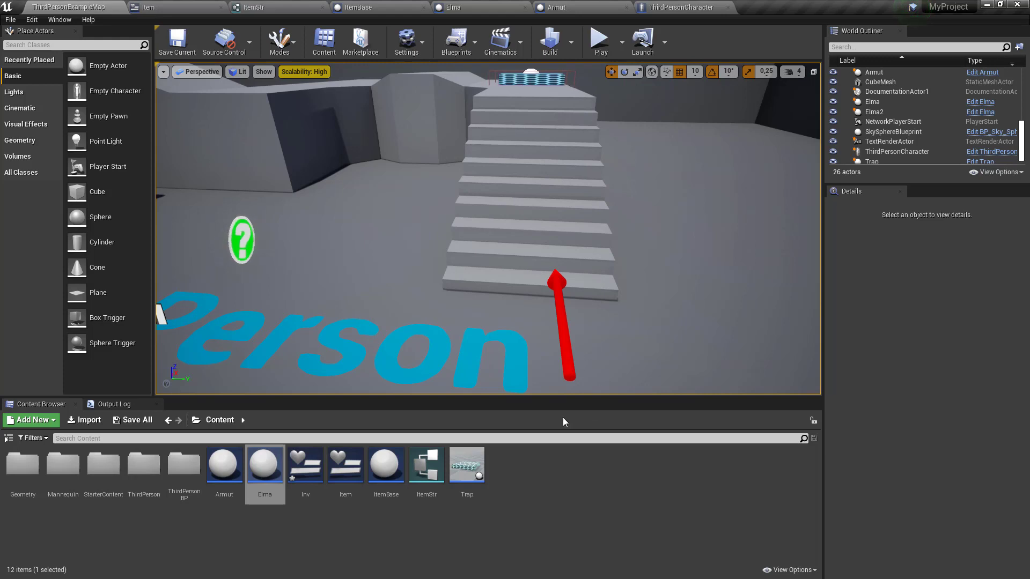
{"action": "left_click", "coordinate": [532, 466]}
{"action": "left_click", "coordinate": [437, 478]}
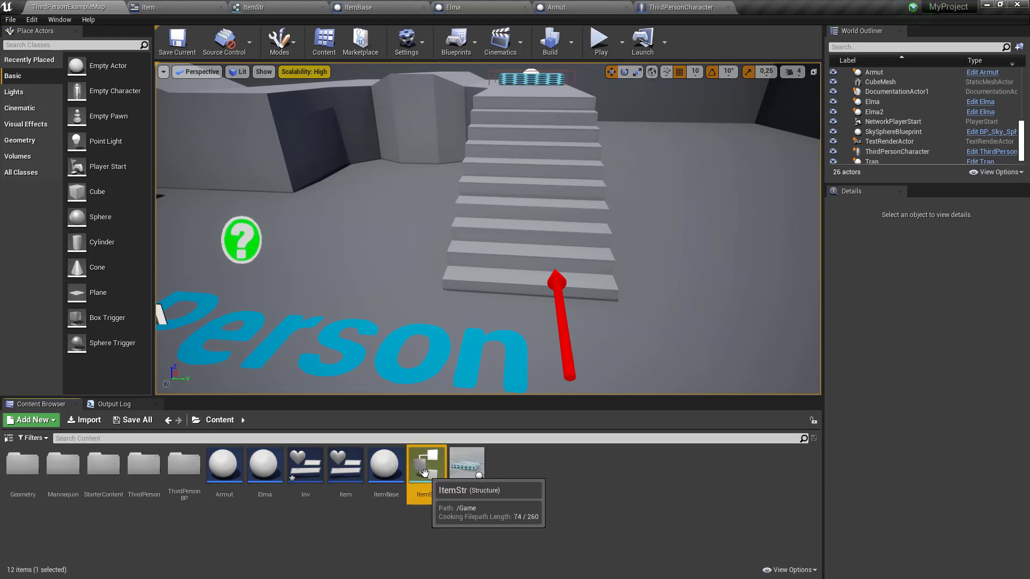
{"action": "double_click", "coordinate": [437, 478]}
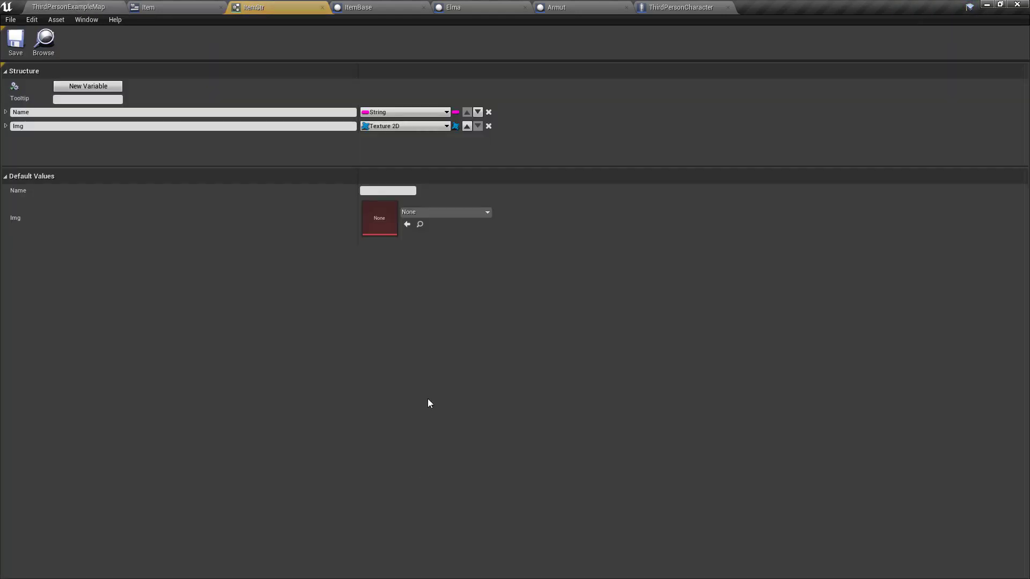
{"action": "left_click", "coordinate": [109, 89]}
{"action": "type", "text": "ItemActor"}
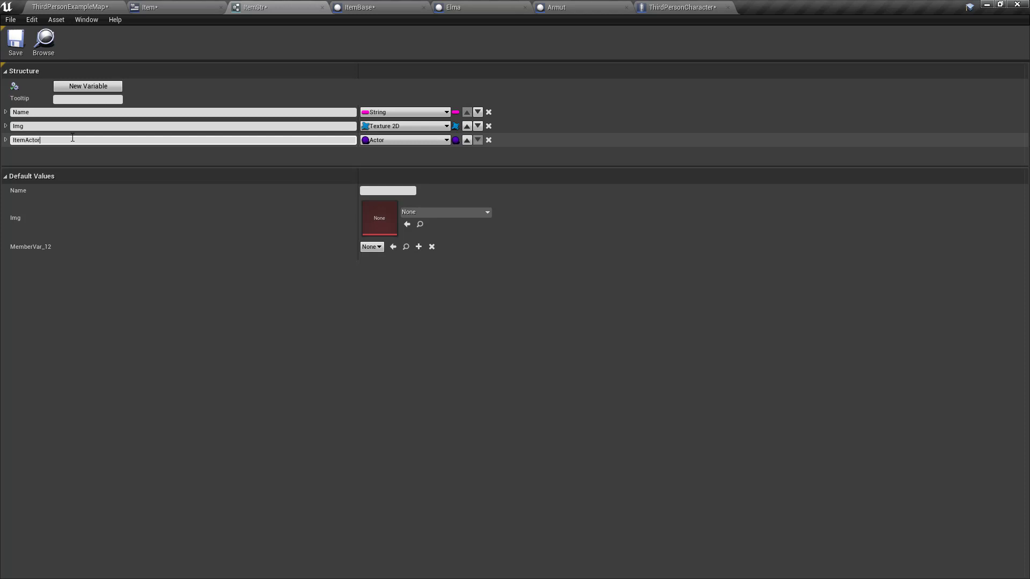
{"action": "key", "text": "Return"}
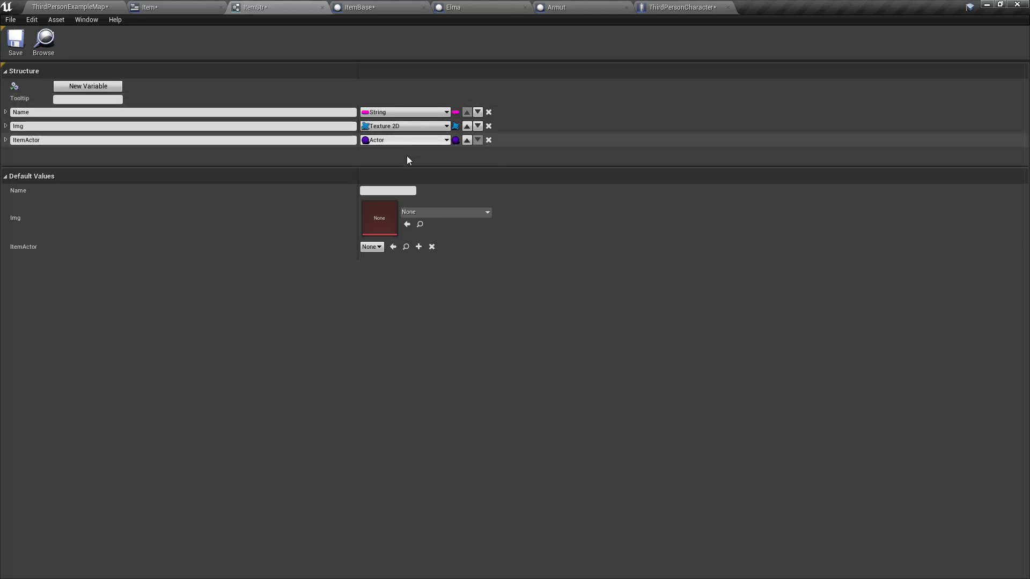
Make ItemActor an Actor class reference and close the ItemStr editor
{"action": "left_click", "coordinate": [406, 140]}
{"action": "type", "text": "actor"}
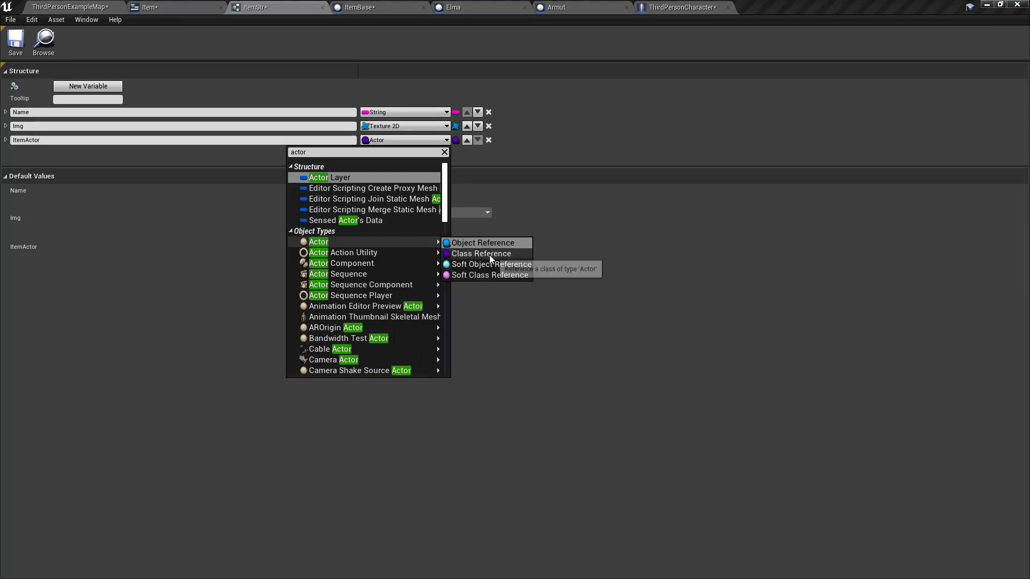
{"action": "mouse_move", "coordinate": [440, 254]}
{"action": "mouse_move", "coordinate": [413, 241]}
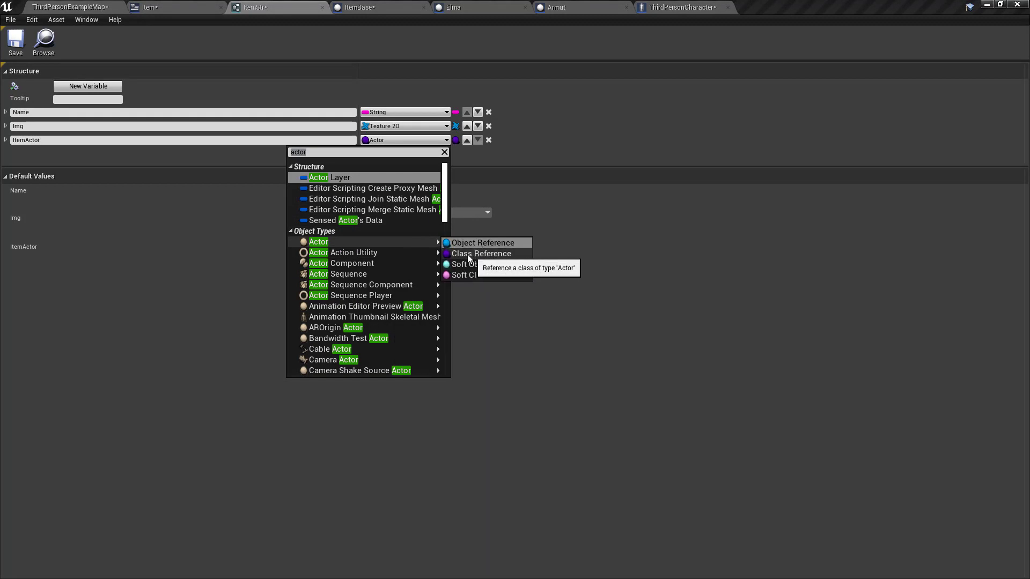
{"action": "left_click", "coordinate": [460, 255]}
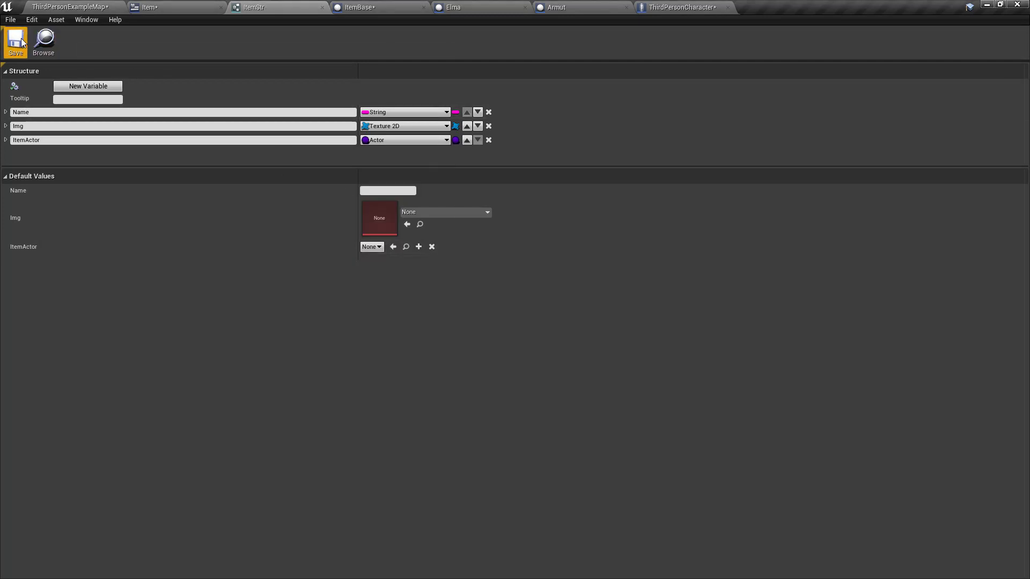
{"action": "left_click", "coordinate": [322, 7]}
Save ItemBase, reopen and recompile it with the ItemActor field, then save the level map
{"action": "left_click", "coordinate": [271, 7]}
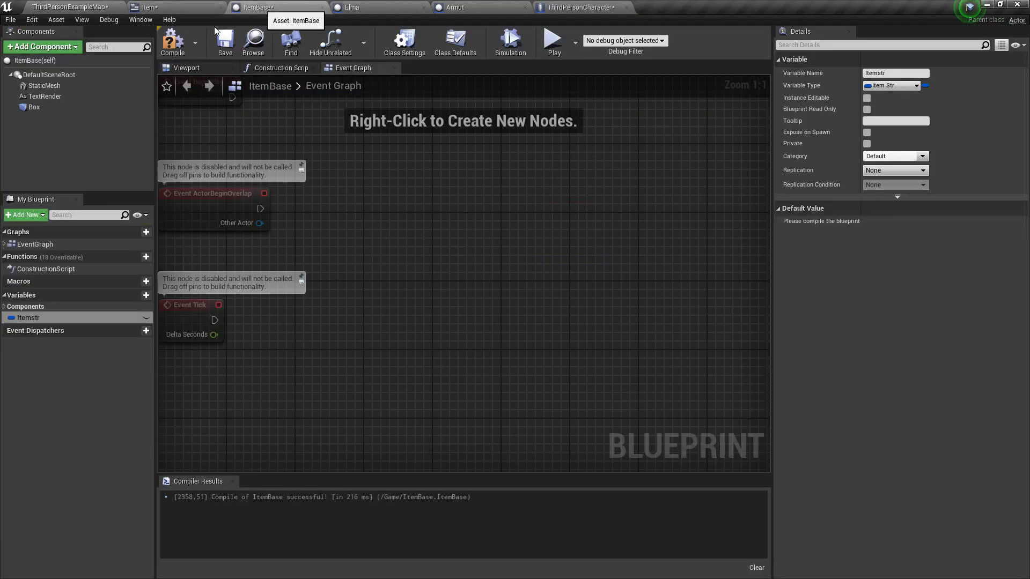
{"action": "left_click", "coordinate": [225, 52]}
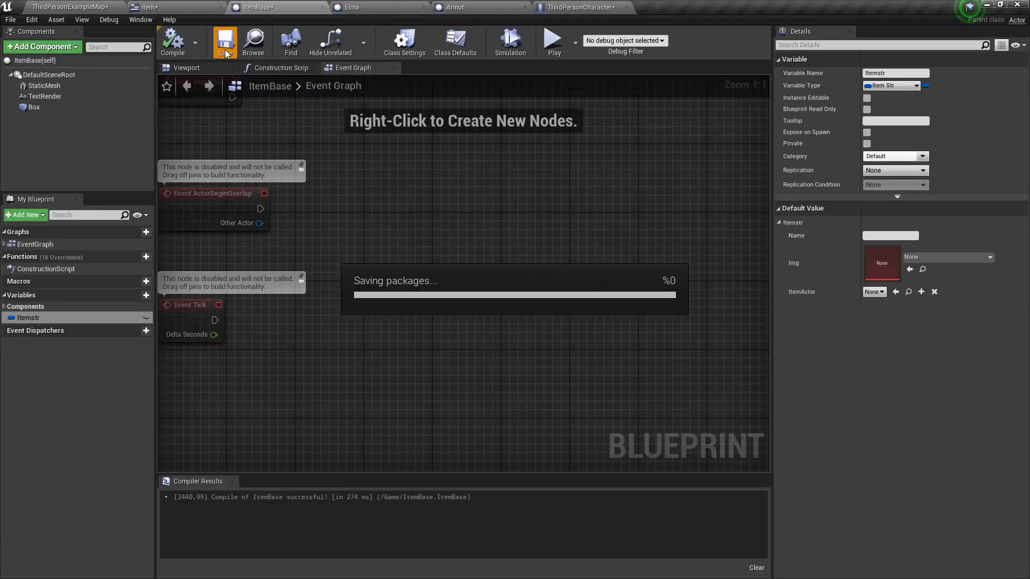
{"action": "left_click", "coordinate": [70, 7]}
{"action": "left_click", "coordinate": [188, 52]}
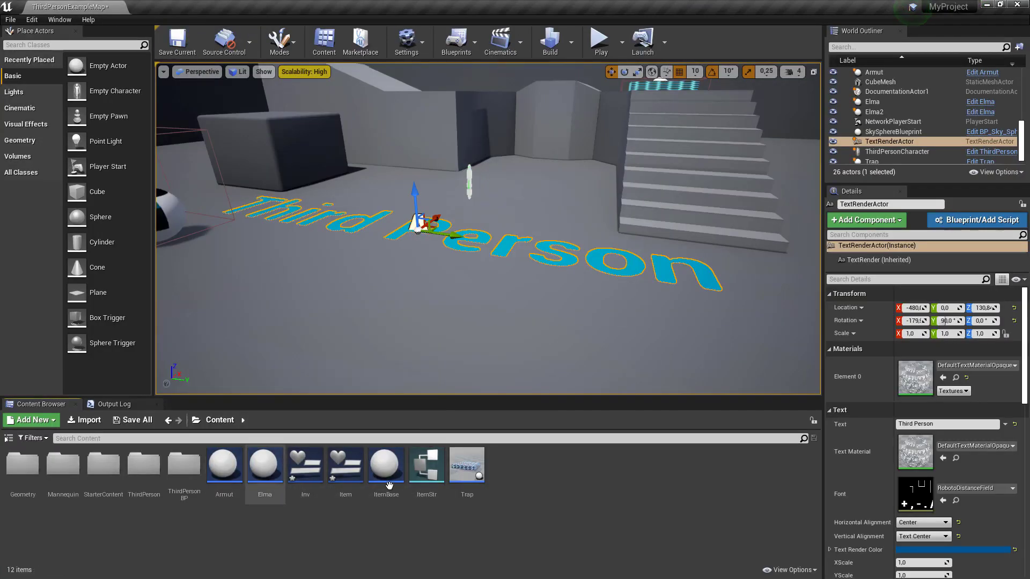
{"action": "double_click", "coordinate": [386, 465]}
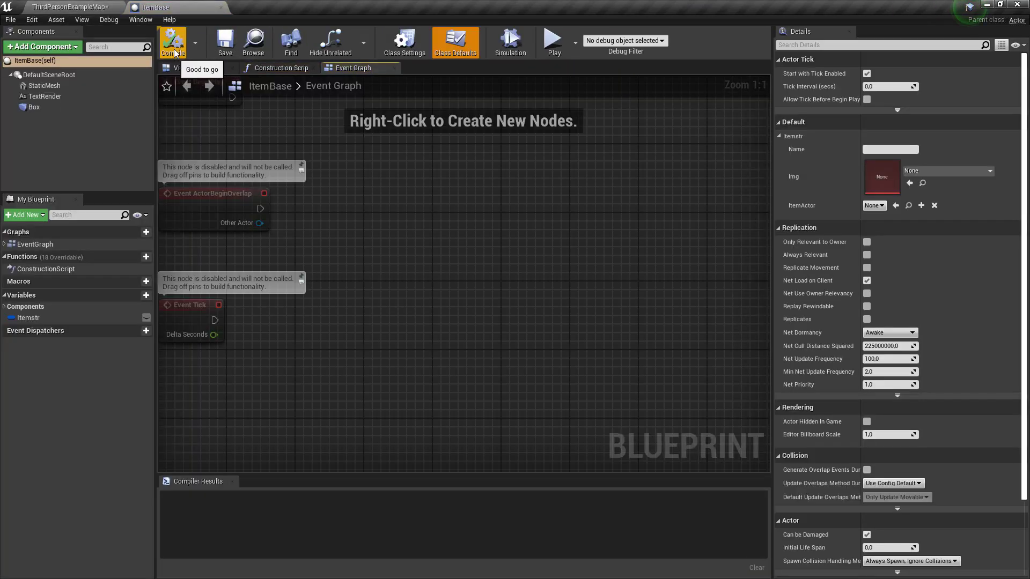
{"action": "left_click", "coordinate": [220, 7]}
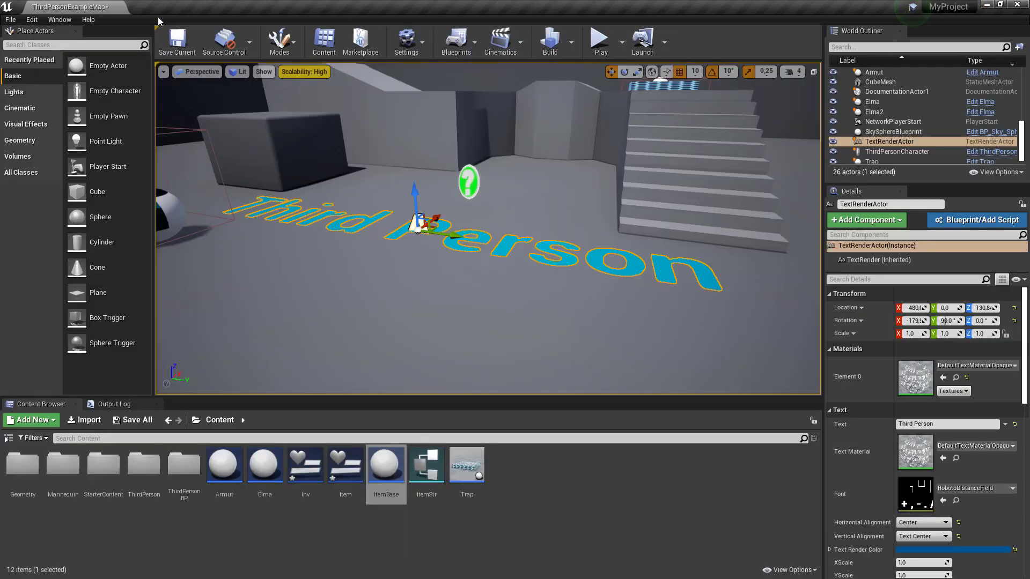
{"action": "left_click", "coordinate": [177, 40]}
In Armut's Class Defaults set ItemActor to the Armut class, then compile, save and close
{"action": "double_click", "coordinate": [224, 466]}
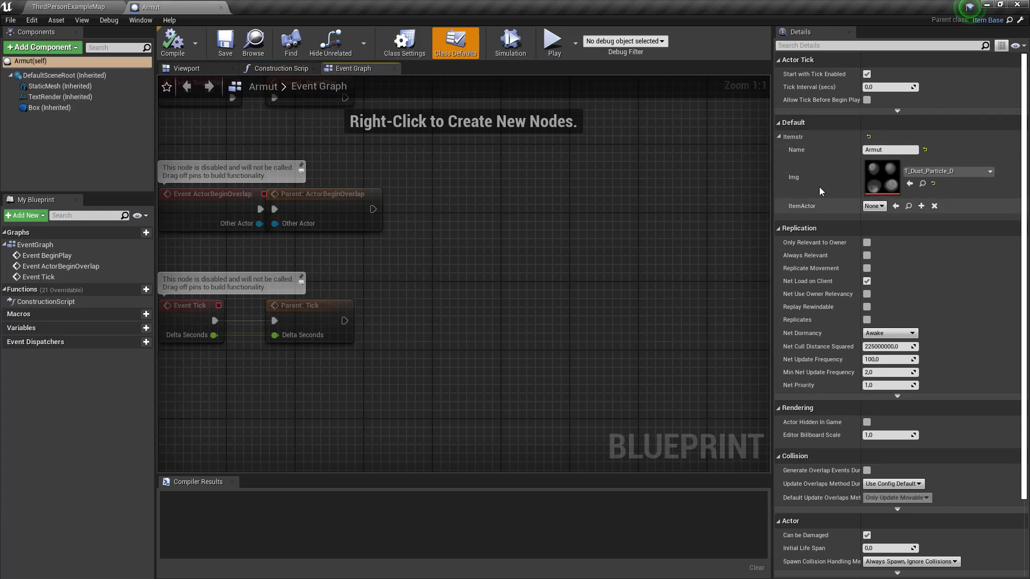
{"action": "left_click", "coordinate": [441, 39]}
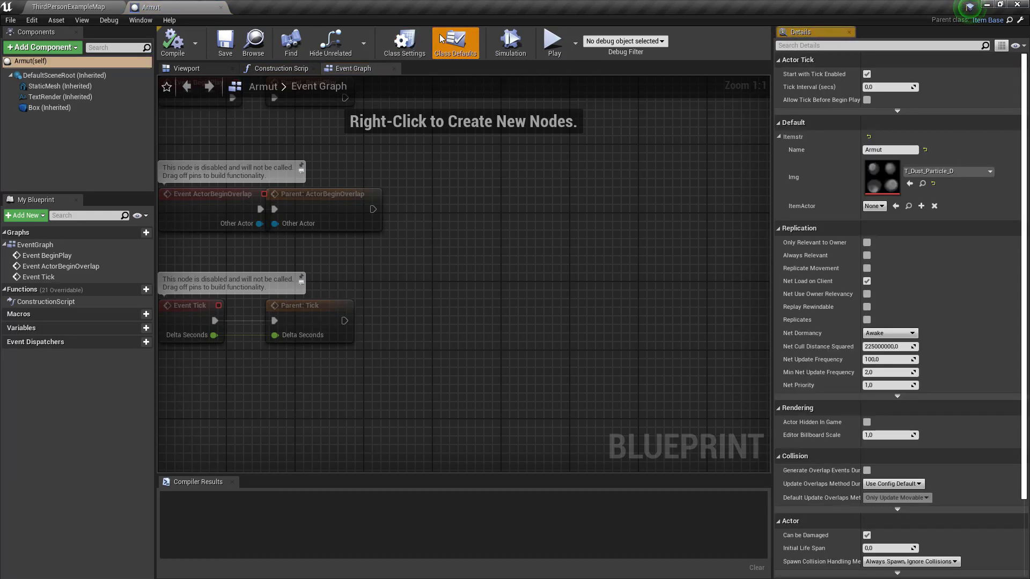
{"action": "left_click", "coordinate": [871, 206]}
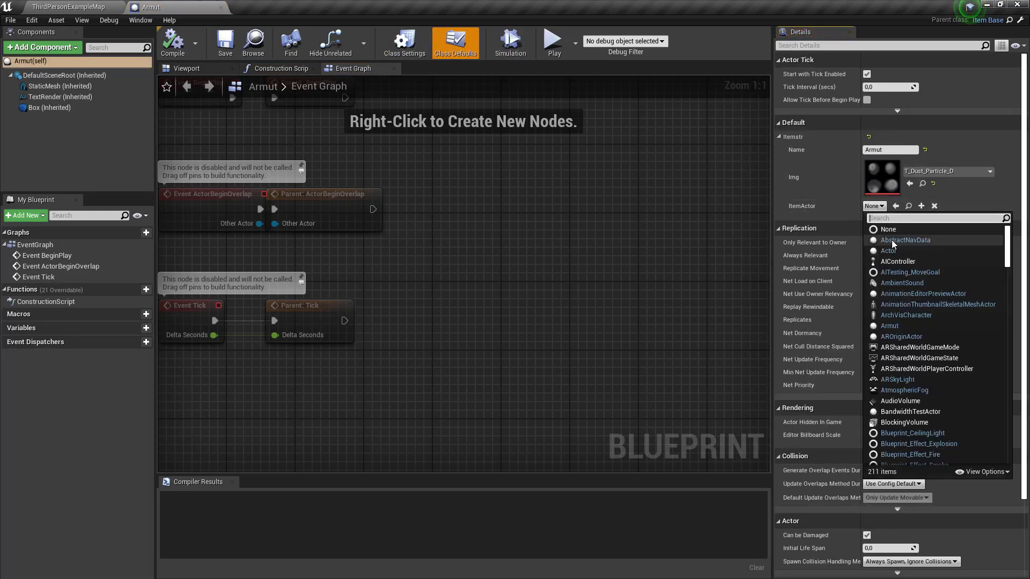
{"action": "type", "text": "ar"}
{"action": "left_click", "coordinate": [891, 251]}
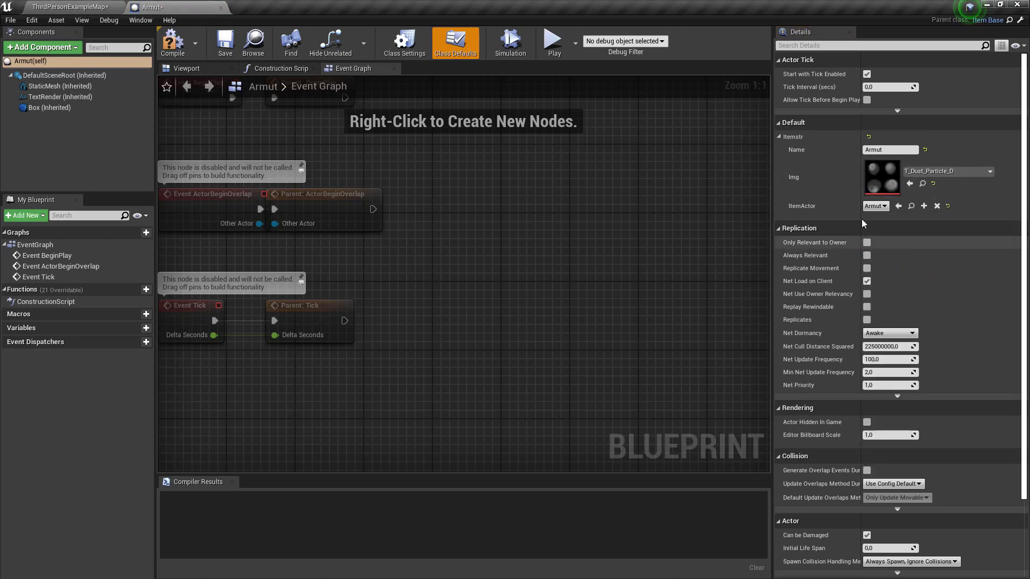
{"action": "left_click", "coordinate": [173, 43]}
{"action": "left_click", "coordinate": [70, 7]}
{"action": "left_click", "coordinate": [176, 45]}
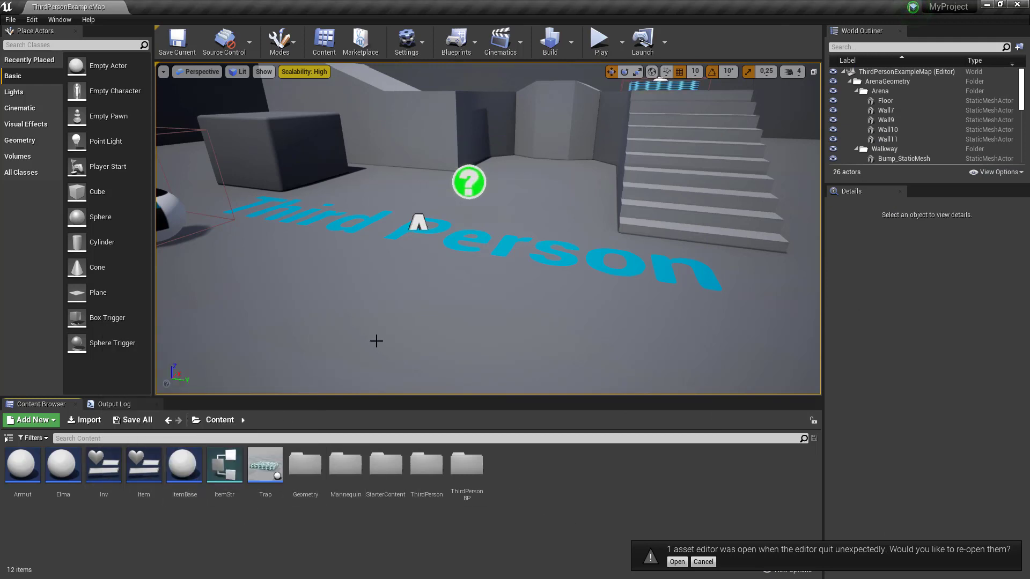
Open the Elma blueprint, set its ItemActor default to the Elma class, and save it
{"action": "left_click", "coordinate": [184, 465]}
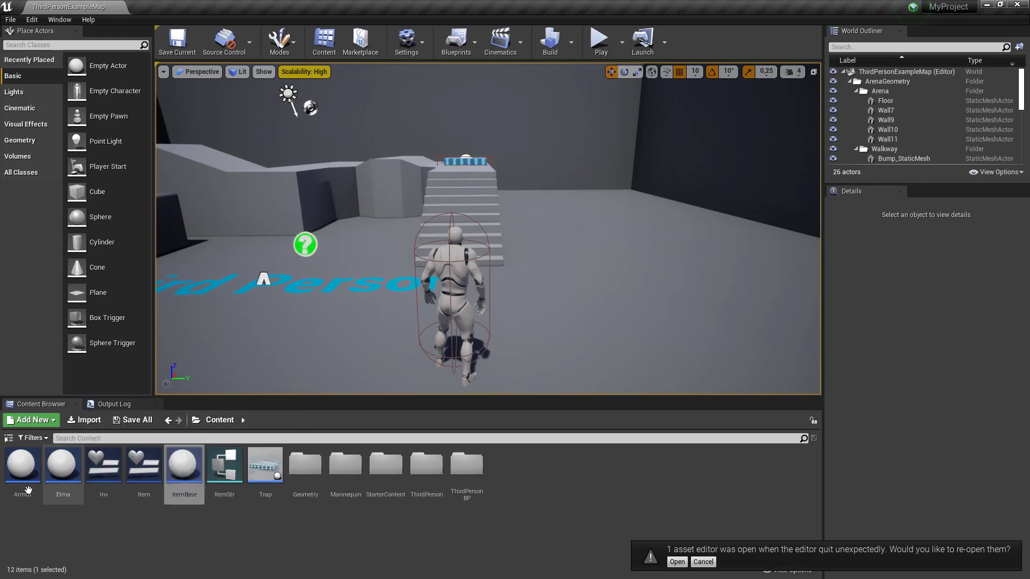
{"action": "left_click_drag", "start_coordinate": [22, 465], "coordinate": [343, 309]}
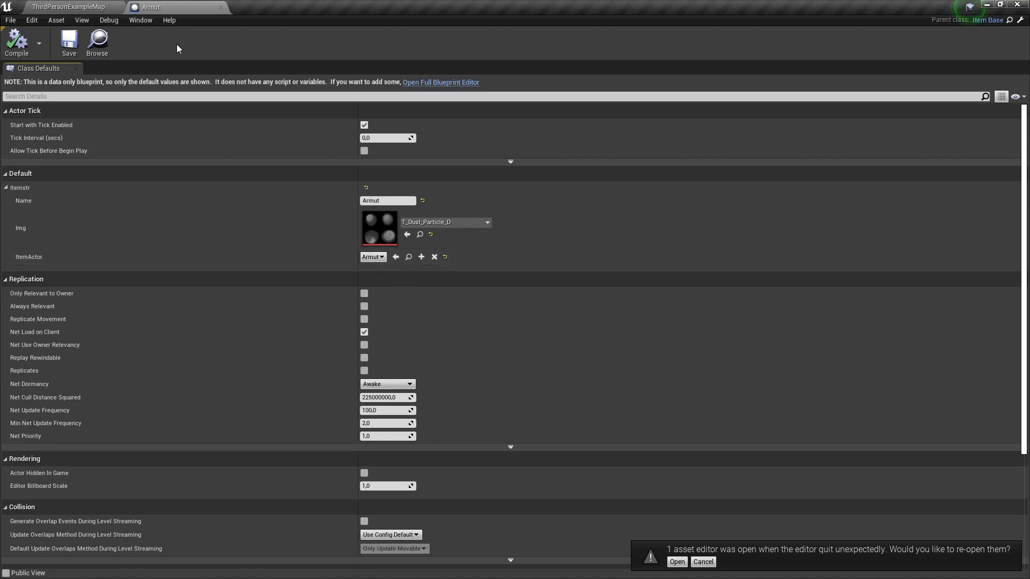
{"action": "left_click", "coordinate": [68, 6]}
{"action": "double_click", "coordinate": [62, 467]}
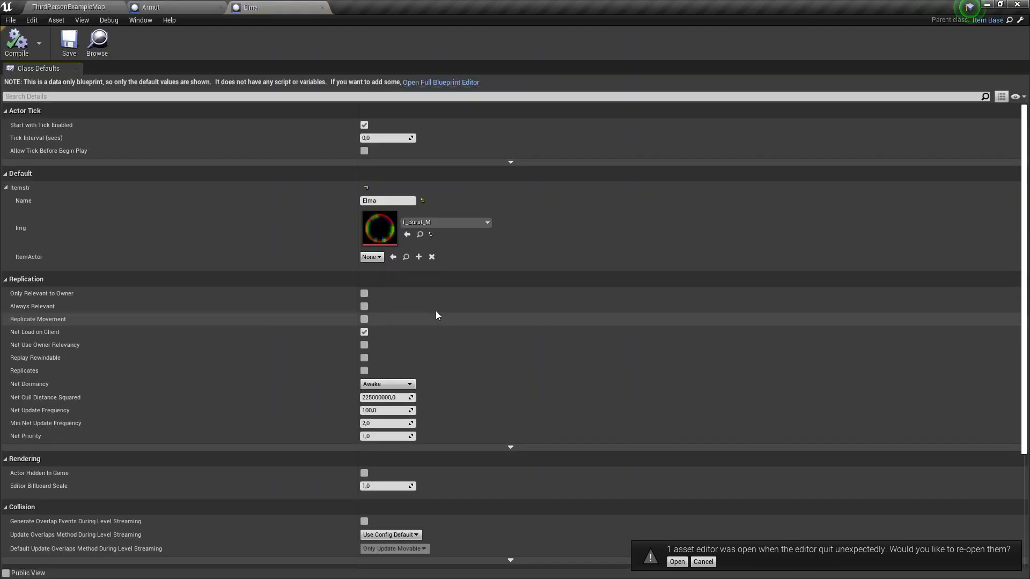
{"action": "left_click", "coordinate": [373, 257]}
{"action": "type", "text": "el"}
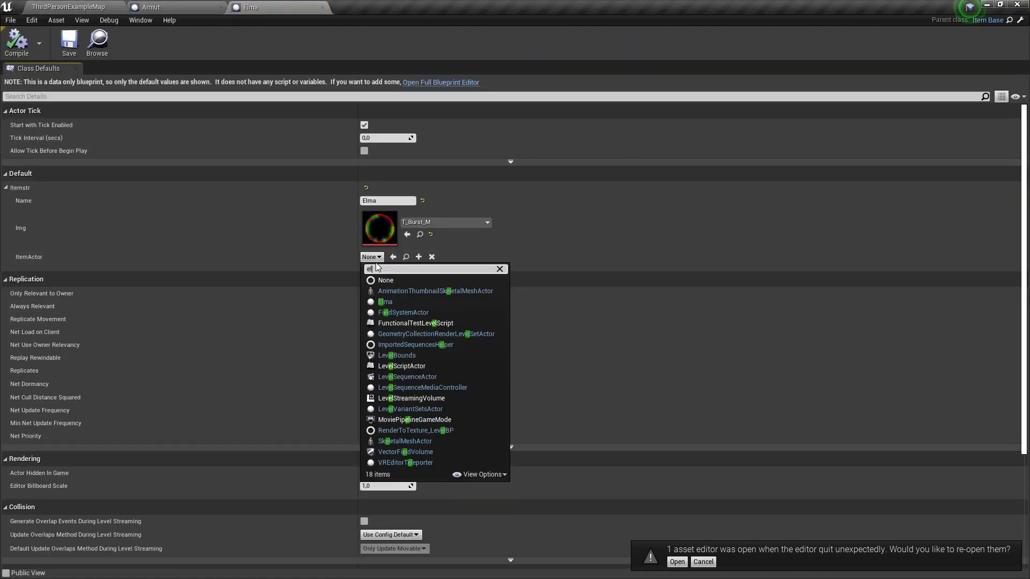
{"action": "type", "text": "ma"}
{"action": "left_click", "coordinate": [385, 291]}
{"action": "left_click", "coordinate": [69, 40]}
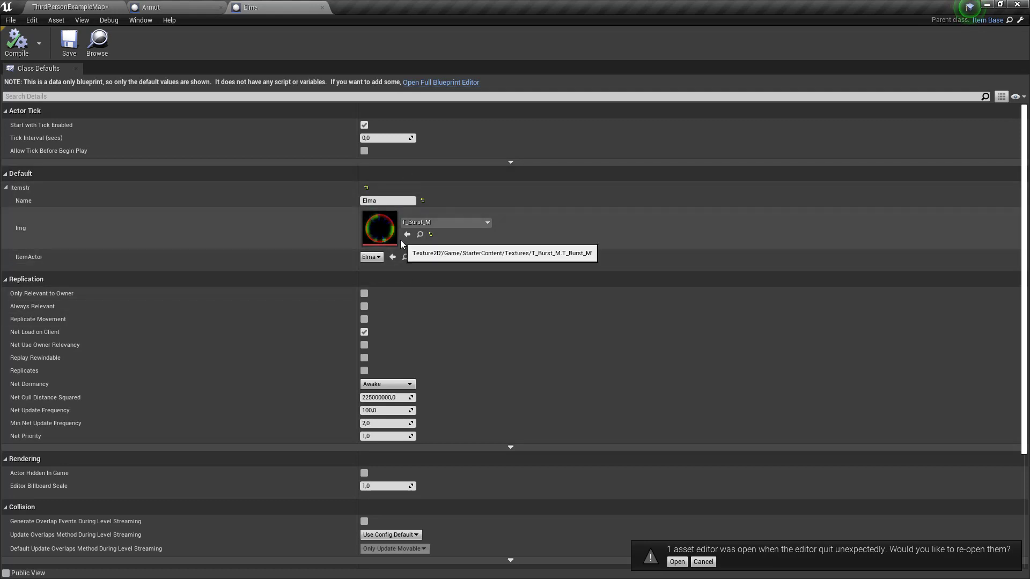
{"action": "left_click", "coordinate": [118, 7]}
Save the map, open the Item widget, delete the old Button_406, and compile
{"action": "left_click", "coordinate": [182, 38]}
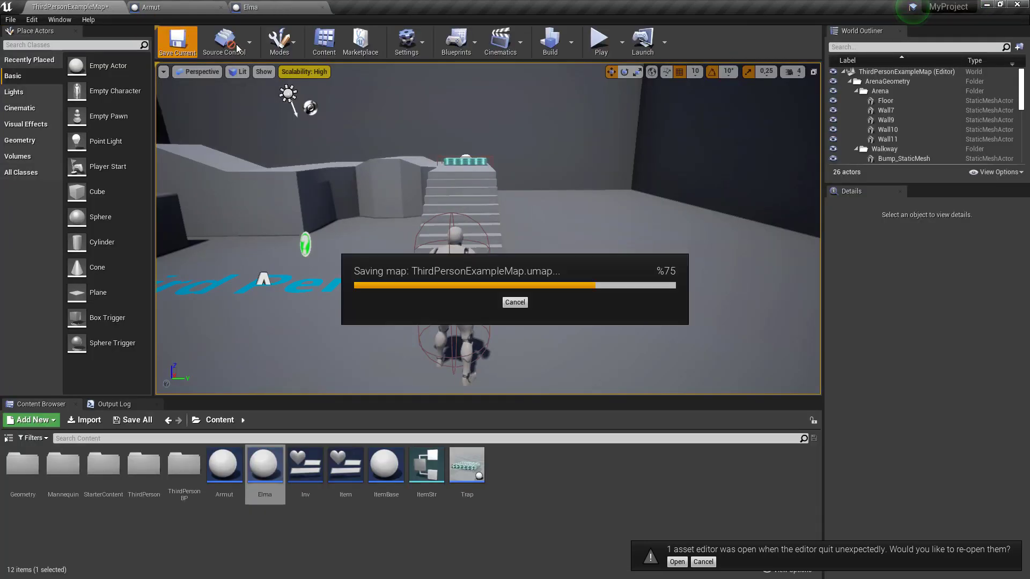
{"action": "left_click", "coordinate": [703, 562]}
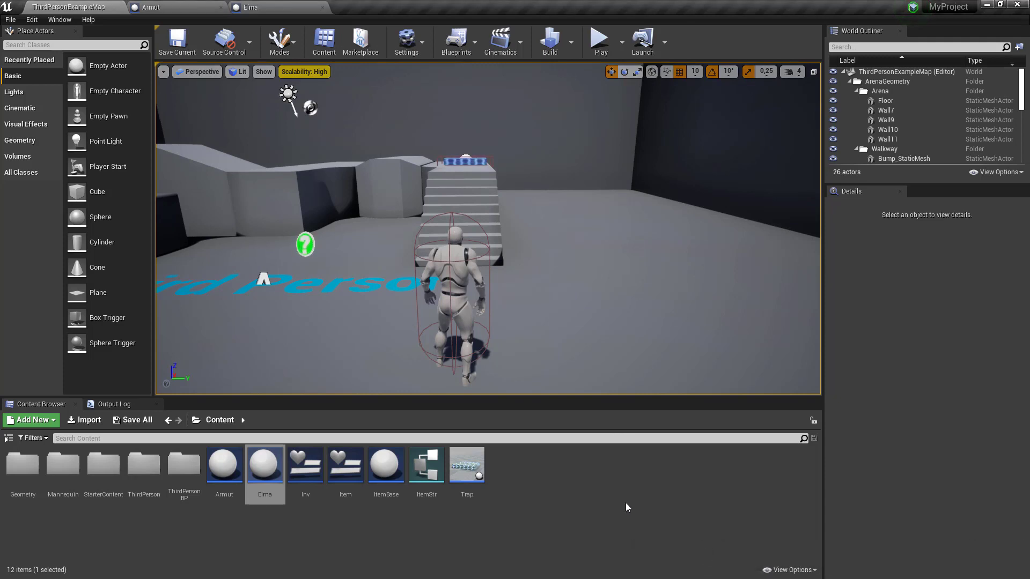
{"action": "left_click", "coordinate": [536, 531]}
{"action": "double_click", "coordinate": [353, 480]}
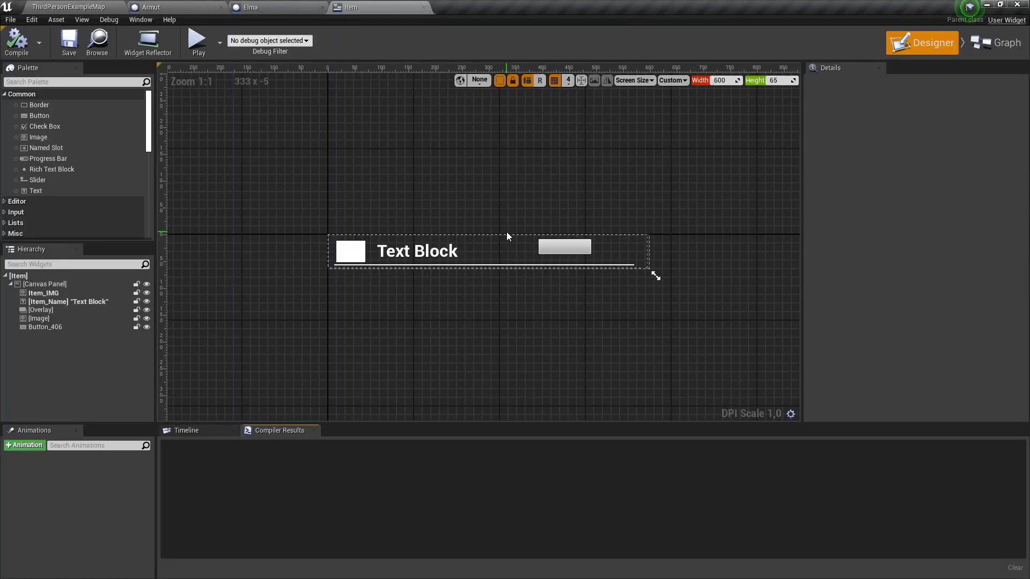
{"action": "left_click", "coordinate": [543, 246]}
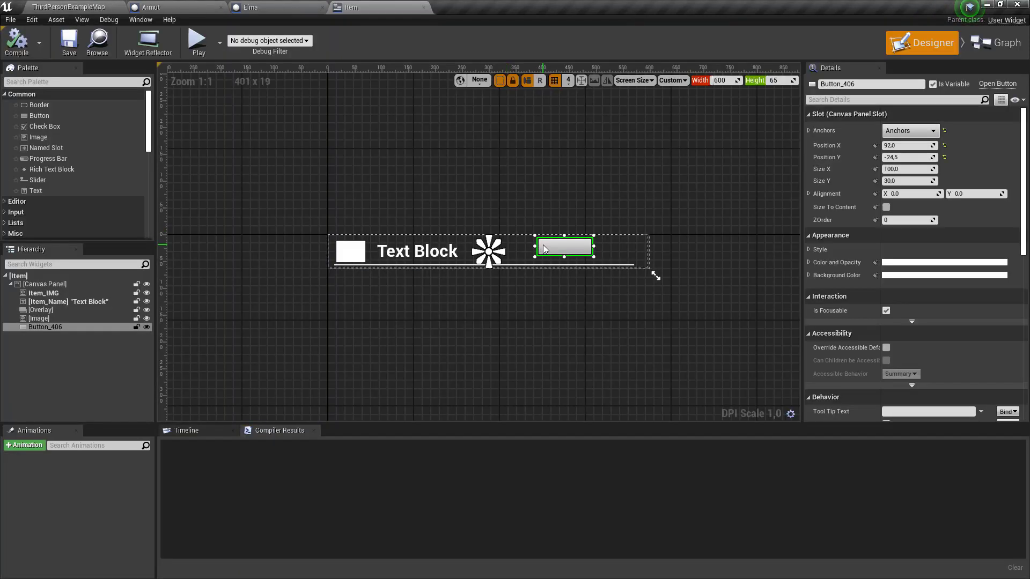
{"action": "key", "text": "Delete"}
{"action": "left_click", "coordinate": [17, 40]}
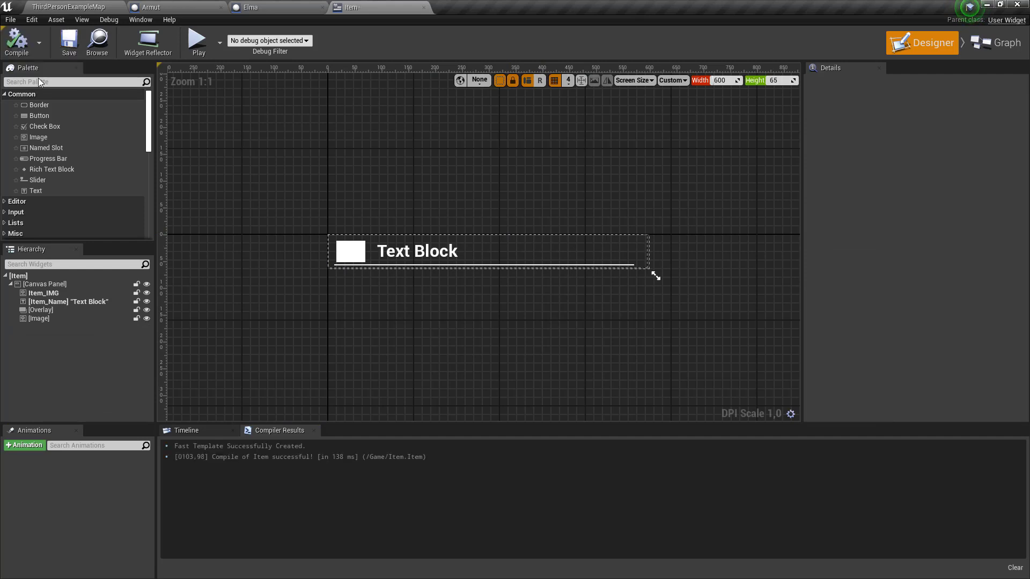
Add a new Button to the Item widget's canvas panel, centre-anchored beside the item name
{"action": "mouse_move", "coordinate": [39, 116]}
{"action": "left_mouse_down"}
{"action": "mouse_move", "coordinate": [552, 257]}
{"action": "mouse_move", "coordinate": [654, 275]}
{"action": "left_mouse_up"}
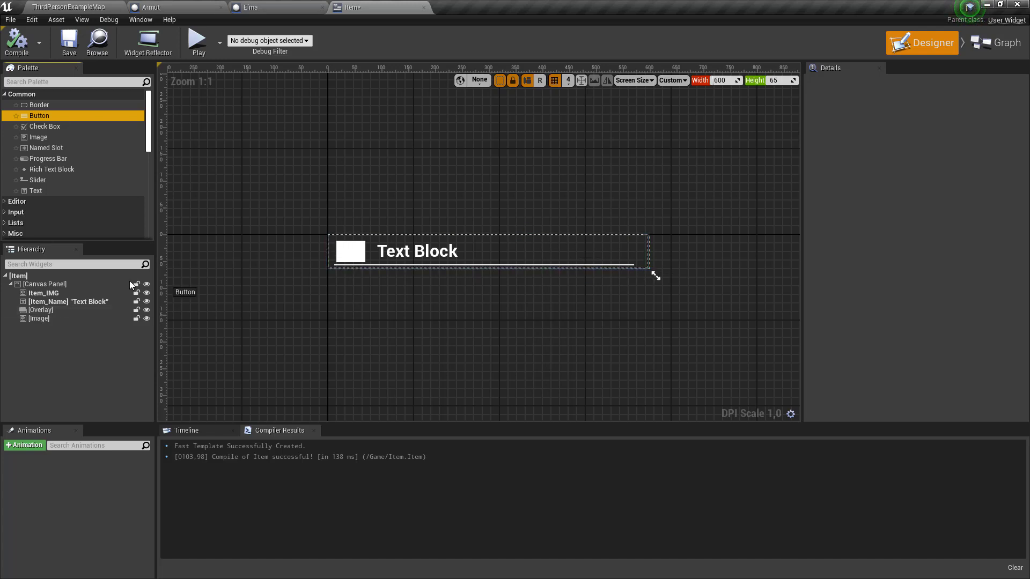
{"action": "left_click_drag", "start_coordinate": [130, 284], "coordinate": [45, 287]}
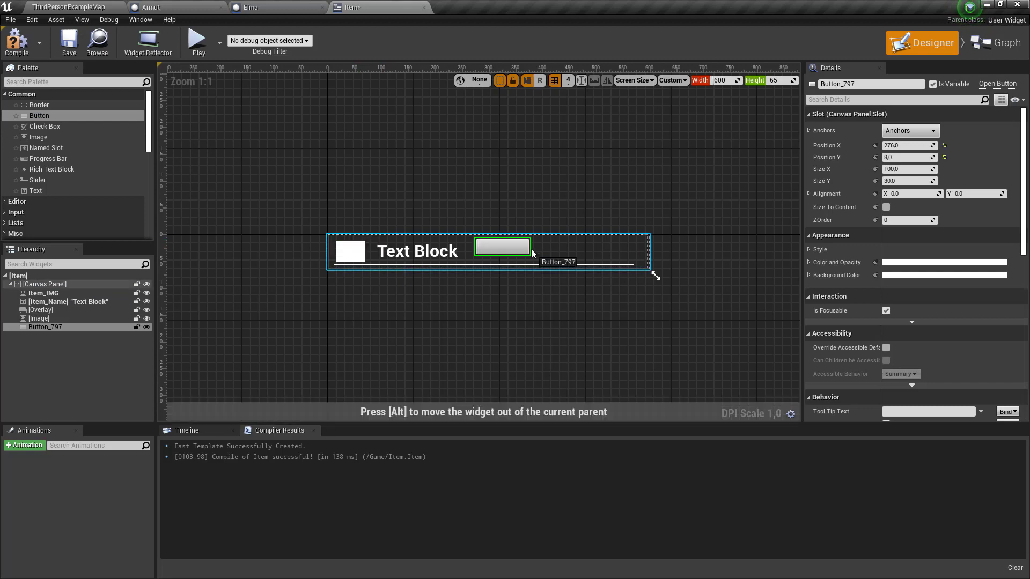
{"action": "left_click", "coordinate": [911, 131]}
{"action": "left_click", "coordinate": [935, 197]}
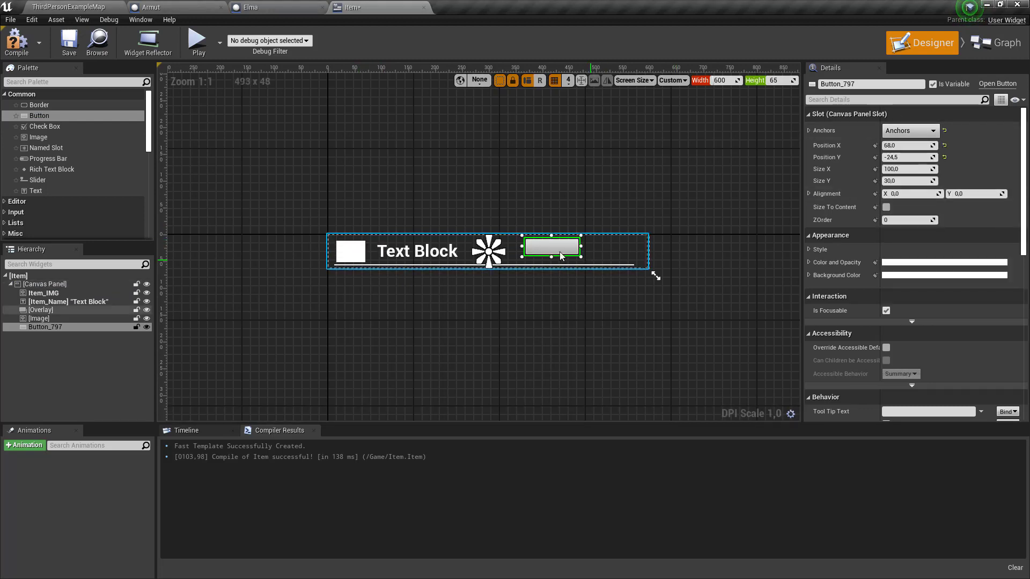
{"action": "left_click_drag", "start_coordinate": [561, 255], "coordinate": [570, 259]}
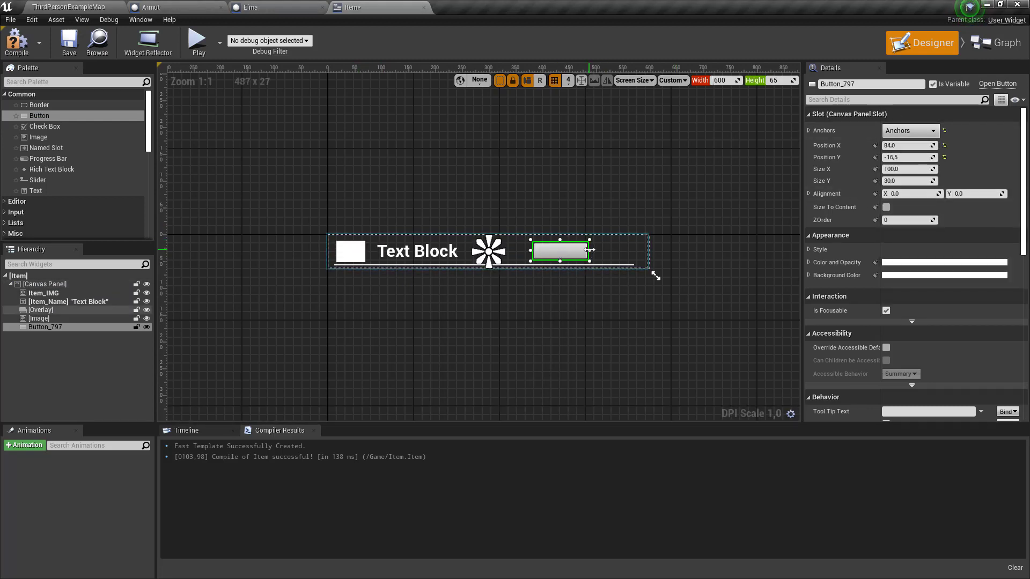
Put a Text child reading Drop inside the button and widen the button to the right
{"action": "mouse_move", "coordinate": [47, 192]}
{"action": "left_mouse_down"}
{"action": "mouse_move", "coordinate": [591, 271]}
{"action": "mouse_move", "coordinate": [562, 252]}
{"action": "left_mouse_up"}
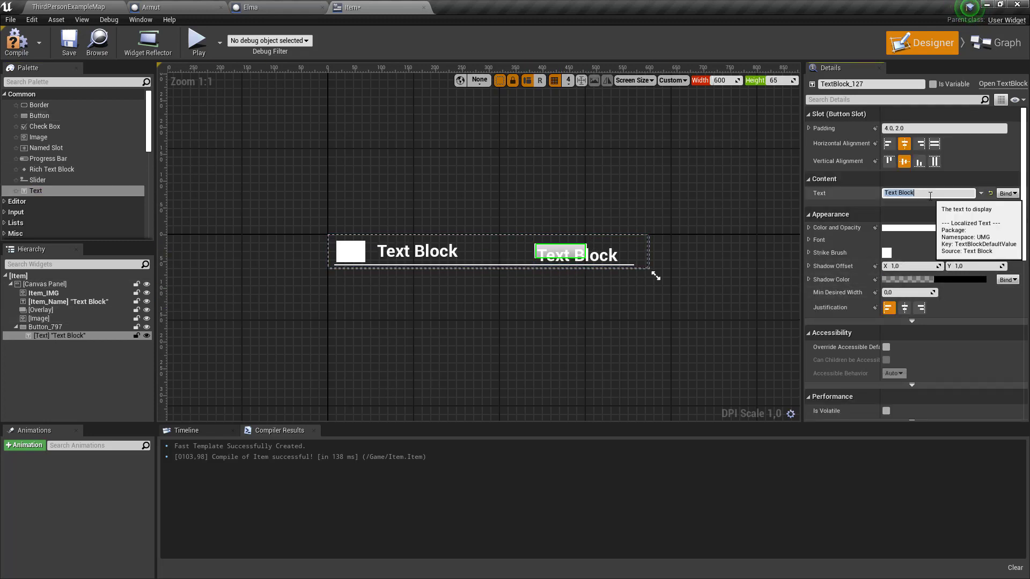
{"action": "key", "text": "Return"}
{"action": "scroll", "coordinate": [616, 283], "scroll_direction": "up", "scroll_amount": 1}
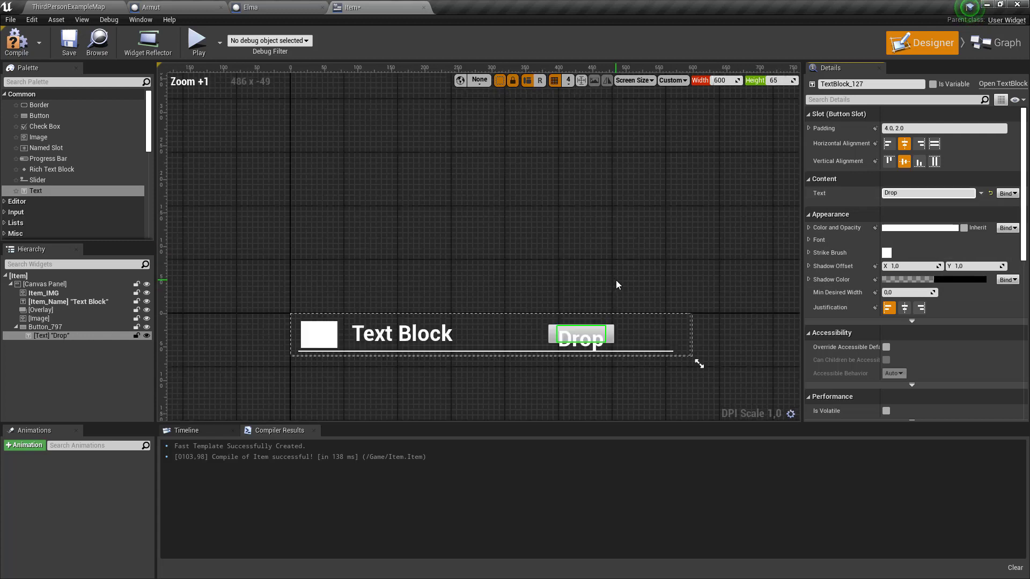
{"action": "scroll", "coordinate": [604, 306], "scroll_direction": "up", "scroll_amount": 4}
{"action": "scroll", "coordinate": [605, 305], "scroll_direction": "up", "scroll_amount": 2}
{"action": "right_click_drag", "start_coordinate": [604, 305], "coordinate": [599, 179]}
{"action": "left_click", "coordinate": [563, 271]}
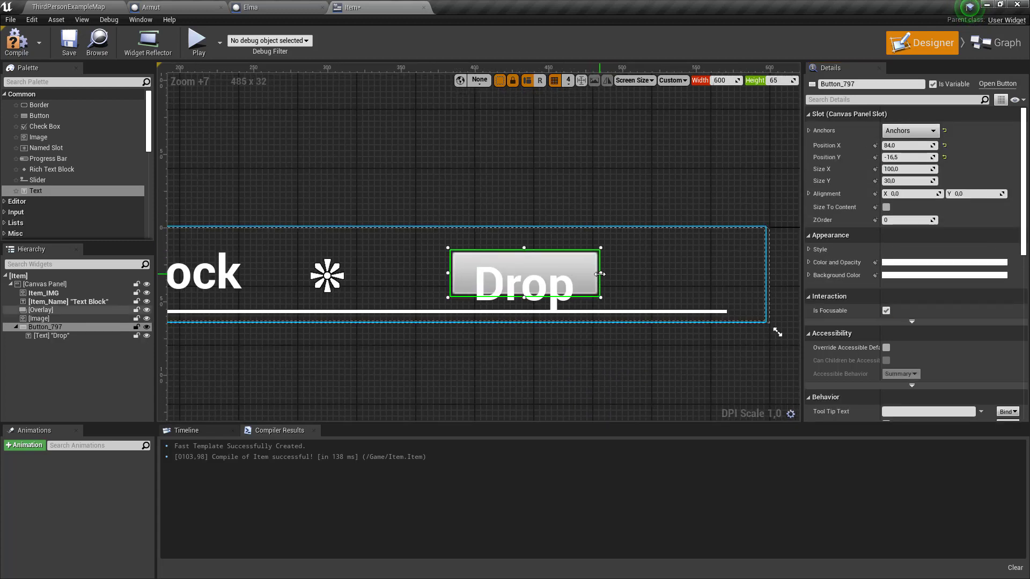
{"action": "left_click_drag", "start_coordinate": [600, 273], "coordinate": [718, 274]}
Give the Drop text a size-20 font and centre justification
{"action": "left_click", "coordinate": [580, 285]}
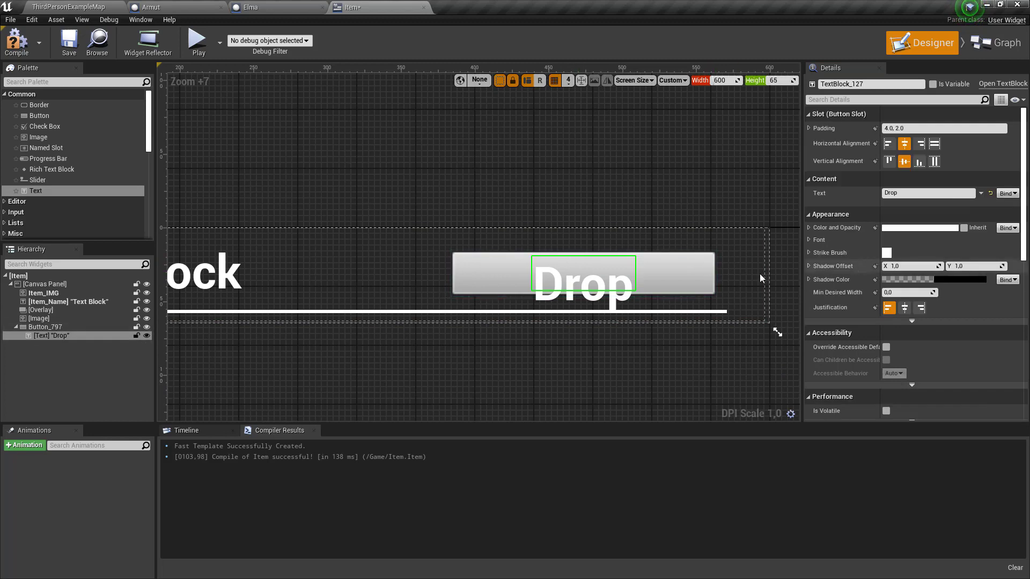
{"action": "scroll", "coordinate": [896, 295], "scroll_direction": "down", "scroll_amount": 3}
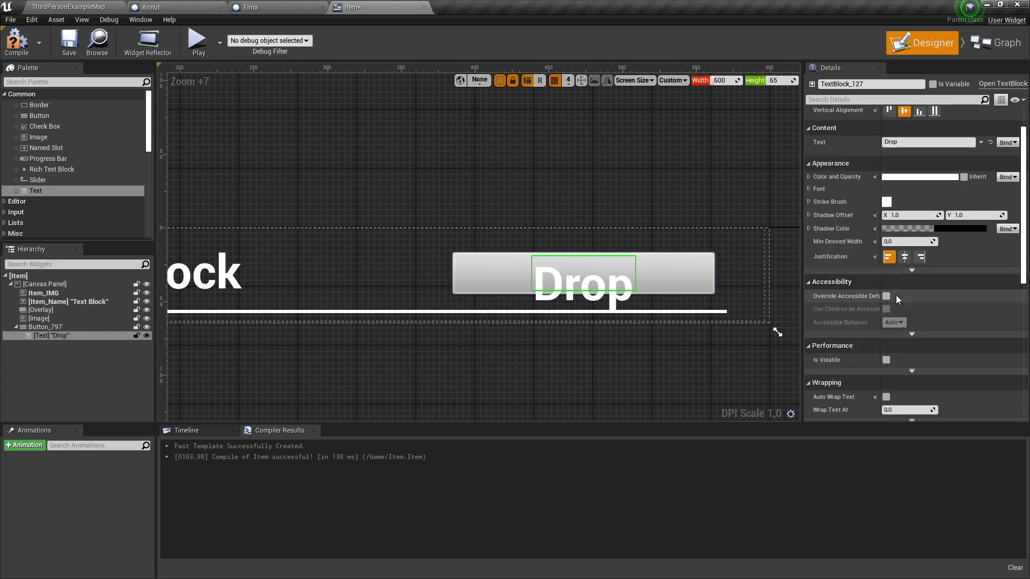
{"action": "scroll", "coordinate": [895, 295], "scroll_direction": "down", "scroll_amount": 2}
{"action": "scroll", "coordinate": [896, 311], "scroll_direction": "down", "scroll_amount": 2}
{"action": "scroll", "coordinate": [895, 332], "scroll_direction": "down", "scroll_amount": 2}
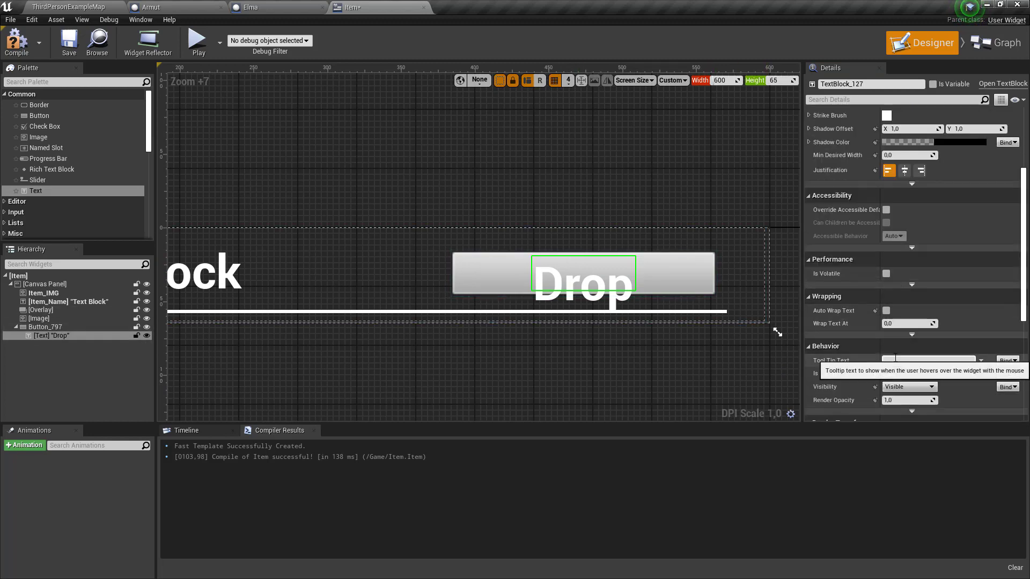
{"action": "scroll", "coordinate": [894, 358], "scroll_direction": "down", "scroll_amount": 2}
{"action": "scroll", "coordinate": [895, 357], "scroll_direction": "down", "scroll_amount": 2}
{"action": "scroll", "coordinate": [894, 358], "scroll_direction": "down", "scroll_amount": 4}
{"action": "scroll", "coordinate": [896, 359], "scroll_direction": "up", "scroll_amount": 5}
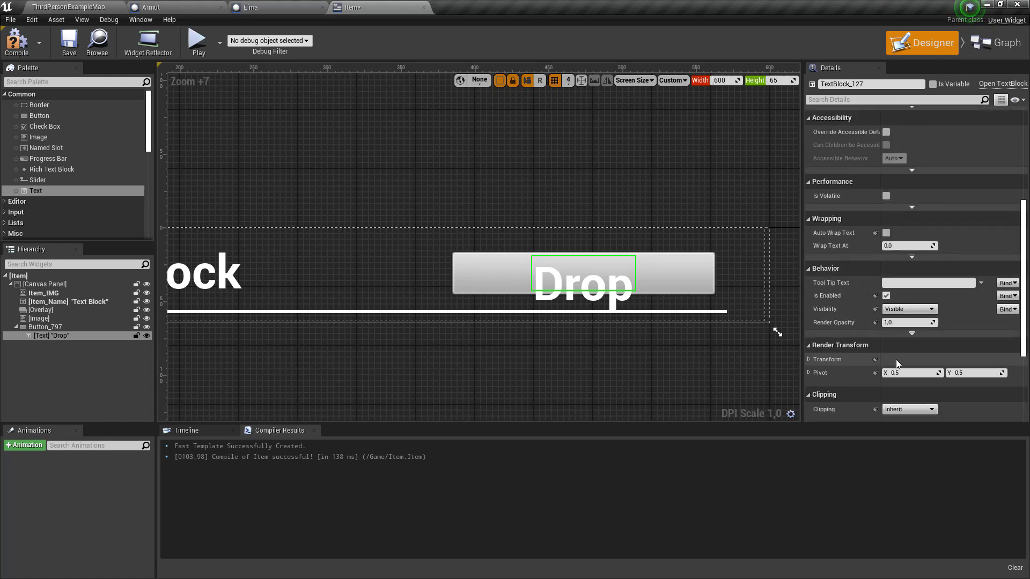
{"action": "scroll", "coordinate": [891, 356], "scroll_direction": "up", "scroll_amount": 8}
{"action": "scroll", "coordinate": [886, 353], "scroll_direction": "up", "scroll_amount": 1}
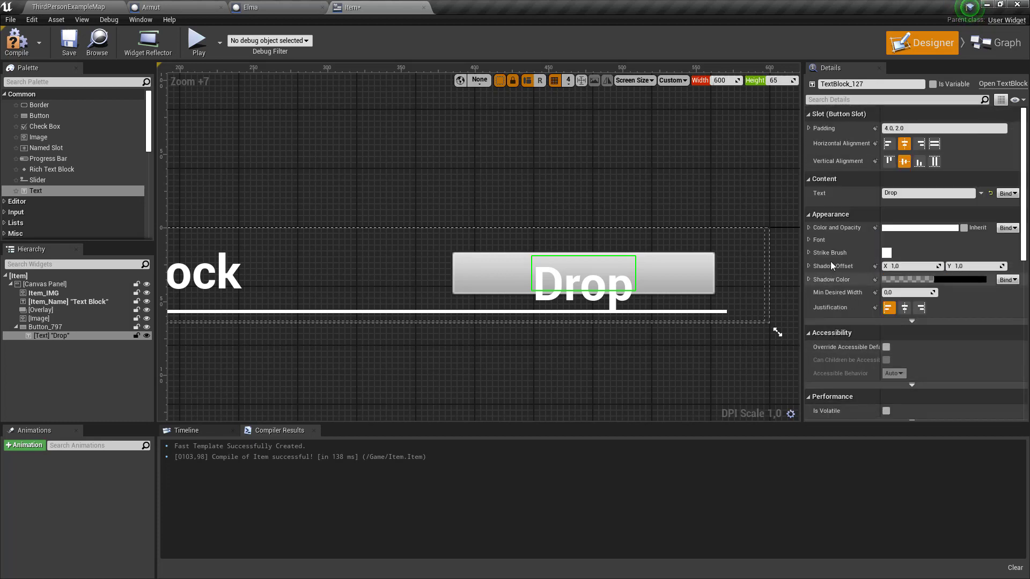
{"action": "left_click", "coordinate": [811, 240]}
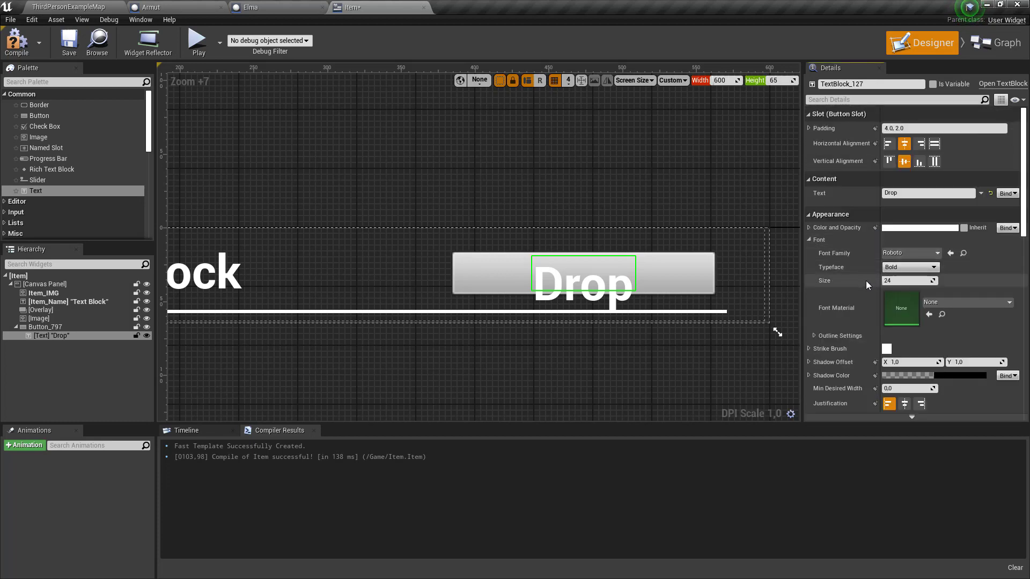
{"action": "left_click_drag", "start_coordinate": [878, 282], "coordinate": [912, 281]}
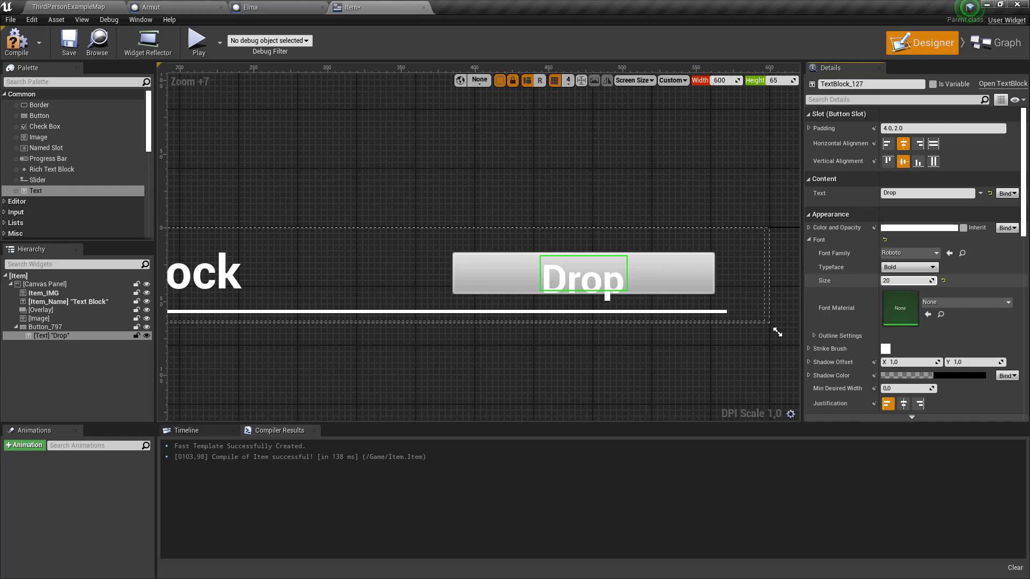
{"action": "left_click", "coordinate": [903, 405]}
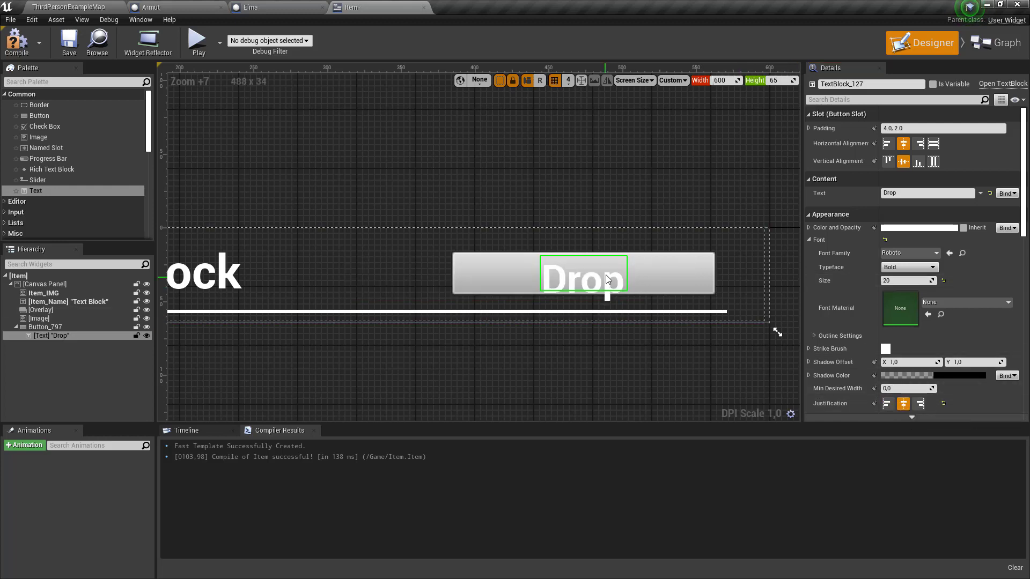
{"action": "left_click", "coordinate": [893, 161]}
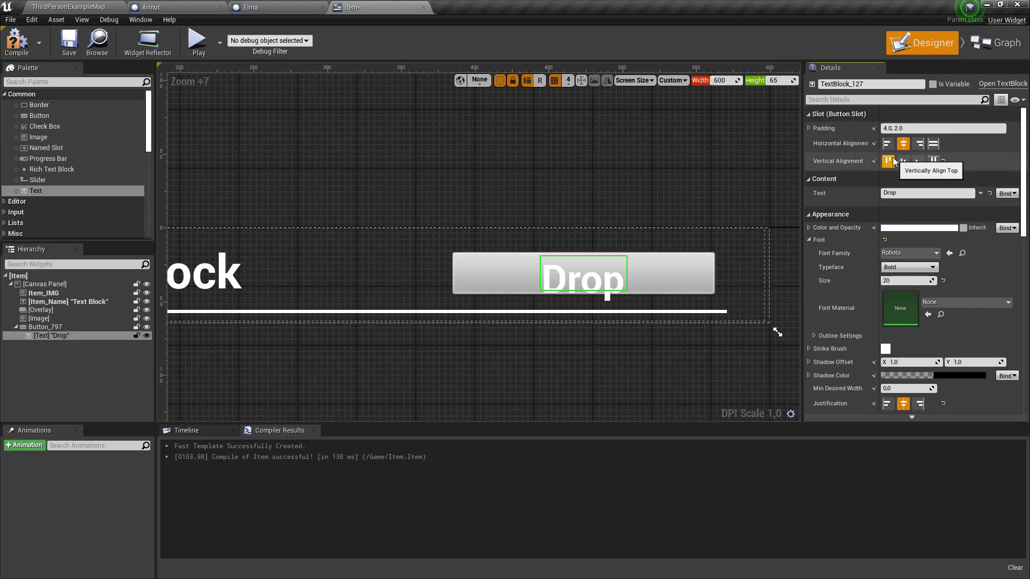
{"action": "key", "text": "ctrl+z"}
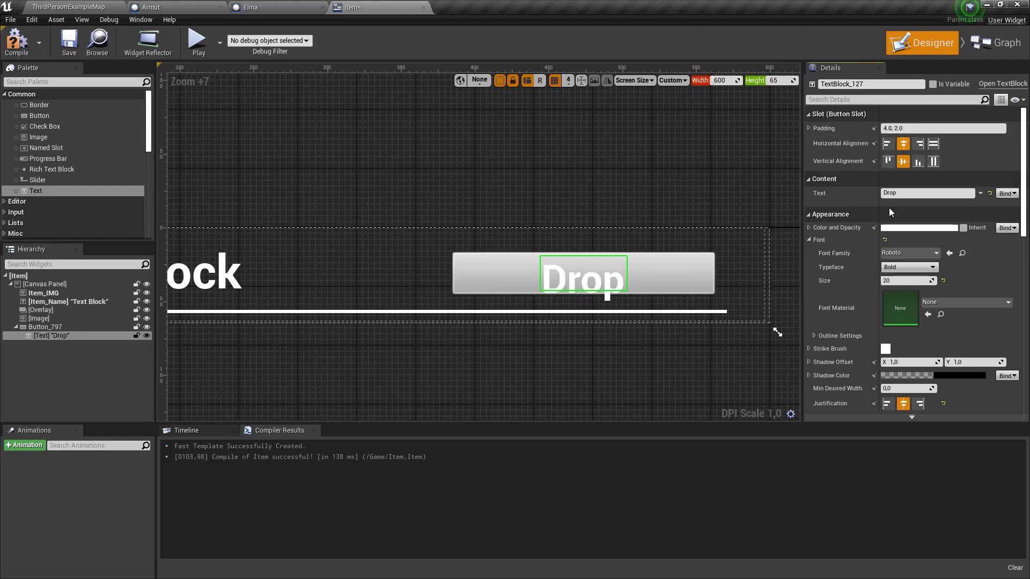
Make the Drop button slightly taller, nudge it up and left, and save the widget
{"action": "left_click", "coordinate": [655, 274]}
{"action": "left_click_drag", "start_coordinate": [586, 303], "coordinate": [586, 308]}
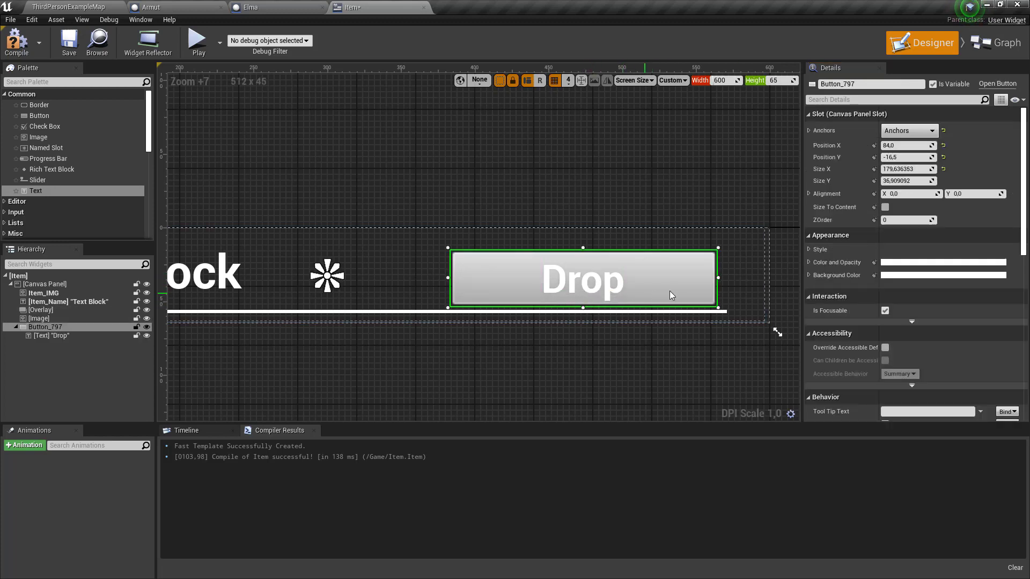
{"action": "left_click_drag", "start_coordinate": [670, 291], "coordinate": [668, 283]}
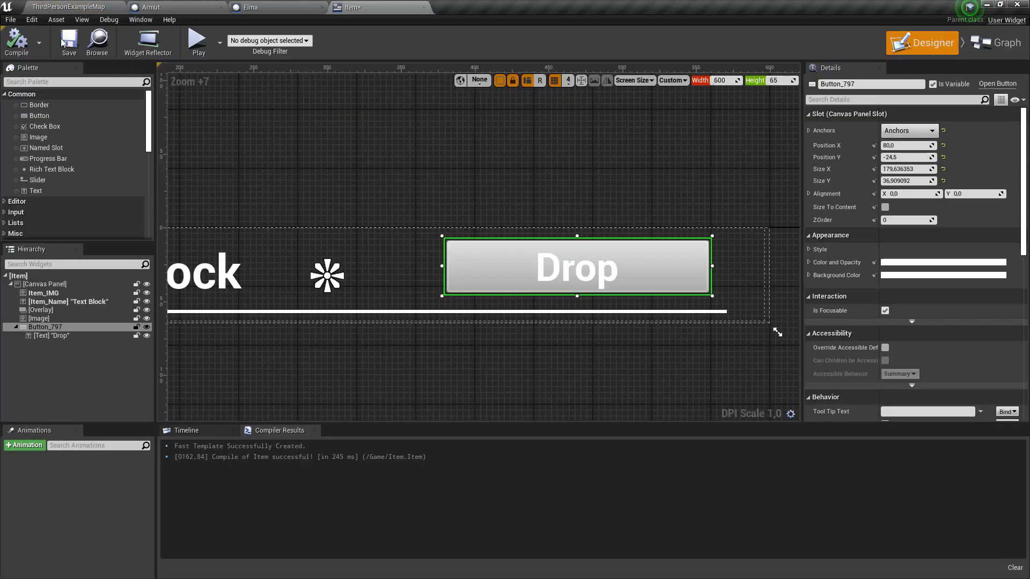
{"action": "left_click", "coordinate": [68, 42]}
Frame the whole Item widget and select the Drop button to reach its events
{"action": "left_click", "coordinate": [577, 268]}
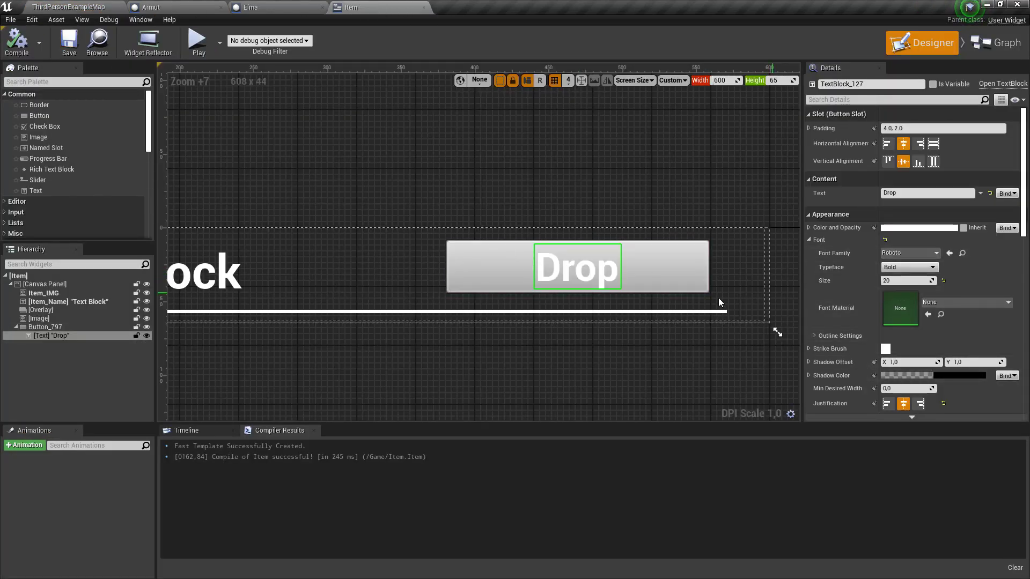
{"action": "scroll", "coordinate": [719, 302], "scroll_direction": "down", "scroll_amount": 3}
{"action": "left_click", "coordinate": [628, 375]}
{"action": "scroll", "coordinate": [607, 247], "scroll_direction": "down", "scroll_amount": 3}
{"action": "scroll", "coordinate": [466, 366], "scroll_direction": "down", "scroll_amount": 1}
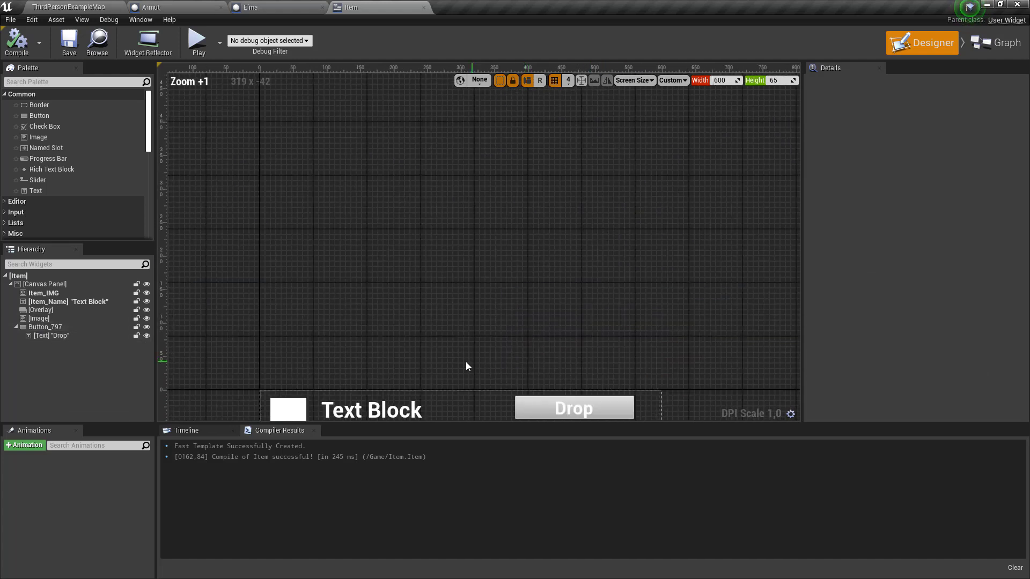
{"action": "right_click_drag", "start_coordinate": [466, 366], "coordinate": [602, 352]}
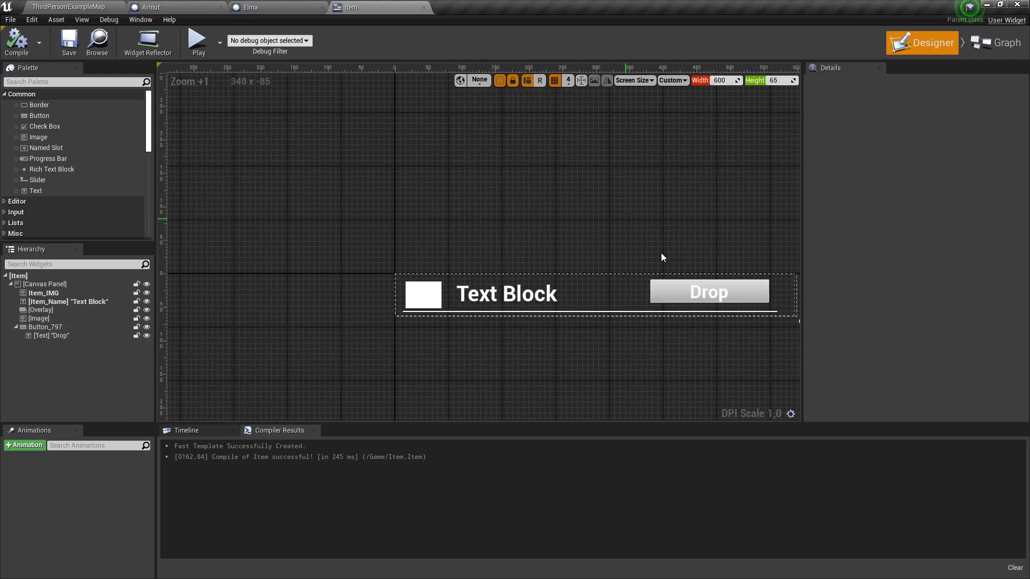
{"action": "left_click", "coordinate": [665, 286]}
{"action": "scroll", "coordinate": [929, 260], "scroll_direction": "down", "scroll_amount": 5}
{"action": "scroll", "coordinate": [886, 283], "scroll_direction": "down", "scroll_amount": 5}
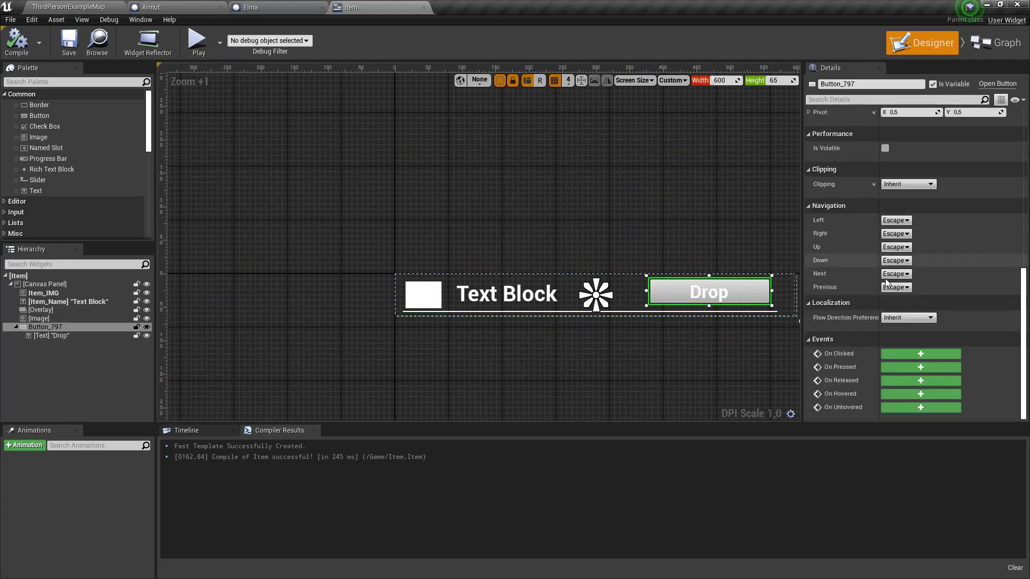
Add the Drop button's On Clicked event and paste copies of the Item ST and Break ItemStr nodes beside it
{"action": "left_click", "coordinate": [913, 351]}
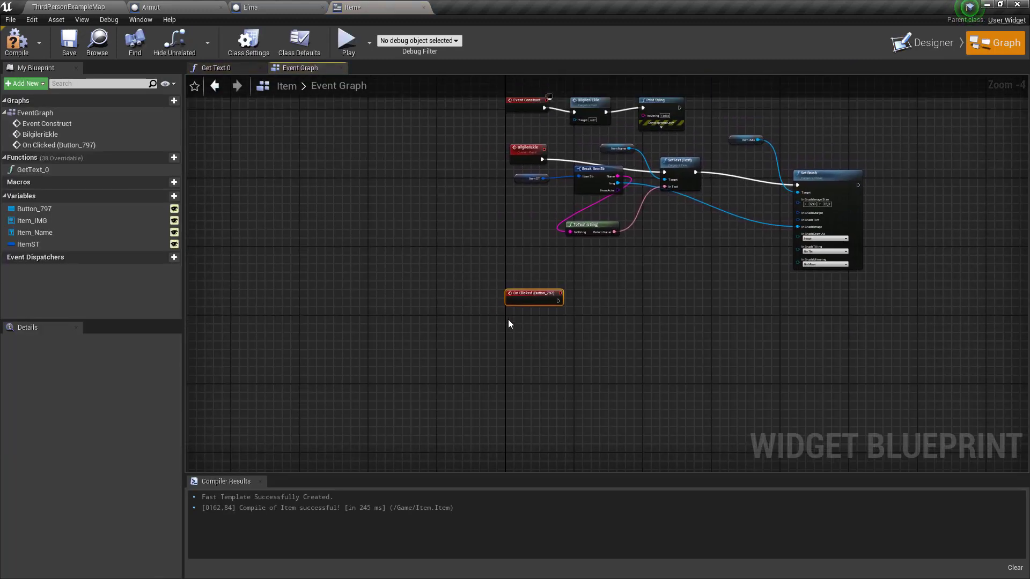
{"action": "scroll", "coordinate": [510, 323], "scroll_direction": "up", "scroll_amount": 4}
{"action": "mouse_move", "coordinate": [472, 232]}
{"action": "right_mouse_down"}
{"action": "mouse_move", "coordinate": [470, 244]}
{"action": "mouse_move", "coordinate": [488, 228]}
{"action": "right_mouse_up"}
{"action": "right_click_drag", "start_coordinate": [400, 135], "coordinate": [451, 232]}
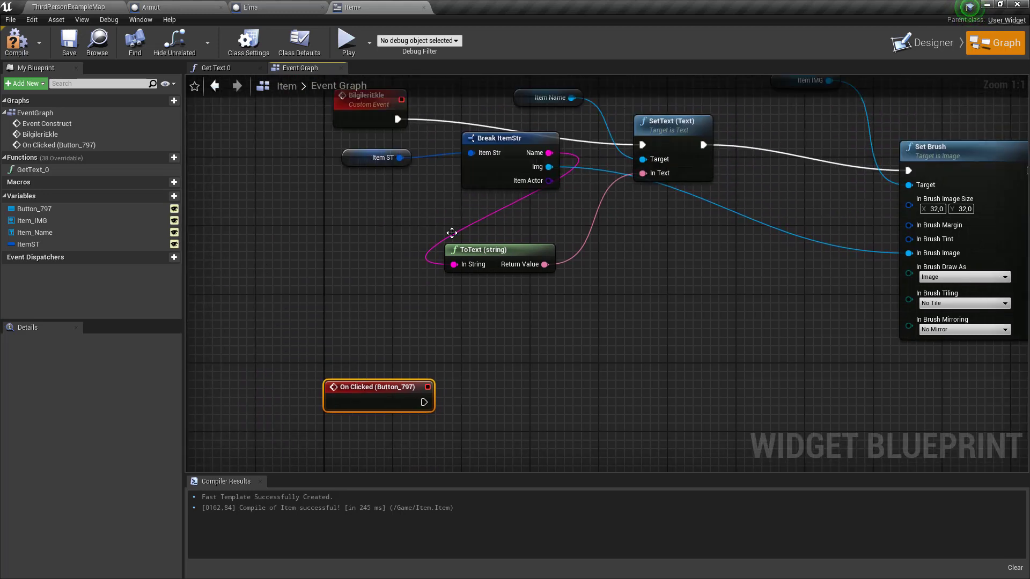
{"action": "left_click_drag", "start_coordinate": [399, 160], "coordinate": [483, 145]}
{"action": "key", "text": "ctrl+c"}
{"action": "right_click_drag", "start_coordinate": [448, 404], "coordinate": [476, 339]}
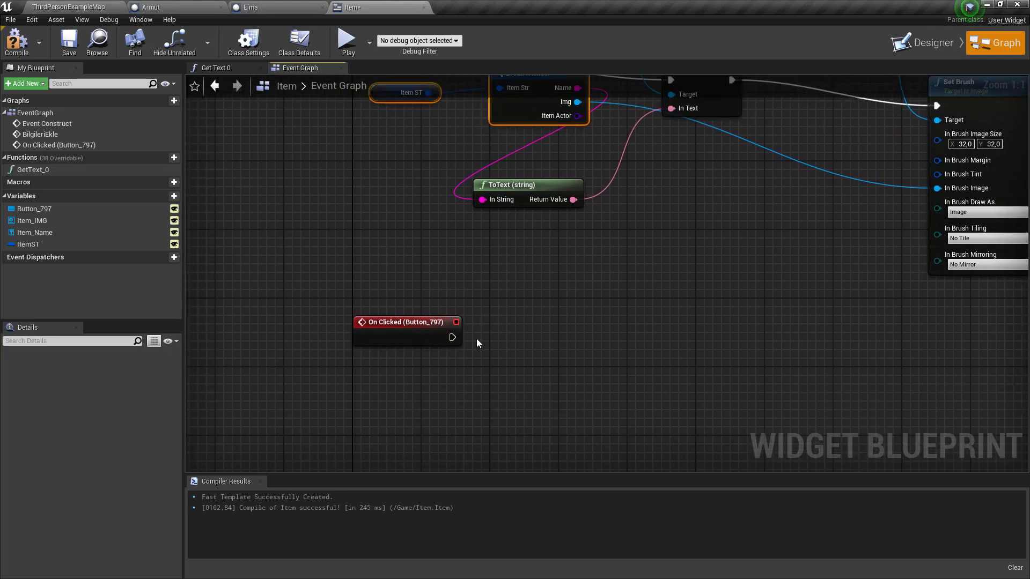
{"action": "key", "text": "ctrl+v"}
{"action": "left_click_drag", "start_coordinate": [577, 344], "coordinate": [508, 378]}
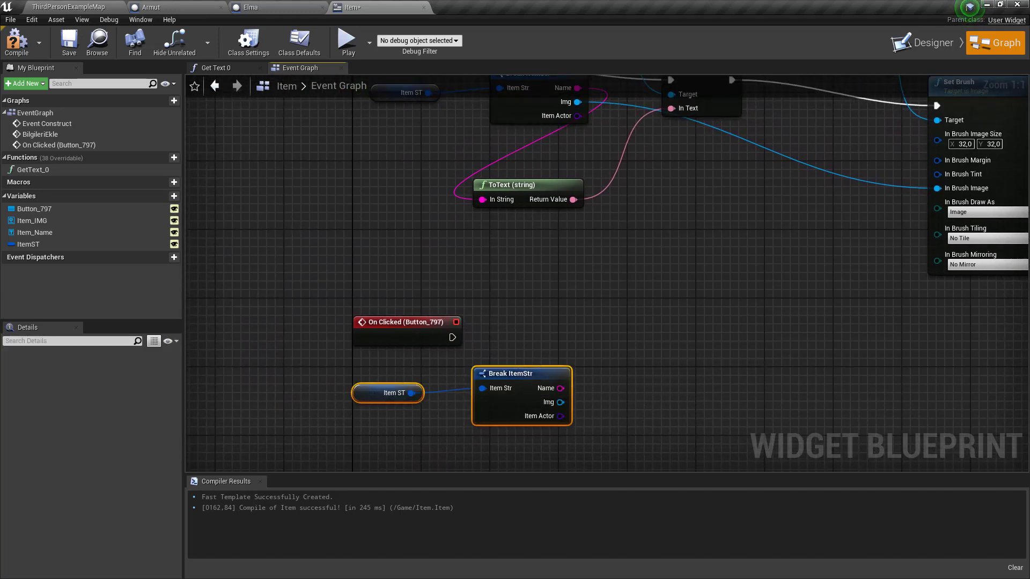
{"action": "right_click_drag", "start_coordinate": [553, 433], "coordinate": [468, 391]}
Add a Spawn Actor from Class node fed by Break ItemStr's Item Actor pin
{"action": "left_click_drag", "start_coordinate": [464, 377], "coordinate": [541, 393]}
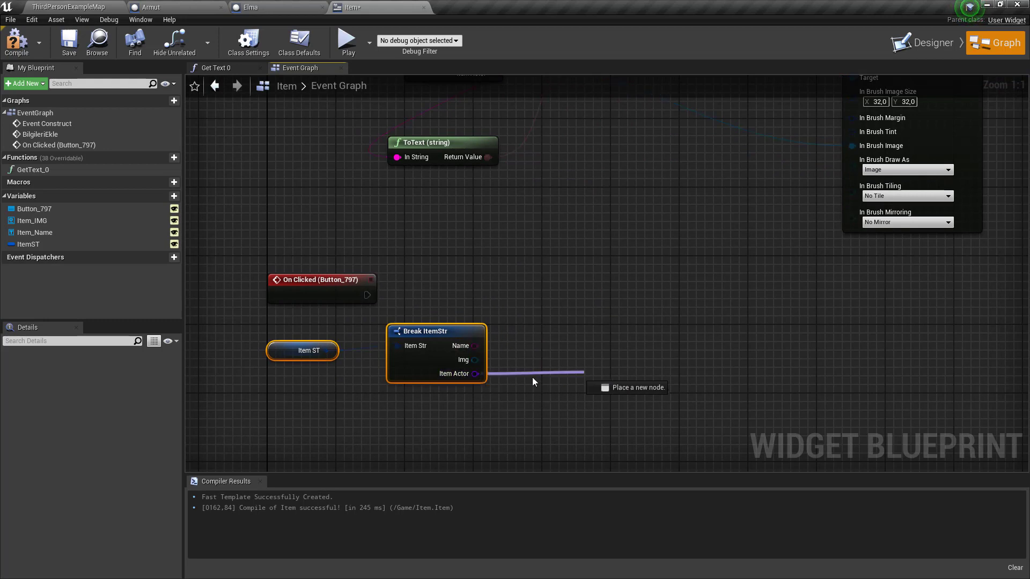
{"action": "left_click_drag", "start_coordinate": [532, 371], "coordinate": [607, 269]}
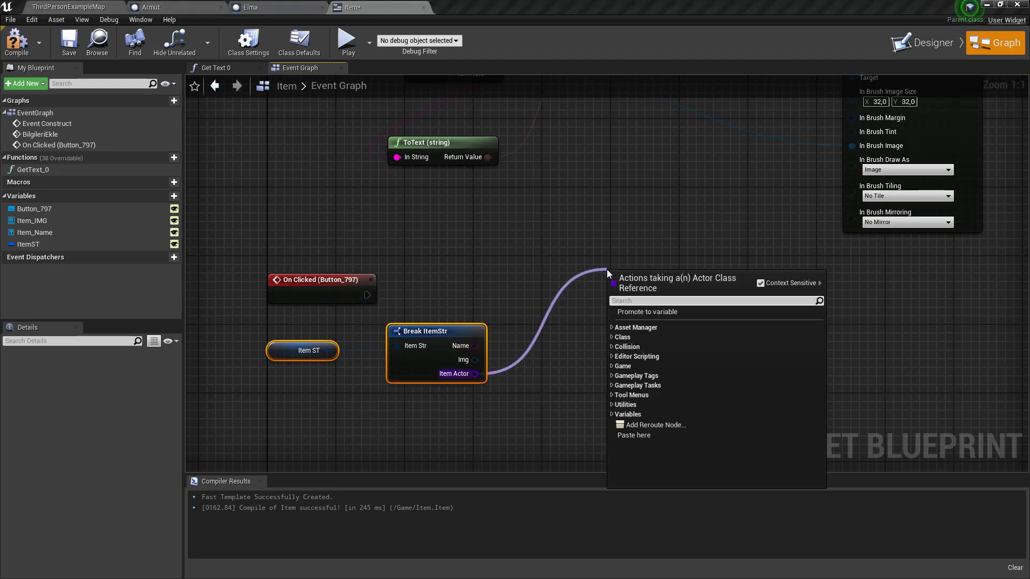
{"action": "type", "text": "spawn ac"}
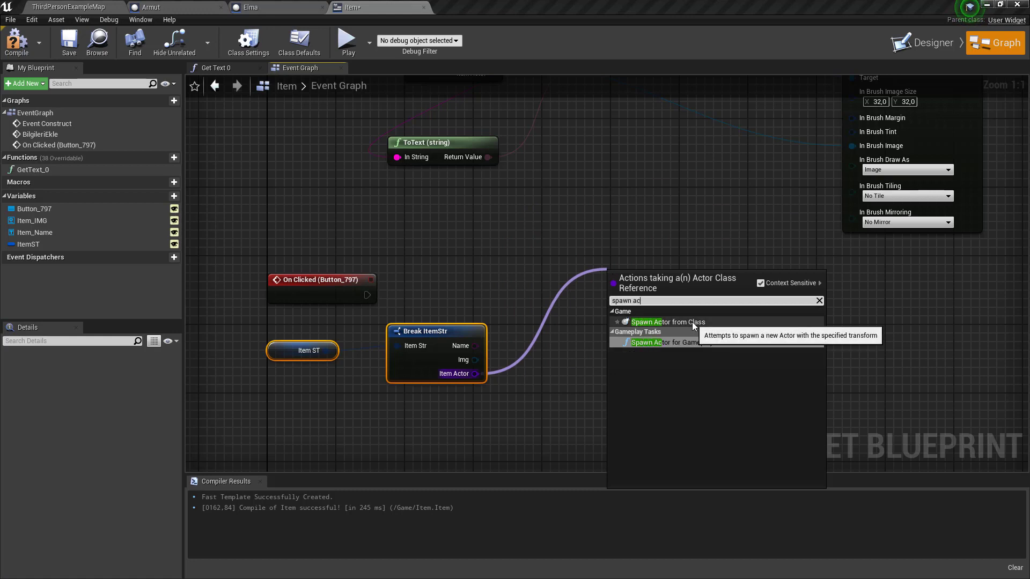
{"action": "left_click", "coordinate": [692, 322]}
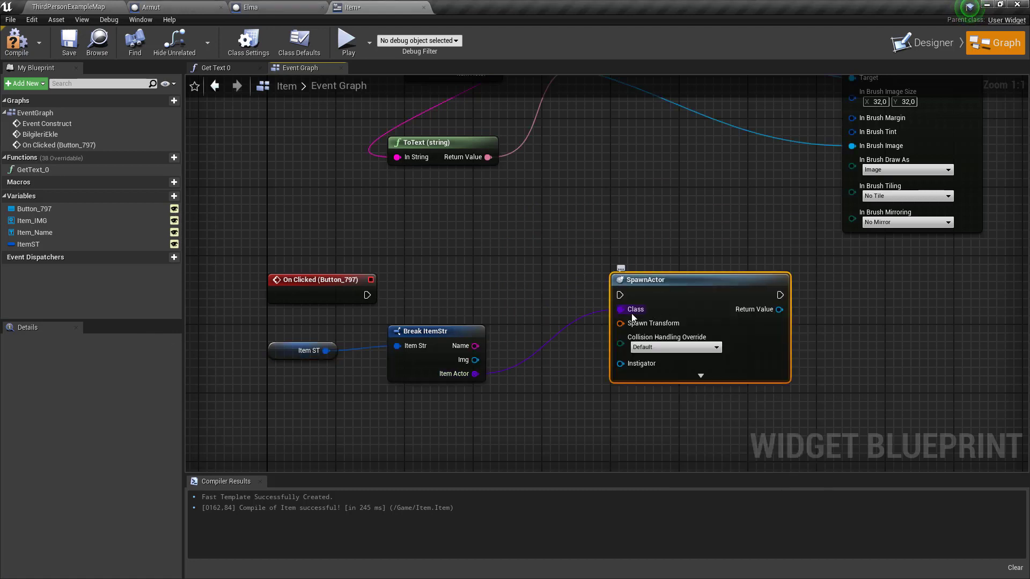
Wire On Clicked (Button_797) to SpawnActor and compile the Item widget
{"action": "left_click", "coordinate": [227, 68]}
{"action": "left_click", "coordinate": [925, 42]}
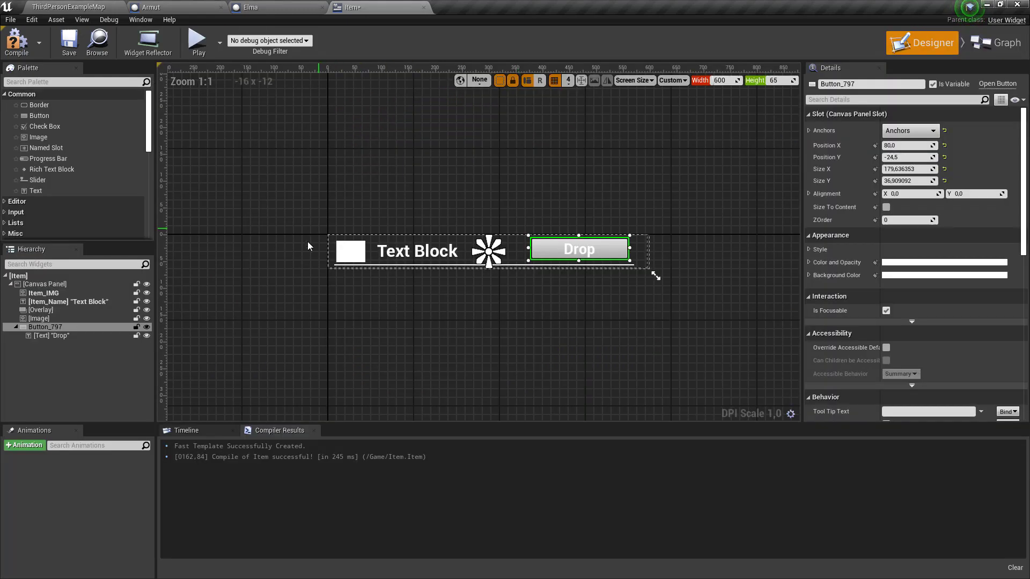
{"action": "left_click", "coordinate": [996, 43]}
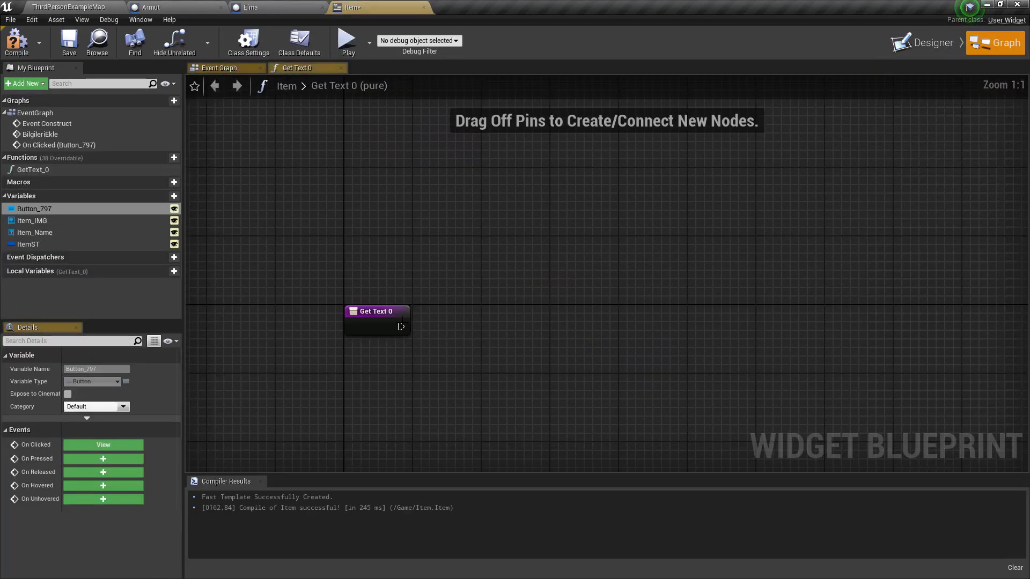
{"action": "left_click", "coordinate": [229, 67]}
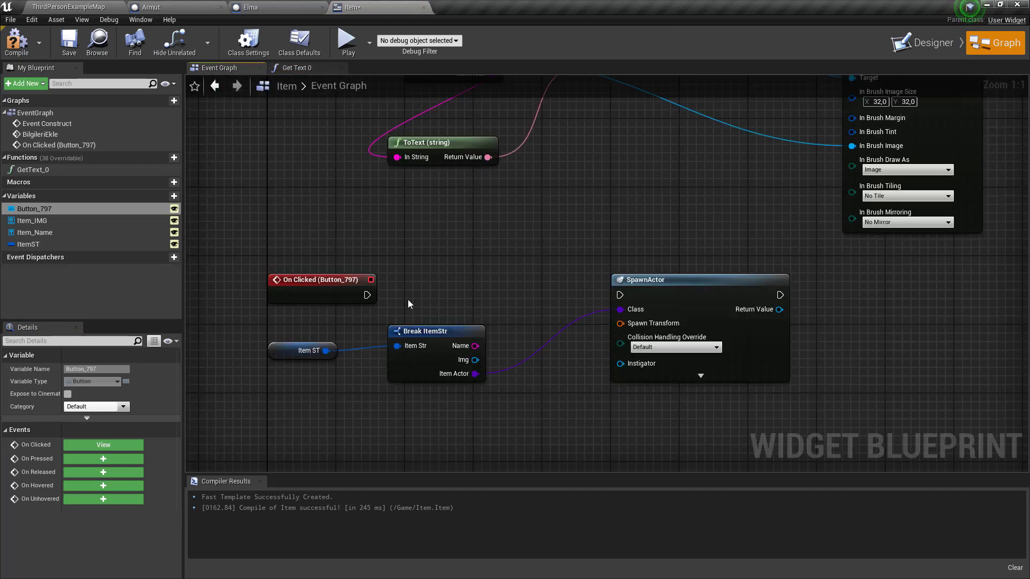
{"action": "left_click", "coordinate": [458, 344]}
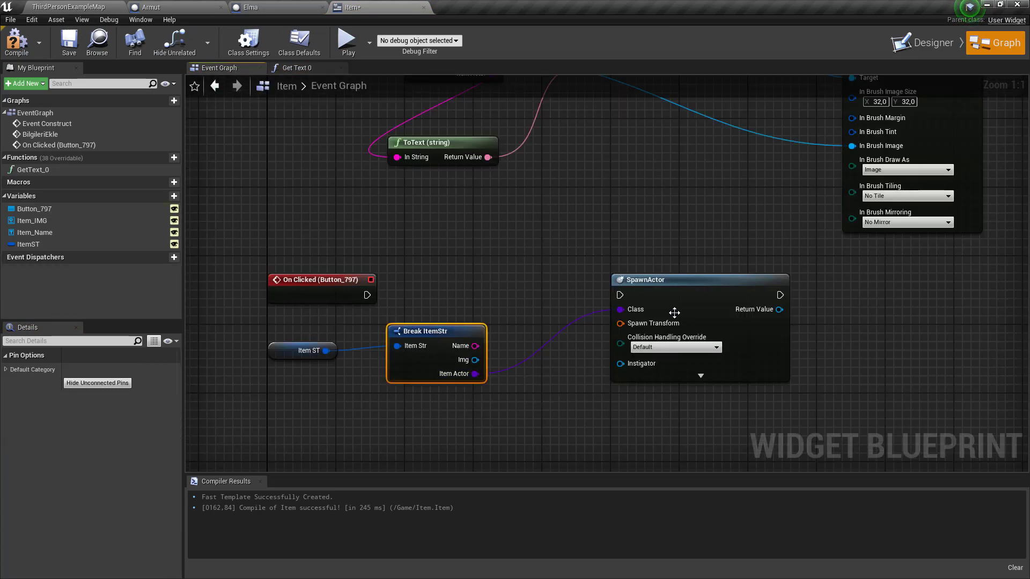
{"action": "left_click_drag", "start_coordinate": [367, 295], "coordinate": [619, 295]}
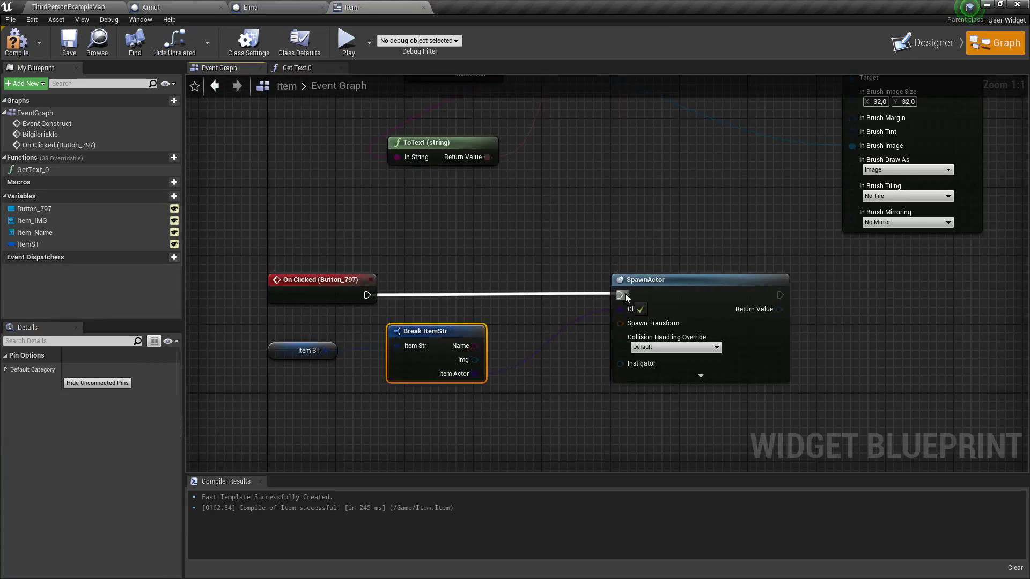
{"action": "left_click", "coordinate": [17, 43]}
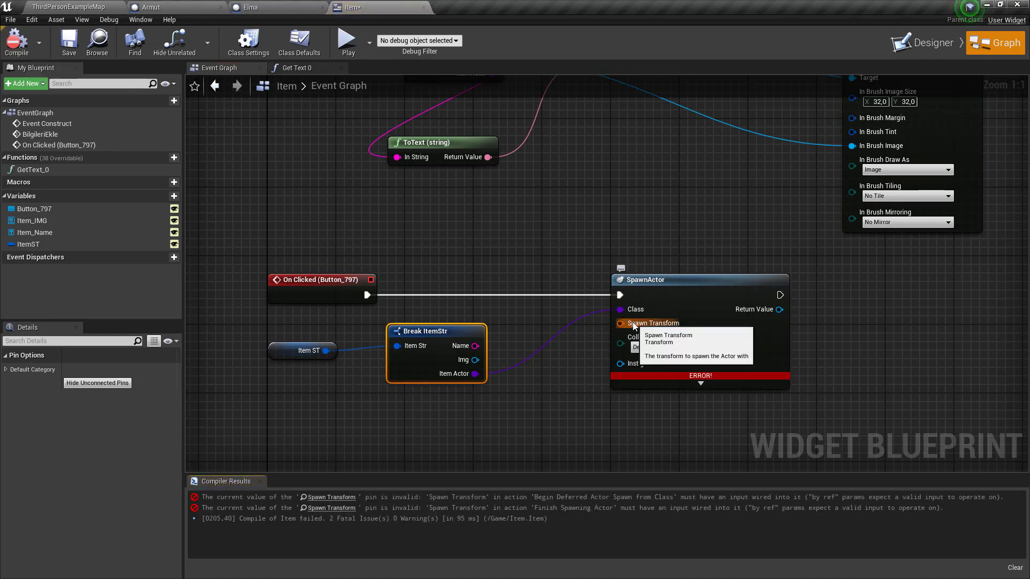
{"action": "left_click_drag", "start_coordinate": [698, 322], "coordinate": [731, 322]}
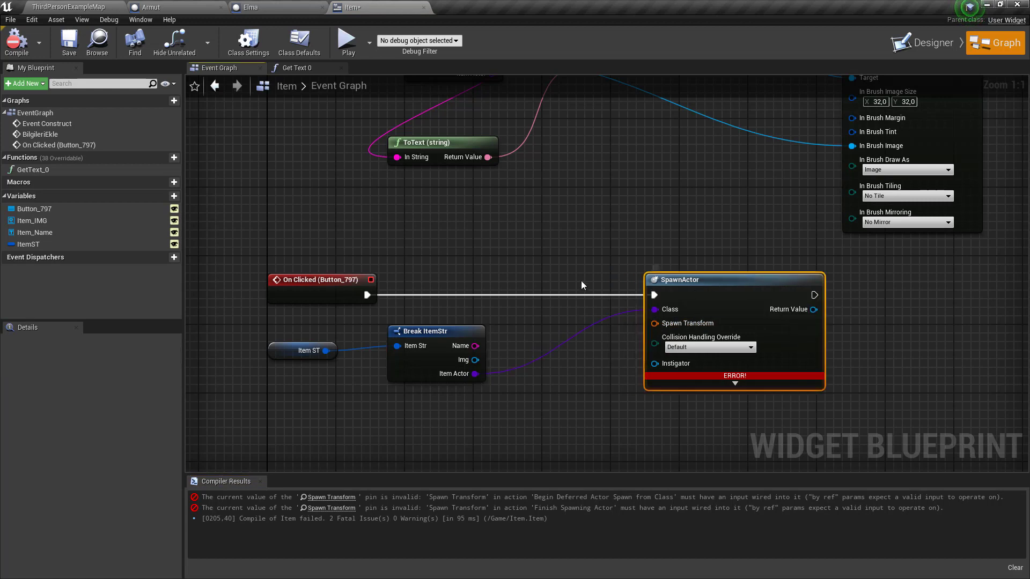
{"action": "left_click", "coordinate": [509, 286]}
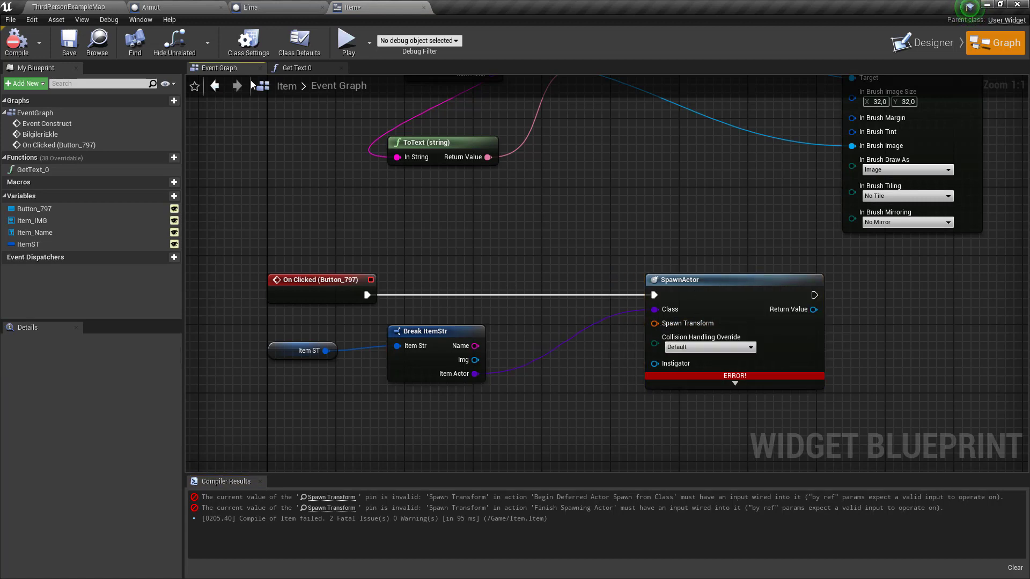
{"action": "left_click", "coordinate": [99, 7]}
Add an Arrow1 component to ThirdPersonCharacter at location 90, 0, 30, then compile and save
{"action": "left_click", "coordinate": [454, 257]}
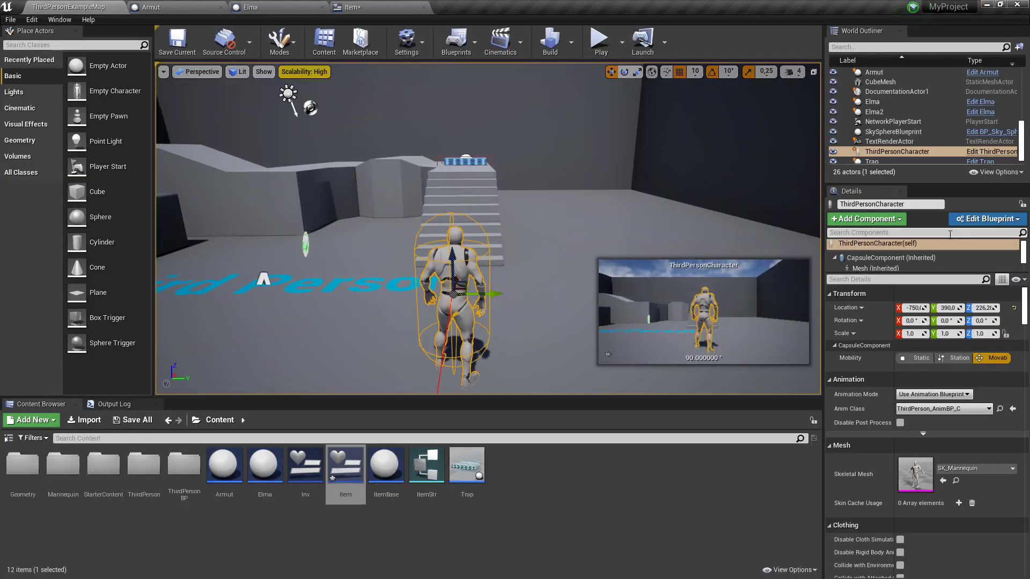
{"action": "left_click", "coordinate": [978, 223]}
{"action": "left_click", "coordinate": [967, 240]}
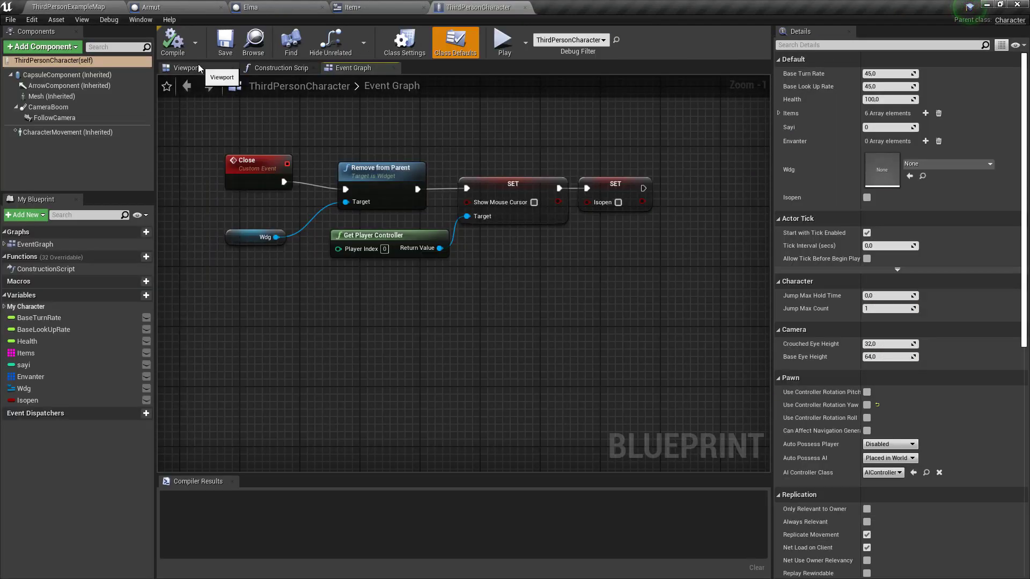
{"action": "left_click", "coordinate": [198, 64]}
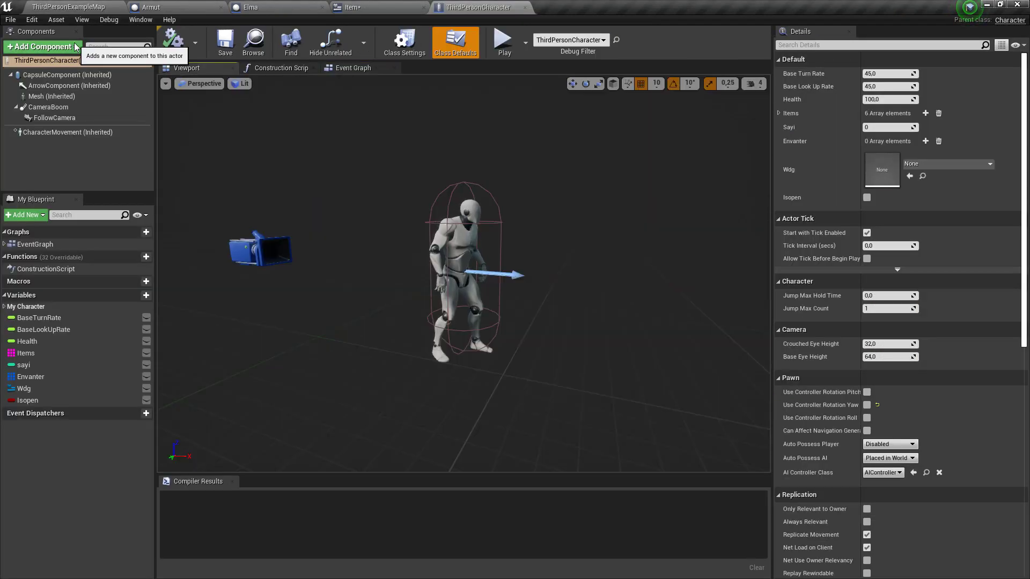
{"action": "left_click", "coordinate": [72, 47]}
{"action": "type", "text": "arrow"}
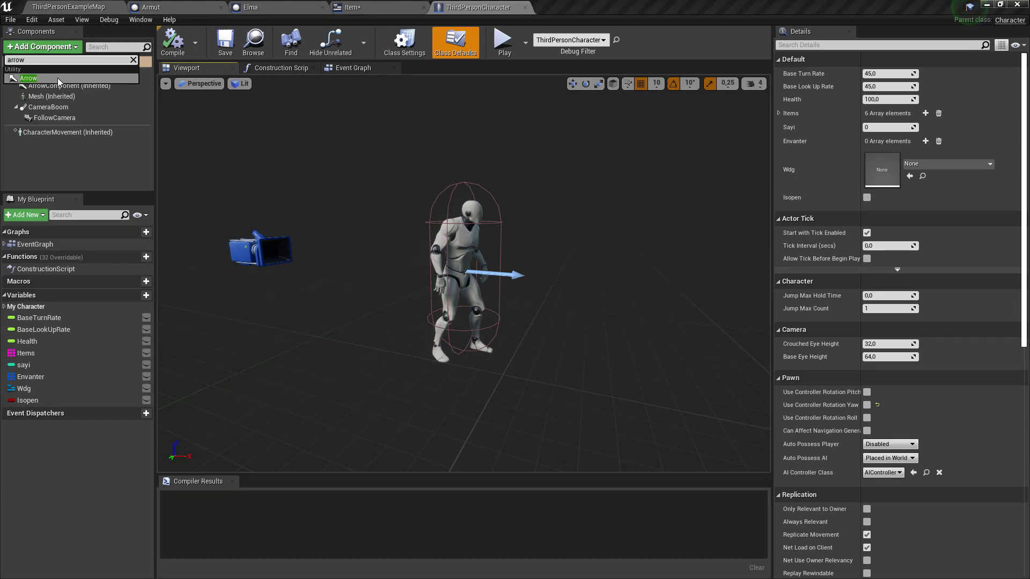
{"action": "left_click", "coordinate": [28, 78]}
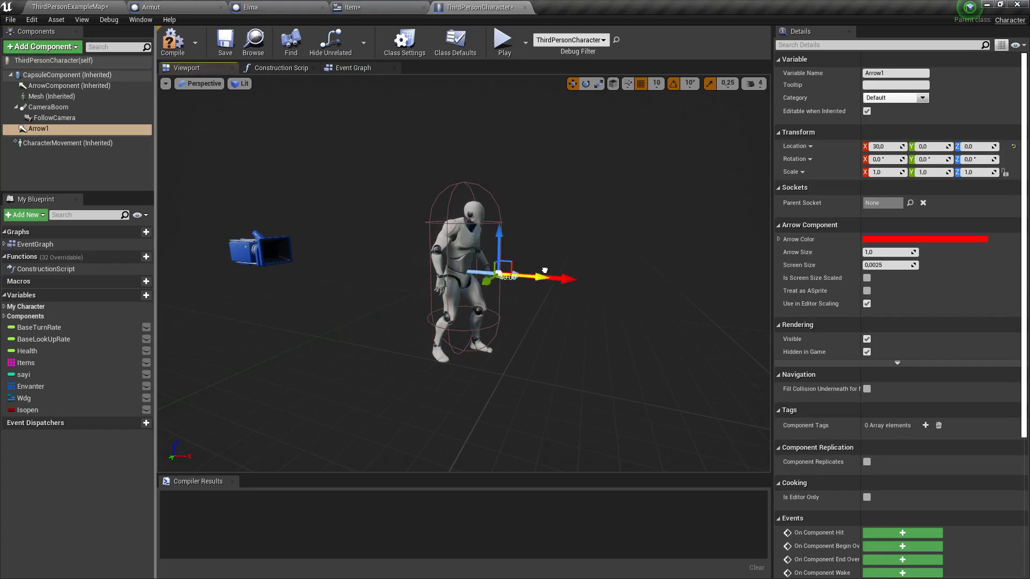
{"action": "left_click_drag", "start_coordinate": [502, 280], "coordinate": [556, 215]}
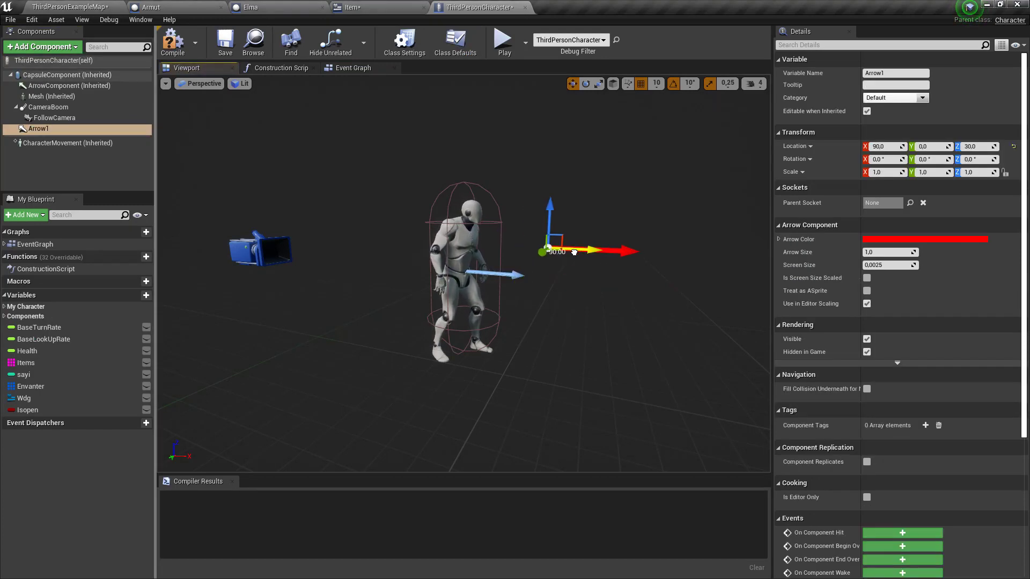
{"action": "key", "text": "f"}
{"action": "left_click", "coordinate": [172, 42]}
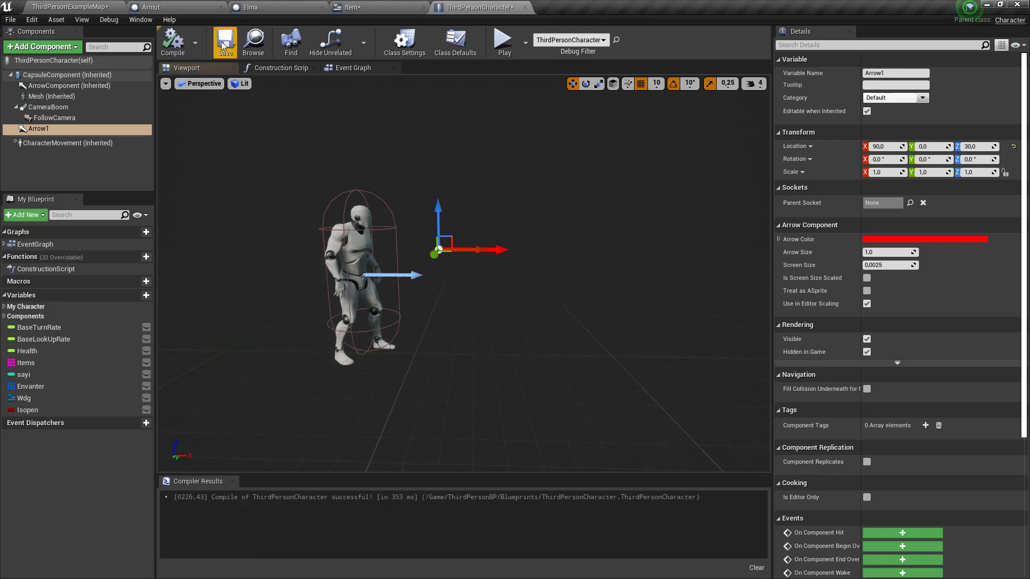
{"action": "left_click", "coordinate": [225, 43]}
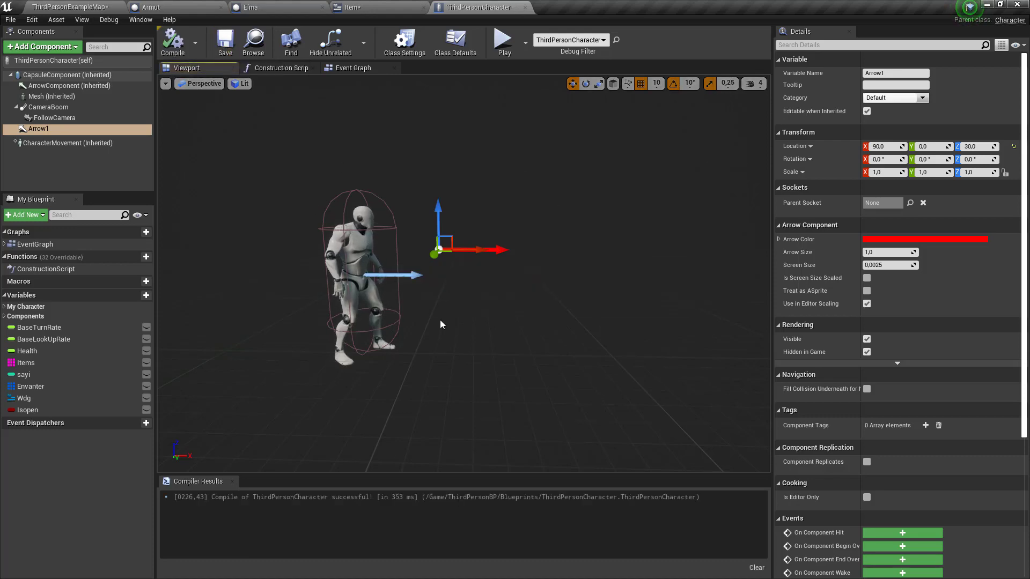
{"action": "left_click", "coordinate": [366, 4]}
Add a Cast To ThirdPersonCharacter node after the Drop button's On Clicked event
{"action": "mouse_move", "coordinate": [597, 212]}
{"action": "right_mouse_down"}
{"action": "mouse_move", "coordinate": [439, 204]}
{"action": "mouse_move", "coordinate": [463, 214]}
{"action": "right_mouse_up"}
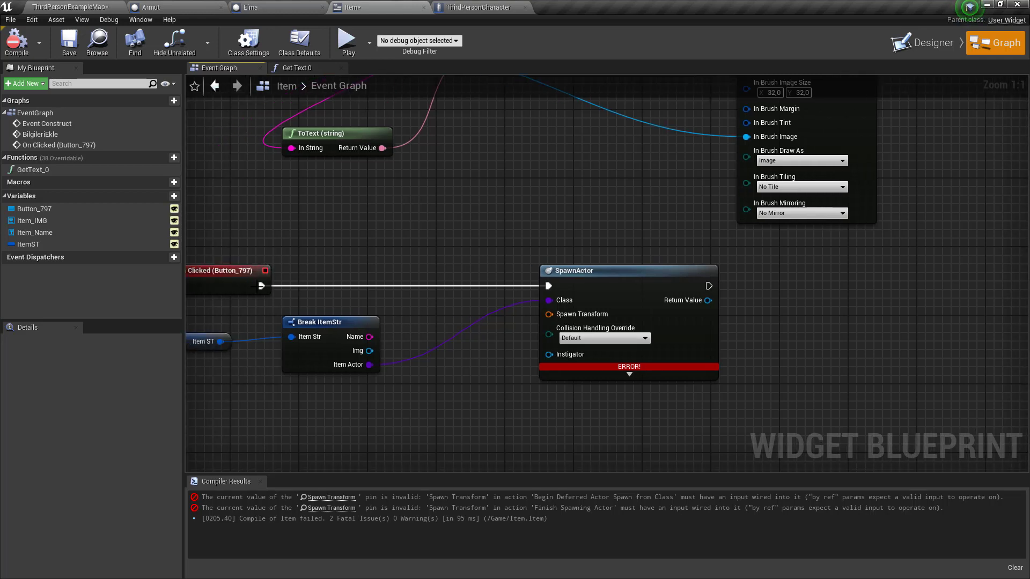
{"action": "left_click_drag", "start_coordinate": [260, 285], "coordinate": [323, 238]}
{"action": "type", "text": "castto third p"}
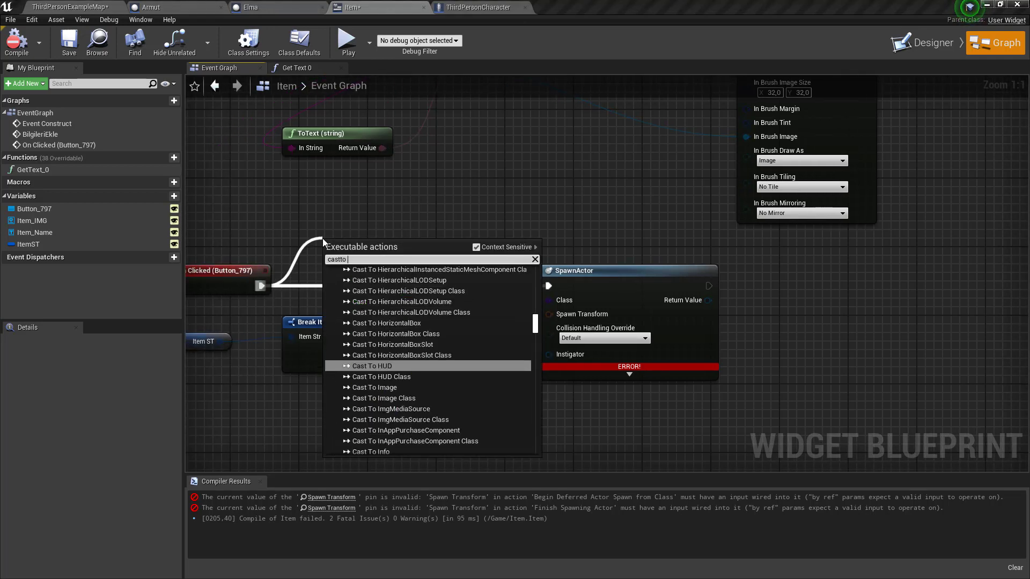
{"action": "key", "text": "Down"}
{"action": "key", "text": "Down"}
{"action": "key", "text": "Return"}
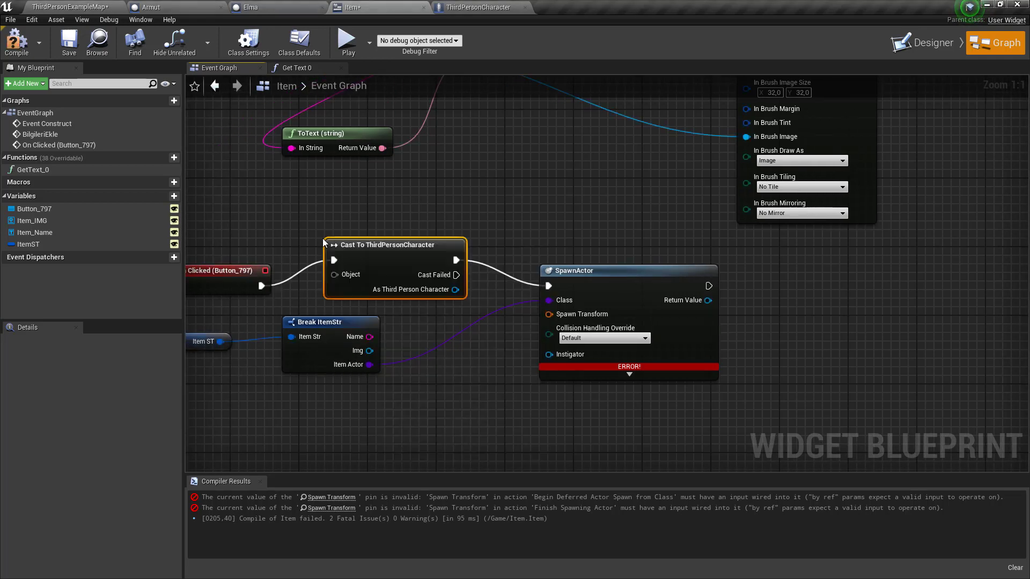
Feed Get Player Character into the cast's Object input, save, and search 'get world pos' from its output
{"action": "left_click_drag", "start_coordinate": [335, 275], "coordinate": [248, 203]}
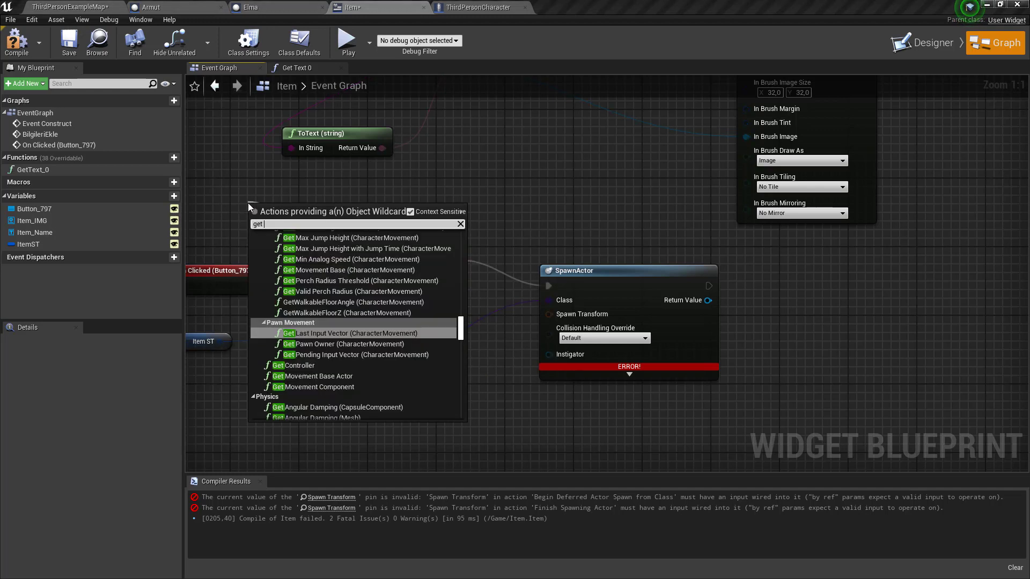
{"action": "type", "text": "get plsu"}
{"action": "key", "text": "BackSpace"}
{"action": "key", "text": "BackSpace"}
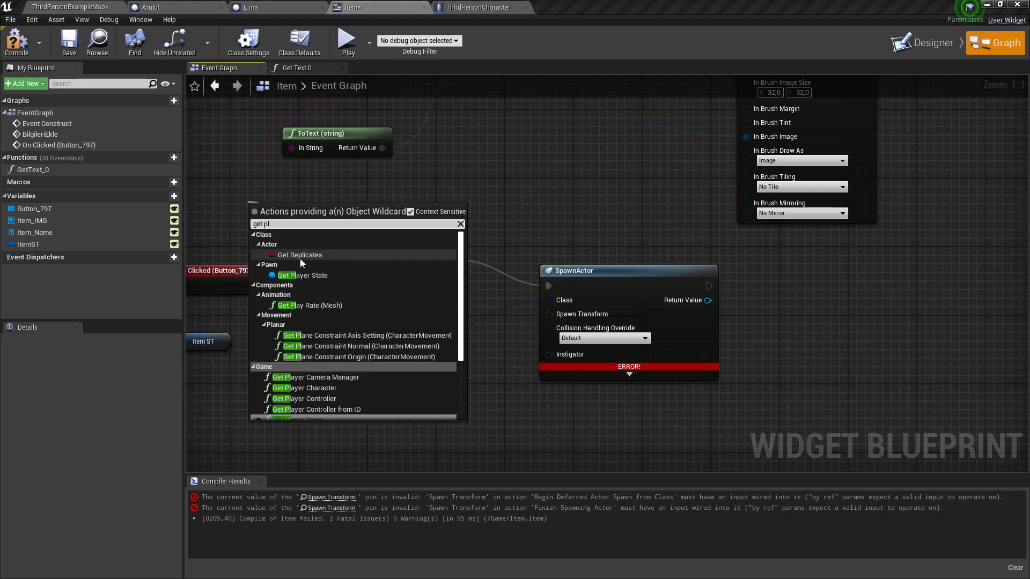
{"action": "type", "text": "ayer"}
{"action": "left_click", "coordinate": [315, 286]}
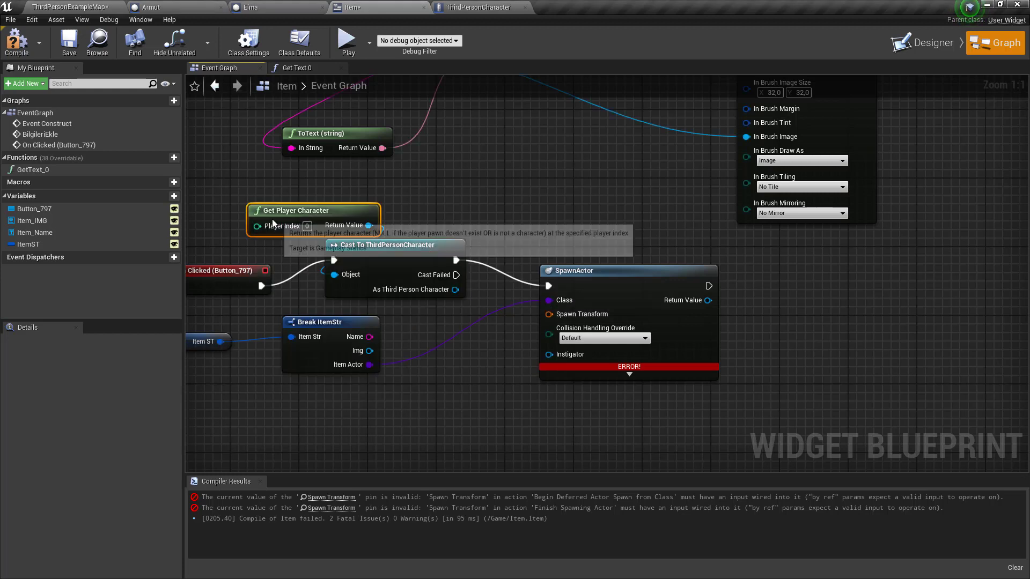
{"action": "left_click", "coordinate": [17, 42]}
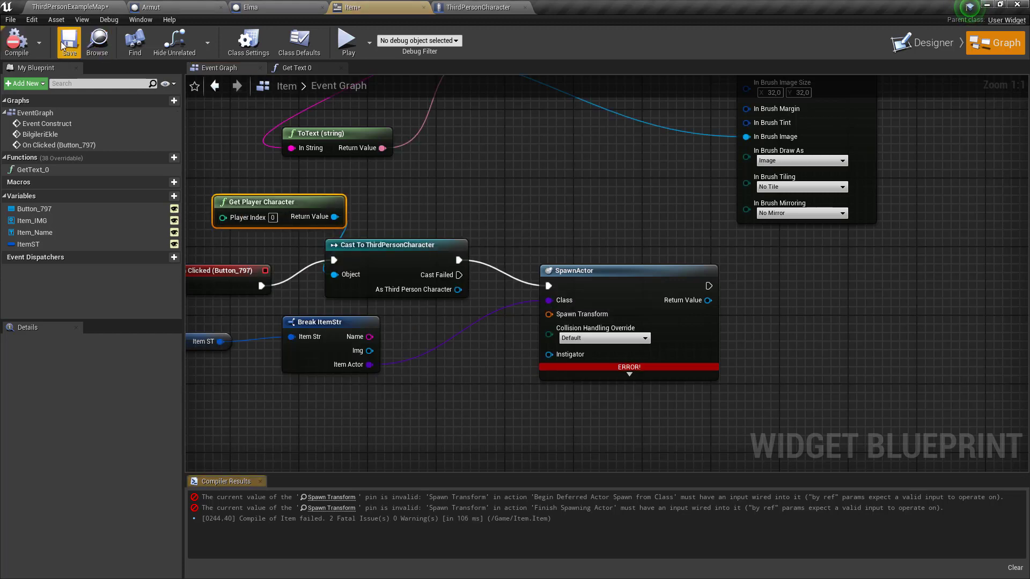
{"action": "left_click_drag", "start_coordinate": [457, 295], "coordinate": [517, 211]}
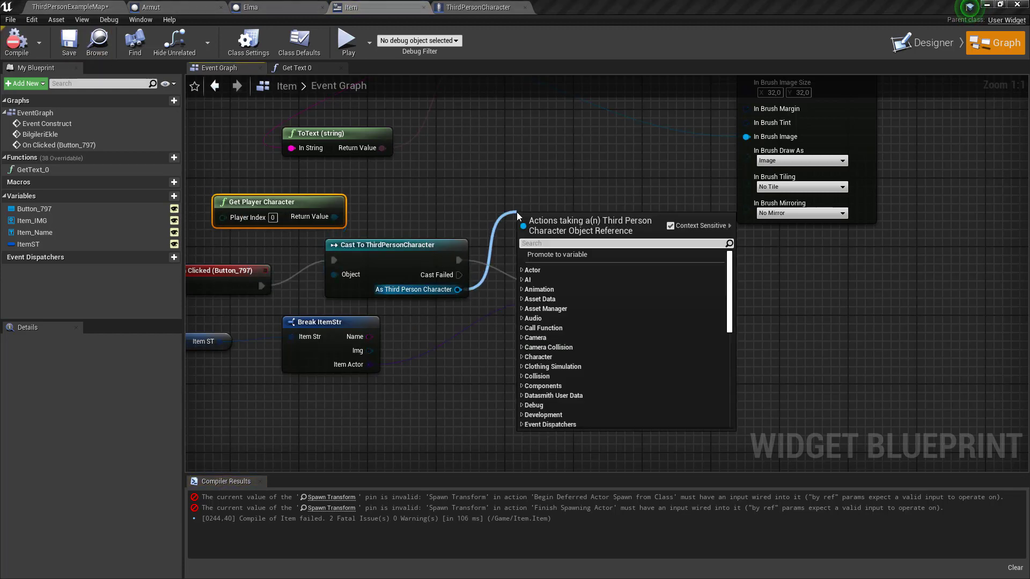
{"action": "type", "text": "get"}
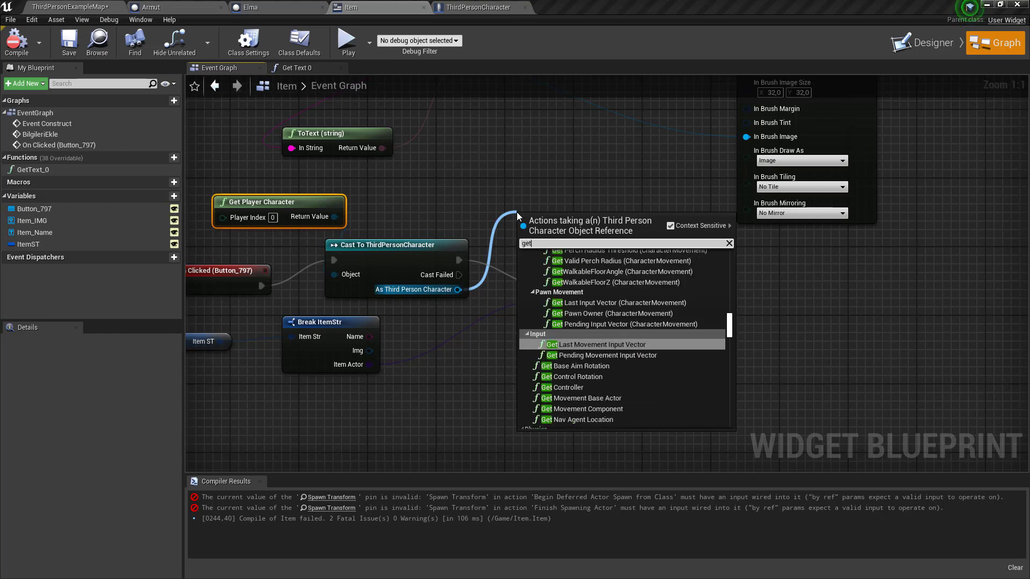
{"action": "type", "text": " world pos"}
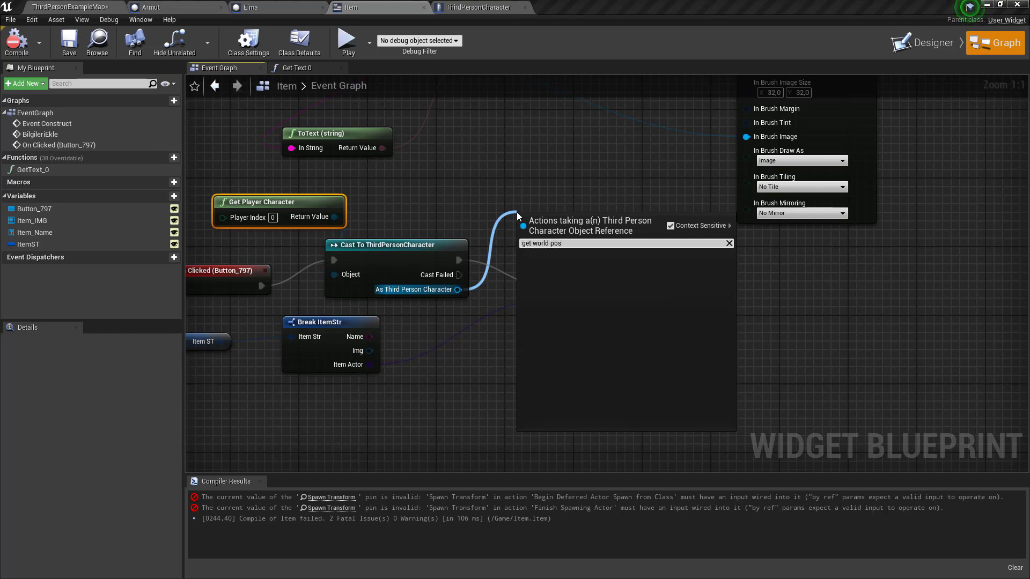
Add a GetWorldLocation node for the character's Arrow 1 and recompile the Item widget
{"action": "key", "text": "BackSpace"}
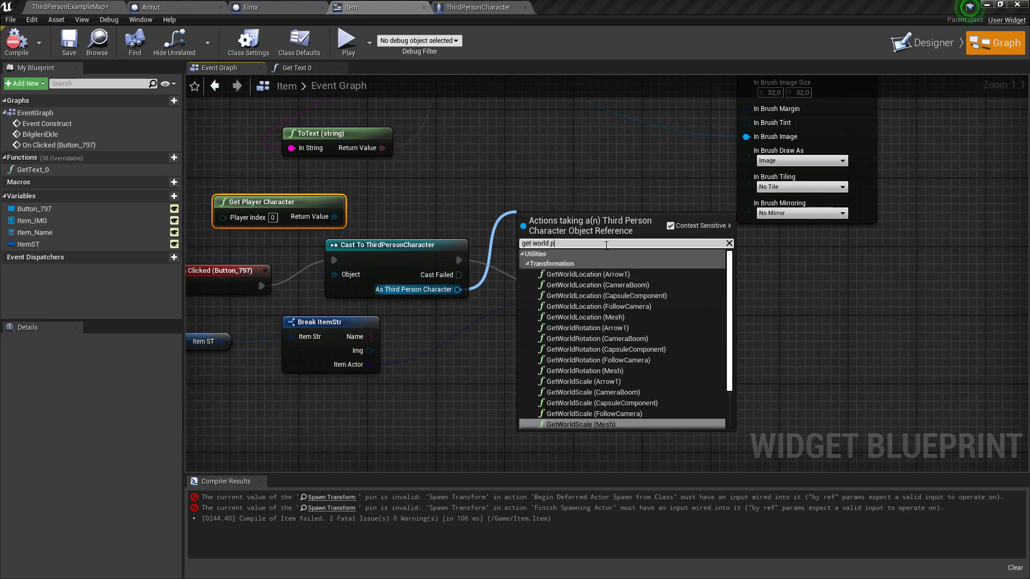
{"action": "key", "text": "BackSpace"}
{"action": "type", "text": "location"}
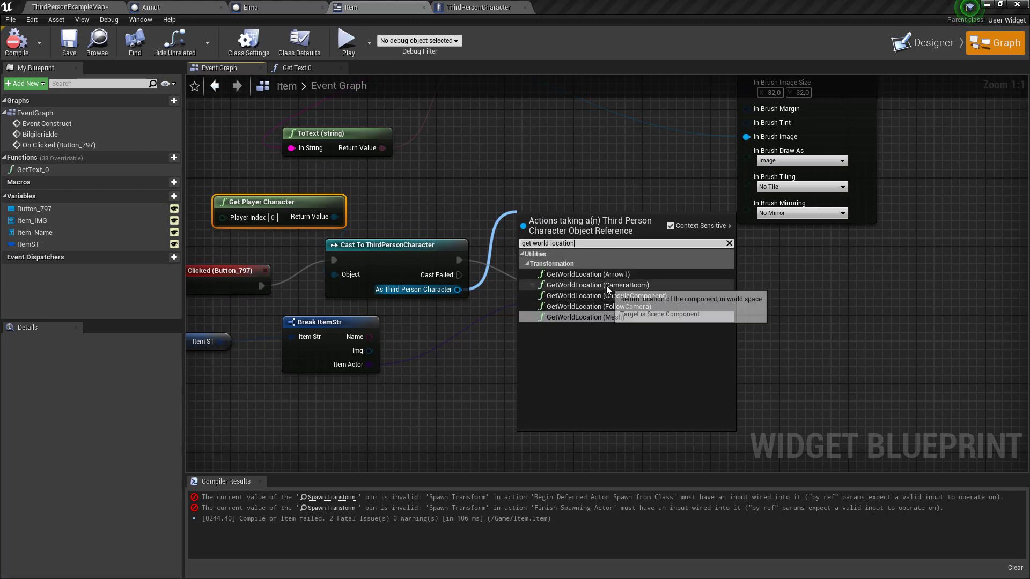
{"action": "left_click", "coordinate": [611, 279]}
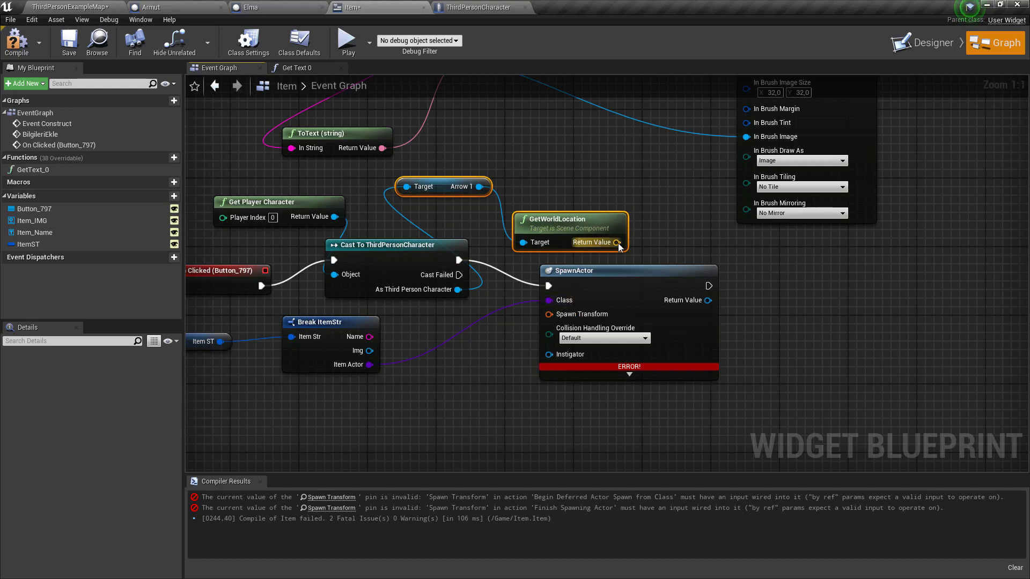
{"action": "left_click", "coordinate": [16, 43]}
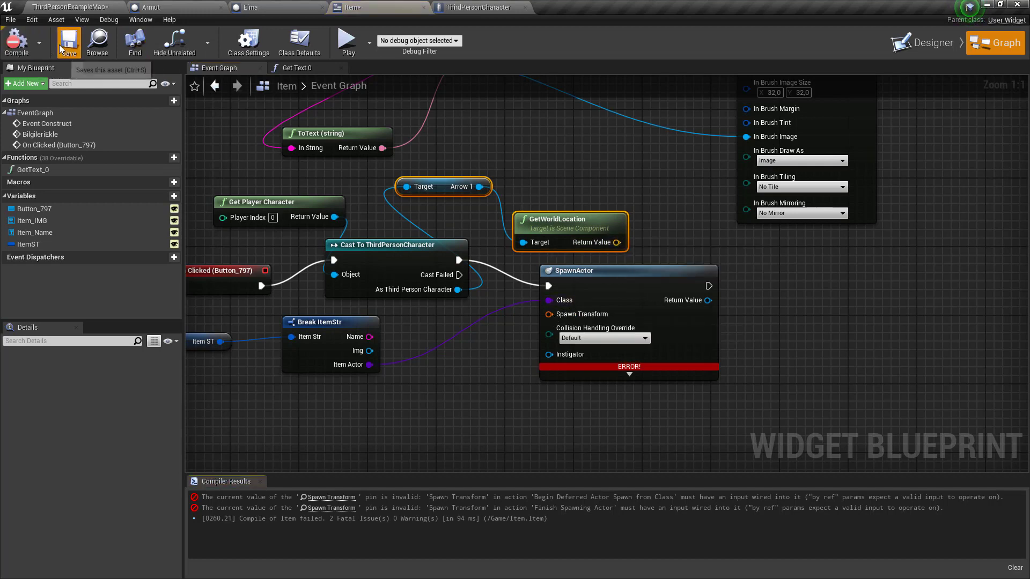
{"action": "left_click", "coordinate": [609, 196]}
Split SpawnActor's Spawn Transform pin into location, rotation and scale
{"action": "right_click_drag", "start_coordinate": [685, 234], "coordinate": [592, 224]}
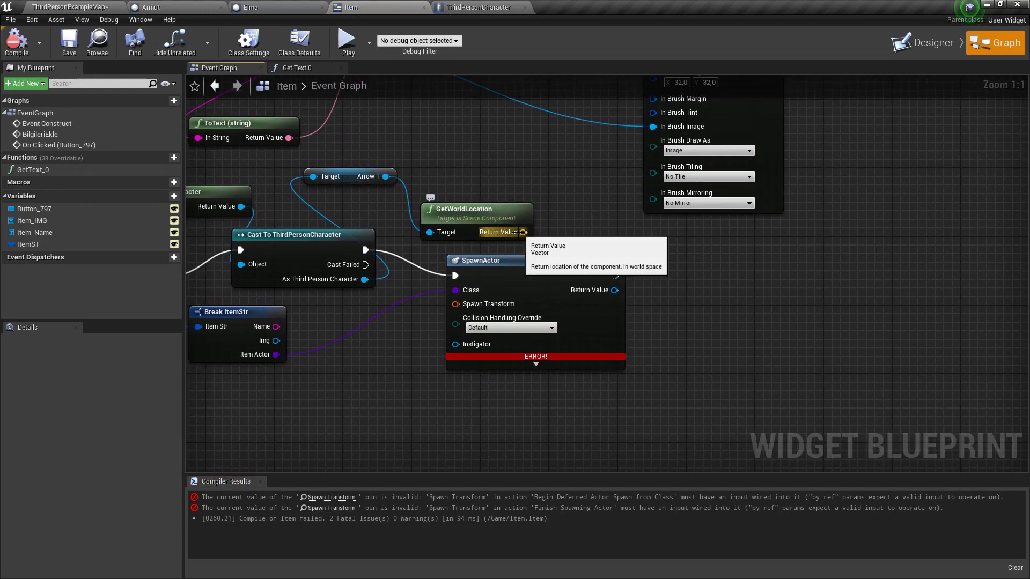
{"action": "right_click", "coordinate": [497, 307]}
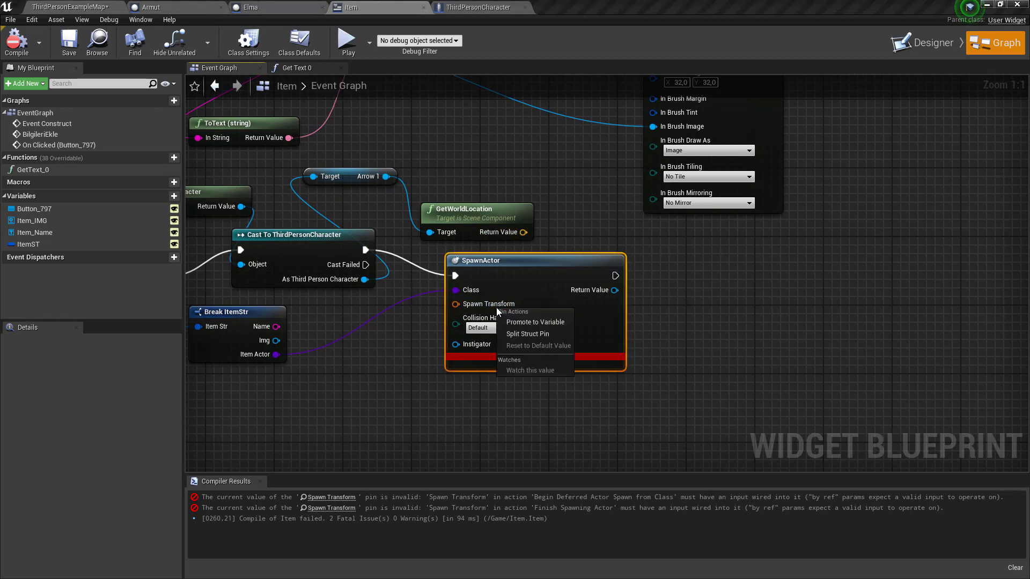
{"action": "left_click", "coordinate": [532, 338]}
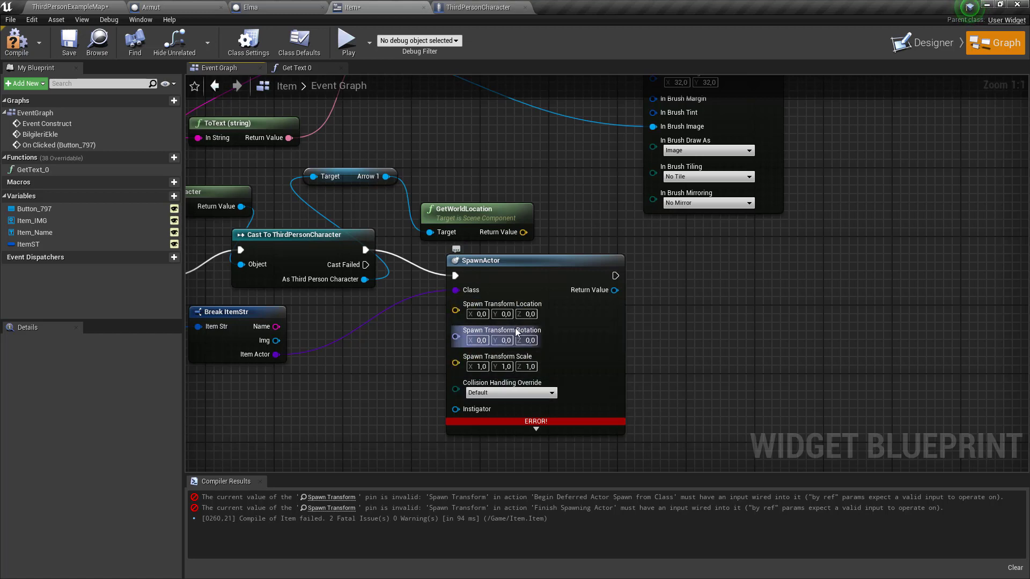
Wire Arrow 1's world location into the spawn location and set collision to Always Spawn, Ignore Collisions
{"action": "left_click_drag", "start_coordinate": [529, 170], "coordinate": [465, 221]}
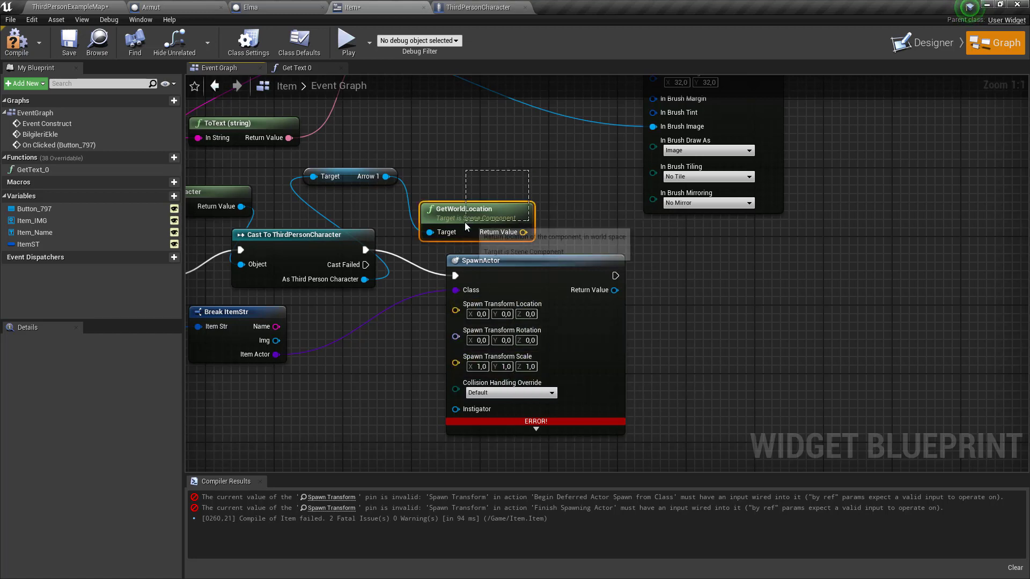
{"action": "left_click", "coordinate": [472, 247]}
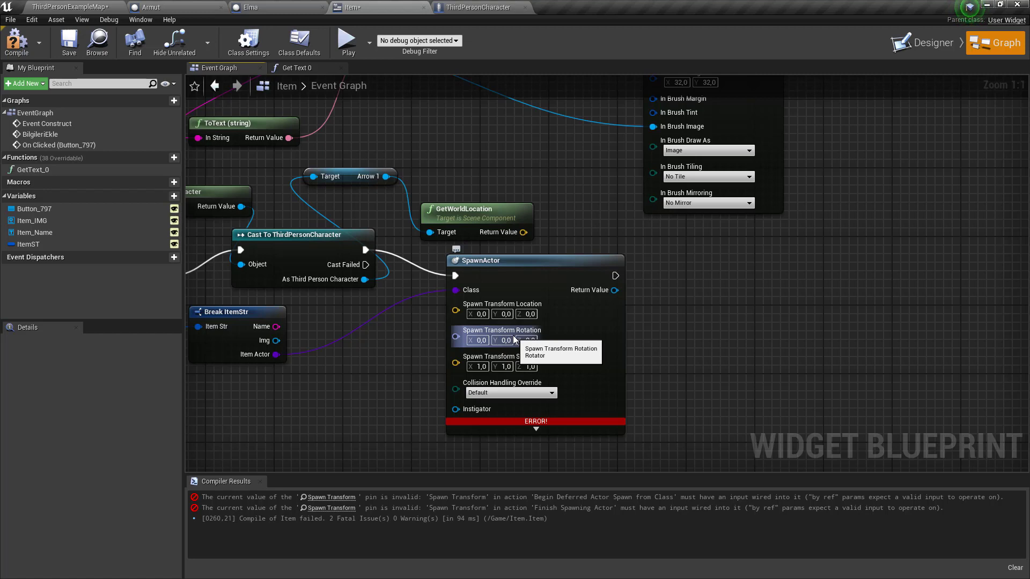
{"action": "left_click_drag", "start_coordinate": [386, 177], "coordinate": [447, 175]}
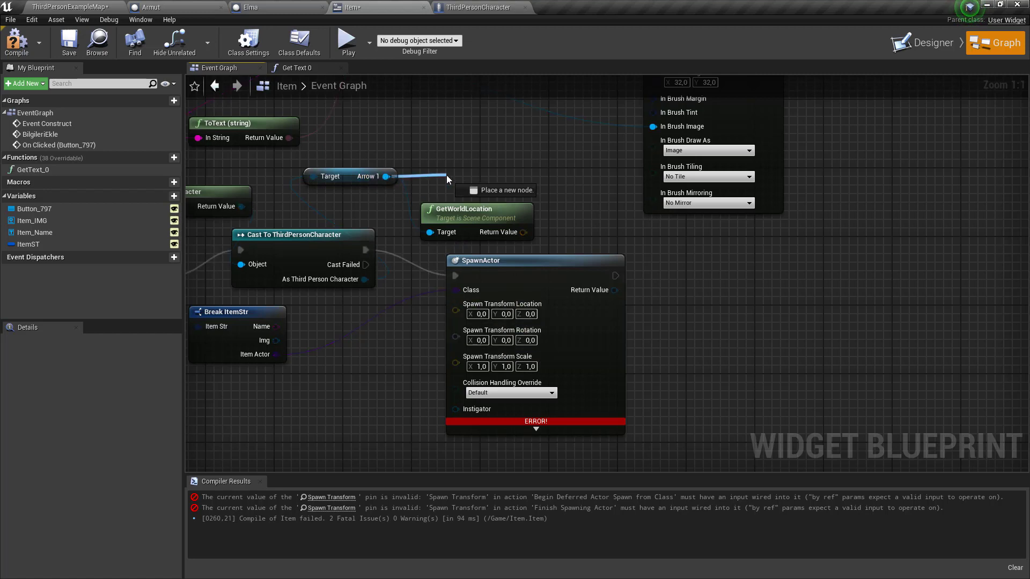
{"action": "left_click", "coordinate": [451, 157]}
{"action": "left_click_drag", "start_coordinate": [523, 232], "coordinate": [468, 315]}
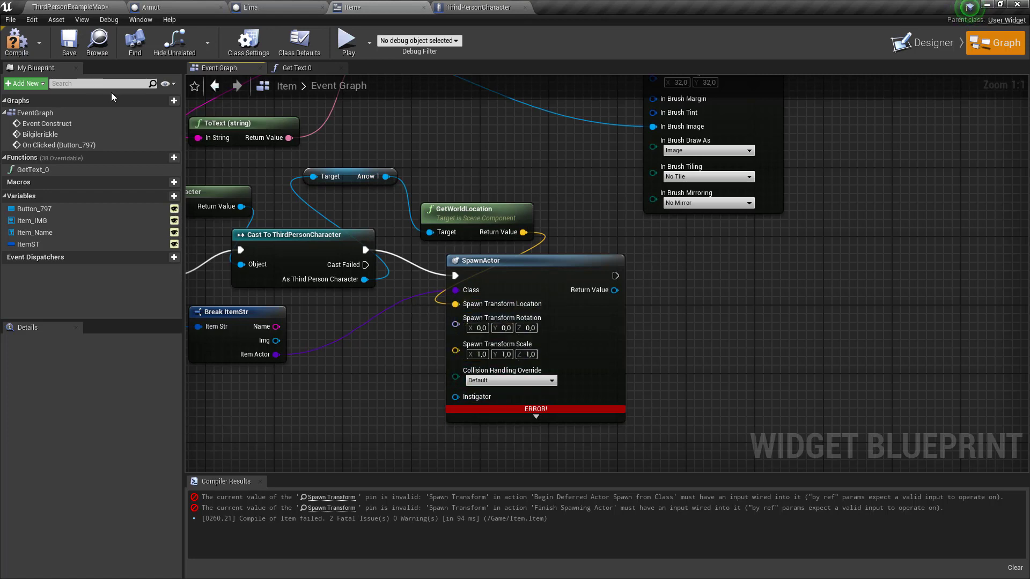
{"action": "left_click", "coordinate": [501, 381]}
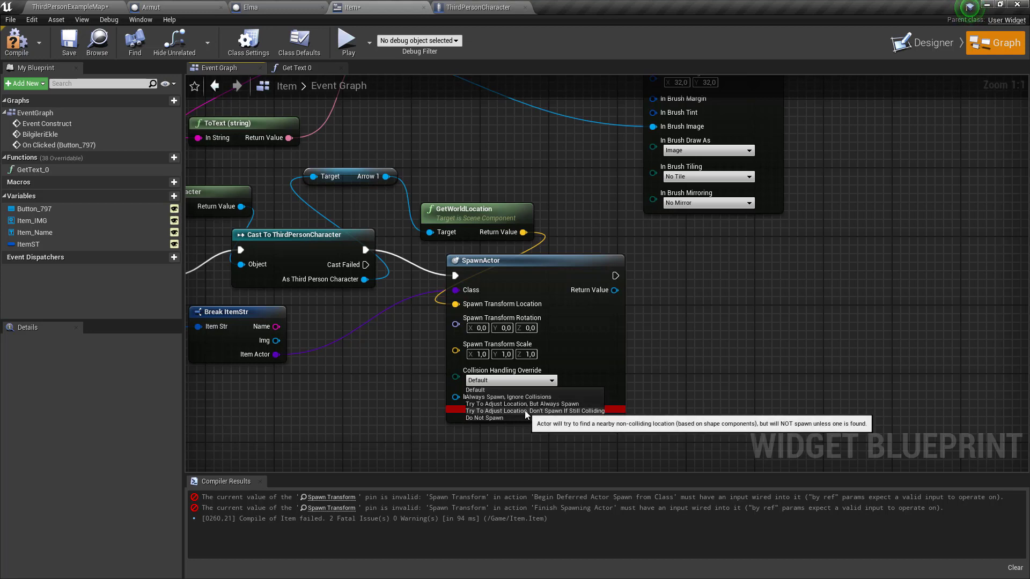
{"action": "left_click", "coordinate": [525, 397]}
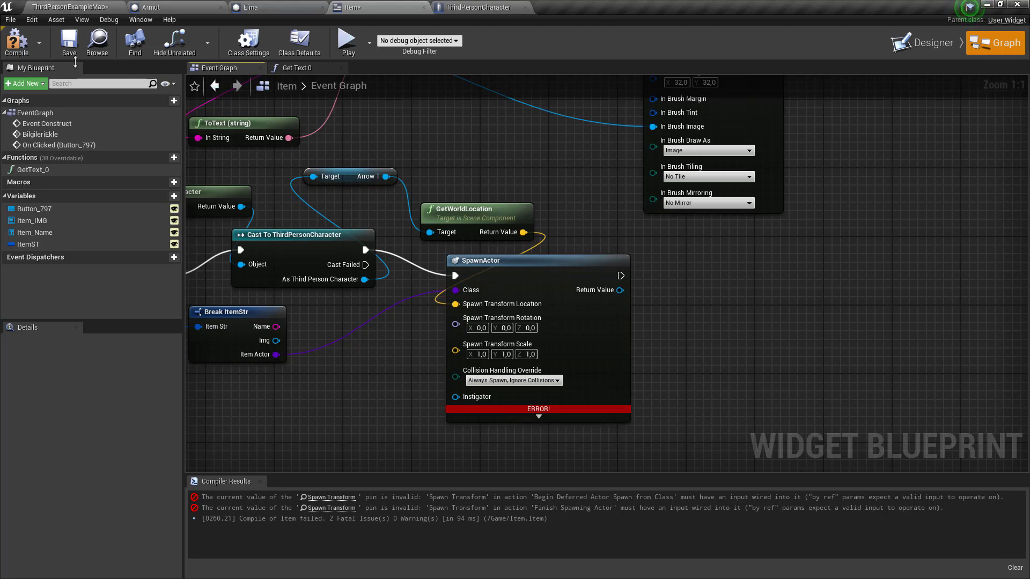
Compile the Item widget and start playing ThirdPersonExampleMap
{"action": "left_click", "coordinate": [21, 52]}
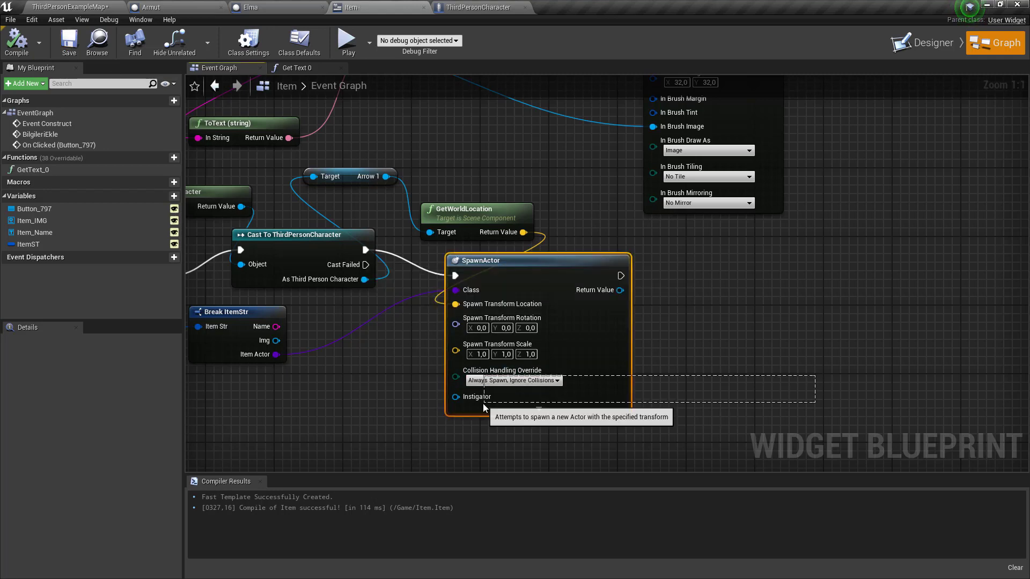
{"action": "right_click_drag", "start_coordinate": [531, 402], "coordinate": [580, 397]}
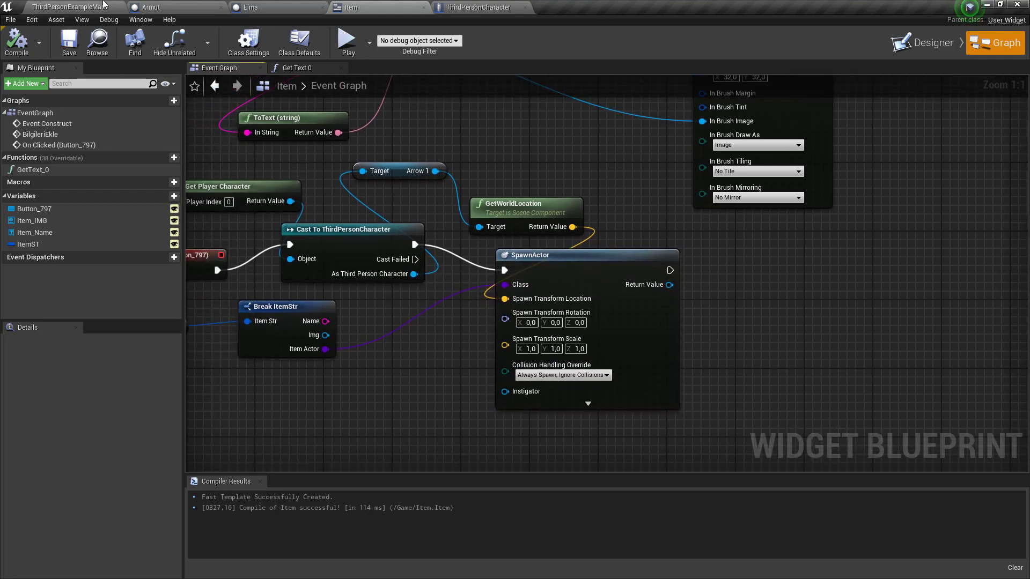
{"action": "left_click", "coordinate": [104, 6]}
{"action": "left_click", "coordinate": [598, 44]}
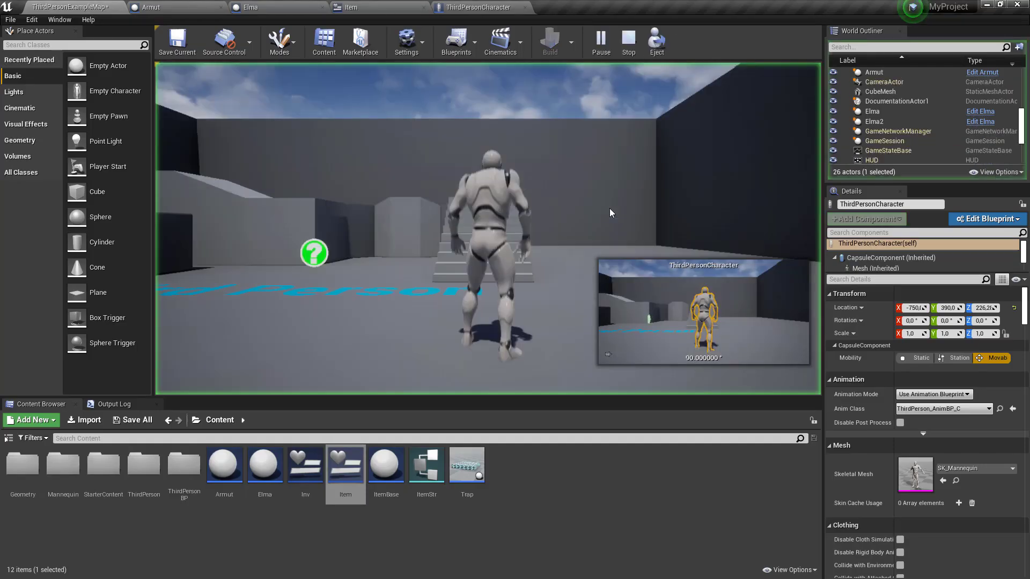
Walk the character toward the spheres and toggle the inventory panel to check its list
{"action": "left_click", "coordinate": [429, 274]}
{"action": "key", "text": "w"}
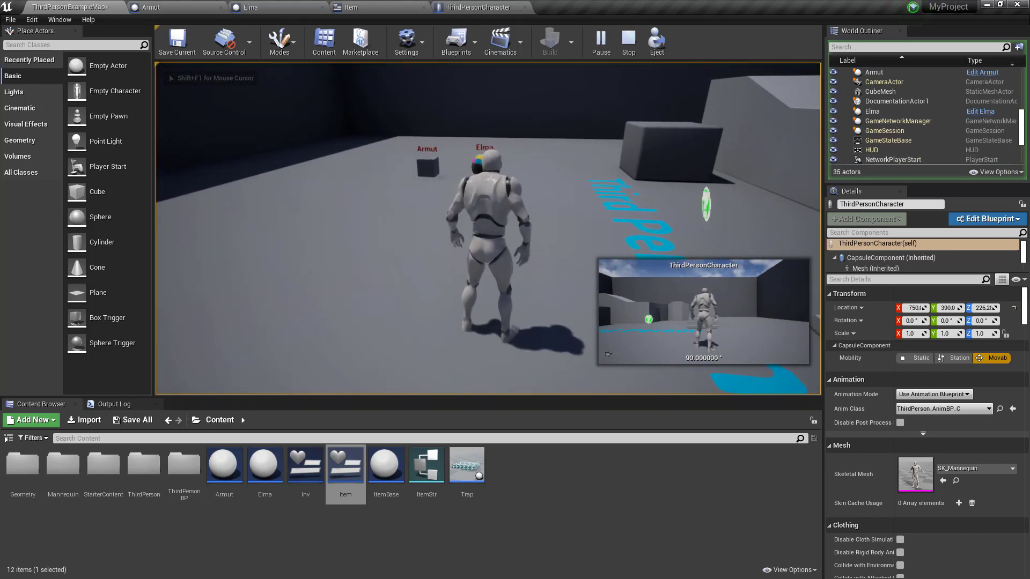
{"action": "key", "text": "i"}
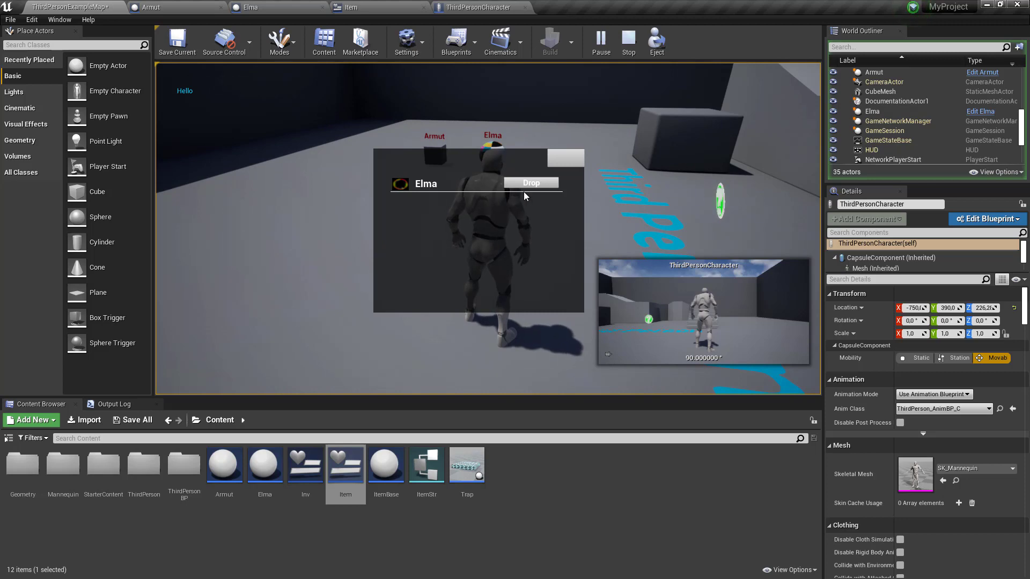
{"action": "key", "text": "i"}
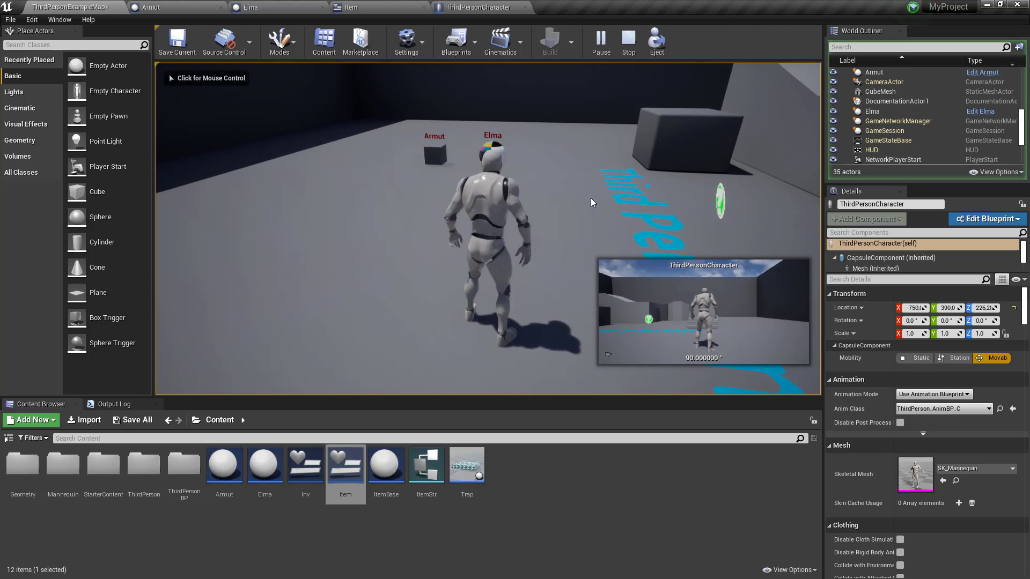
{"action": "key", "text": "i"}
{"action": "key", "text": "i"}
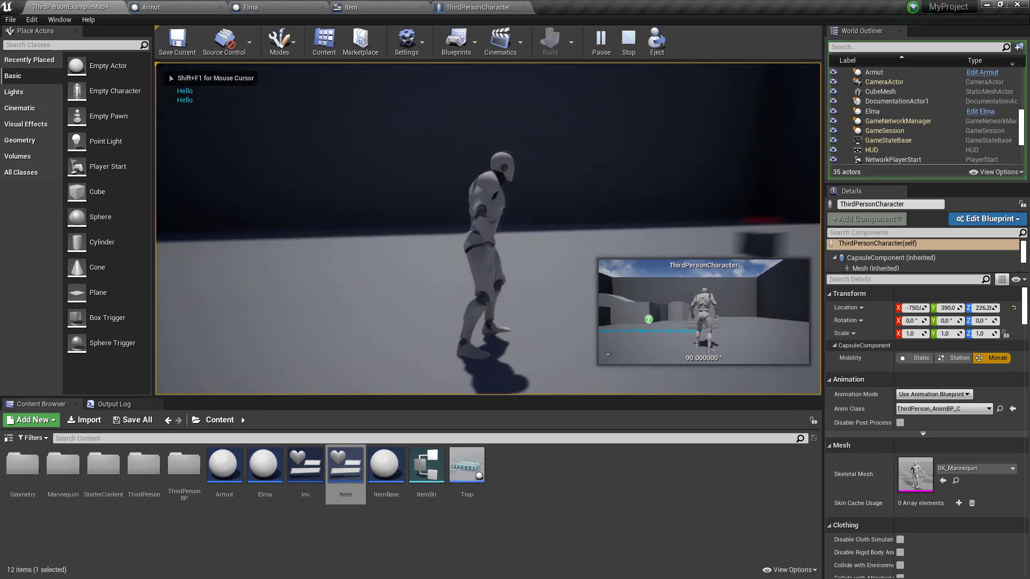
Release the mouse from the game and return to the Item widget's event graph
{"action": "key", "text": "shift+F1"}
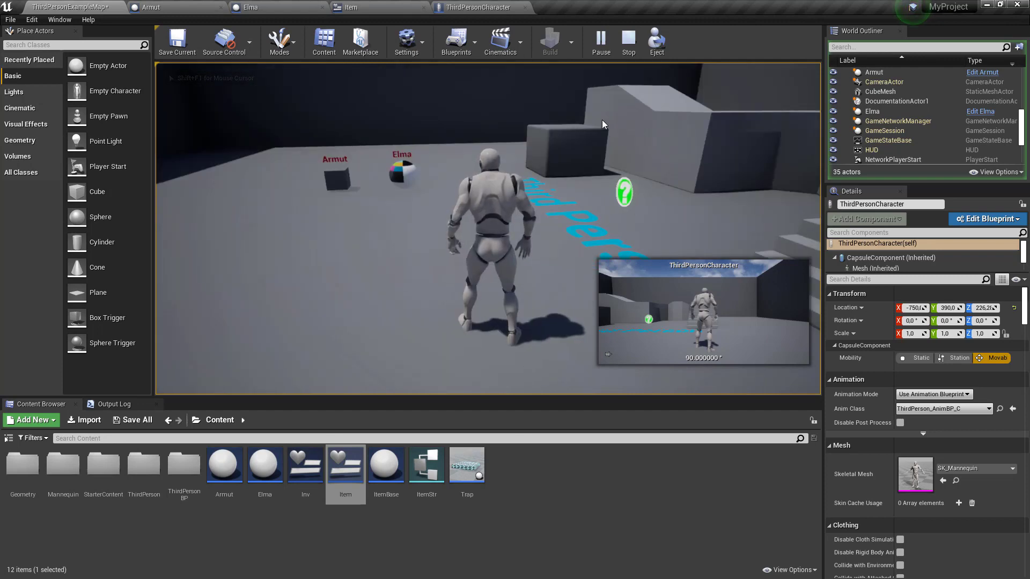
{"action": "left_click", "coordinate": [492, 6]}
{"action": "left_click", "coordinate": [352, 7]}
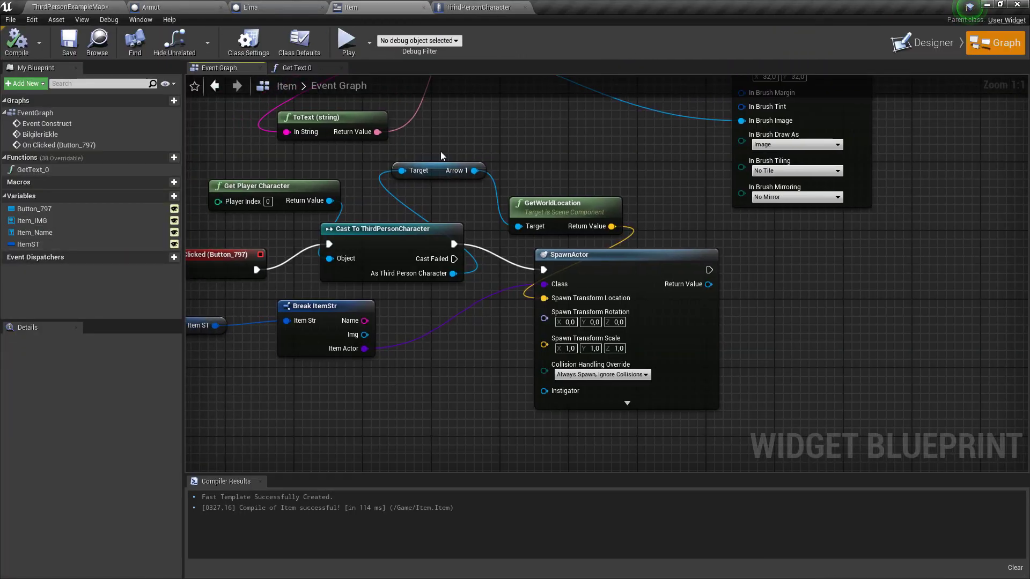
Move Arrow1 further in front of the character in ThirdPersonCharacter and save it
{"action": "left_click", "coordinate": [478, 7]}
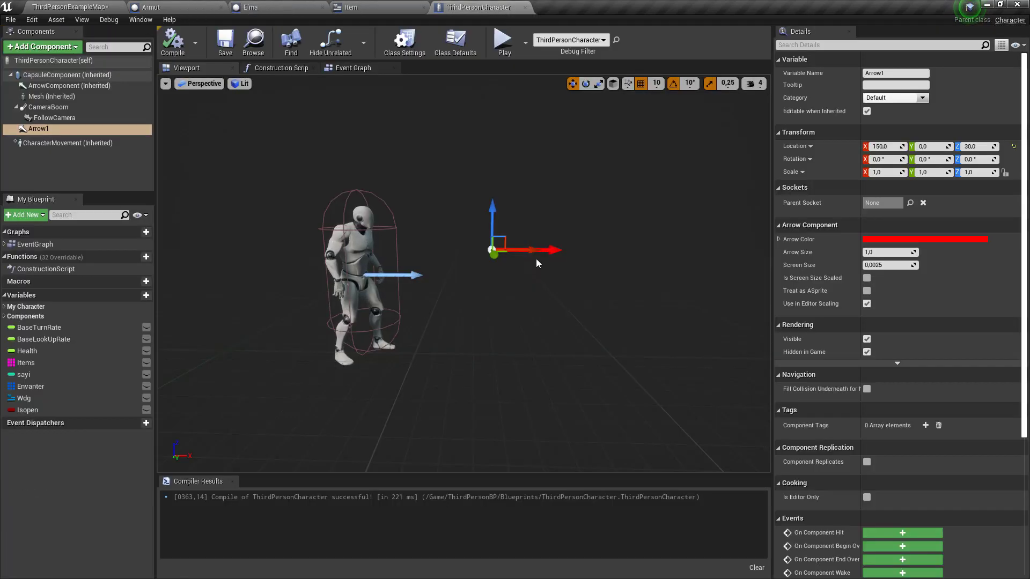
{"action": "left_click_drag", "start_coordinate": [530, 250], "coordinate": [569, 250]}
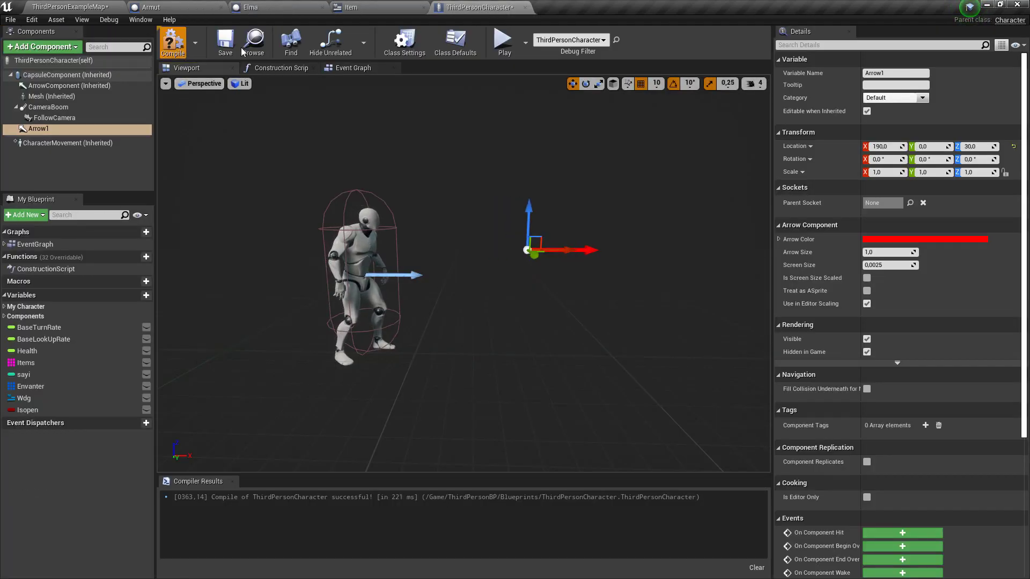
{"action": "key", "text": "ctrl+s"}
{"action": "left_click", "coordinate": [70, 7]}
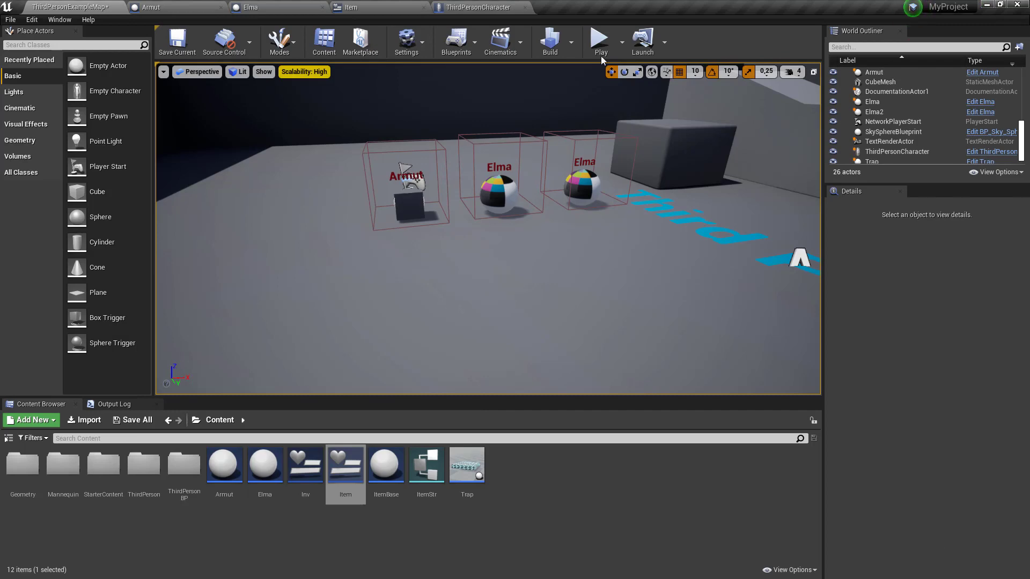
Play the level, walk toward Armut and Elma, then stop and widen the editor view
{"action": "left_click", "coordinate": [600, 40]}
{"action": "left_click", "coordinate": [630, 189]}
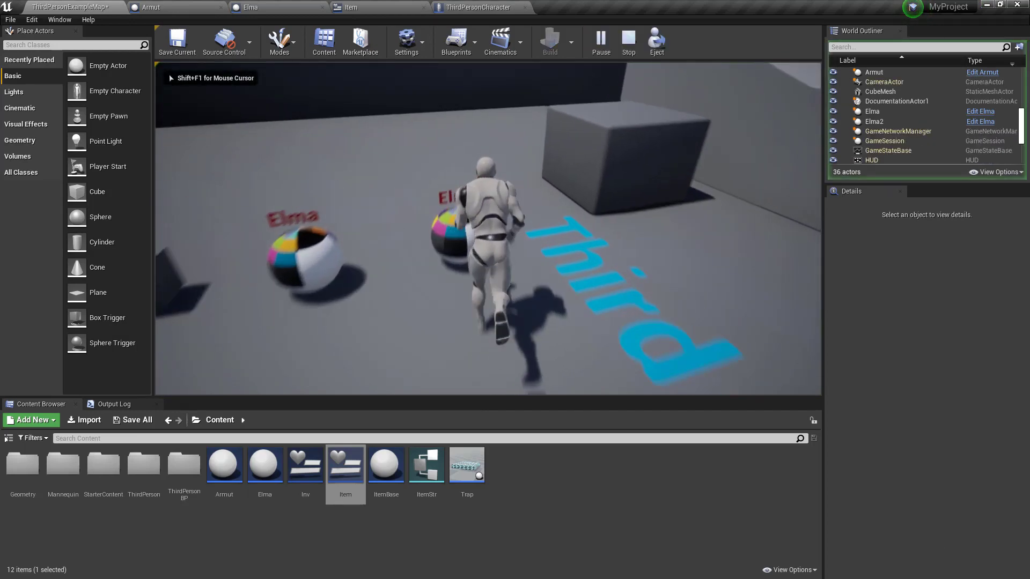
{"action": "key", "text": "w"}
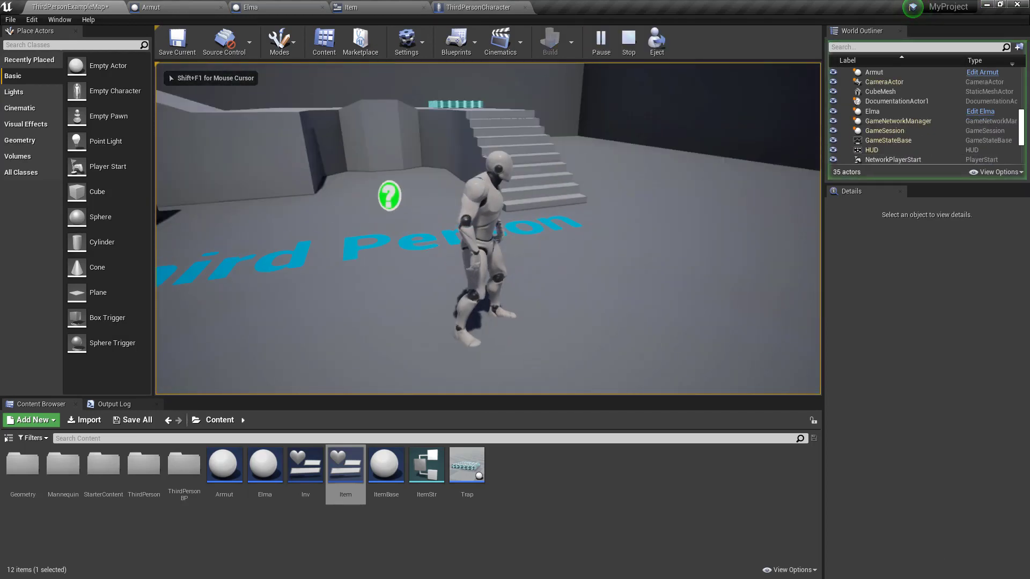
{"action": "key", "text": "w"}
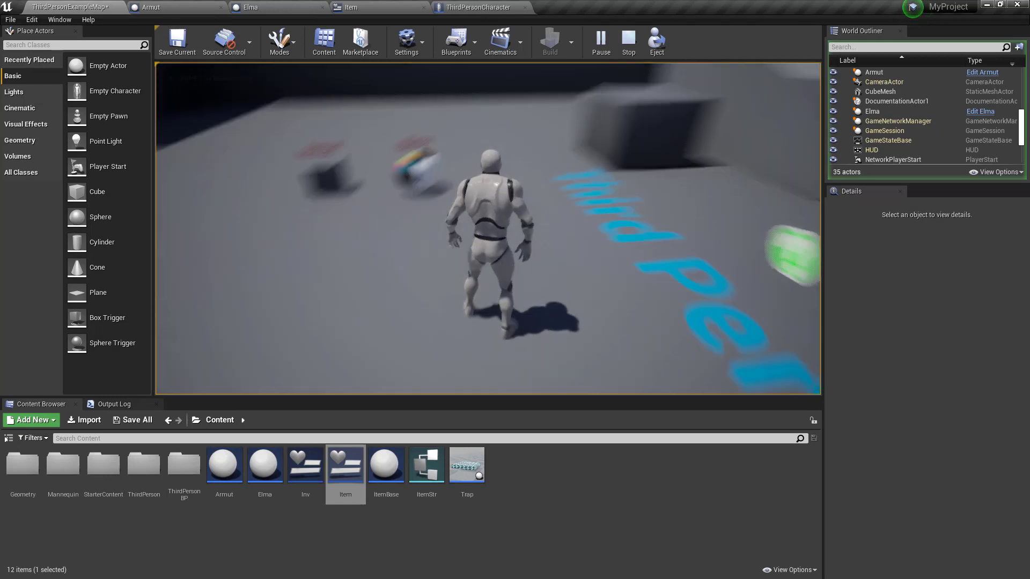
{"action": "key", "text": "Escape"}
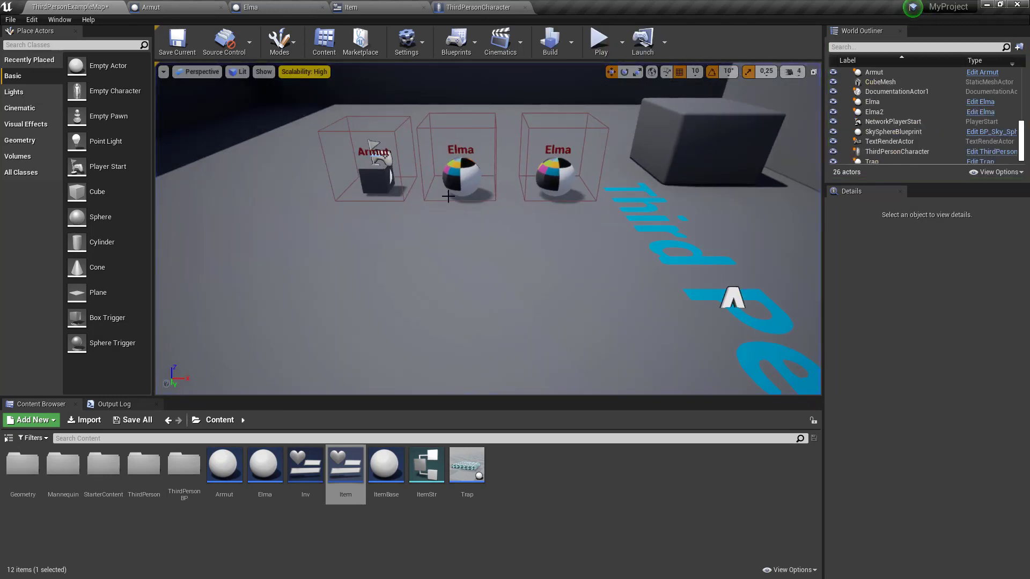
{"action": "left_click_drag", "start_coordinate": [440, 126], "coordinate": [280, 278]}
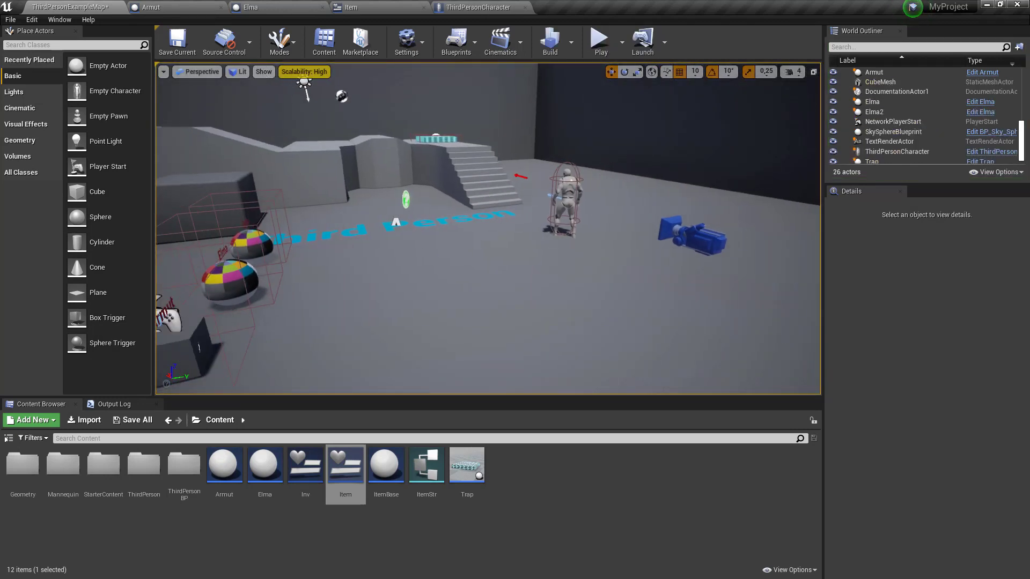
Play again, pick up Elma, drop it from the inventory, then stop the session
{"action": "left_click", "coordinate": [600, 40]}
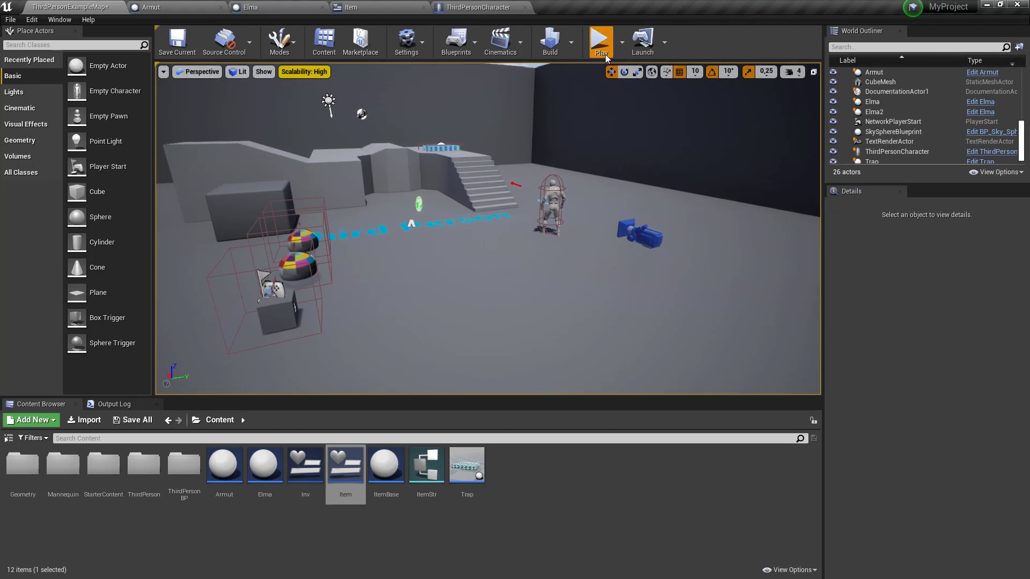
{"action": "left_click", "coordinate": [550, 147]}
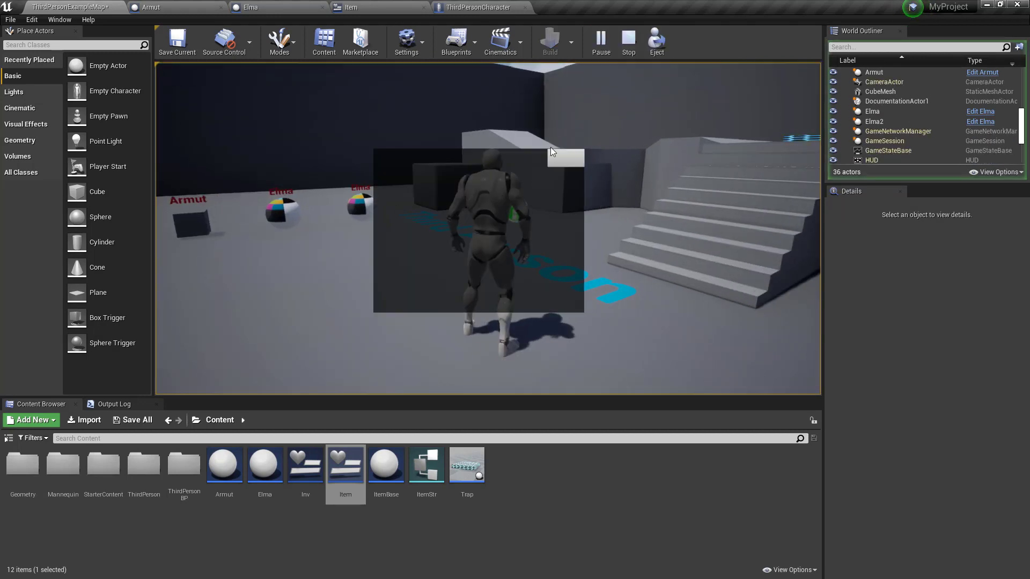
{"action": "key", "text": "w"}
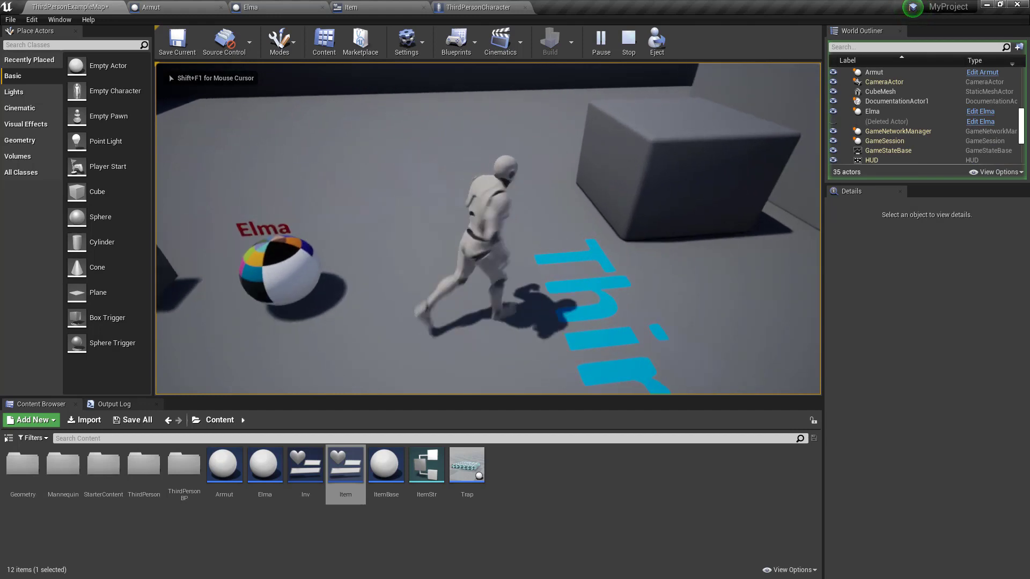
{"action": "key", "text": "i"}
{"action": "left_click", "coordinate": [531, 184]}
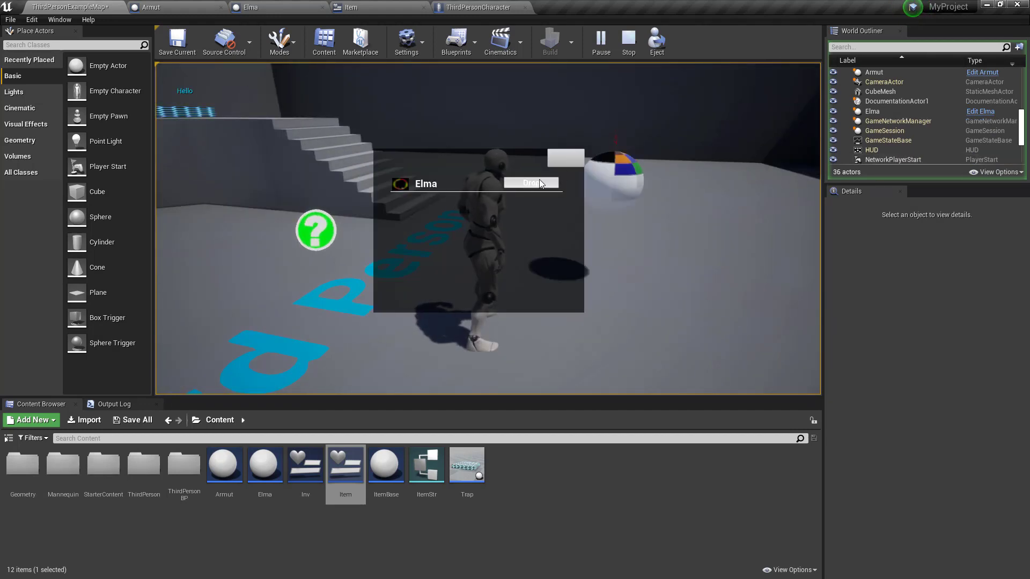
{"action": "key", "text": "i"}
{"action": "left_click", "coordinate": [528, 187]}
{"action": "key", "text": "w"}
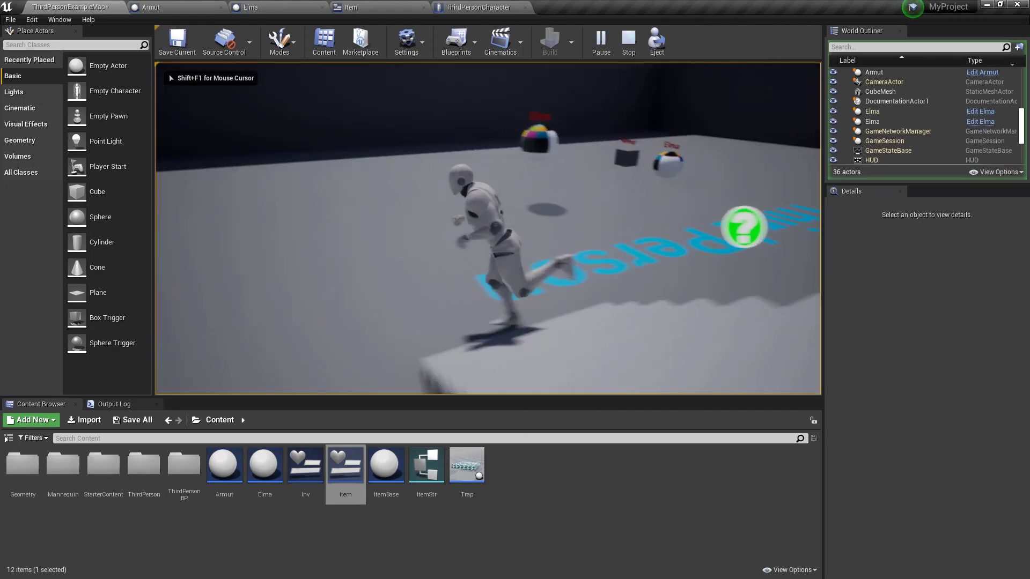
{"action": "key", "text": "Escape"}
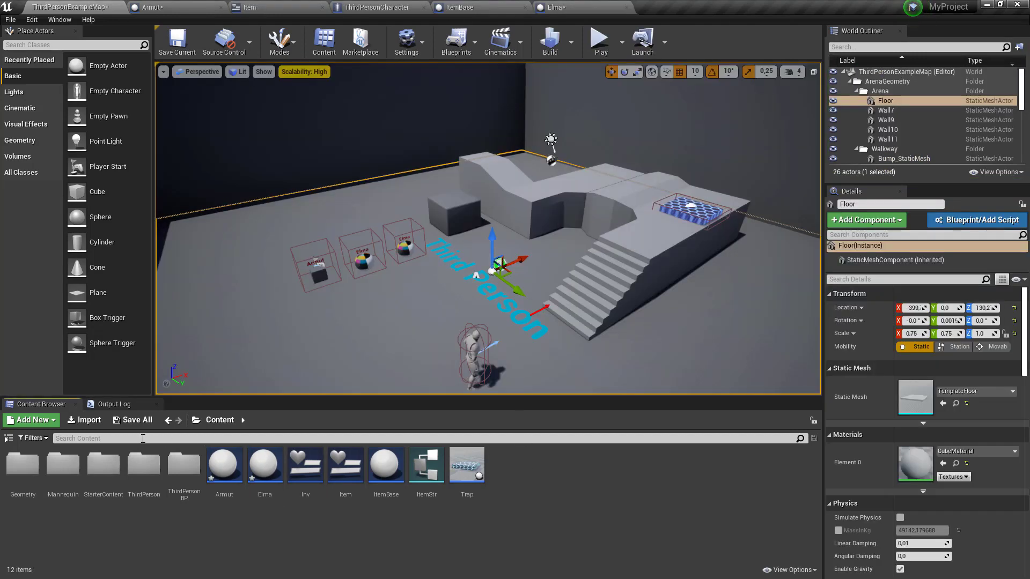
Save all modified assets and frame the Floor in the viewport
{"action": "left_click", "coordinate": [150, 428]}
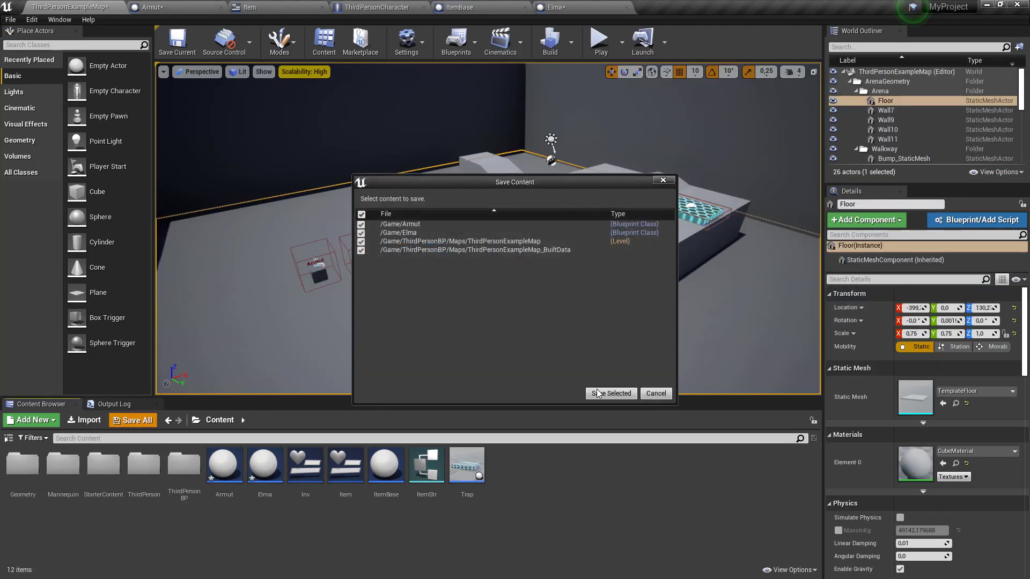
{"action": "left_click", "coordinate": [601, 394]}
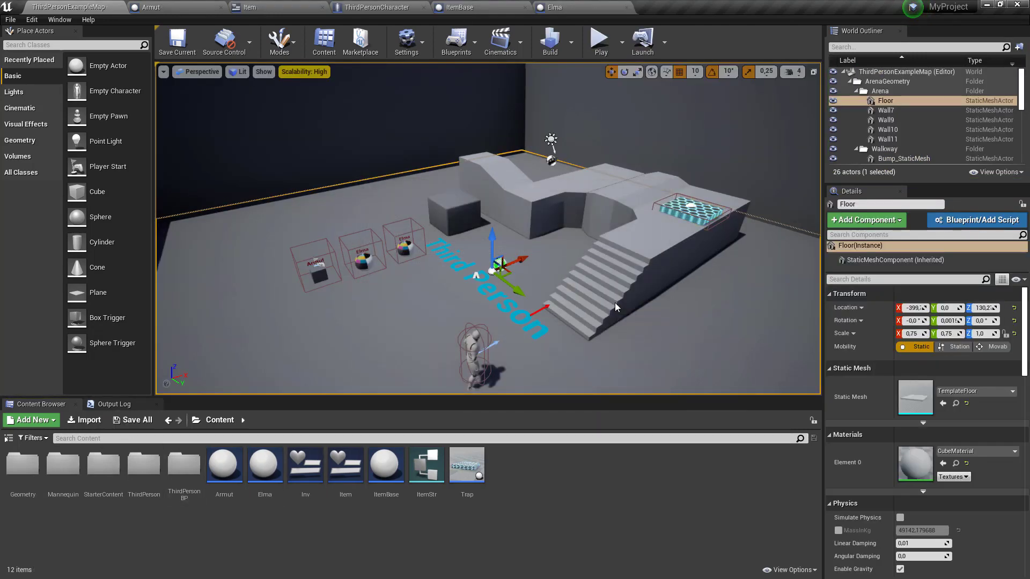
{"action": "mouse_move", "coordinate": [614, 303]}
{"action": "right_mouse_down"}
{"action": "mouse_move", "coordinate": [606, 296]}
{"action": "mouse_move", "coordinate": [633, 290]}
{"action": "right_mouse_up"}
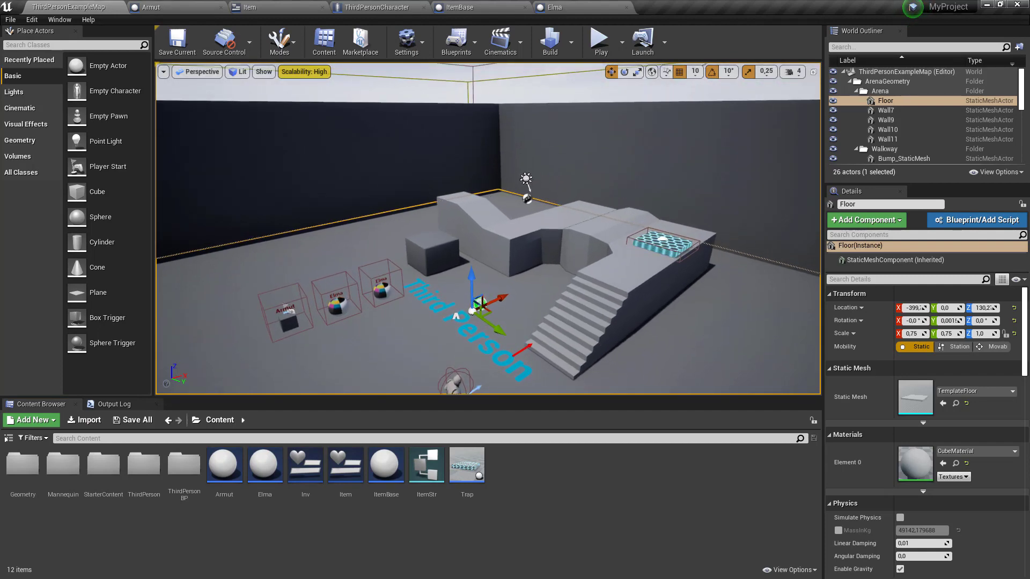
{"action": "key", "text": "f"}
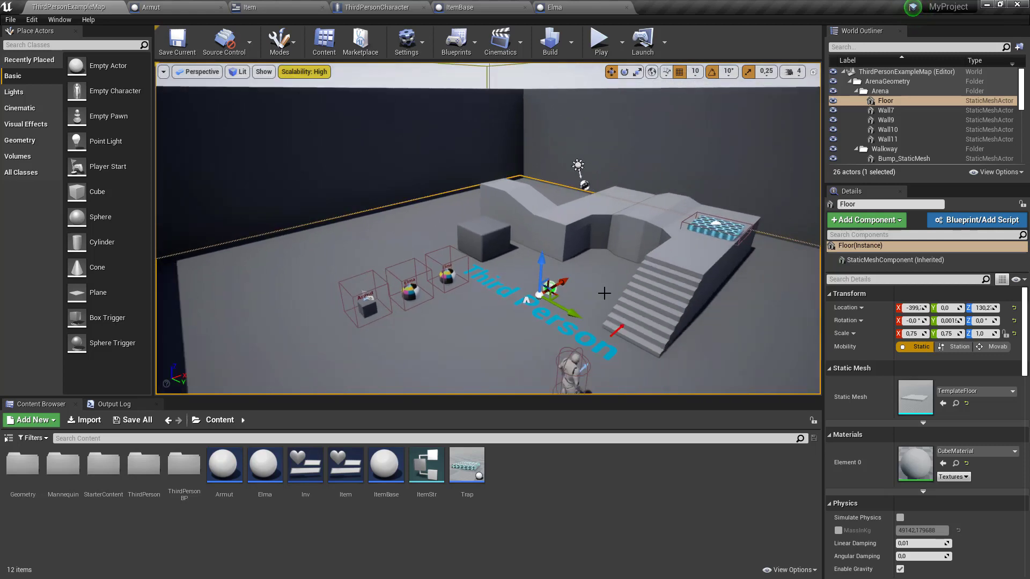
Play, pick up Elma, drop it from the inventory, and inspect a spawned Elma actor
{"action": "left_click", "coordinate": [601, 41]}
{"action": "key", "text": "w"}
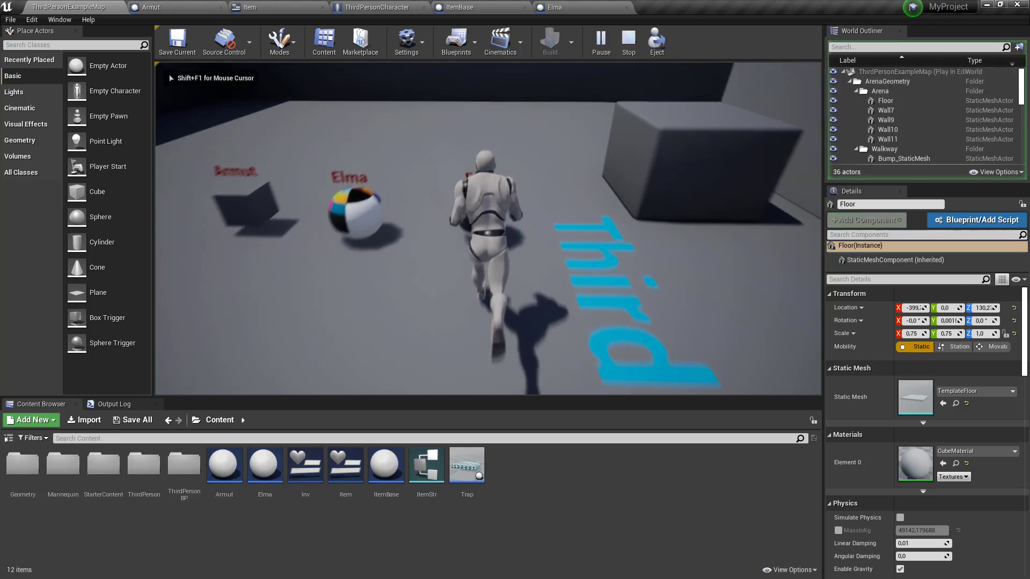
{"action": "key", "text": "e"}
{"action": "left_click", "coordinate": [531, 183]}
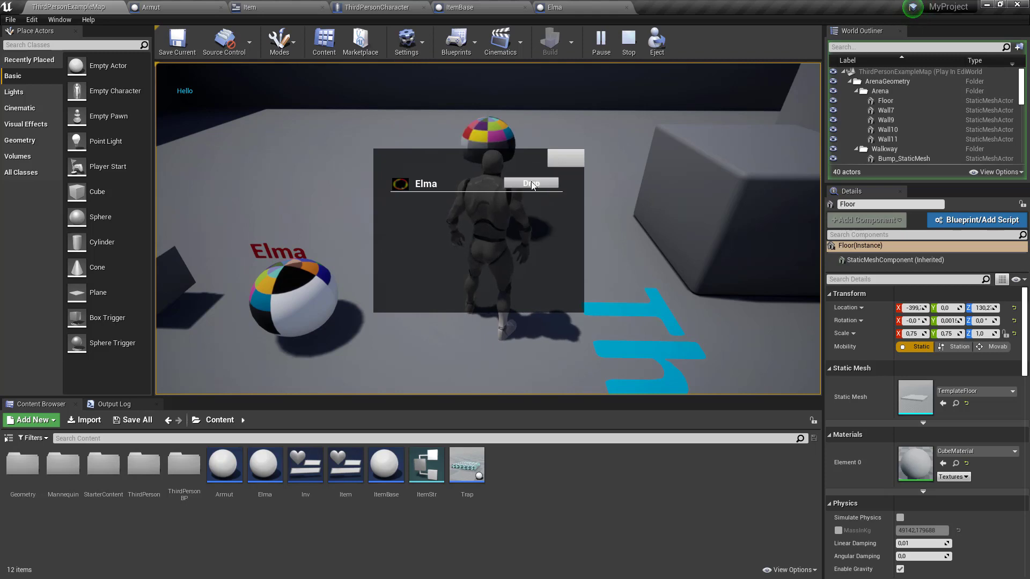
{"action": "scroll", "coordinate": [950, 156], "scroll_direction": "down", "scroll_amount": 10}
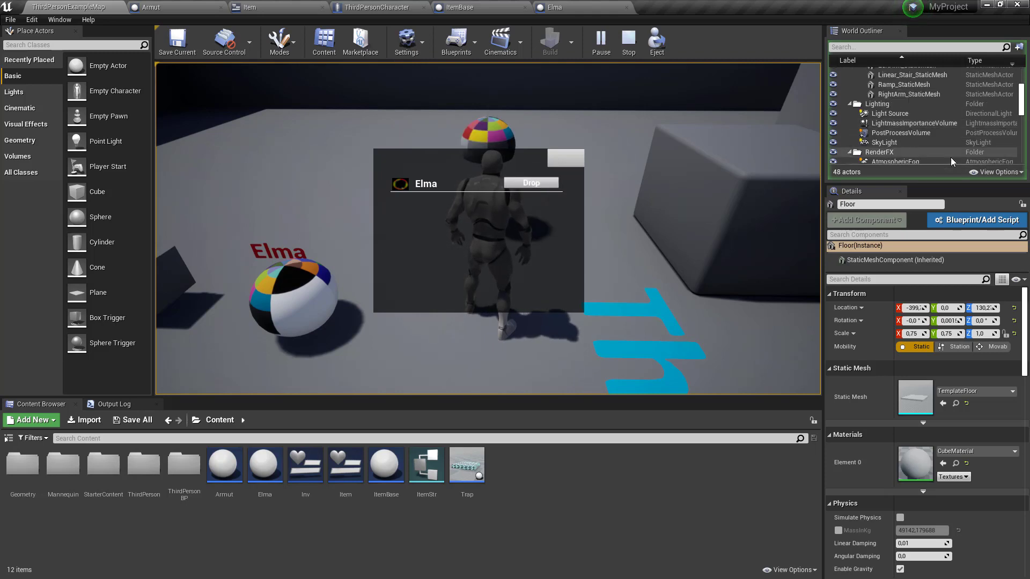
{"action": "scroll", "coordinate": [917, 95], "scroll_direction": "up", "scroll_amount": 3}
{"action": "left_click", "coordinate": [885, 116]}
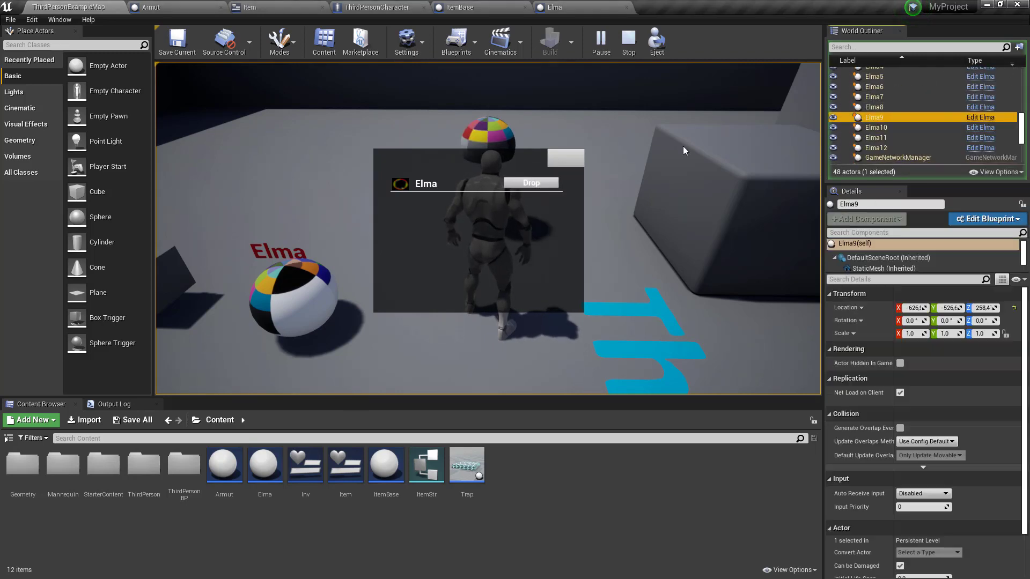
Walk over the dropped Elma balls, check the inventory's duplicate entries, then stop play
{"action": "left_click", "coordinate": [589, 159]}
{"action": "key", "text": "e"}
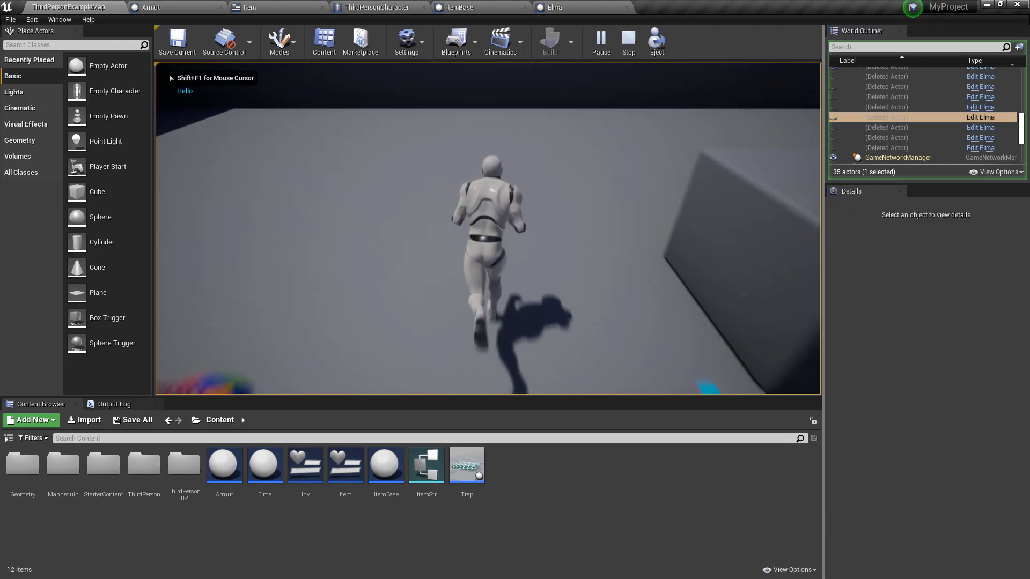
{"action": "key", "text": "i"}
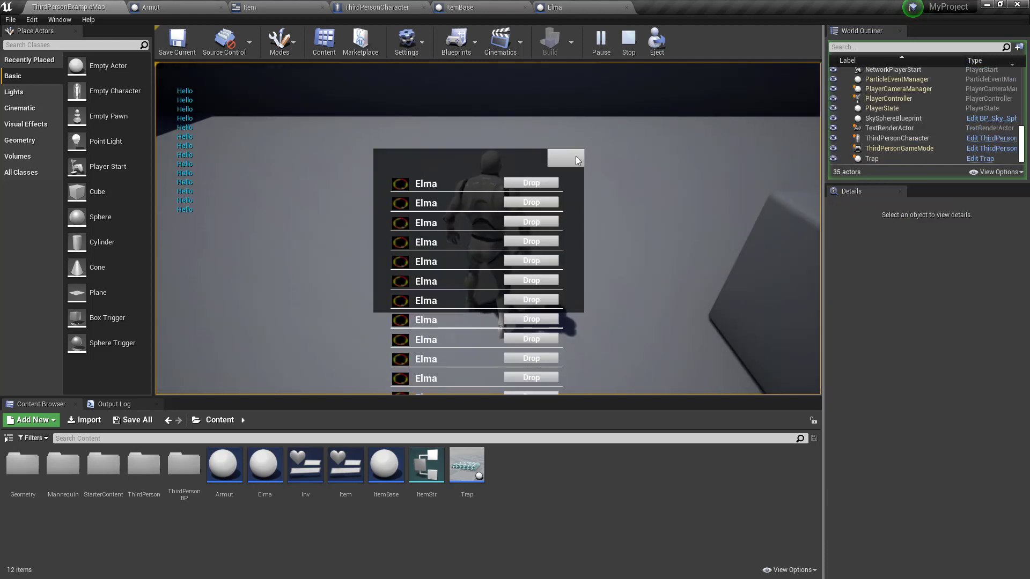
{"action": "left_click", "coordinate": [626, 51]}
{"action": "right_click_drag", "start_coordinate": [612, 156], "coordinate": [310, 308]}
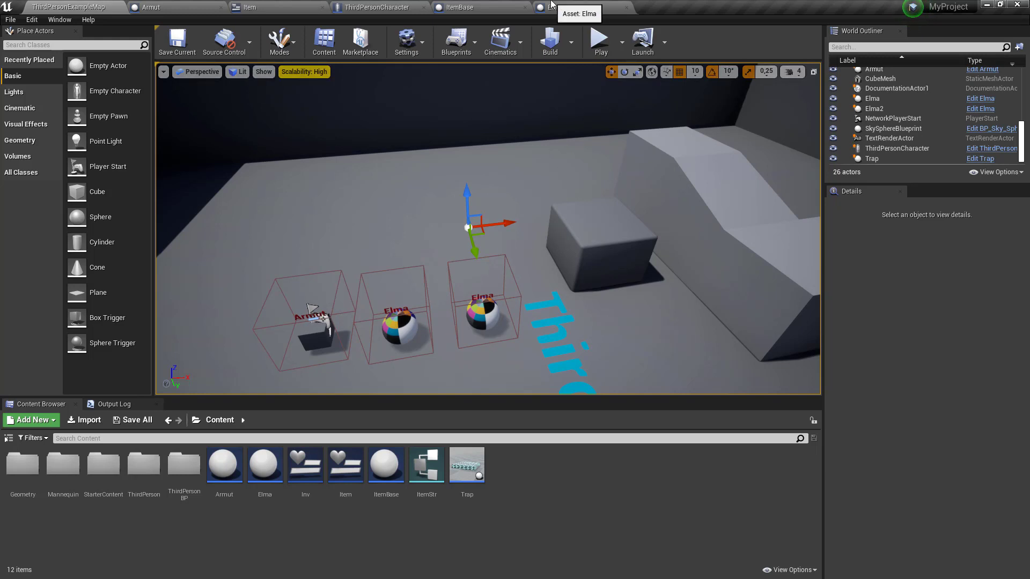
Browse the Elma, ItemBase and level tabs, settling on the ThirdPersonCharacter blueprint
{"action": "left_click", "coordinate": [551, 7]}
{"action": "left_click", "coordinate": [377, 7]}
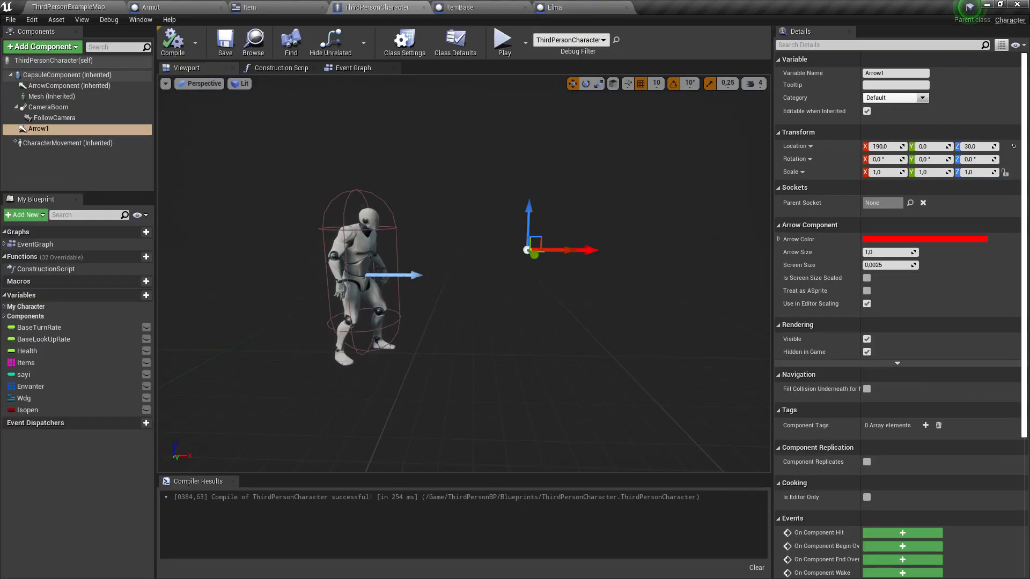
{"action": "left_click", "coordinate": [68, 7]}
{"action": "left_click", "coordinate": [377, 7]}
{"action": "left_click", "coordinate": [448, 7]}
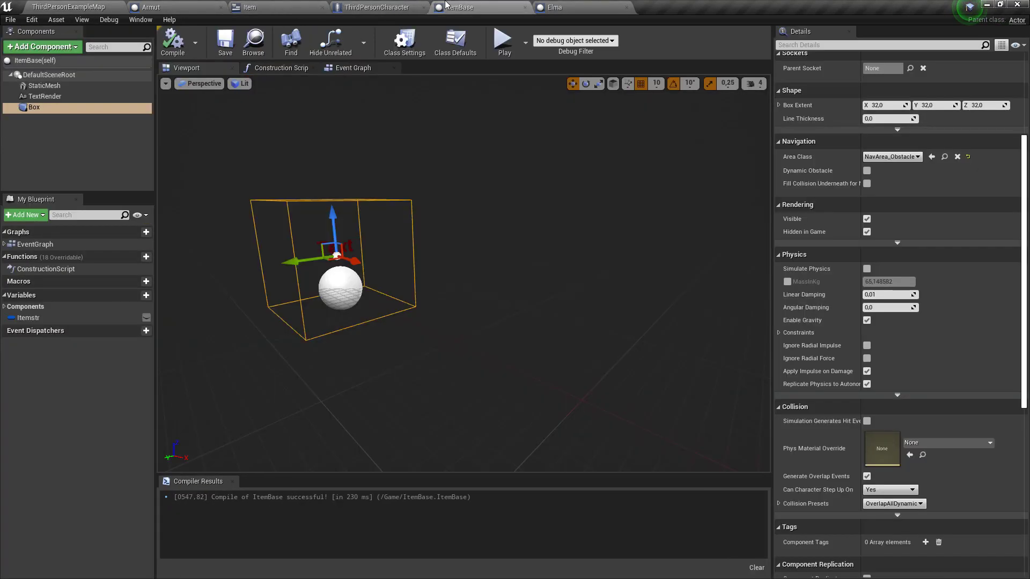
{"action": "left_click", "coordinate": [554, 7]}
{"action": "left_click", "coordinate": [459, 7]}
{"action": "left_click", "coordinate": [377, 7]}
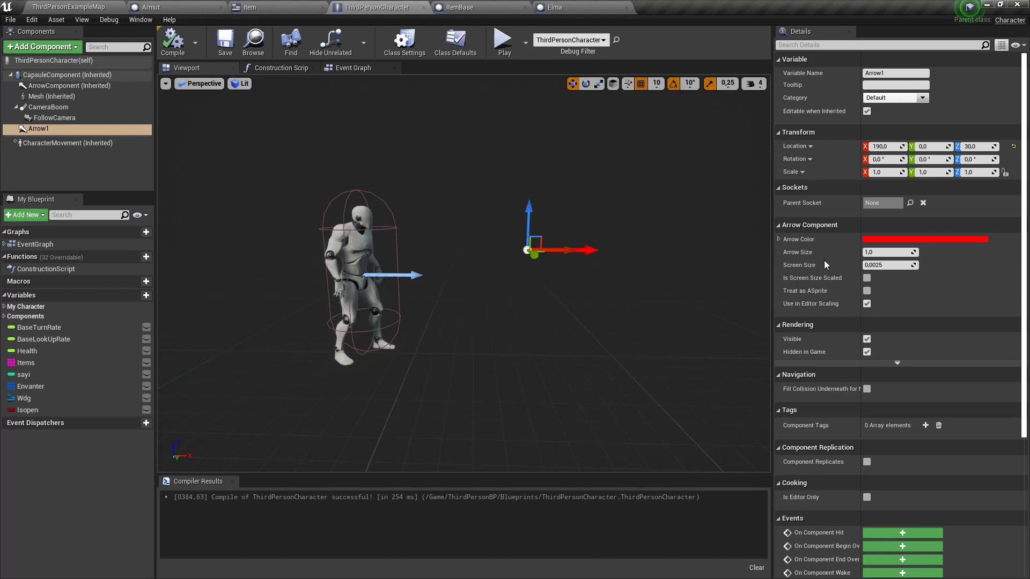
{"action": "scroll", "coordinate": [857, 371], "scroll_direction": "down", "scroll_amount": 5}
{"action": "scroll", "coordinate": [856, 371], "scroll_direction": "up", "scroll_amount": 5}
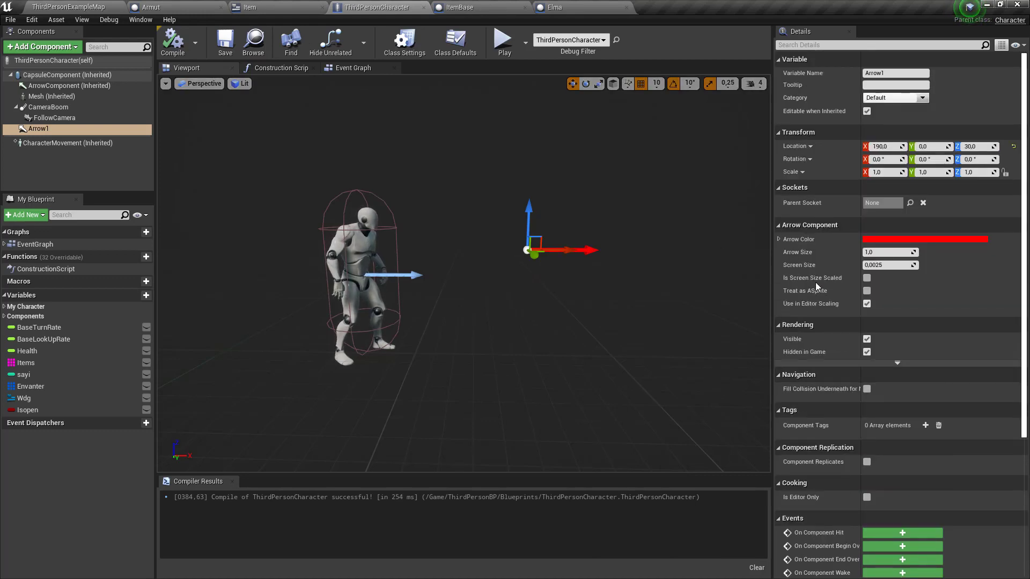
{"action": "left_click", "coordinate": [554, 7]}
{"action": "left_click", "coordinate": [357, 5]}
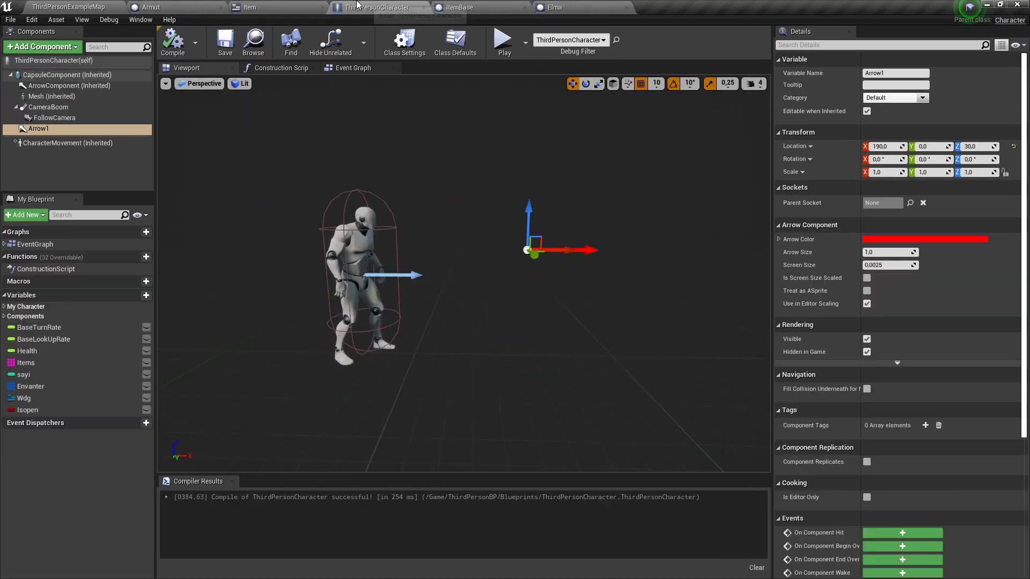
Open the Item widget's event graph and pan to the Cast node's character output
{"action": "left_click", "coordinate": [249, 7]}
{"action": "right_click_drag", "start_coordinate": [427, 163], "coordinate": [420, 332]}
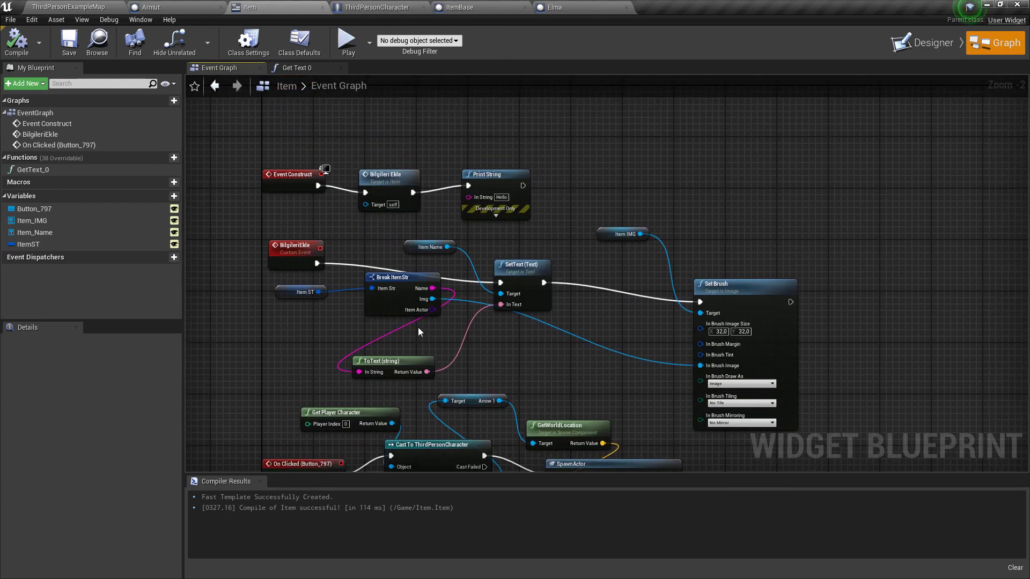
{"action": "right_click_drag", "start_coordinate": [324, 169], "coordinate": [290, 5]}
{"action": "mouse_move", "coordinate": [449, 314]}
{"action": "left_mouse_down"}
{"action": "mouse_move", "coordinate": [697, 294]}
{"action": "mouse_move", "coordinate": [366, 6]}
{"action": "left_mouse_up"}
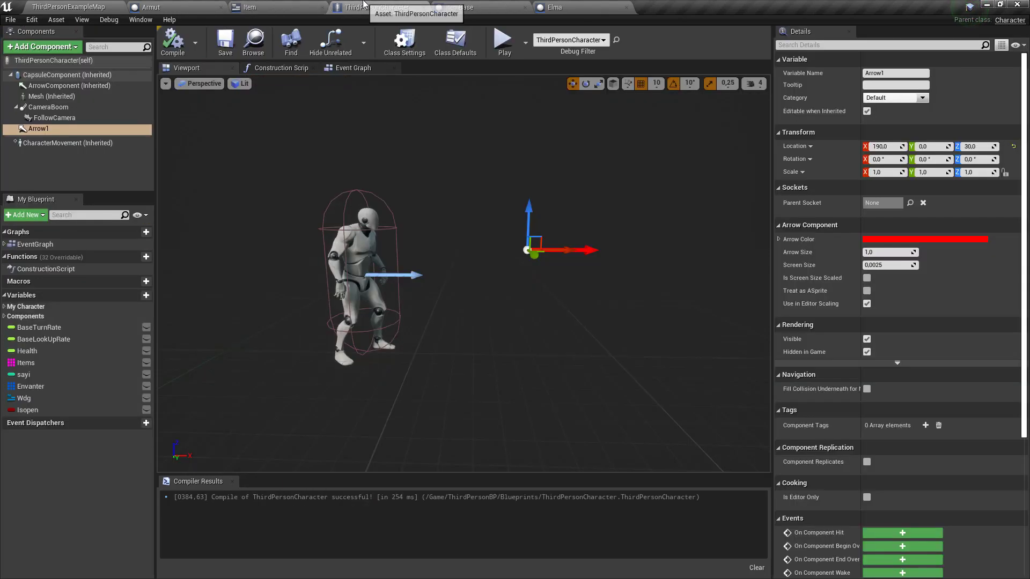
{"action": "left_click", "coordinate": [311, 7]}
Add a Get Envanter node from the cast's character and a REMOVE node for the array
{"action": "left_click_drag", "start_coordinate": [436, 312], "coordinate": [731, 297]}
{"action": "type", "text": "enavn"}
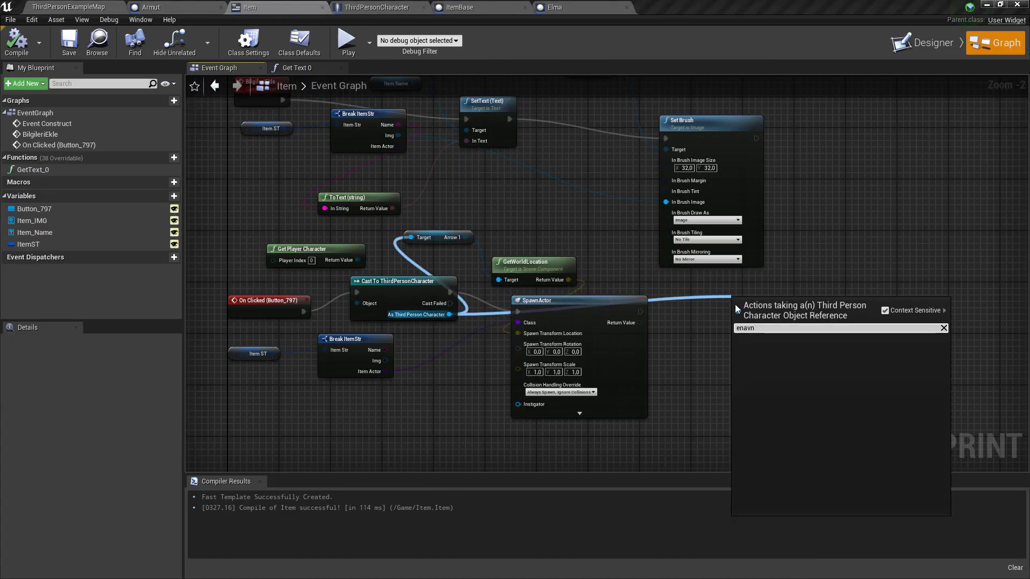
{"action": "type", "text": "envant"}
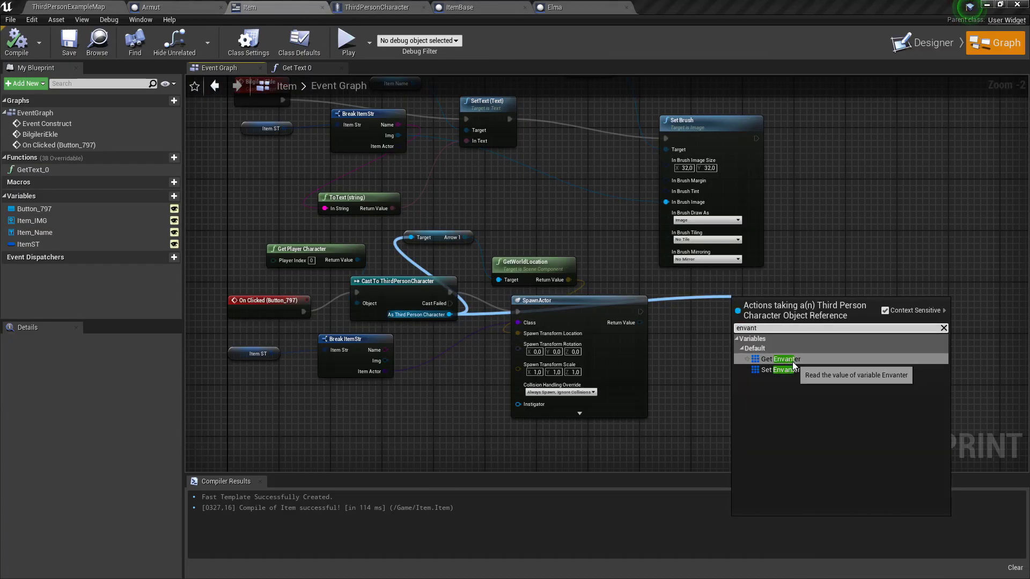
{"action": "left_click", "coordinate": [792, 362]}
{"action": "scroll", "coordinate": [680, 336], "scroll_direction": "up", "scroll_amount": 2}
{"action": "mouse_move", "coordinate": [649, 320]}
{"action": "left_mouse_down"}
{"action": "mouse_move", "coordinate": [661, 324]}
{"action": "mouse_move", "coordinate": [626, 338]}
{"action": "mouse_move", "coordinate": [720, 299]}
{"action": "left_mouse_up"}
{"action": "key", "text": "Escape"}
{"action": "type", "text": "d"}
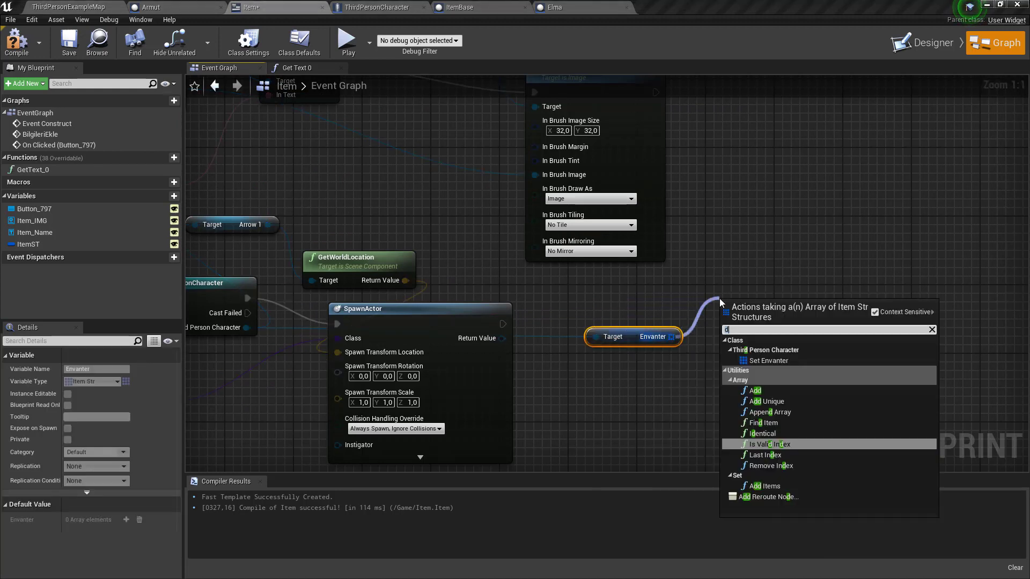
{"action": "key", "text": "BackSpace"}
{"action": "type", "text": "remo"}
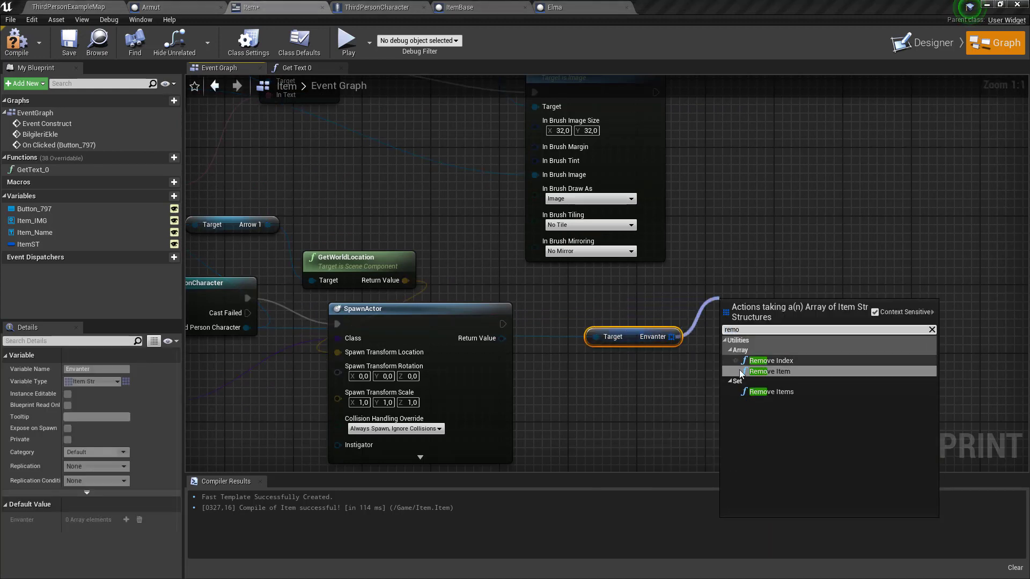
{"action": "left_click", "coordinate": [769, 372]}
{"action": "left_click_drag", "start_coordinate": [771, 335], "coordinate": [797, 335]}
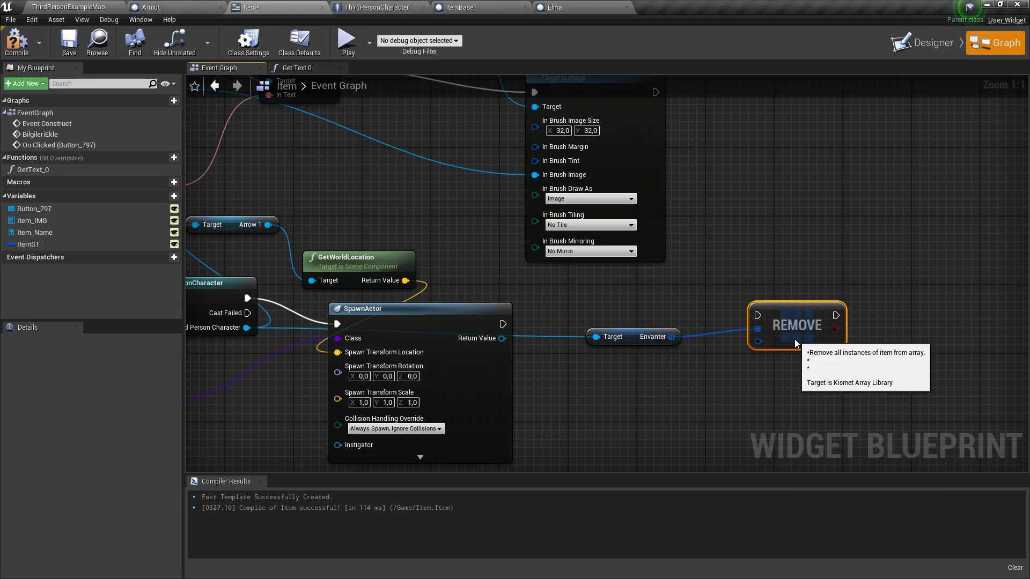
Wire Item ST and SpawnActor's exec into REMOVE, compiling and saving the Item widget
{"action": "left_click", "coordinate": [17, 42]}
{"action": "left_click", "coordinate": [69, 42]}
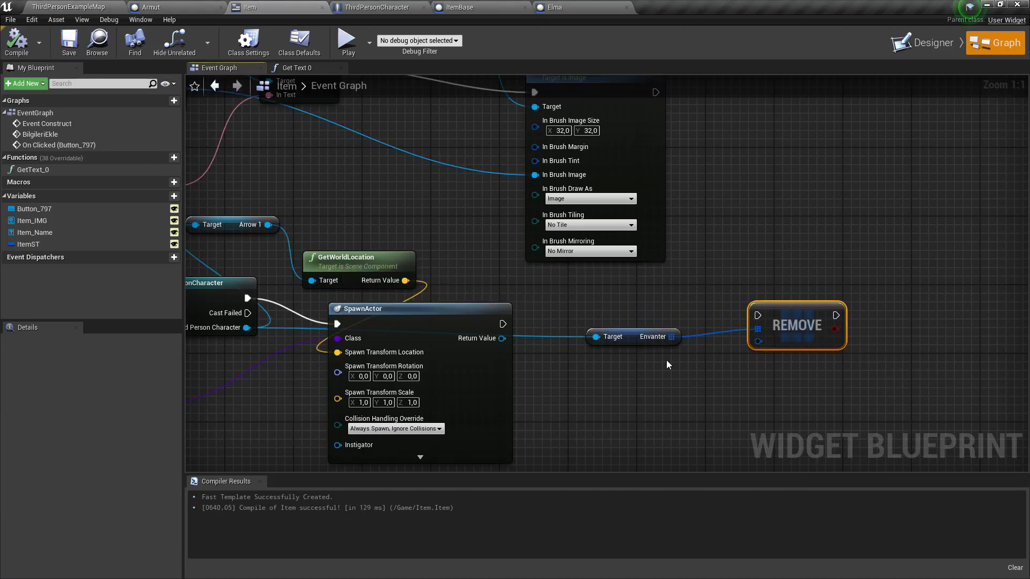
{"action": "scroll", "coordinate": [438, 344], "scroll_direction": "down", "scroll_amount": 2}
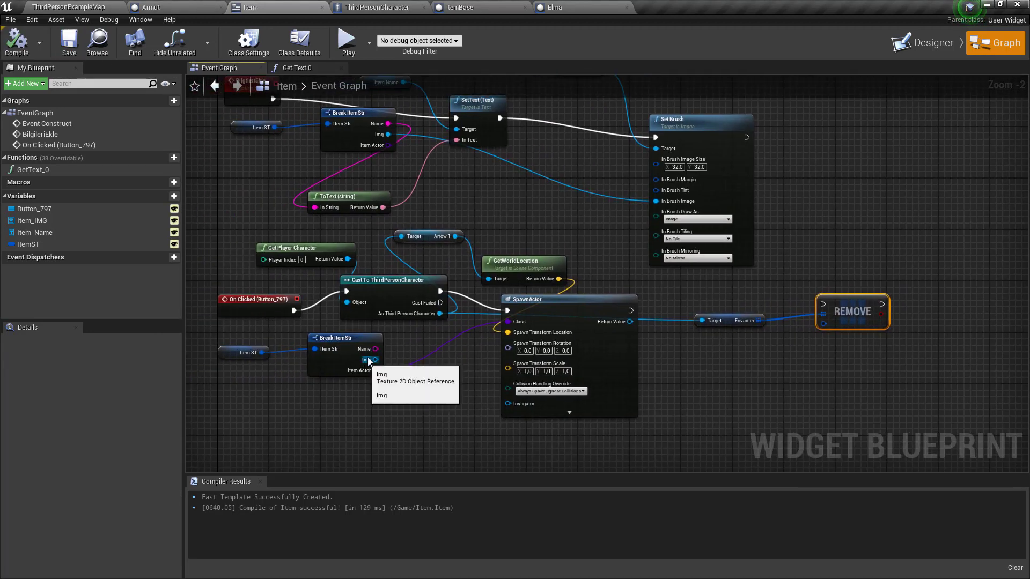
{"action": "mouse_move", "coordinate": [261, 352]}
{"action": "left_mouse_down"}
{"action": "mouse_move", "coordinate": [735, 318]}
{"action": "mouse_move", "coordinate": [823, 324]}
{"action": "left_mouse_up"}
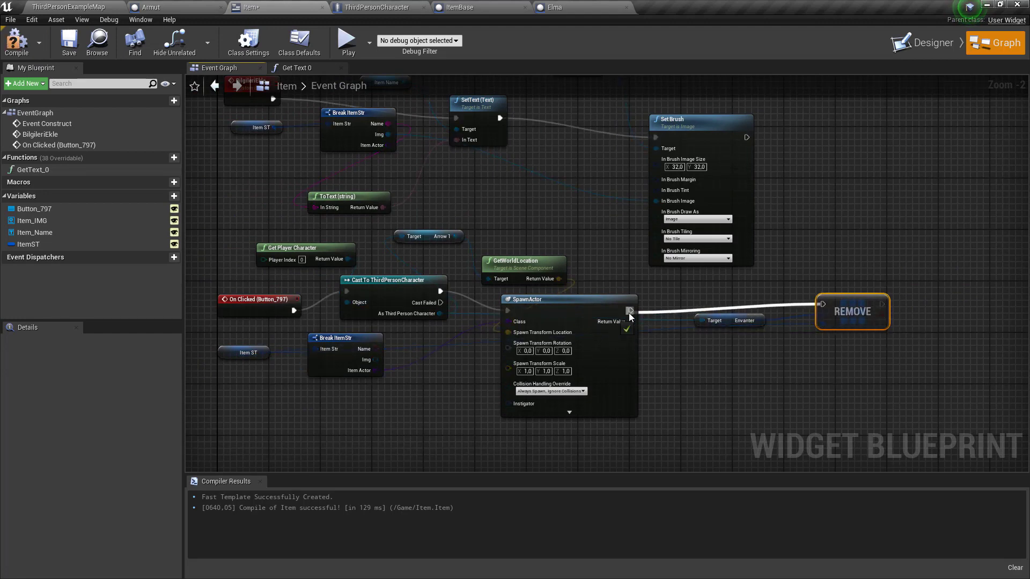
{"action": "left_click_drag", "start_coordinate": [631, 310], "coordinate": [823, 304]}
{"action": "left_click", "coordinate": [16, 43]}
Save the Item widget, play the level, pick up Elma and drop it from the inventory
{"action": "left_click", "coordinate": [69, 41]}
{"action": "left_click", "coordinate": [69, 7]}
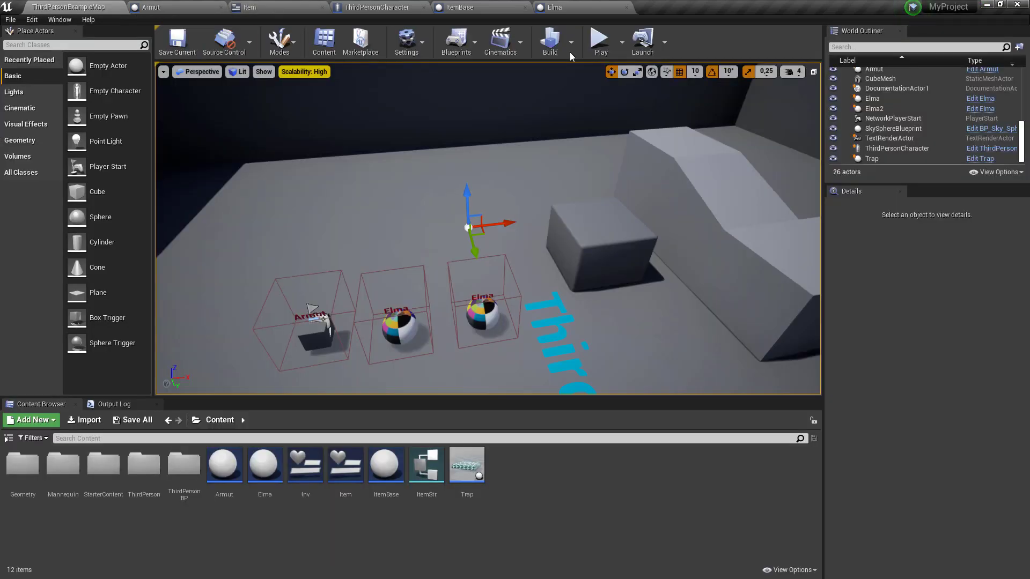
{"action": "left_click", "coordinate": [601, 38]}
{"action": "key", "text": "w"}
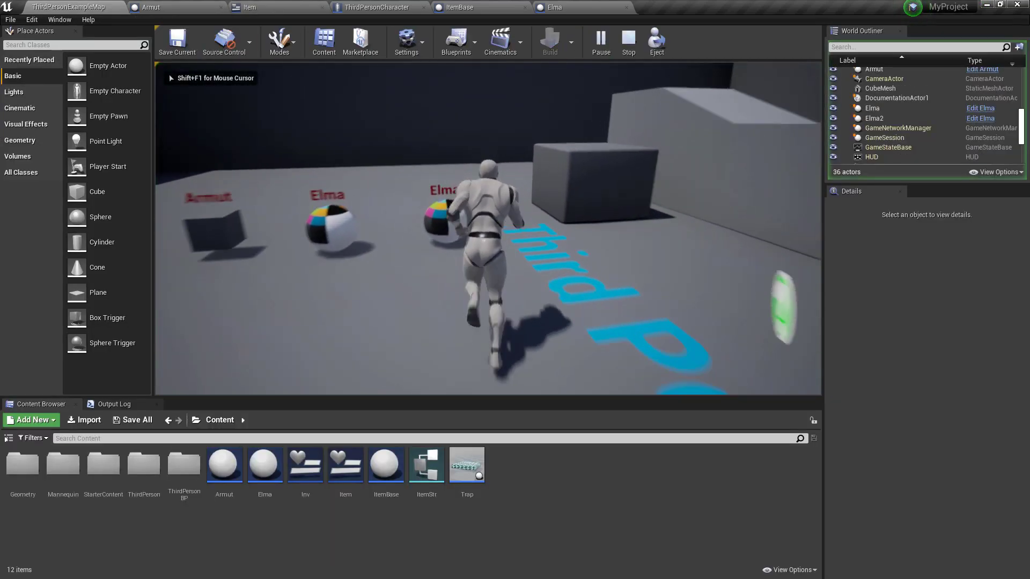
{"action": "key", "text": "e"}
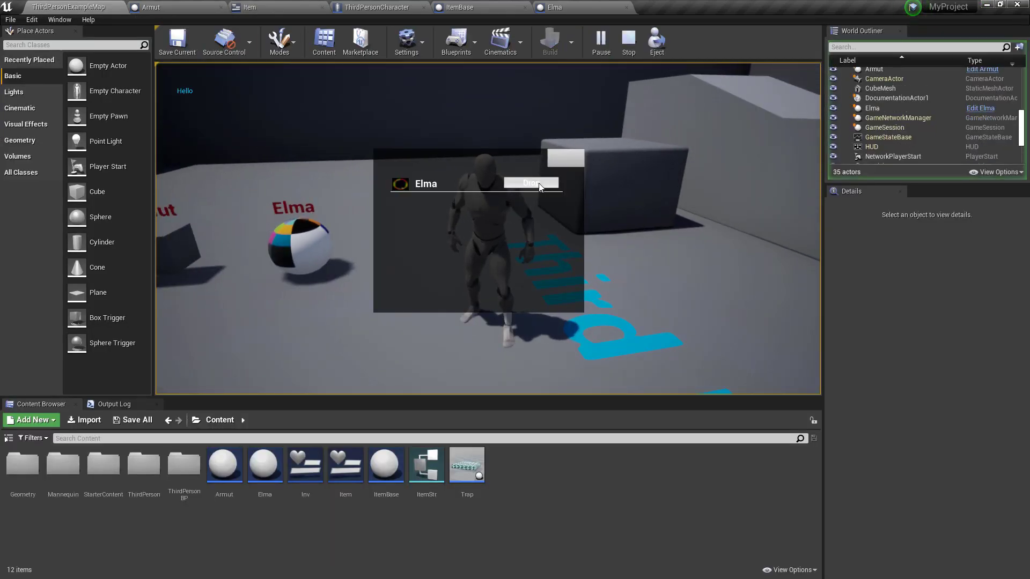
{"action": "left_click", "coordinate": [547, 183]}
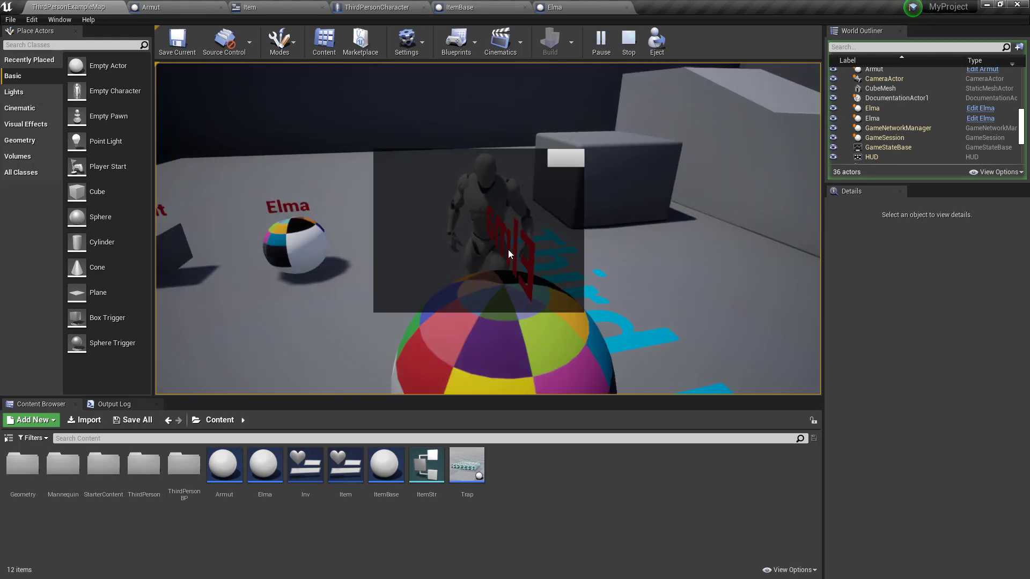
Stop playing and look at the ItemBase and ThirdPersonCharacter blueprints
{"action": "key", "text": "Escape"}
{"action": "left_click", "coordinate": [447, 7]}
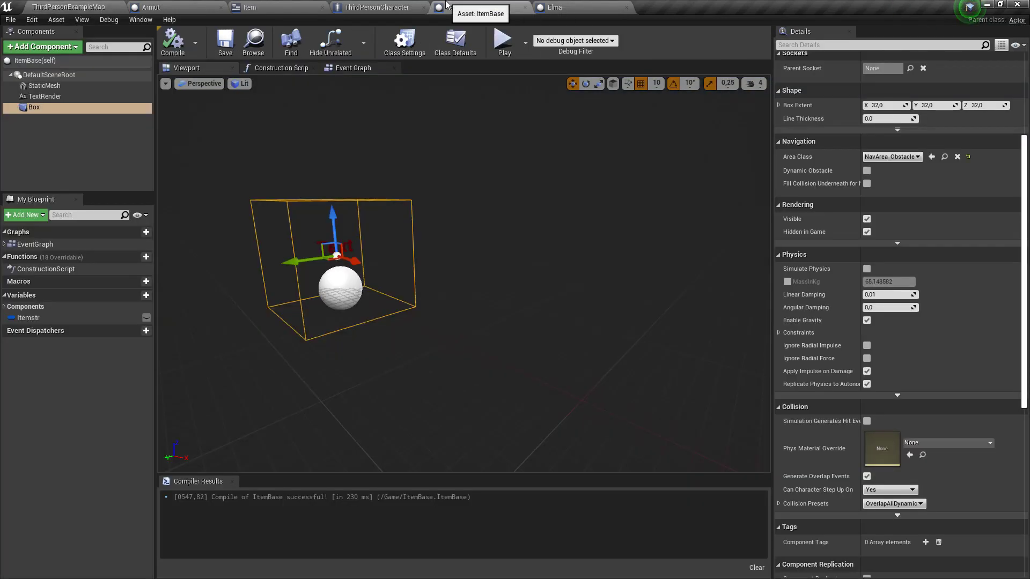
{"action": "left_click", "coordinate": [376, 7]}
Inspect the SpawnActor, REMOVE and Break ItemStr nodes in the Item widget's event graph
{"action": "left_click", "coordinate": [250, 7]}
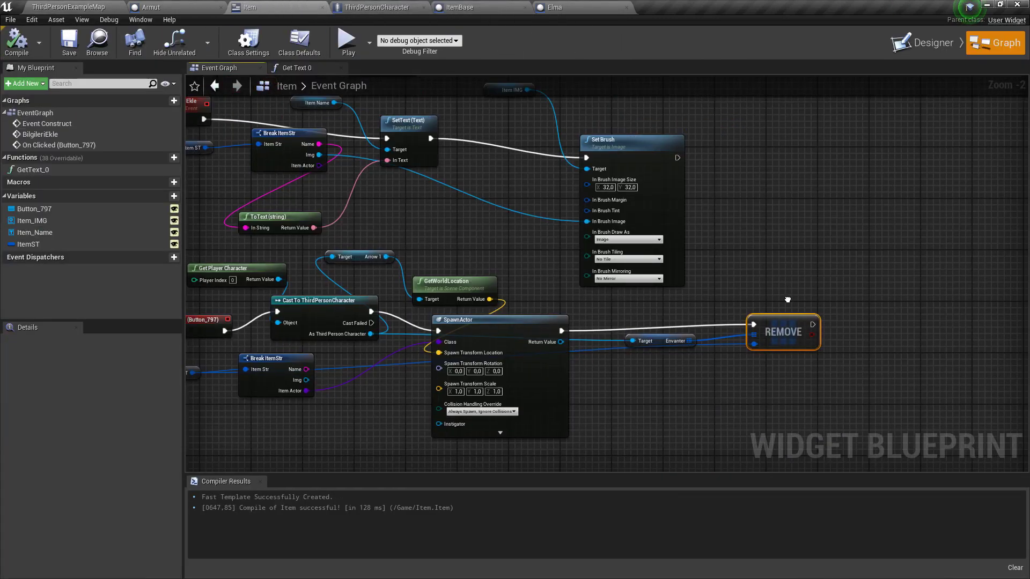
{"action": "right_click_drag", "start_coordinate": [788, 300], "coordinate": [766, 304]}
{"action": "left_click_drag", "start_coordinate": [815, 276], "coordinate": [717, 363]}
{"action": "scroll", "coordinate": [632, 404], "scroll_direction": "up", "scroll_amount": 2}
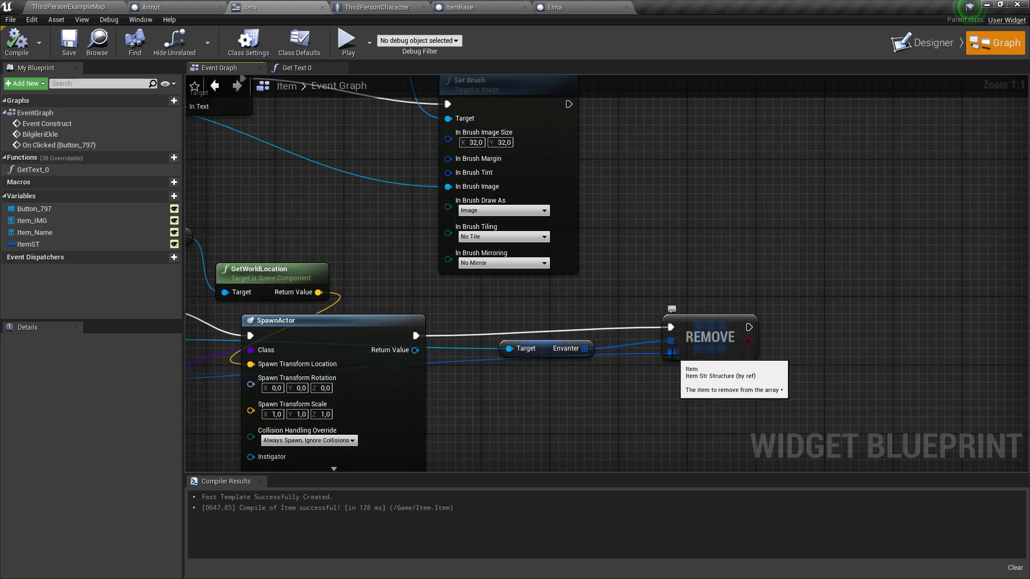
{"action": "right_click_drag", "start_coordinate": [654, 380], "coordinate": [733, 403]}
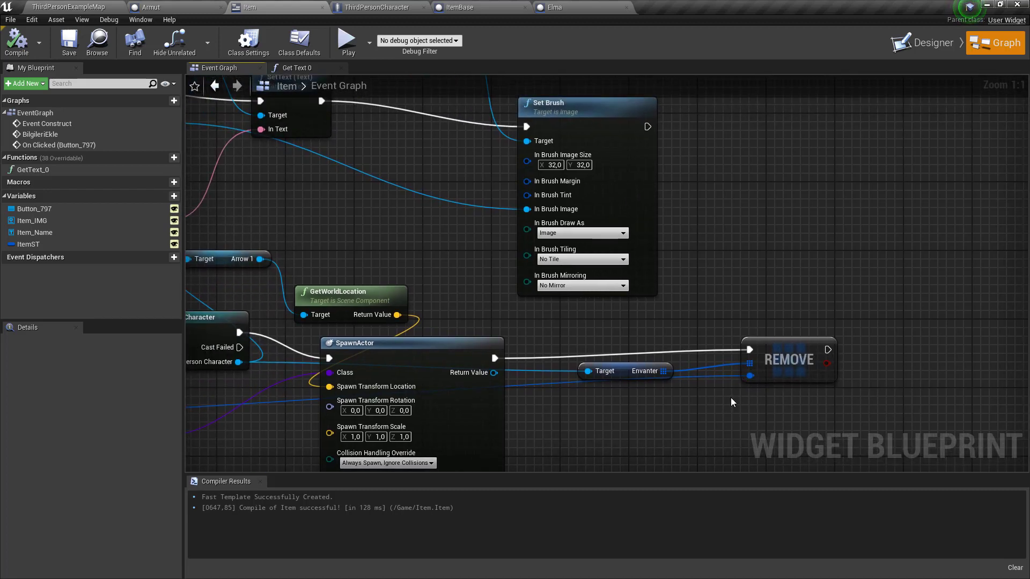
{"action": "scroll", "coordinate": [733, 402], "scroll_direction": "down", "scroll_amount": 5}
{"action": "scroll", "coordinate": [731, 397], "scroll_direction": "up", "scroll_amount": 2}
{"action": "right_click", "coordinate": [731, 397]}
{"action": "left_click", "coordinate": [331, 389]}
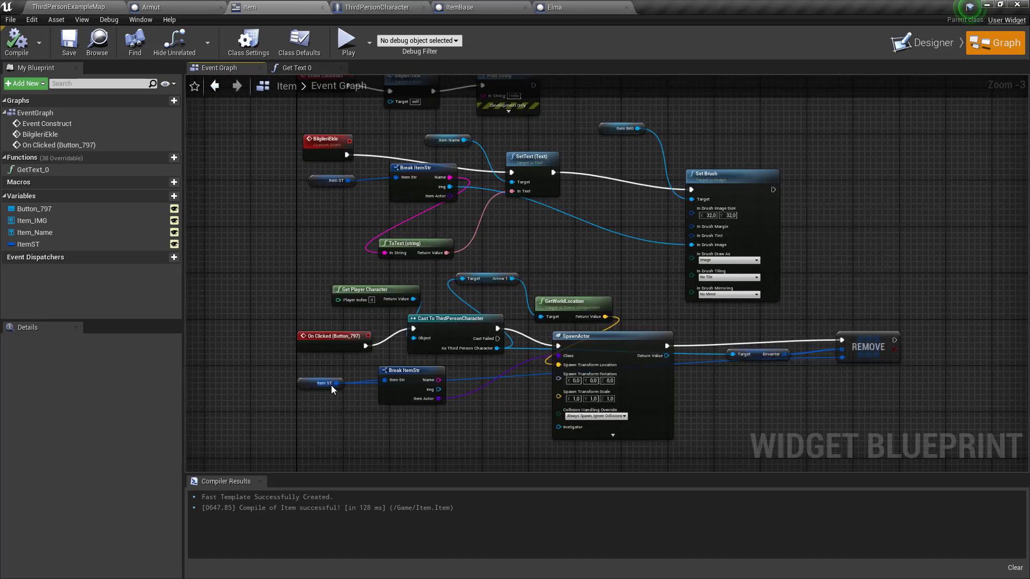
{"action": "right_click_drag", "start_coordinate": [815, 419], "coordinate": [809, 419]}
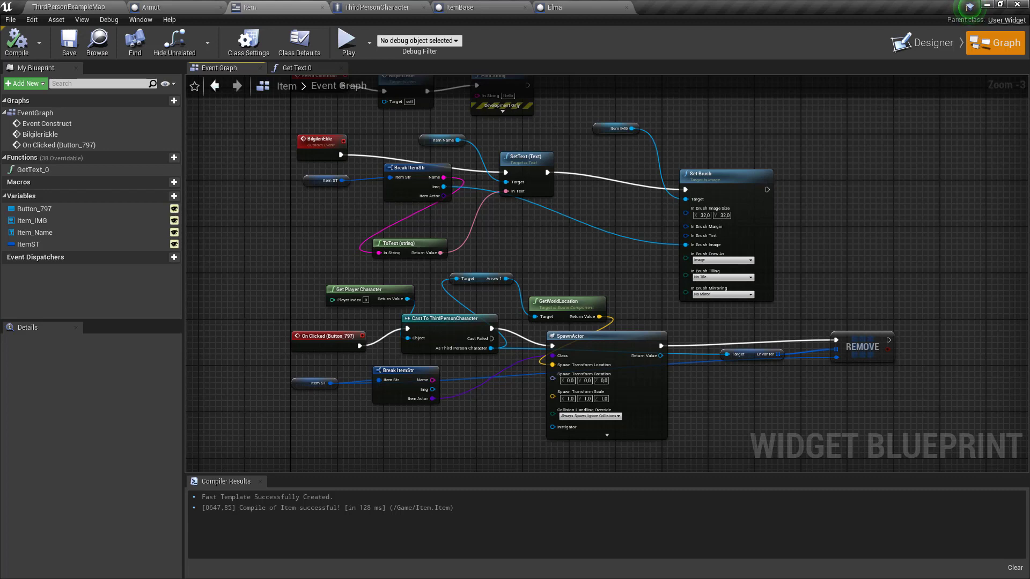
{"action": "left_click", "coordinate": [413, 394]}
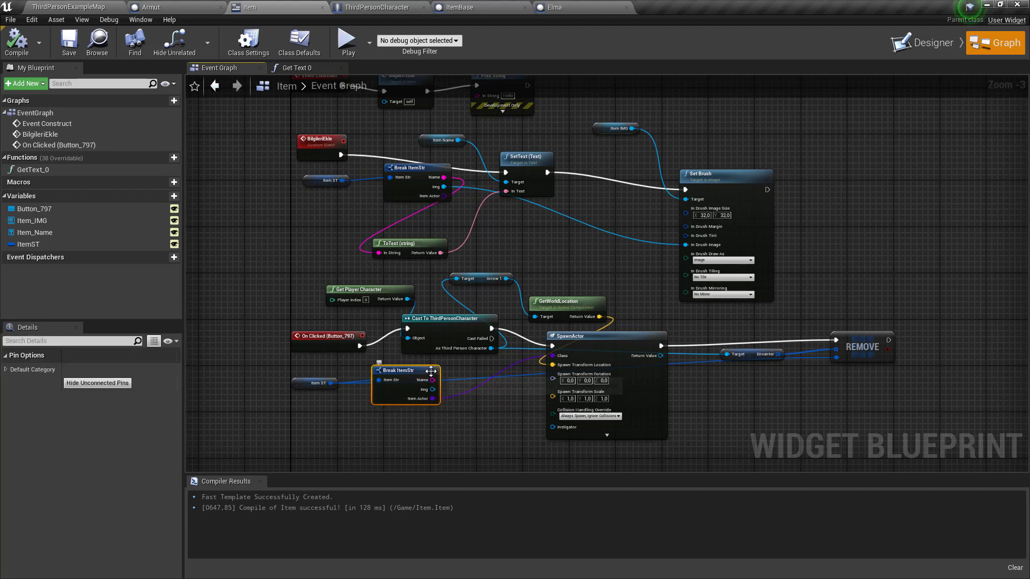
{"action": "right_click_drag", "start_coordinate": [314, 304], "coordinate": [309, 381]}
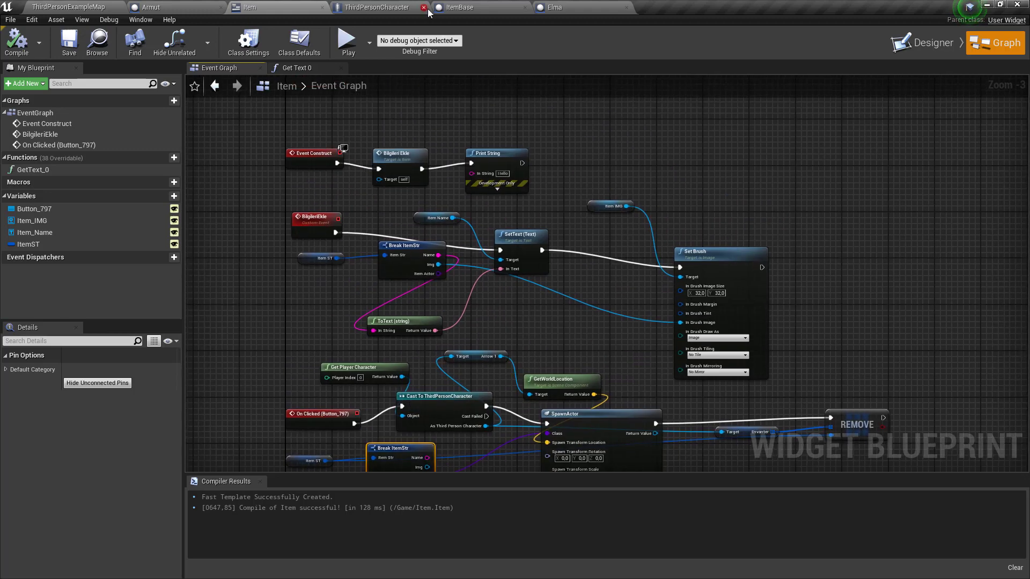
Open the Inv widget and test a wire from For Each Loop's Array Index, adding no node
{"action": "left_click", "coordinate": [68, 6]}
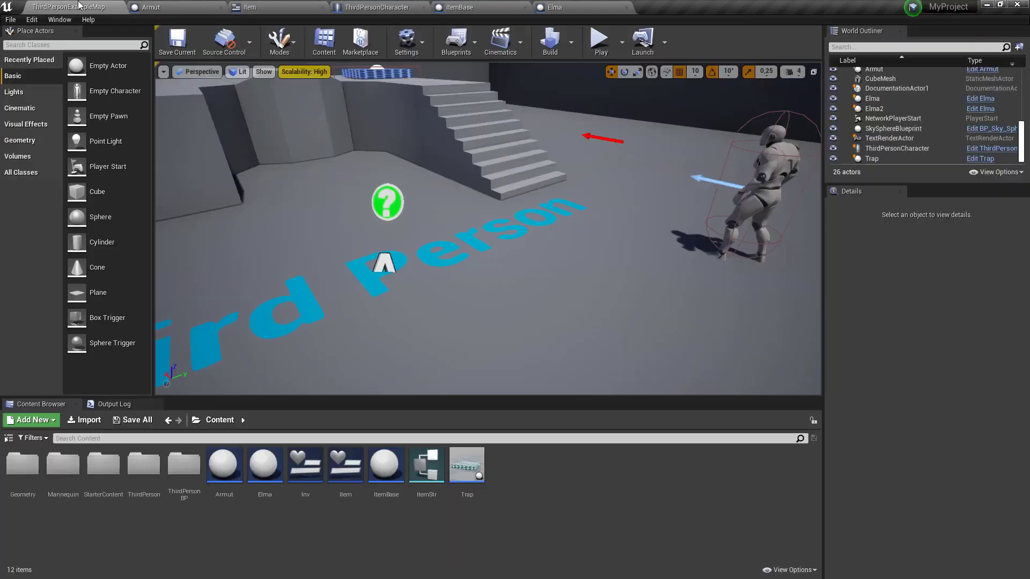
{"action": "left_click", "coordinate": [311, 477]}
{"action": "double_click", "coordinate": [311, 478]}
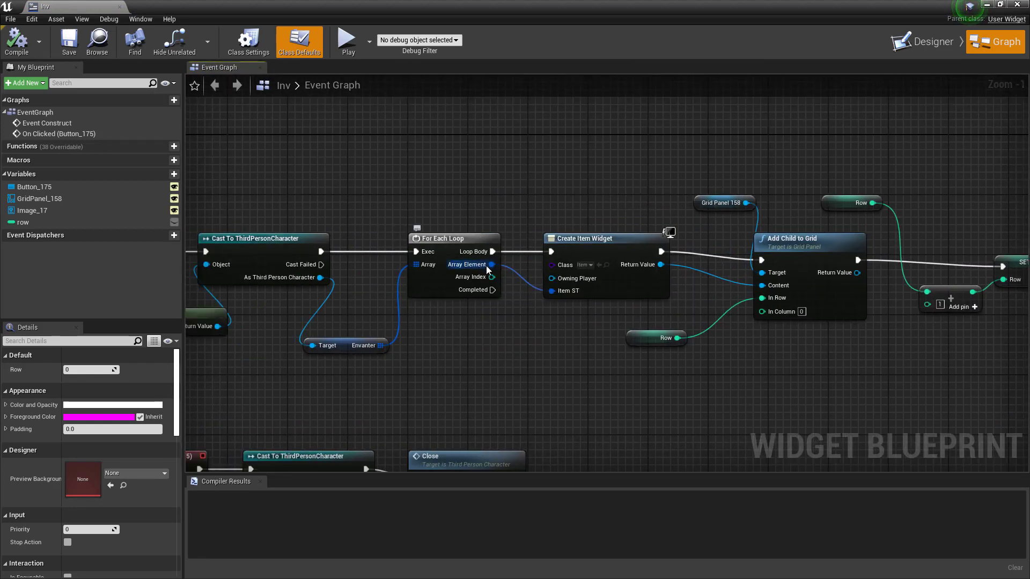
{"action": "left_click_drag", "start_coordinate": [493, 282], "coordinate": [522, 311]}
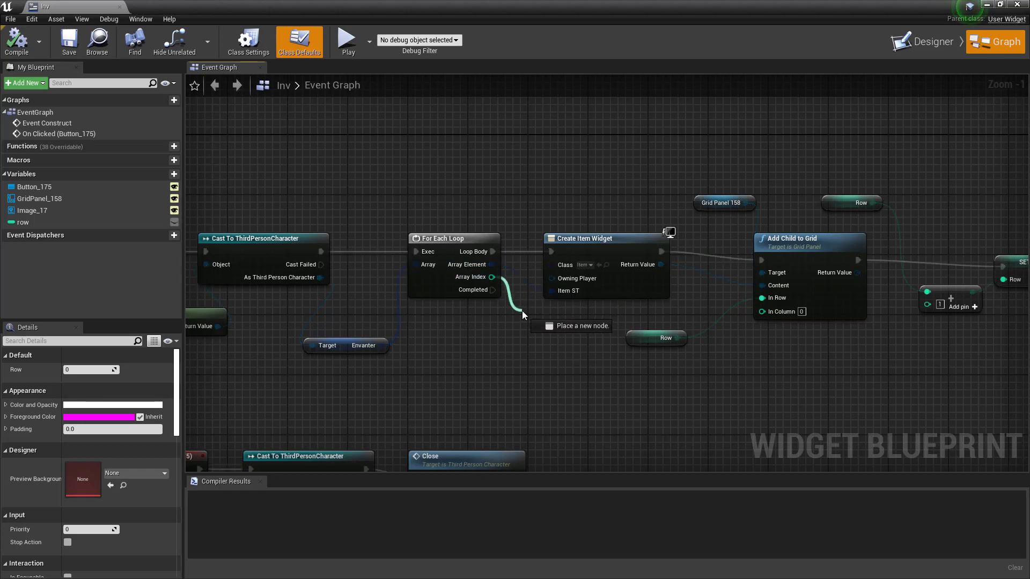
{"action": "left_click_drag", "start_coordinate": [522, 310], "coordinate": [523, 310]}
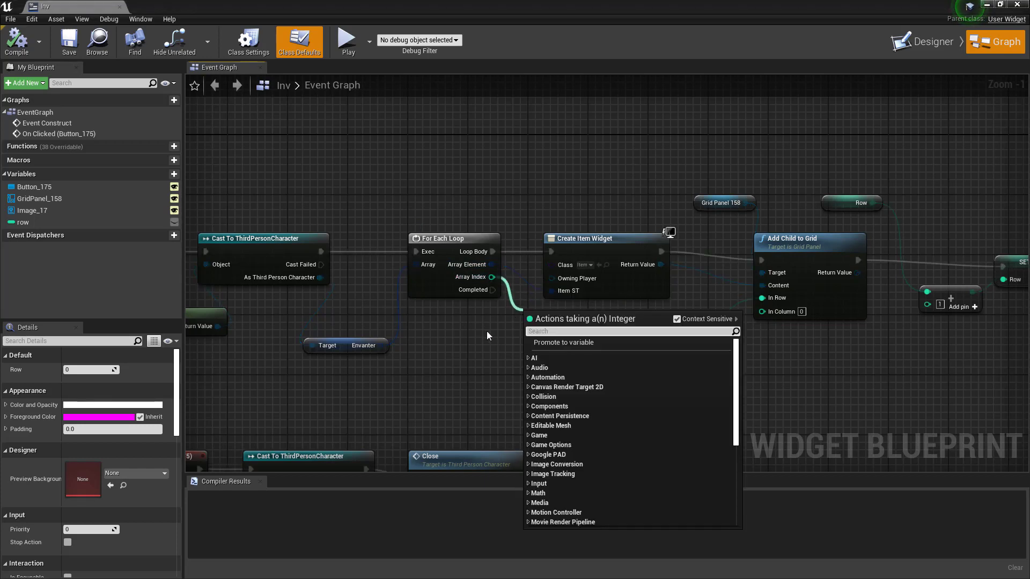
{"action": "left_click", "coordinate": [487, 331]}
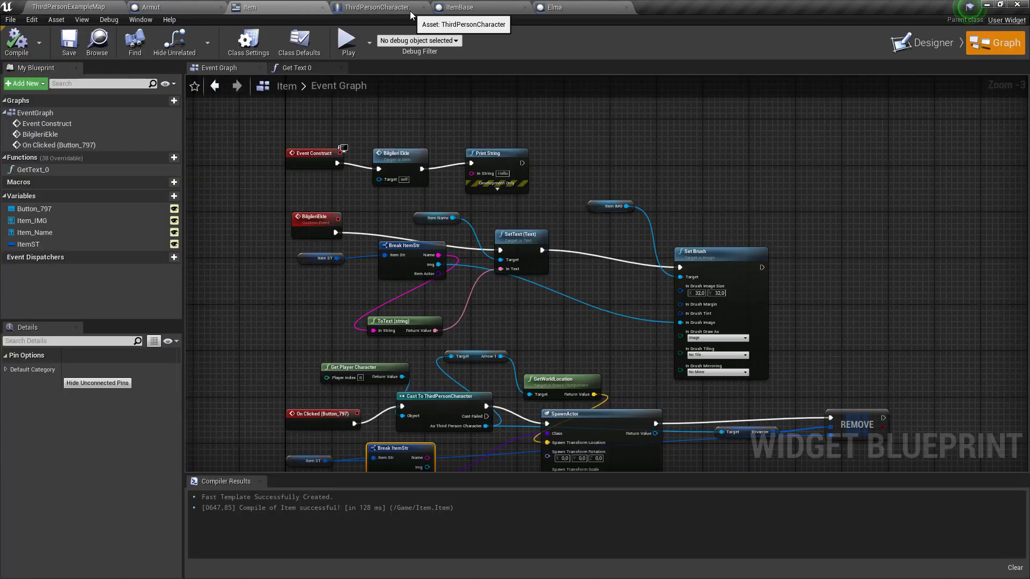
In the Item widget graph, test a wire from REMOVE's execution output without adding a node
{"action": "left_click", "coordinate": [403, 5]}
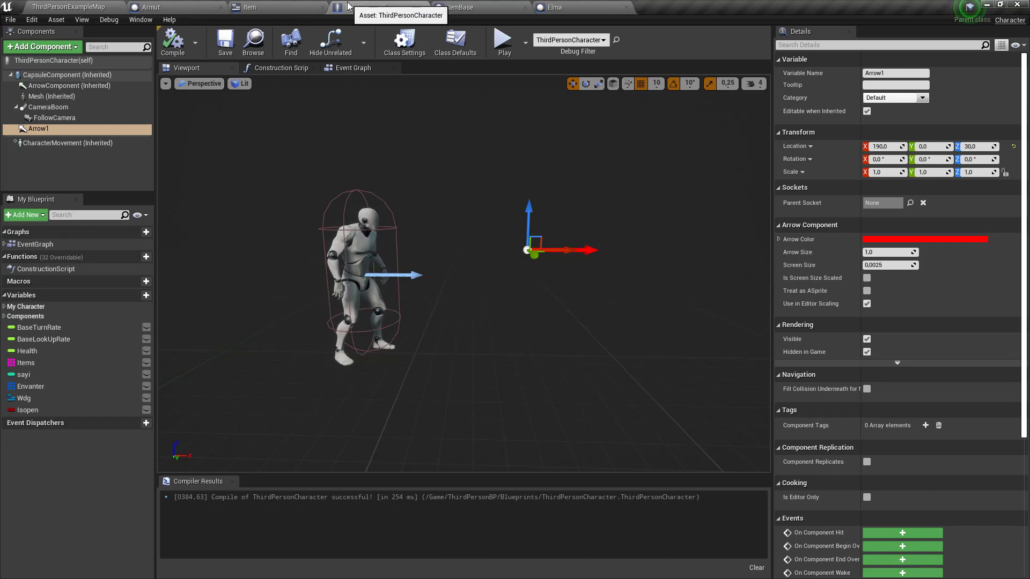
{"action": "left_click", "coordinate": [451, 6]}
{"action": "left_click", "coordinate": [250, 7]}
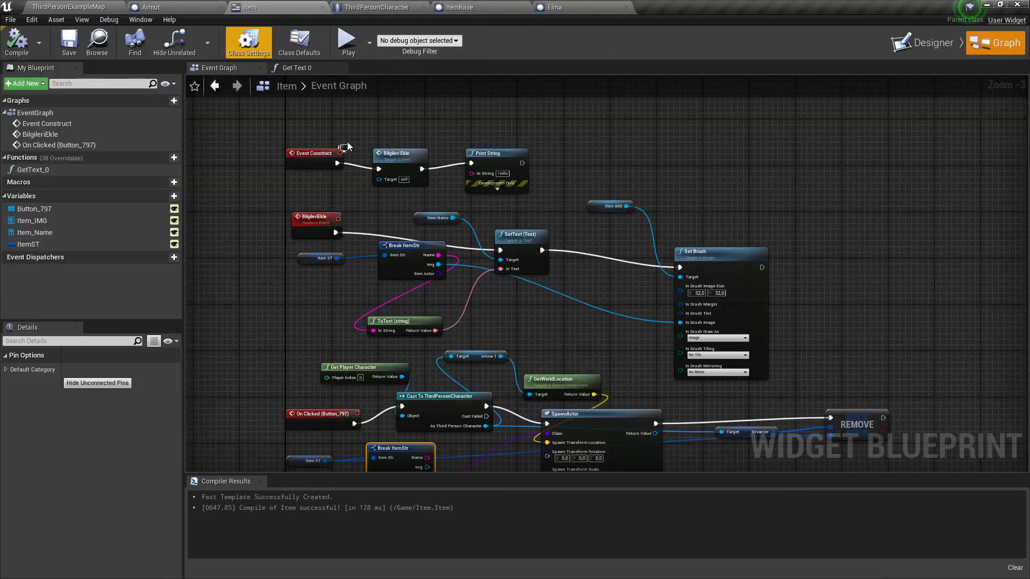
{"action": "right_click_drag", "start_coordinate": [606, 254], "coordinate": [498, 173]}
{"action": "mouse_move", "coordinate": [803, 265]}
{"action": "right_mouse_down"}
{"action": "mouse_move", "coordinate": [731, 247]}
{"action": "mouse_move", "coordinate": [587, 251]}
{"action": "right_mouse_up"}
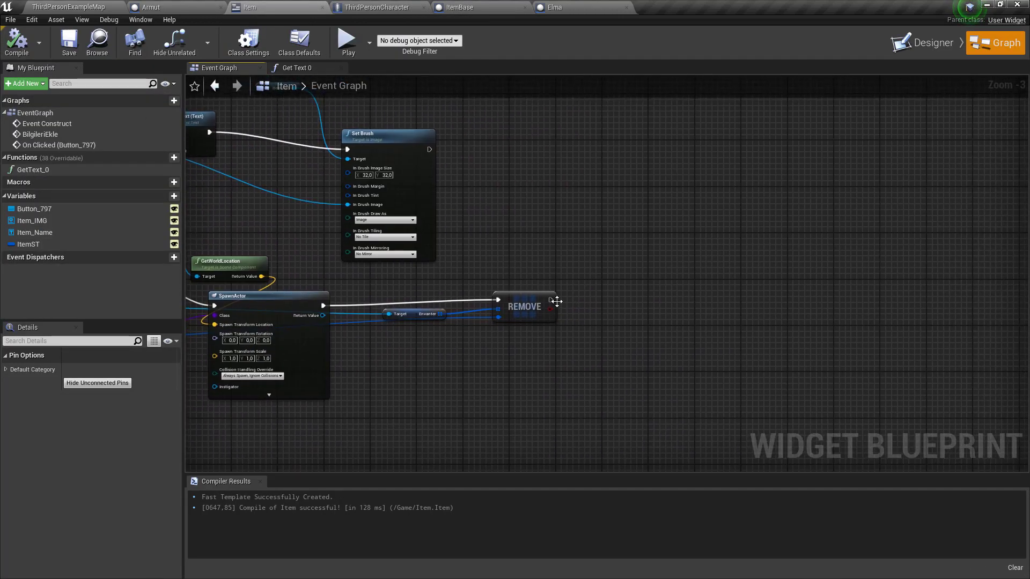
{"action": "left_click_drag", "start_coordinate": [551, 300], "coordinate": [620, 302]}
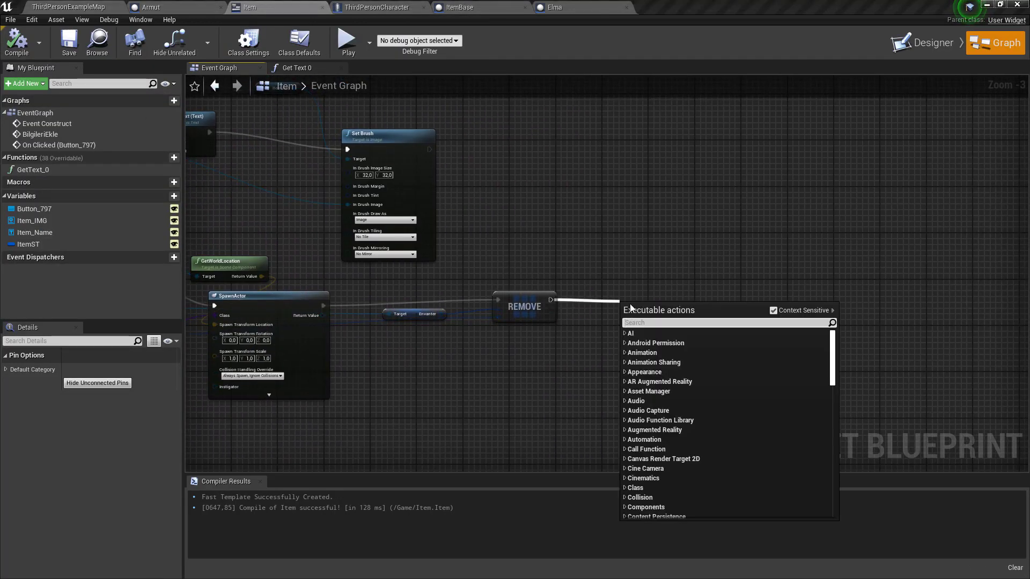
{"action": "scroll", "coordinate": [698, 402], "scroll_direction": "down", "scroll_amount": 3}
{"action": "left_click", "coordinate": [658, 261]}
{"action": "mouse_move", "coordinate": [510, 266]}
{"action": "right_mouse_down"}
{"action": "mouse_move", "coordinate": [672, 299]}
{"action": "mouse_move", "coordinate": [774, 352]}
{"action": "right_mouse_up"}
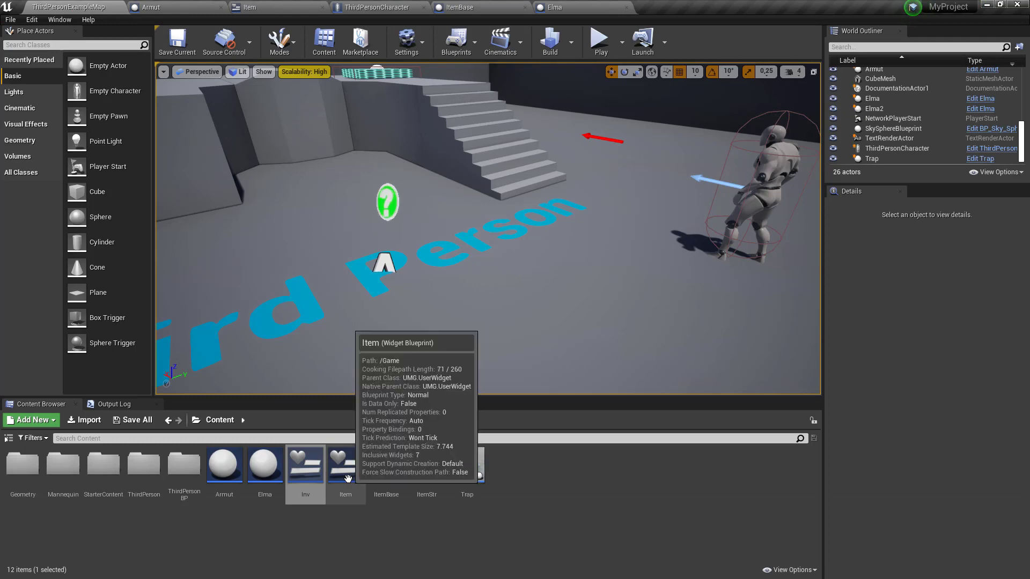
Open Inv's graph, then zoom out and pan to frame the Event Construct and On Clicked chains
{"action": "double_click", "coordinate": [305, 480]}
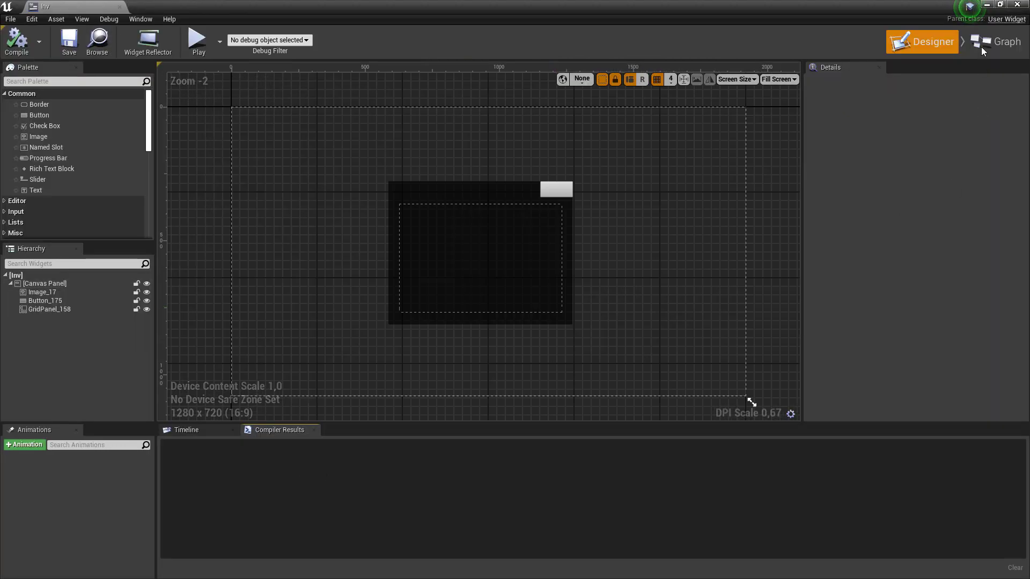
{"action": "left_click", "coordinate": [982, 46]}
{"action": "scroll", "coordinate": [500, 257], "scroll_direction": "down", "scroll_amount": 2}
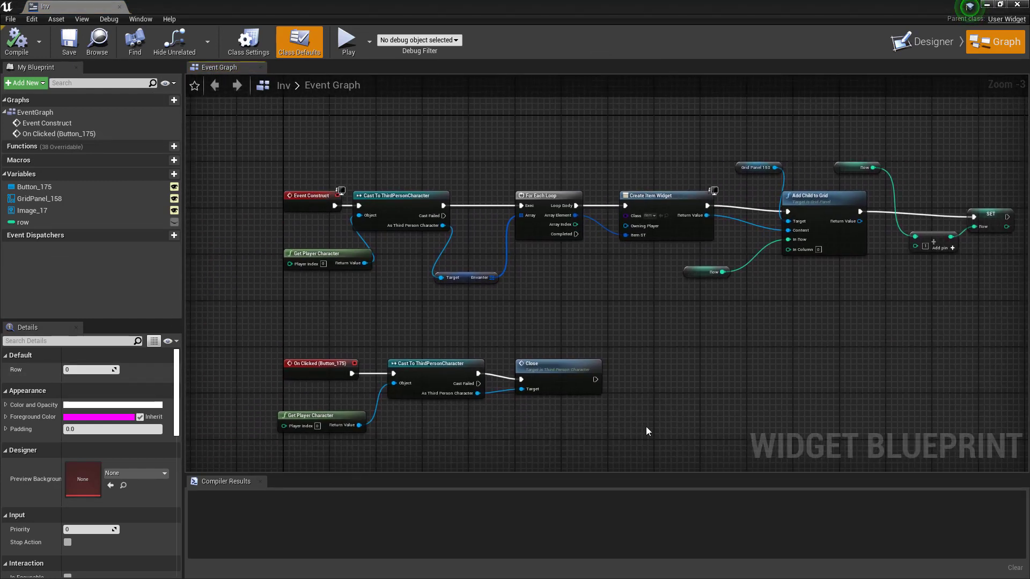
{"action": "right_click_drag", "start_coordinate": [716, 402], "coordinate": [722, 400]}
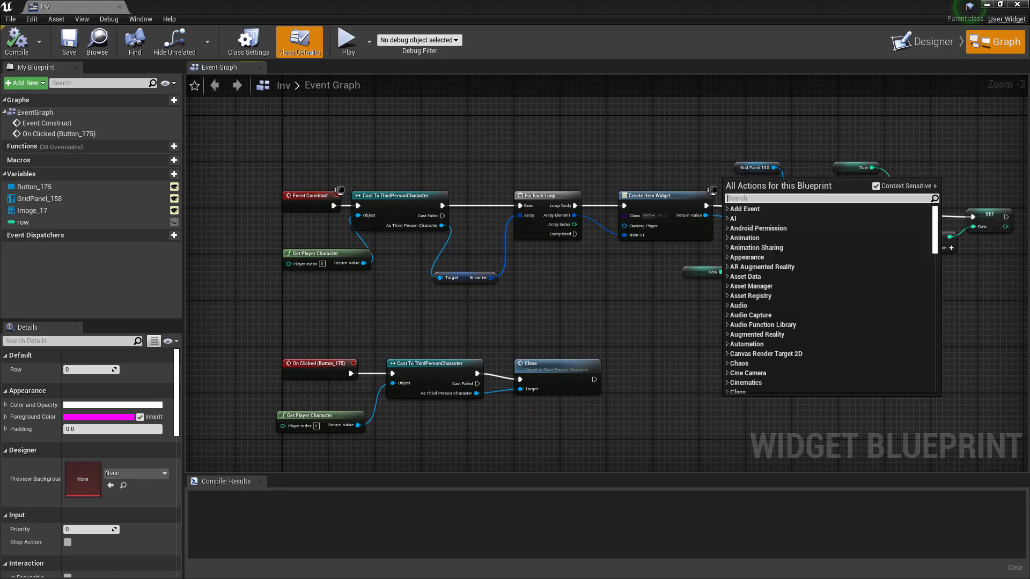
{"action": "left_click", "coordinate": [673, 413]}
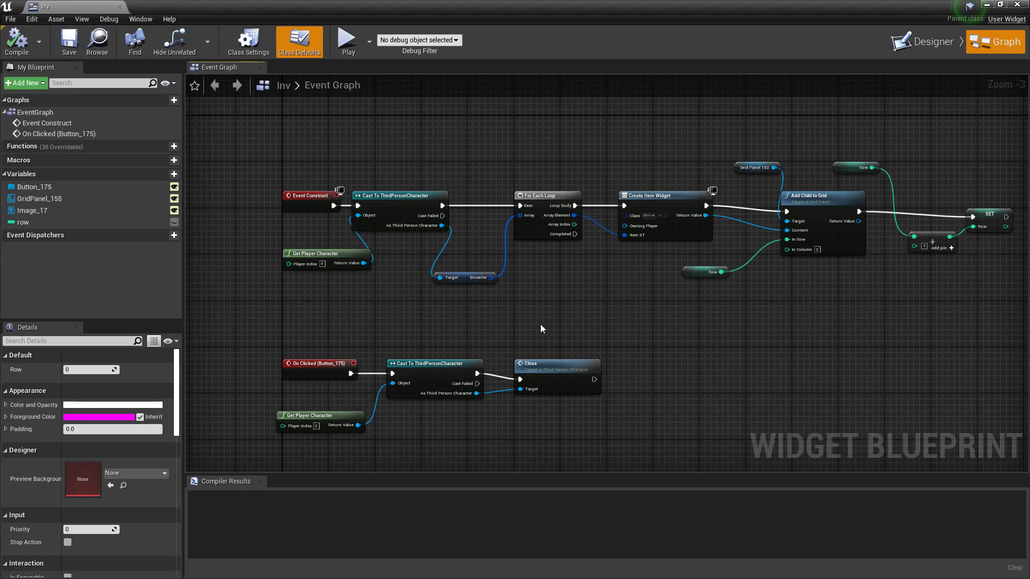
{"action": "mouse_move", "coordinate": [568, 324]}
{"action": "right_mouse_down"}
{"action": "mouse_move", "coordinate": [579, 314]}
{"action": "mouse_move", "coordinate": [541, 312]}
{"action": "right_mouse_up"}
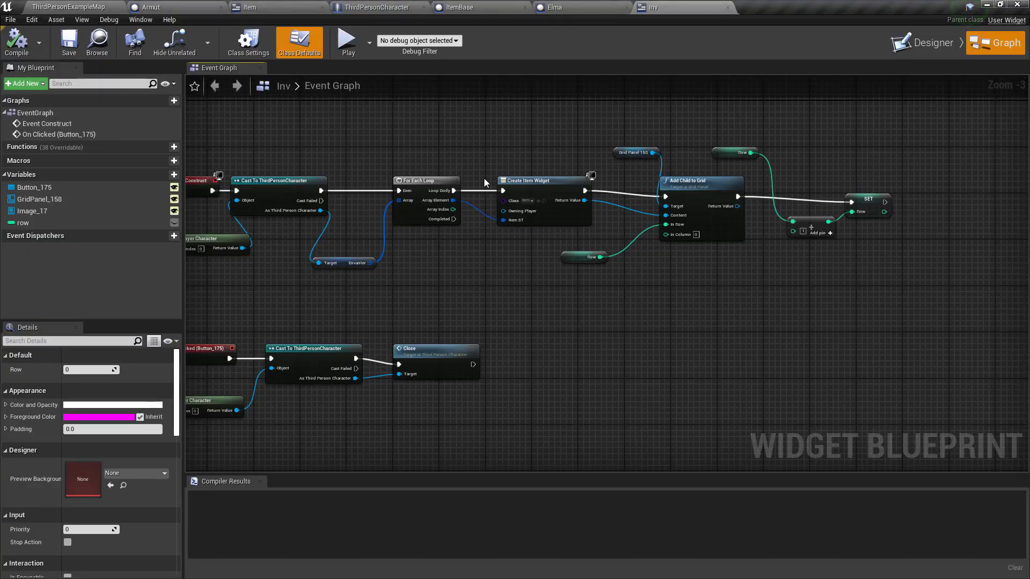
Add a new custom event to the Inv graph and name it Add
{"action": "right_click_drag", "start_coordinate": [484, 183], "coordinate": [606, 245]}
{"action": "right_click", "coordinate": [361, 132]}
{"action": "type", "text": "cu"}
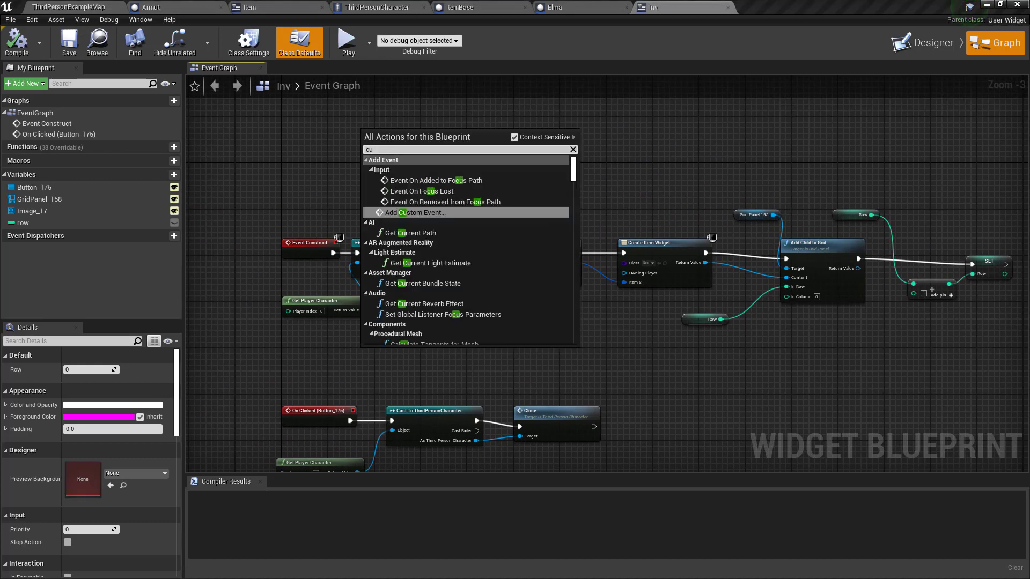
{"action": "type", "text": "stom event"}
{"action": "key", "text": "Return"}
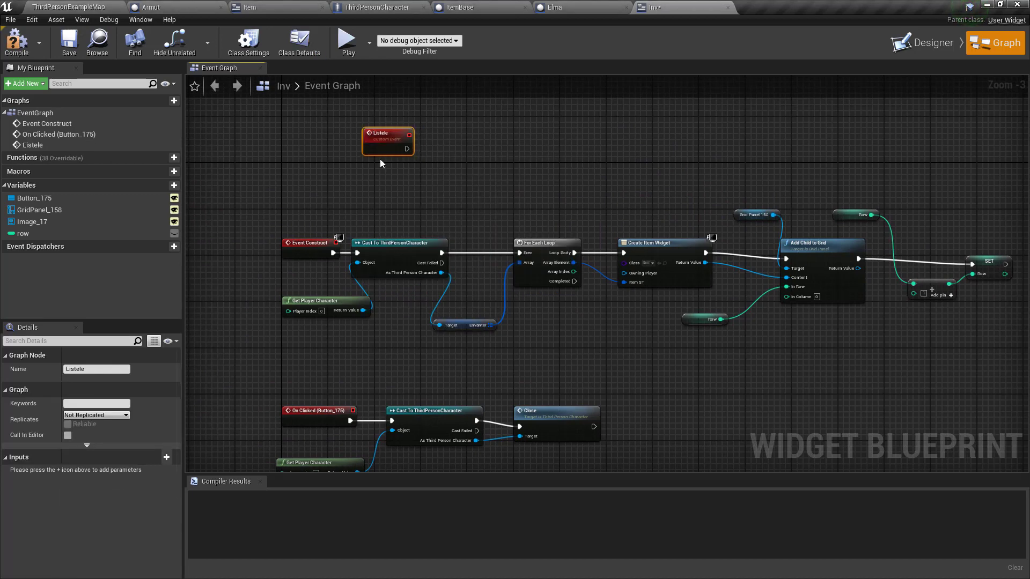
{"action": "scroll", "coordinate": [487, 194], "scroll_direction": "down", "scroll_amount": 1}
{"action": "scroll", "coordinate": [376, 163], "scroll_direction": "up", "scroll_amount": 1}
{"action": "left_click_drag", "start_coordinate": [376, 163], "coordinate": [355, 190]}
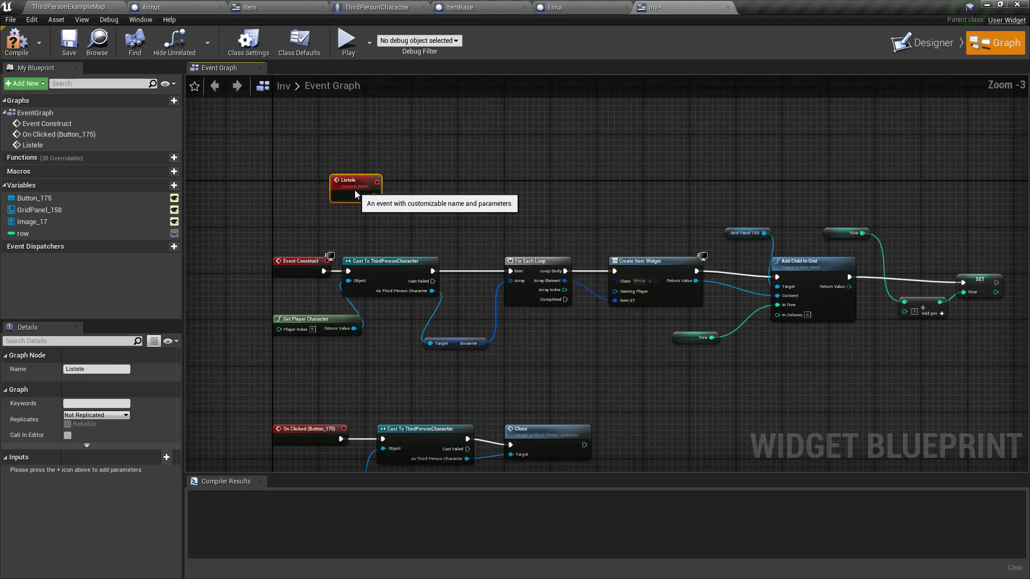
{"action": "double_click", "coordinate": [350, 182]}
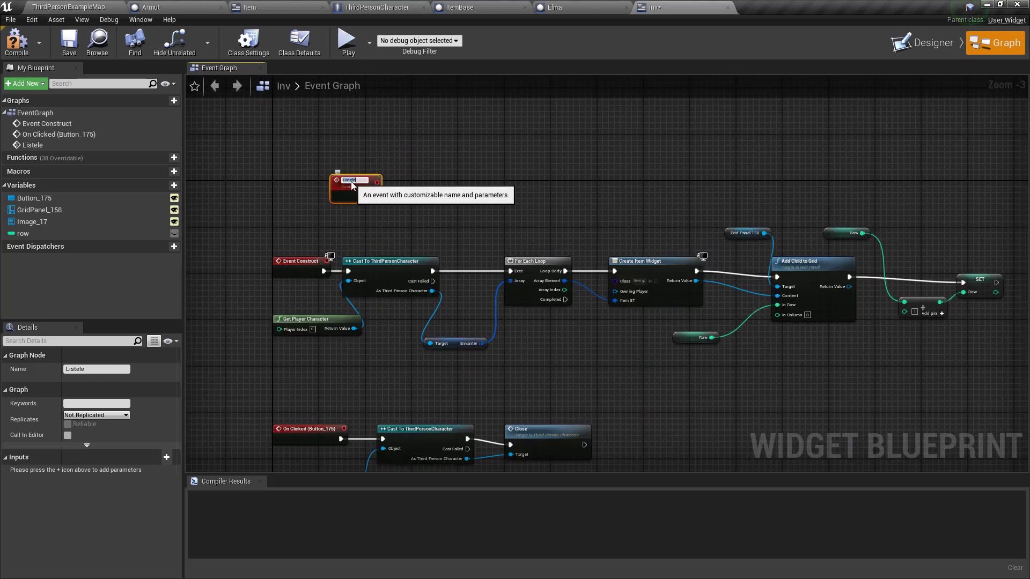
{"action": "type", "text": "Add"}
{"action": "key", "text": "Return"}
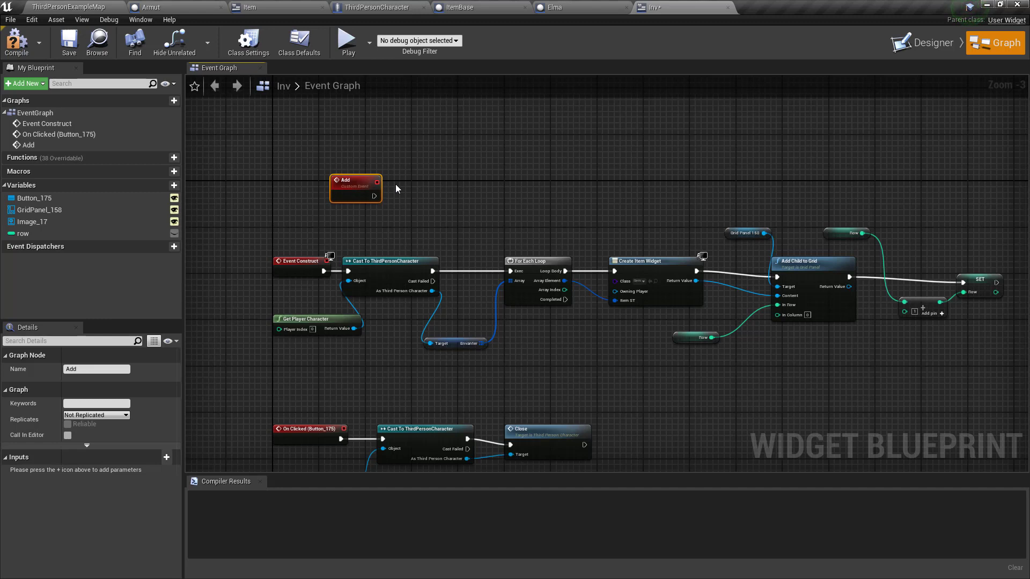
Move the Event Construct chain and make the Add event, not Event Construct, drive the character cast
{"action": "left_click_drag", "start_coordinate": [363, 225], "coordinate": [915, 349]}
{"action": "left_click", "coordinate": [525, 350]}
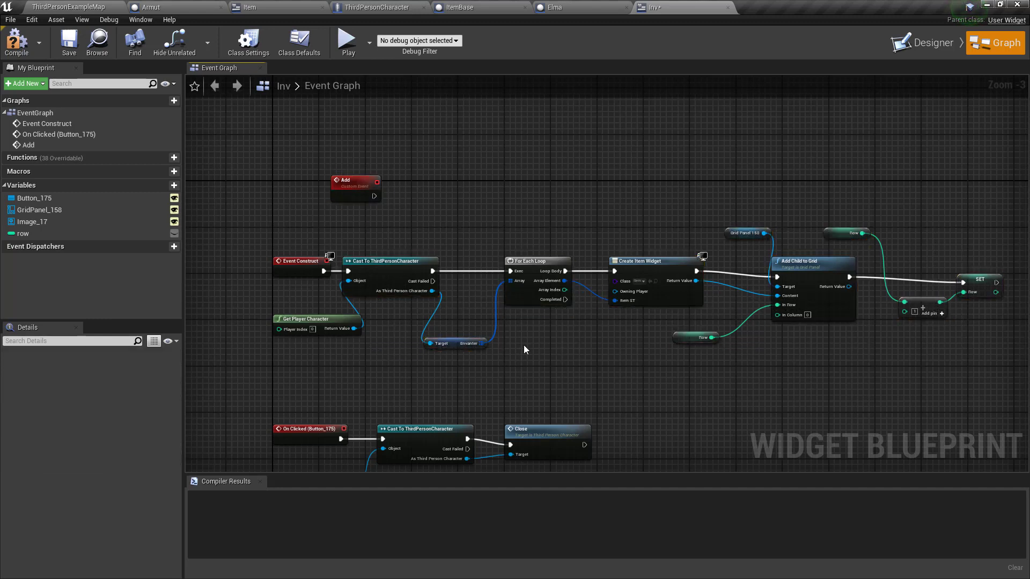
{"action": "left_click_drag", "start_coordinate": [338, 349], "coordinate": [1018, 228]}
{"action": "left_click_drag", "start_coordinate": [416, 264], "coordinate": [584, 183]}
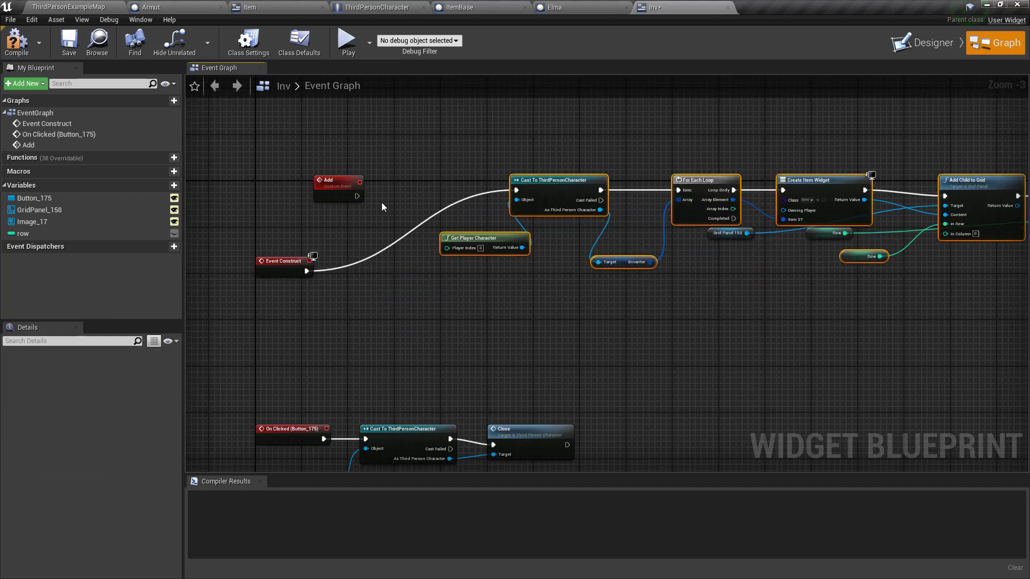
{"action": "left_click_drag", "start_coordinate": [387, 198], "coordinate": [519, 191]}
{"action": "left_click", "coordinate": [305, 271], "text": "alt"}
Reposition the top-row nodes and delete the misplaced ADD node
{"action": "scroll", "coordinate": [467, 183], "scroll_direction": "down", "scroll_amount": 2}
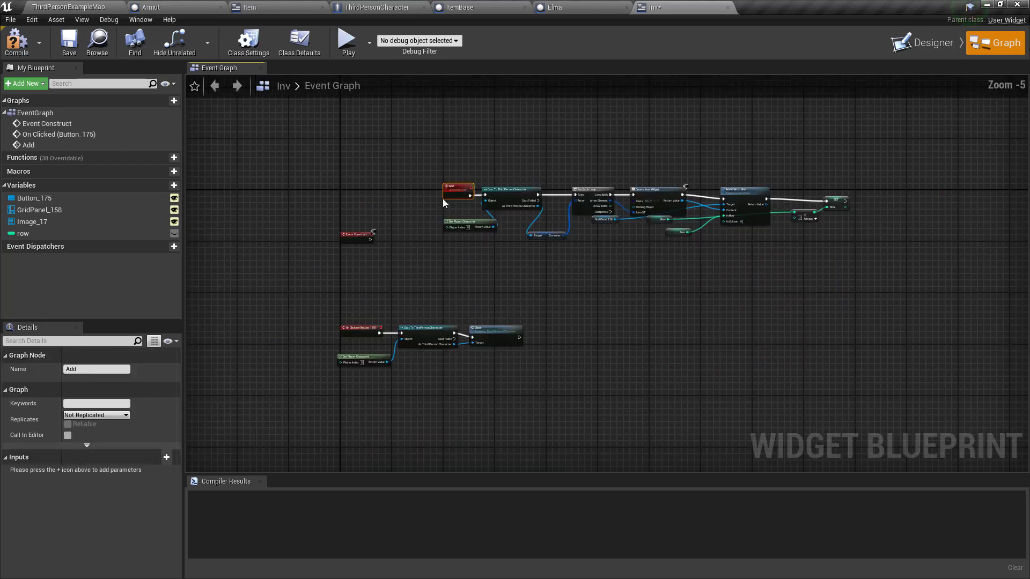
{"action": "left_click_drag", "start_coordinate": [404, 177], "coordinate": [791, 252]}
{"action": "left_click_drag", "start_coordinate": [441, 188], "coordinate": [380, 127]}
{"action": "left_click", "coordinate": [419, 258]}
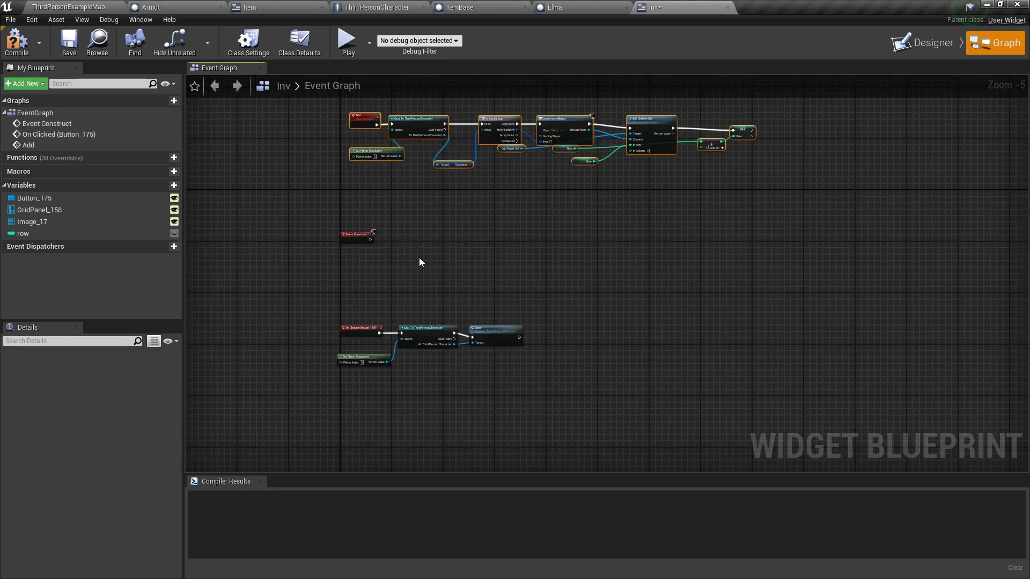
{"action": "scroll", "coordinate": [419, 257], "scroll_direction": "up", "scroll_amount": 2}
{"action": "left_click_drag", "start_coordinate": [382, 205], "coordinate": [382, 205]}
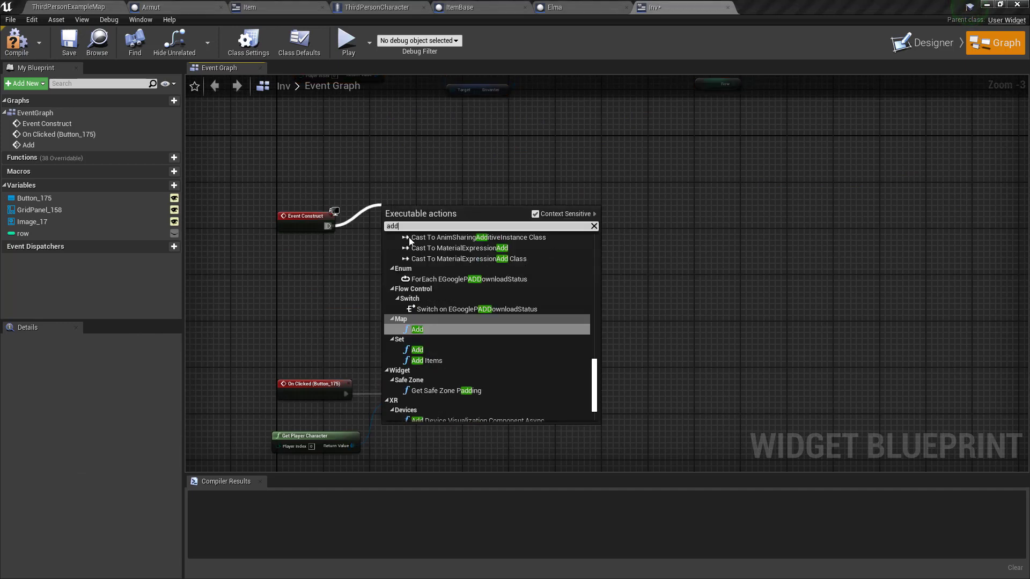
{"action": "left_click", "coordinate": [421, 324]}
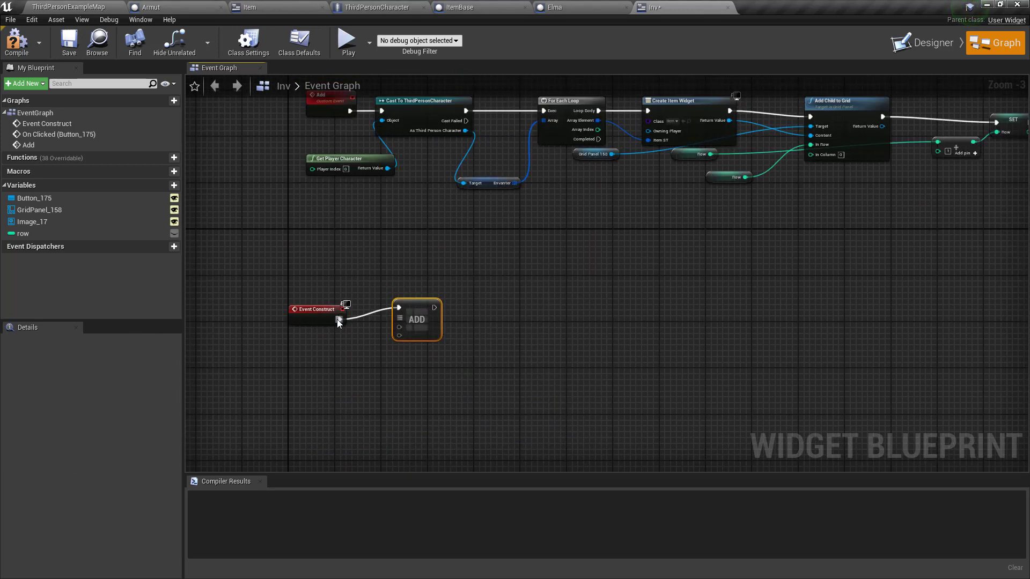
{"action": "key", "text": "Delete"}
Rename the Add custom event to AddItem
{"action": "left_click", "coordinate": [320, 97]}
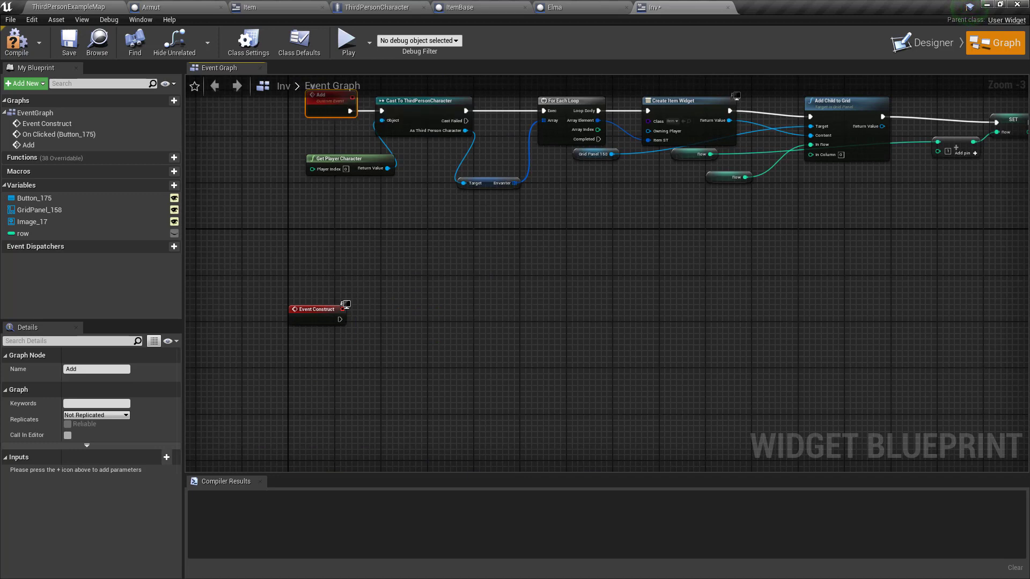
{"action": "right_click_drag", "start_coordinate": [320, 96], "coordinate": [322, 145]}
{"action": "double_click", "coordinate": [321, 144]}
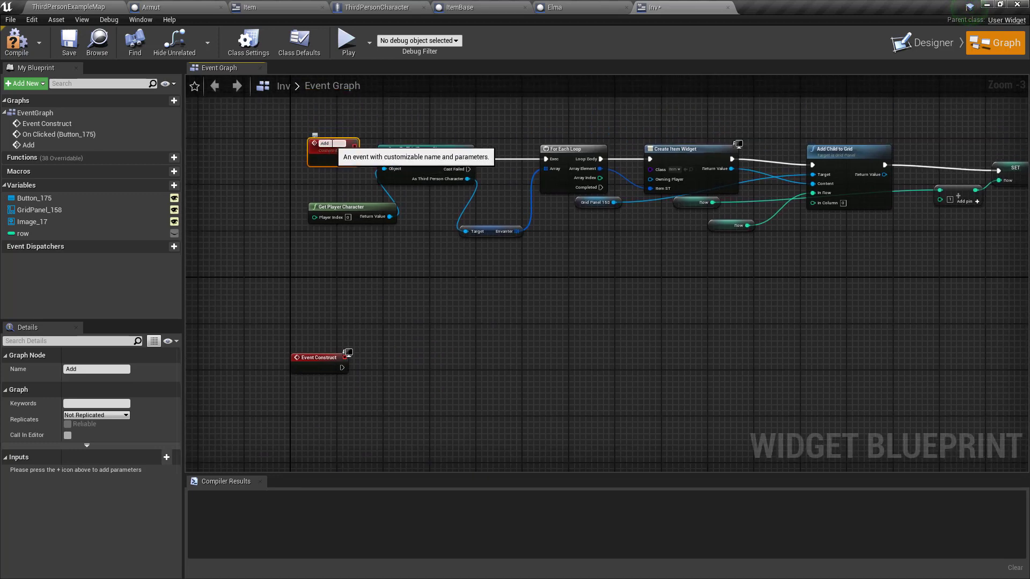
{"action": "type", "text": "Item"}
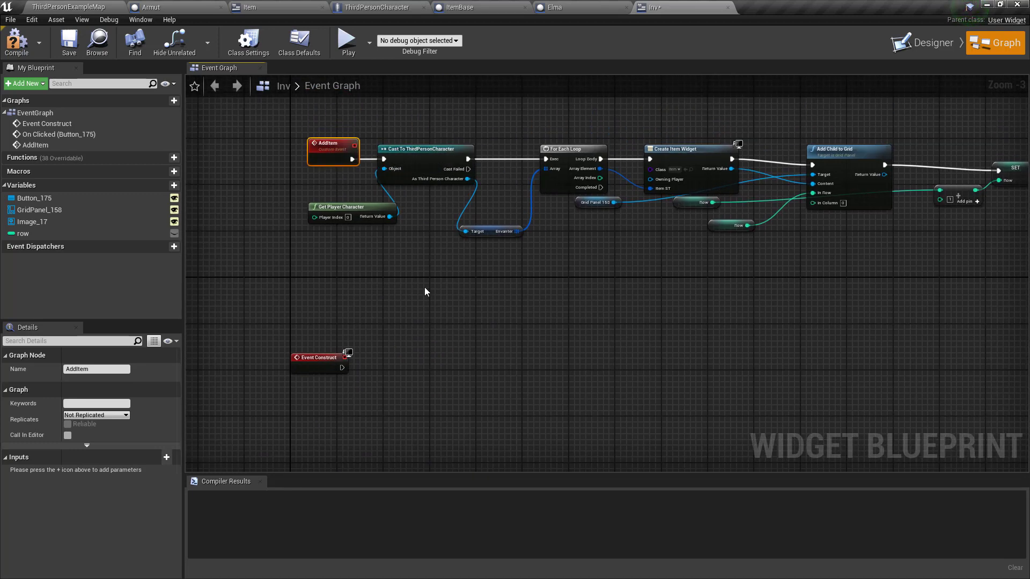
{"action": "left_click", "coordinate": [425, 292]}
Have Event Construct call a new Add Item node placed beside it, and compile Inv
{"action": "left_click_drag", "start_coordinate": [342, 368], "coordinate": [449, 354]}
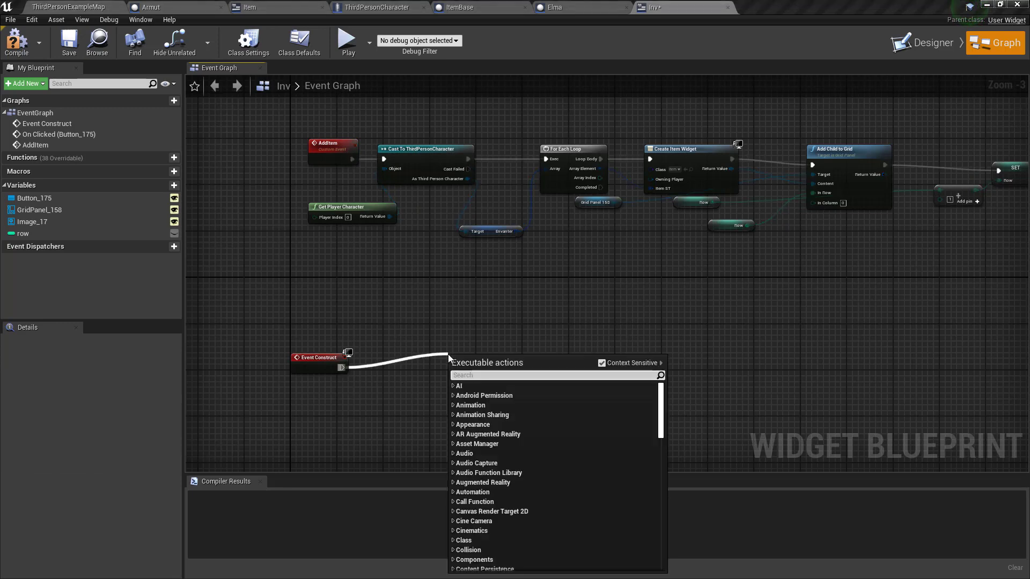
{"action": "type", "text": "additem"}
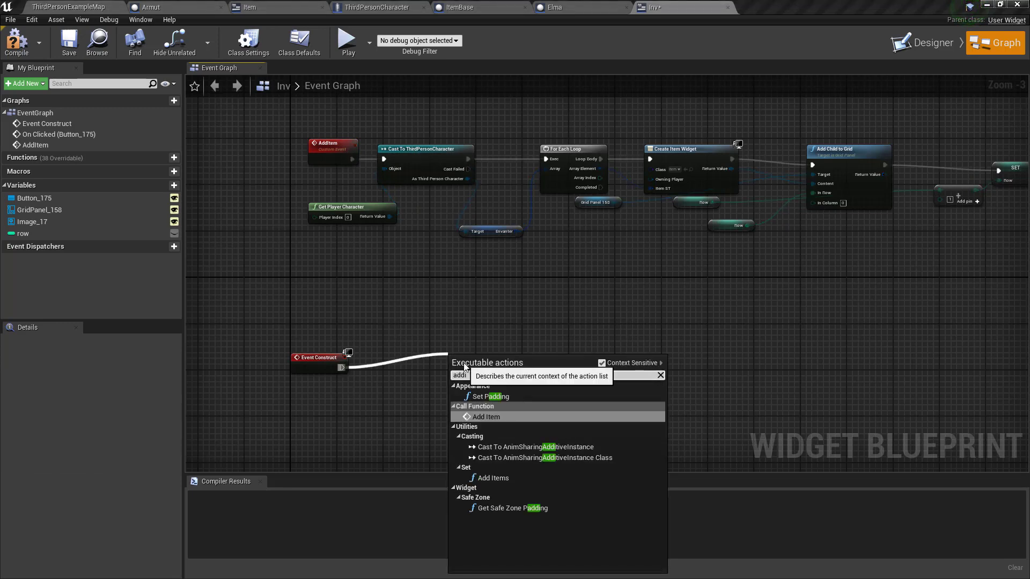
{"action": "left_click", "coordinate": [480, 401]}
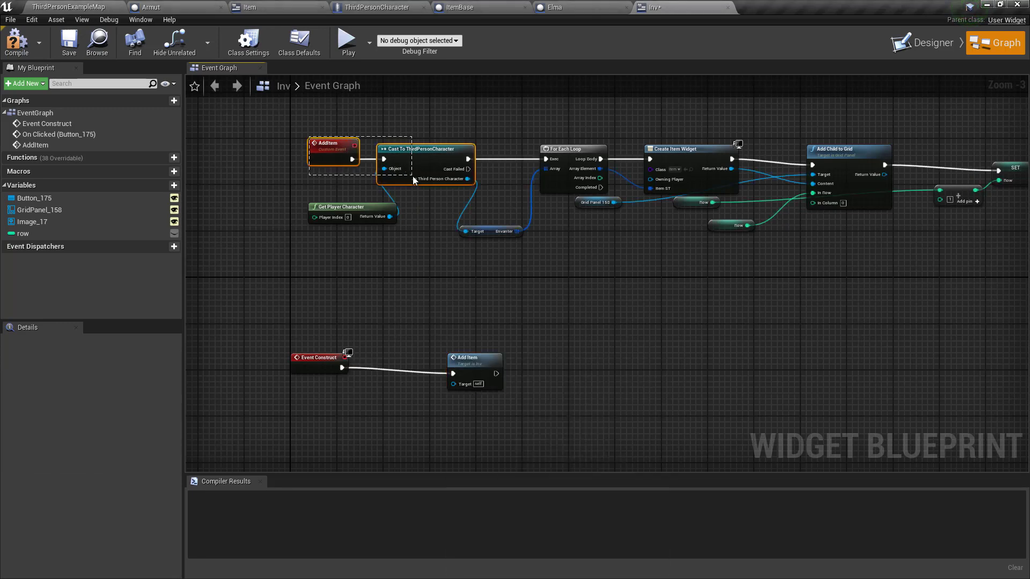
{"action": "left_click", "coordinate": [485, 372]}
{"action": "left_click_drag", "start_coordinate": [486, 372], "coordinate": [401, 365]}
{"action": "scroll", "coordinate": [402, 361], "scroll_direction": "up", "scroll_amount": 3}
{"action": "mouse_move", "coordinate": [307, 312]}
{"action": "right_mouse_down"}
{"action": "mouse_move", "coordinate": [310, 266]}
{"action": "mouse_move", "coordinate": [358, 281]}
{"action": "right_mouse_up"}
{"action": "left_click", "coordinate": [21, 46]}
{"action": "left_click_drag", "start_coordinate": [424, 303], "coordinate": [646, 367]}
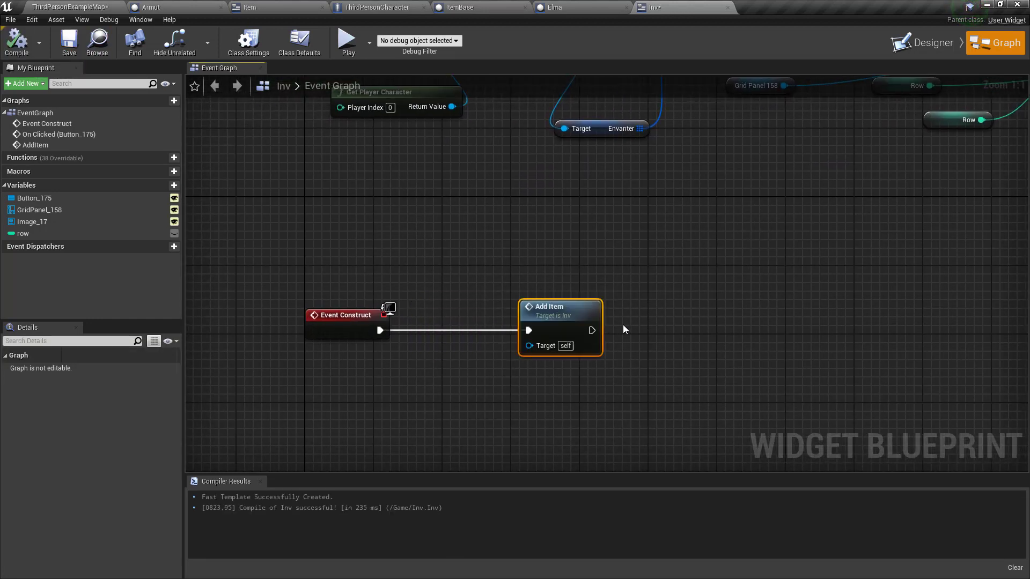
{"action": "left_click_drag", "start_coordinate": [577, 335], "coordinate": [430, 335]}
{"action": "right_click_drag", "start_coordinate": [437, 413], "coordinate": [420, 208]}
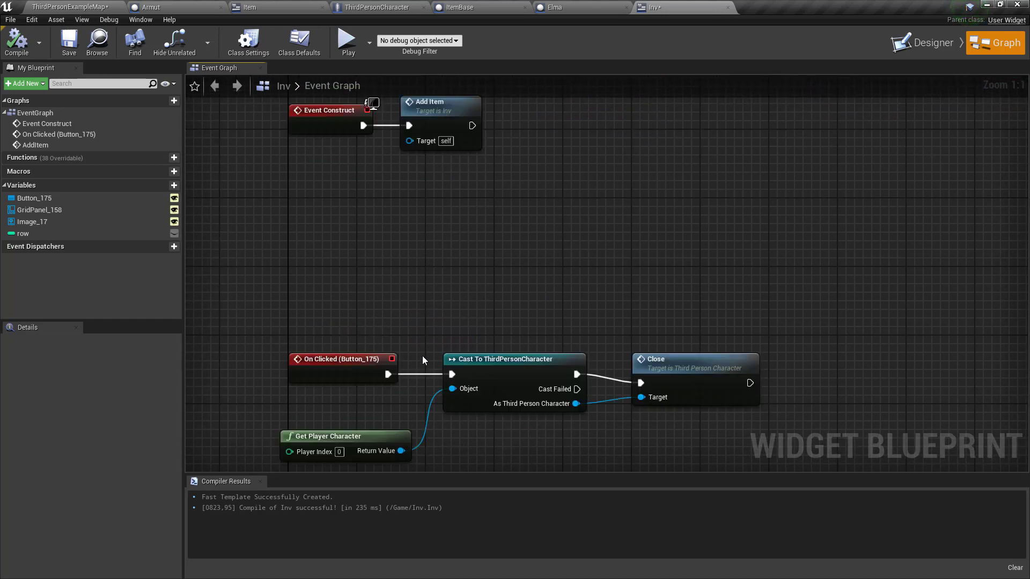
Add a custom event named RefreshItem below the other events
{"action": "right_click", "coordinate": [325, 199]}
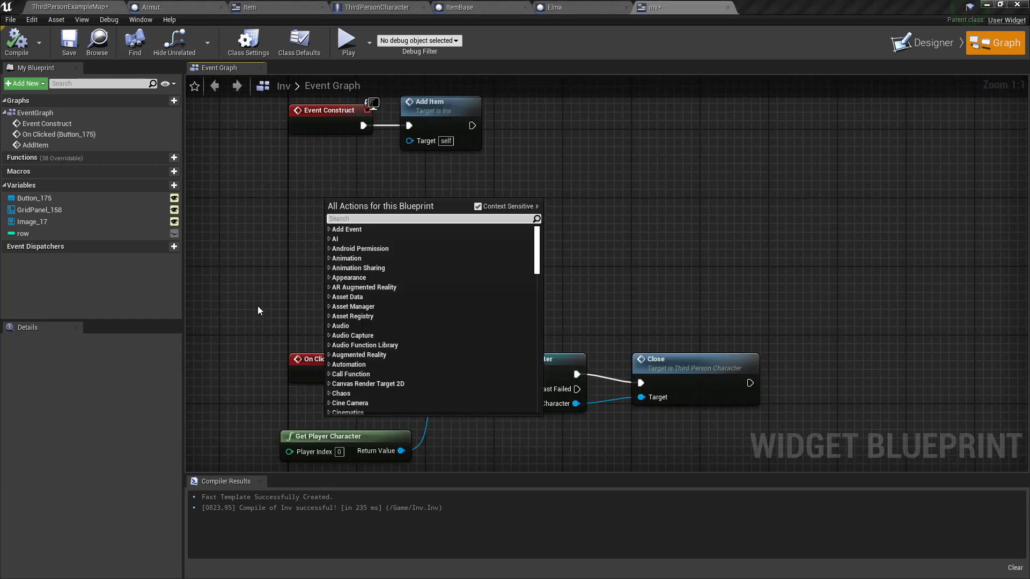
{"action": "type", "text": "cust"}
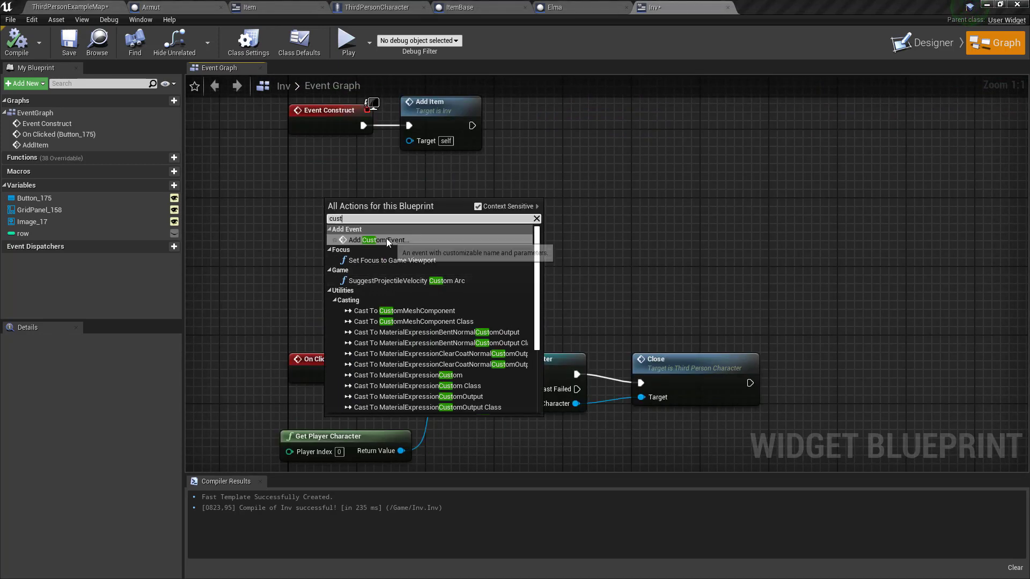
{"action": "left_click", "coordinate": [388, 240]}
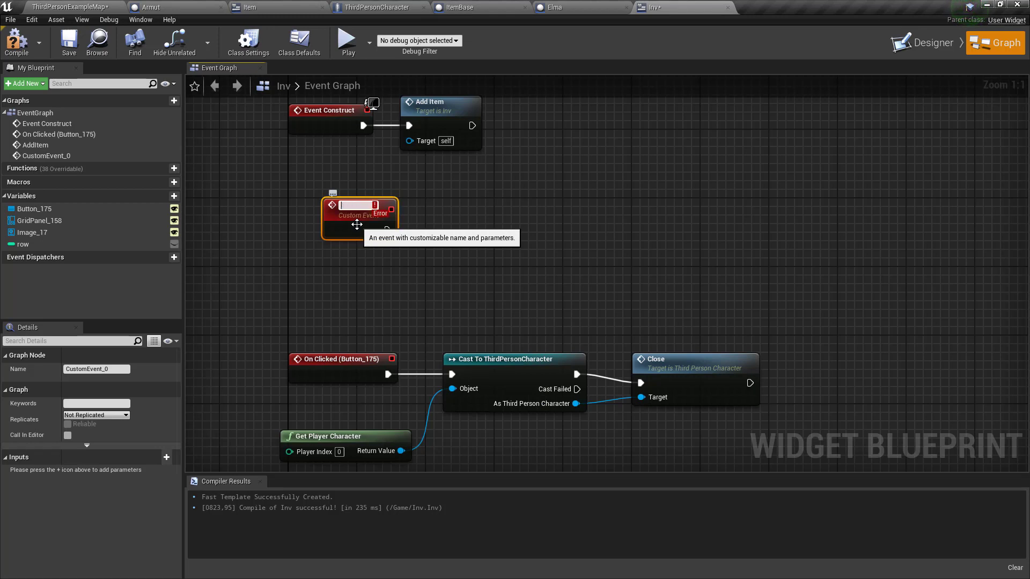
{"action": "type", "text": "Refresh"}
{"action": "key", "text": "Return"}
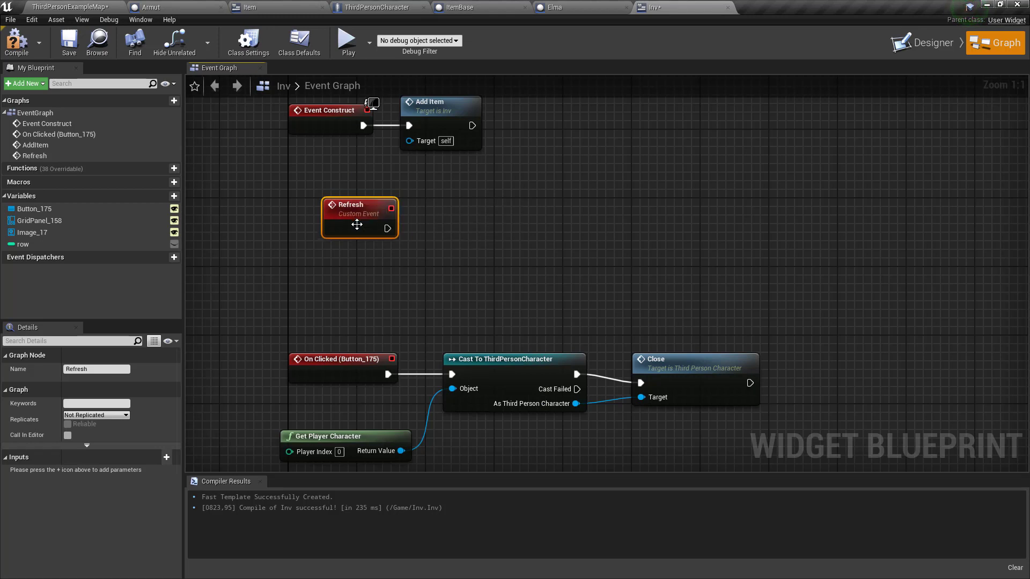
{"action": "key", "text": "F2"}
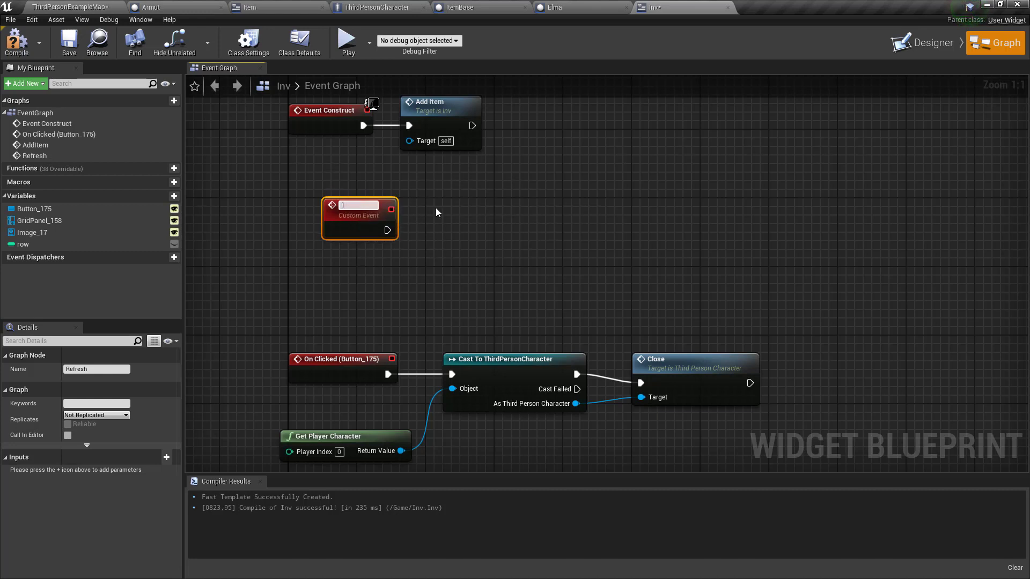
{"action": "type", "text": "1"}
{"action": "key", "text": "BackSpace"}
{"action": "type", "text": "Re"}
{"action": "type", "text": "freshI"}
{"action": "type", "text": "tem"}
{"action": "key", "text": "Return"}
{"action": "mouse_move", "coordinate": [391, 220]}
{"action": "left_mouse_down"}
{"action": "mouse_move", "coordinate": [365, 237]}
{"action": "mouse_move", "coordinate": [475, 220]}
{"action": "mouse_move", "coordinate": [465, 217]}
{"action": "left_mouse_up"}
{"action": "left_click", "coordinate": [465, 199]}
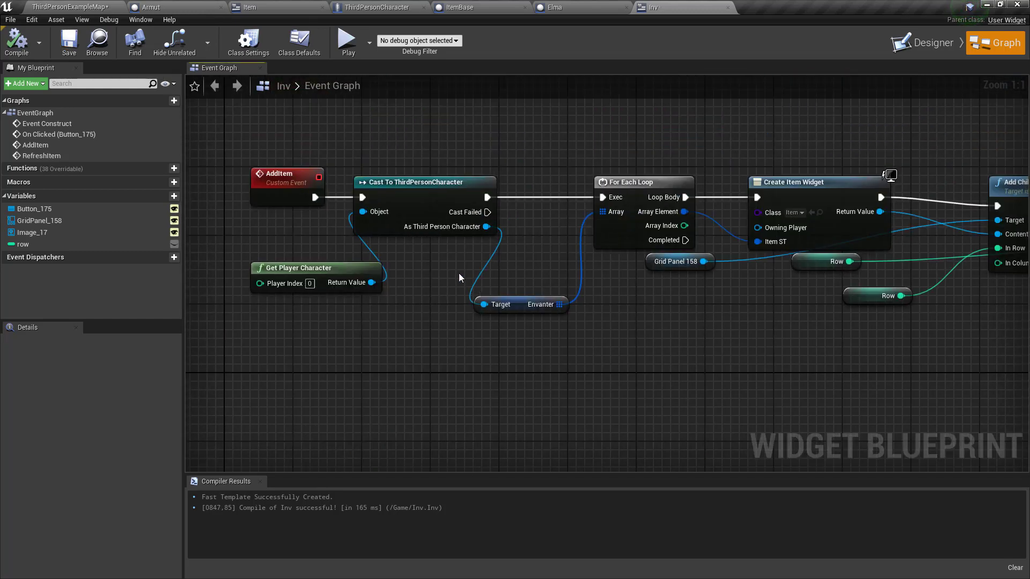
Paste a Grid Panel 158 getter, add Clear Children on it, and wire RefreshItem into it
{"action": "right_click_drag", "start_coordinate": [534, 283], "coordinate": [418, 282]}
{"action": "left_click", "coordinate": [414, 259]}
{"action": "scroll", "coordinate": [472, 383], "scroll_direction": "up", "scroll_amount": 1}
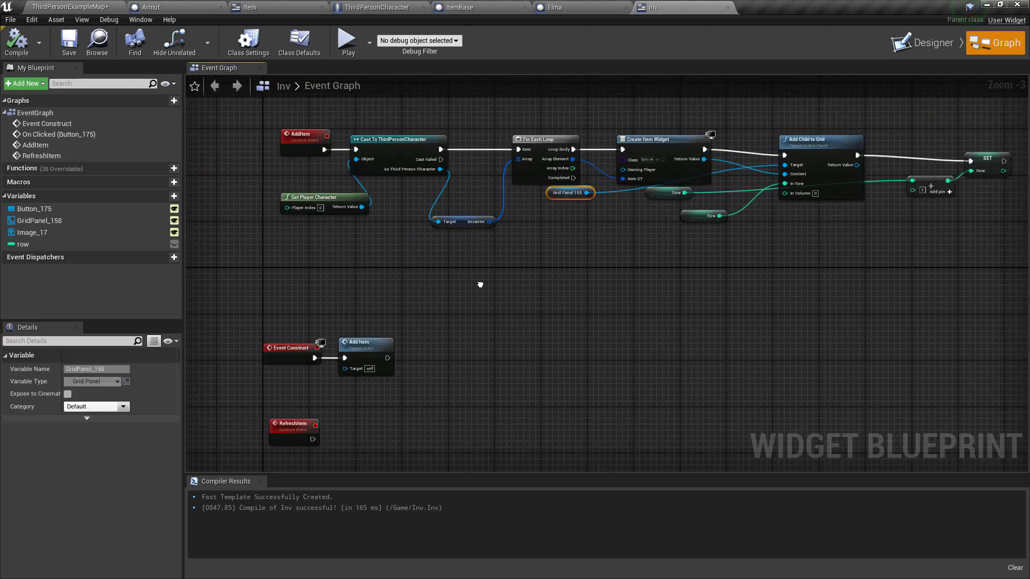
{"action": "scroll", "coordinate": [472, 383], "scroll_direction": "up", "scroll_amount": 2}
{"action": "right_click_drag", "start_coordinate": [472, 383], "coordinate": [433, 350]}
{"action": "key", "text": "ctrl+v"}
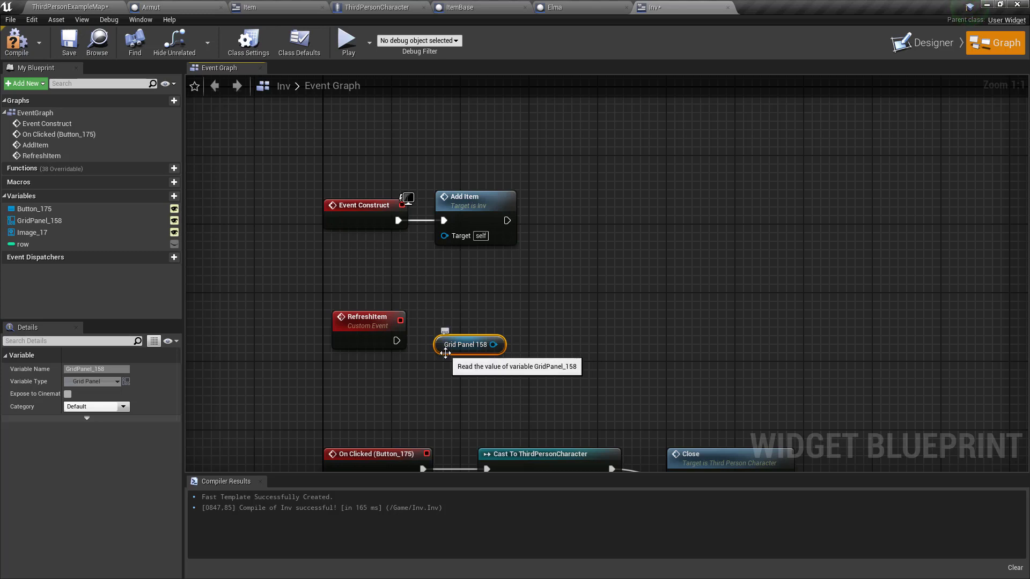
{"action": "mouse_move", "coordinate": [445, 352]}
{"action": "left_mouse_down"}
{"action": "mouse_move", "coordinate": [334, 378]}
{"action": "mouse_move", "coordinate": [455, 335]}
{"action": "left_mouse_up"}
{"action": "type", "text": "c"}
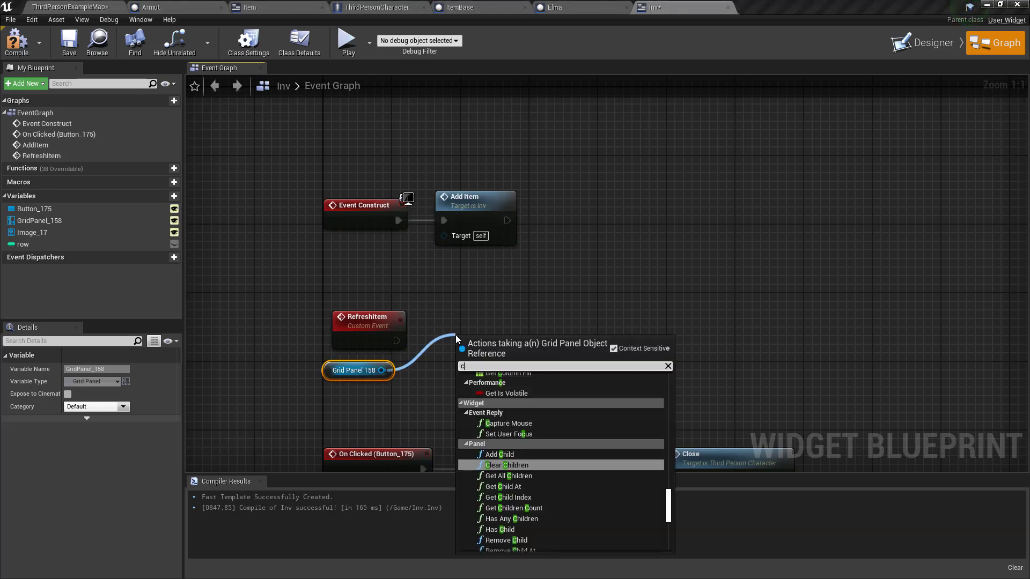
{"action": "type", "text": "lear"}
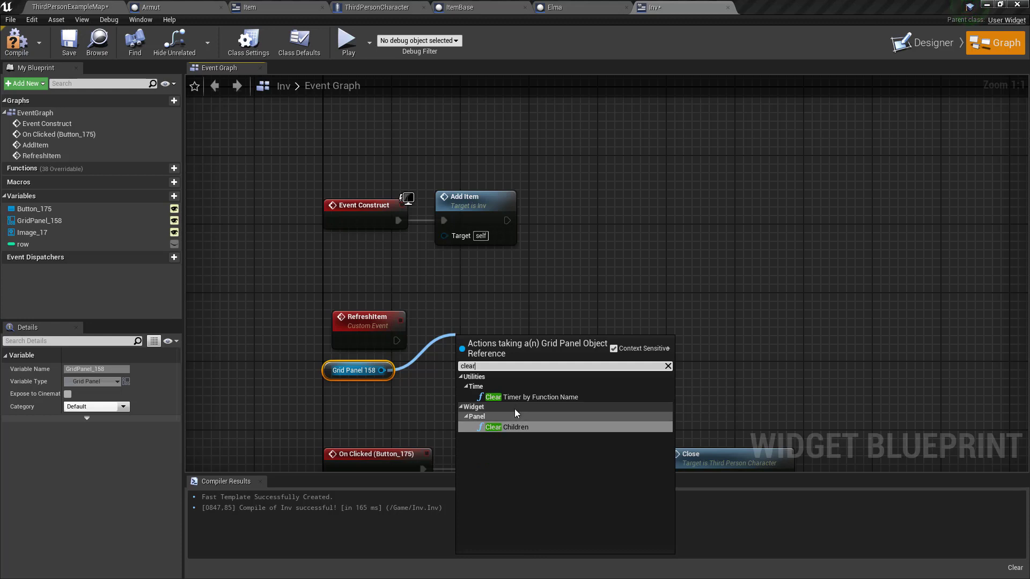
{"action": "left_click", "coordinate": [510, 427]}
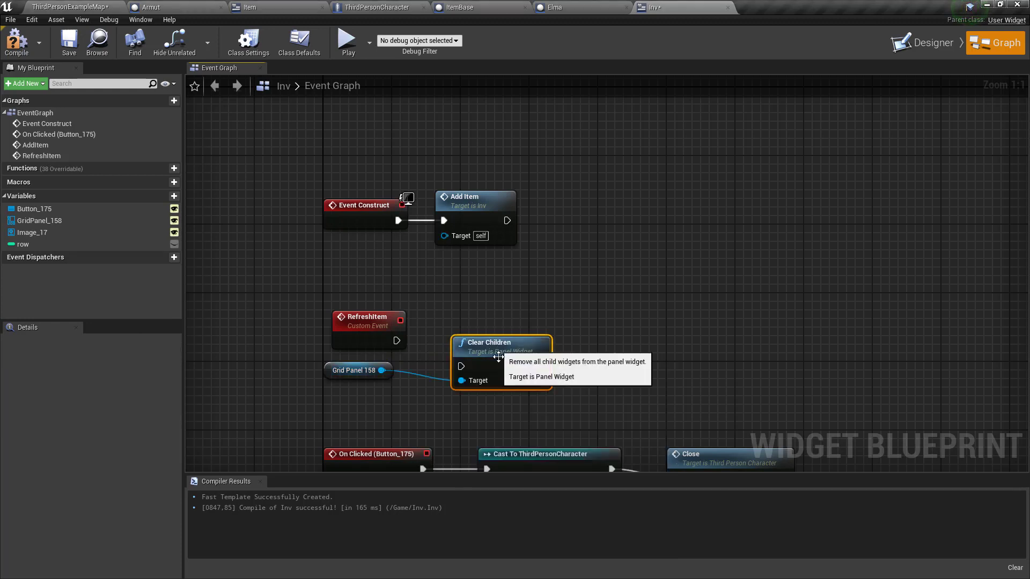
{"action": "left_click_drag", "start_coordinate": [398, 343], "coordinate": [453, 357]}
{"action": "left_click_drag", "start_coordinate": [483, 337], "coordinate": [483, 320]}
Paste a copy of Add Item after Clear Children, wire it up, and save the Inv blueprint
{"action": "left_click", "coordinate": [473, 198]}
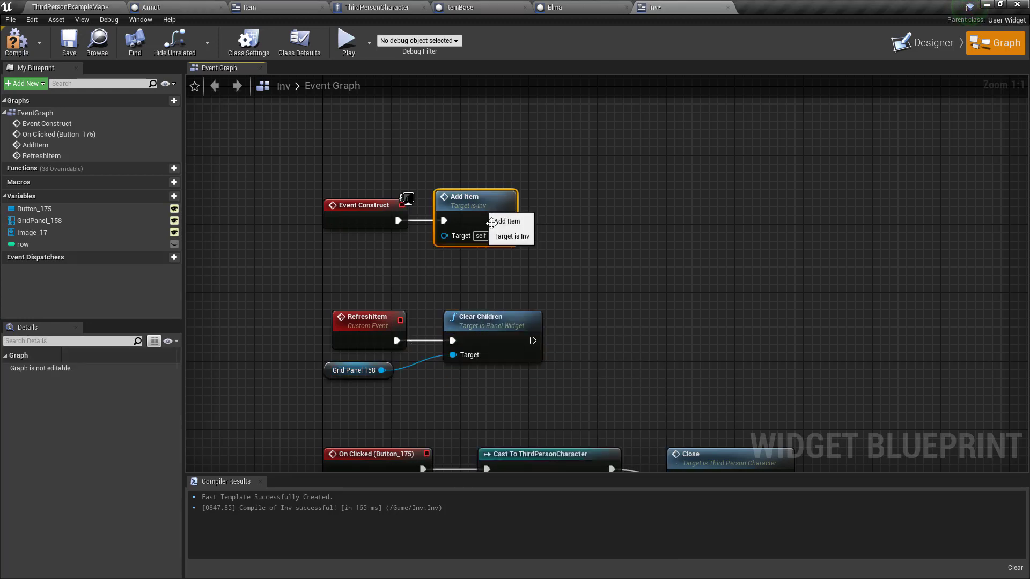
{"action": "key", "text": "ctrl+c"}
{"action": "key", "text": "ctrl+v"}
{"action": "mouse_move", "coordinate": [532, 340]}
{"action": "left_mouse_down"}
{"action": "mouse_move", "coordinate": [633, 341]}
{"action": "mouse_move", "coordinate": [623, 321]}
{"action": "left_mouse_up"}
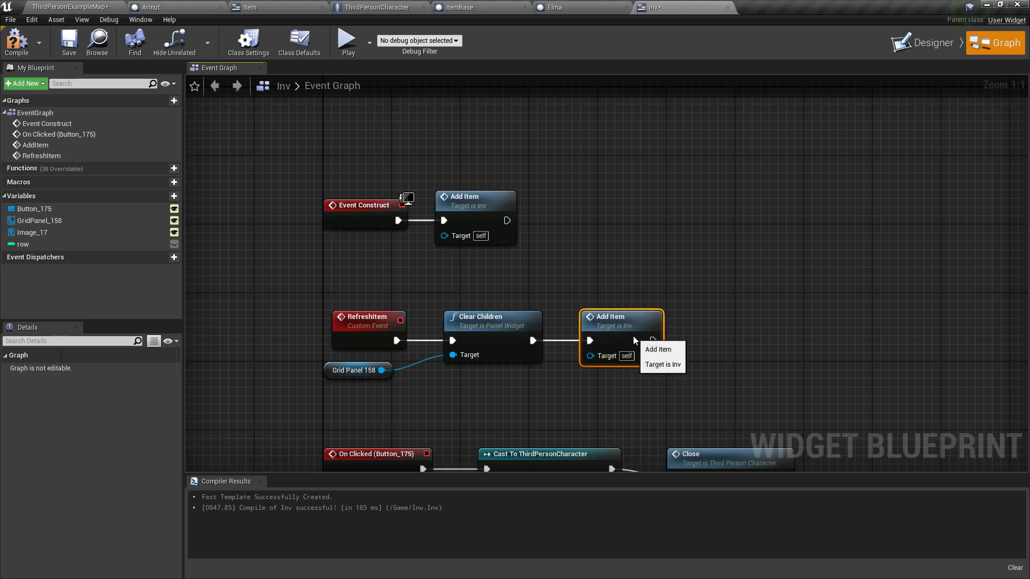
{"action": "left_click", "coordinate": [69, 43]}
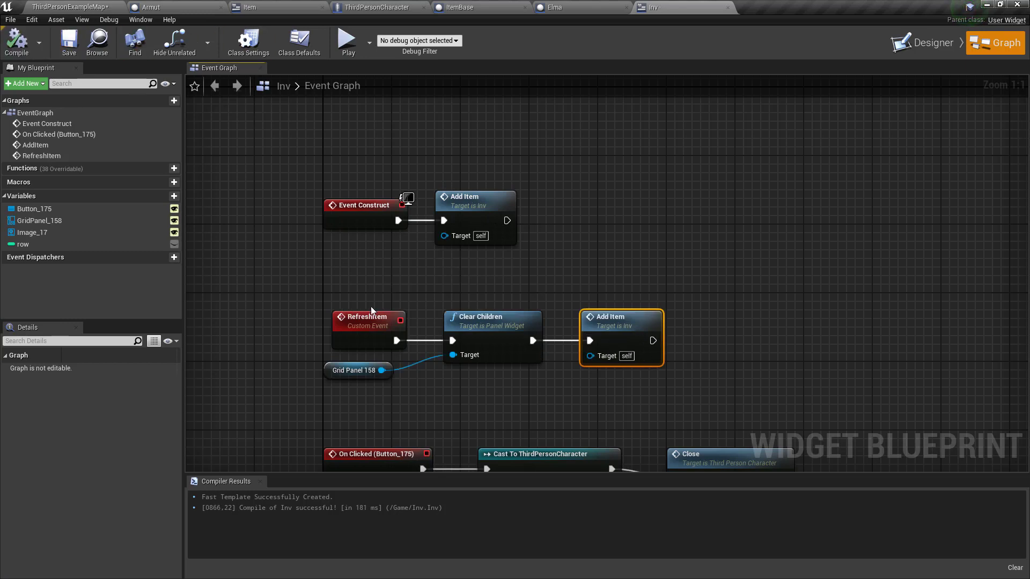
{"action": "left_click", "coordinate": [371, 316]}
{"action": "double_click", "coordinate": [376, 317]}
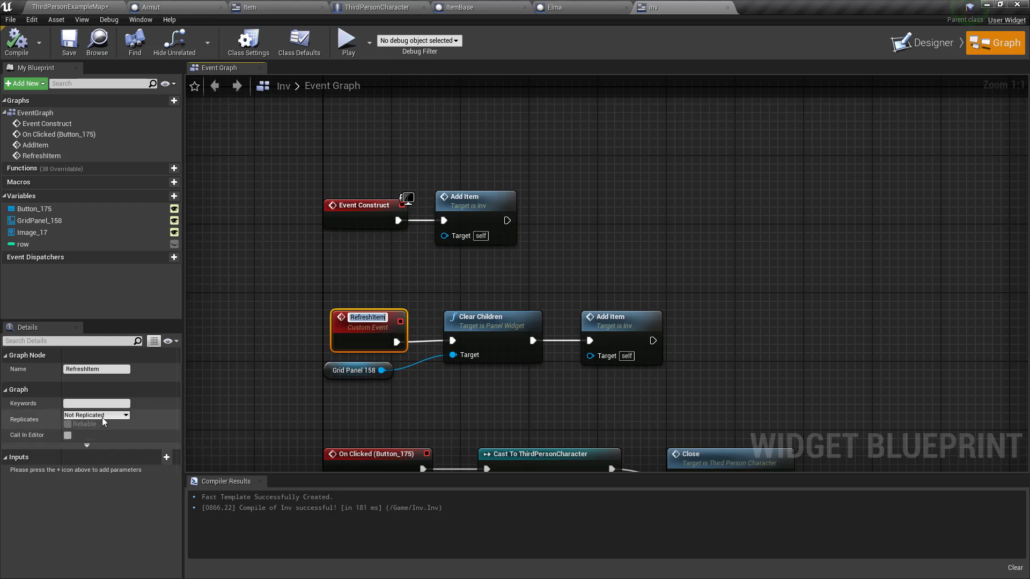
{"action": "left_click", "coordinate": [359, 329]}
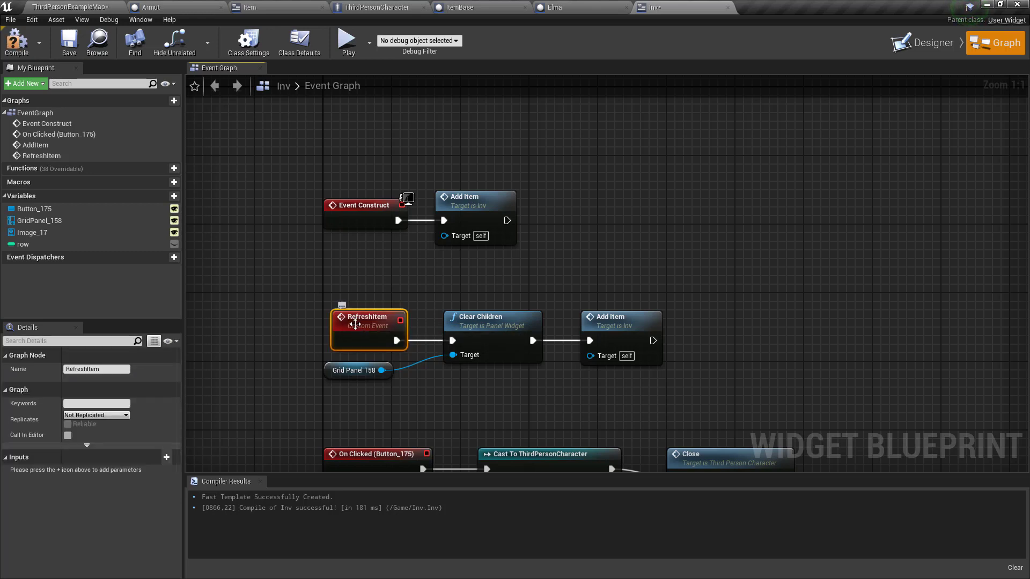
{"action": "left_click", "coordinate": [357, 210]}
Select Inv's Create Item Widget node, then switch to the Item widget's Event Graph
{"action": "scroll", "coordinate": [546, 299], "scroll_direction": "down", "scroll_amount": 3}
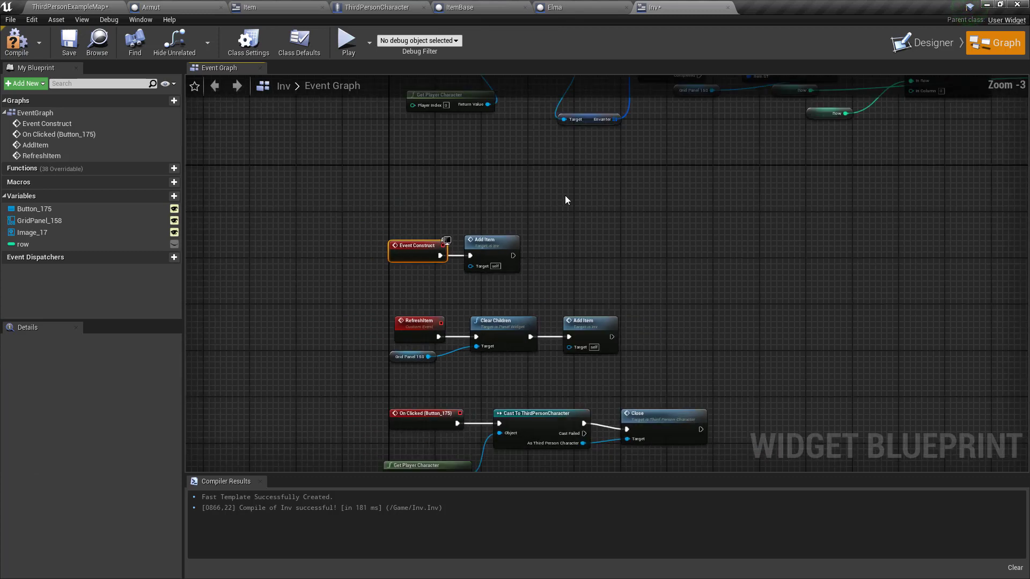
{"action": "right_click_drag", "start_coordinate": [565, 187], "coordinate": [537, 193]}
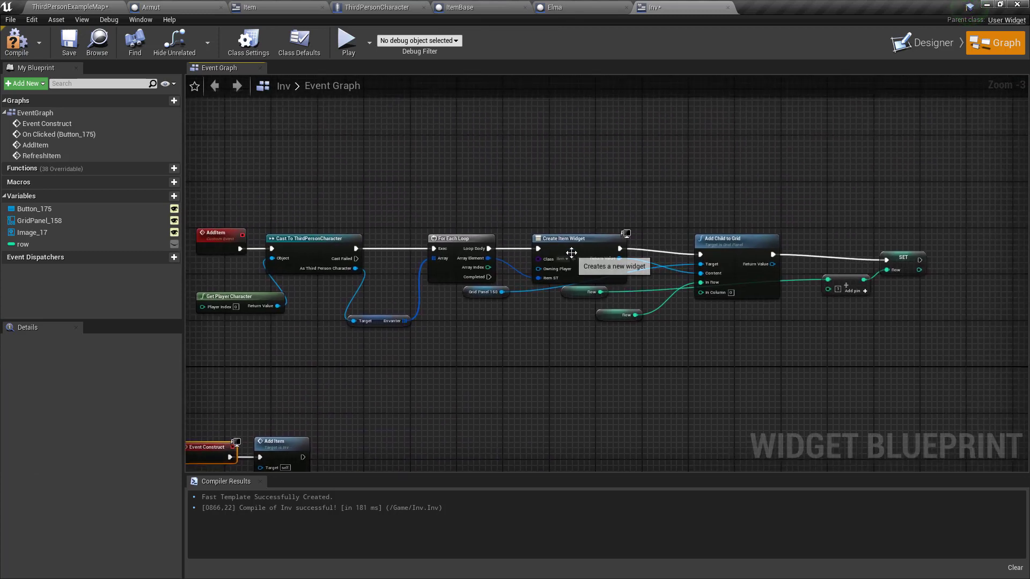
{"action": "left_click", "coordinate": [599, 250]}
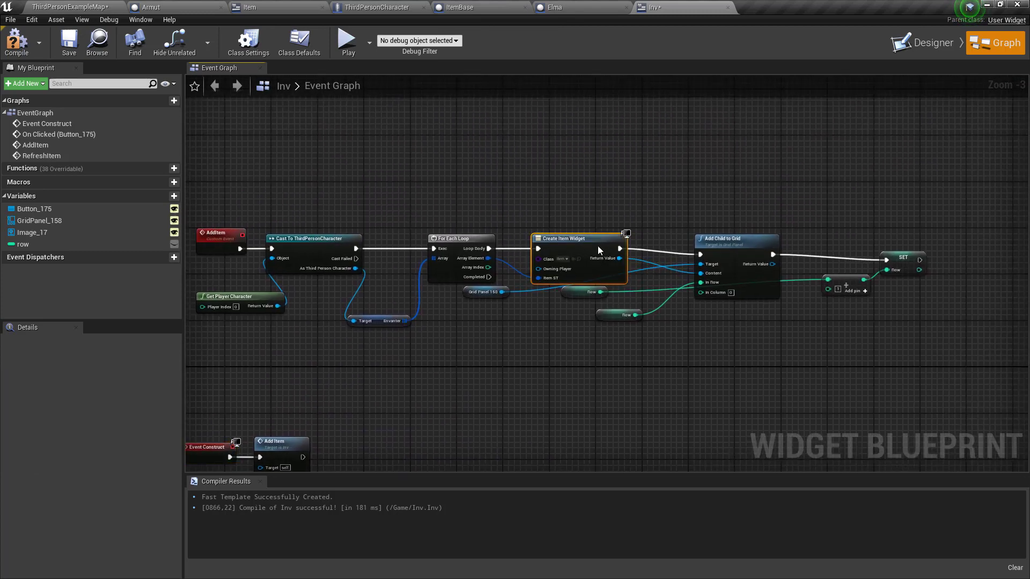
{"action": "left_click", "coordinate": [268, 7]}
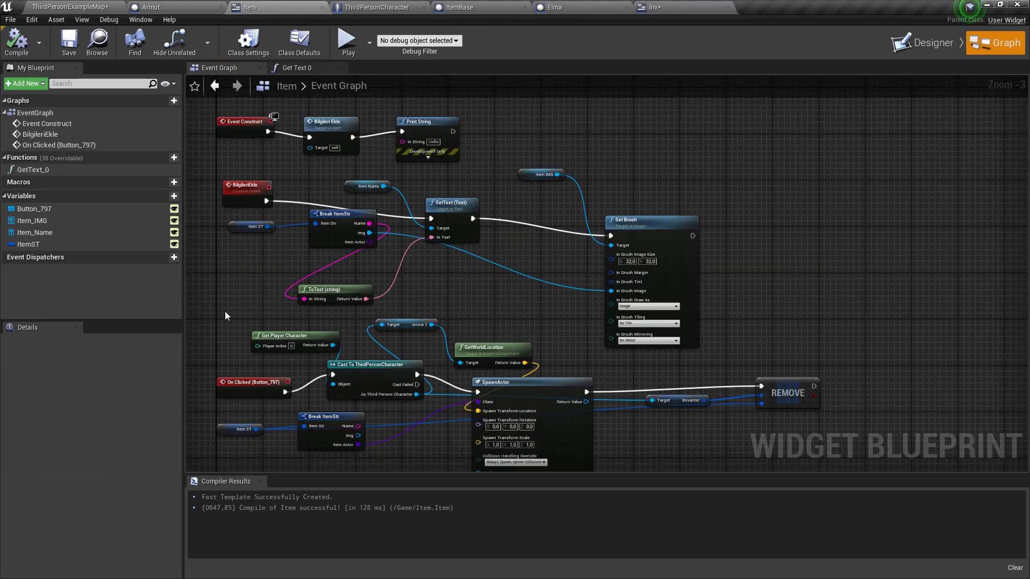
{"action": "left_click", "coordinate": [907, 45]}
{"action": "left_click", "coordinate": [984, 46]}
Add an INVref variable to the Item widget typed as an Inv object reference
{"action": "left_click", "coordinate": [174, 196]}
{"action": "type", "text": "INVre"}
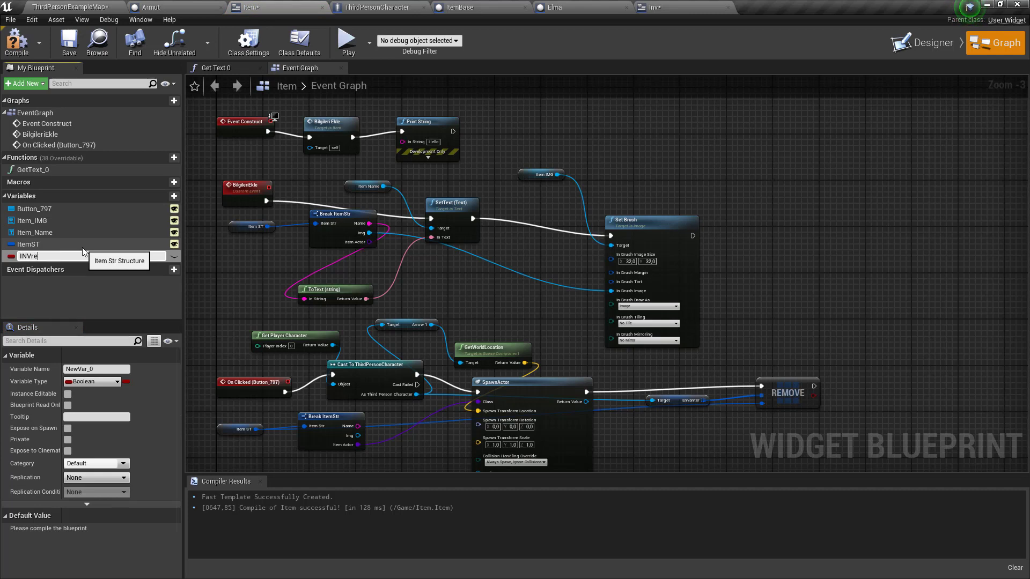
{"action": "type", "text": "f"}
{"action": "key", "text": "Return"}
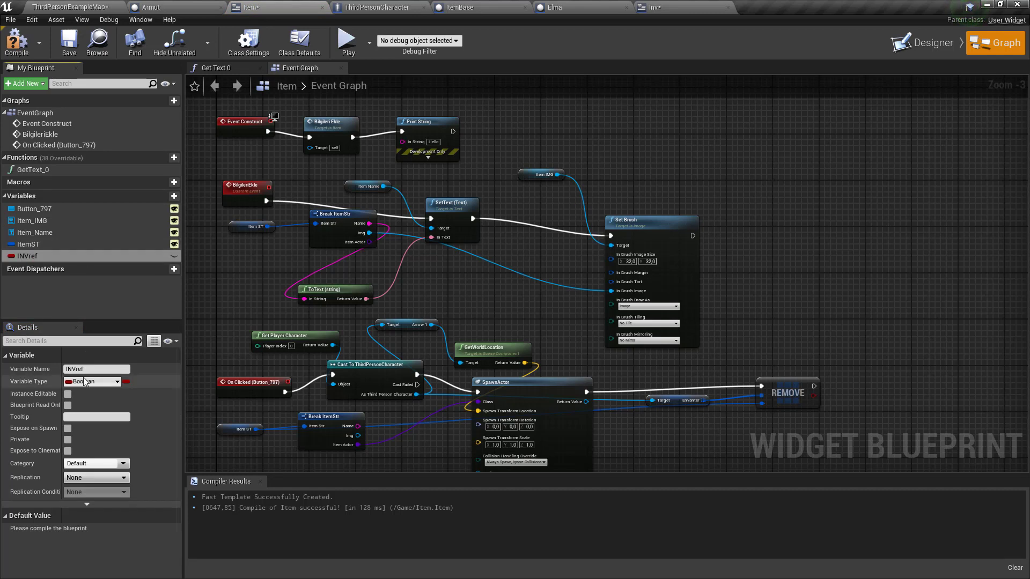
{"action": "left_click", "coordinate": [87, 382]}
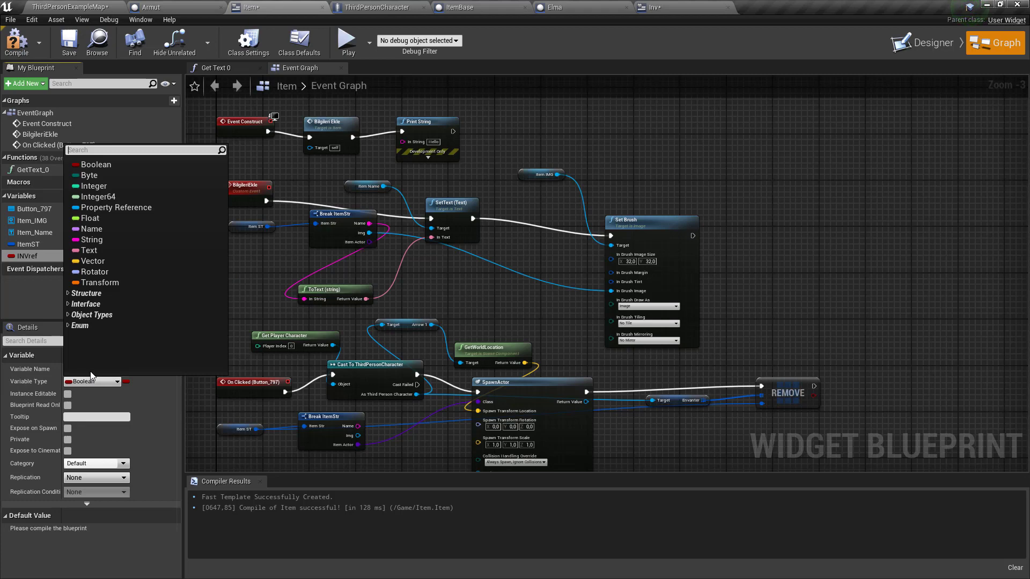
{"action": "type", "text": "wi"}
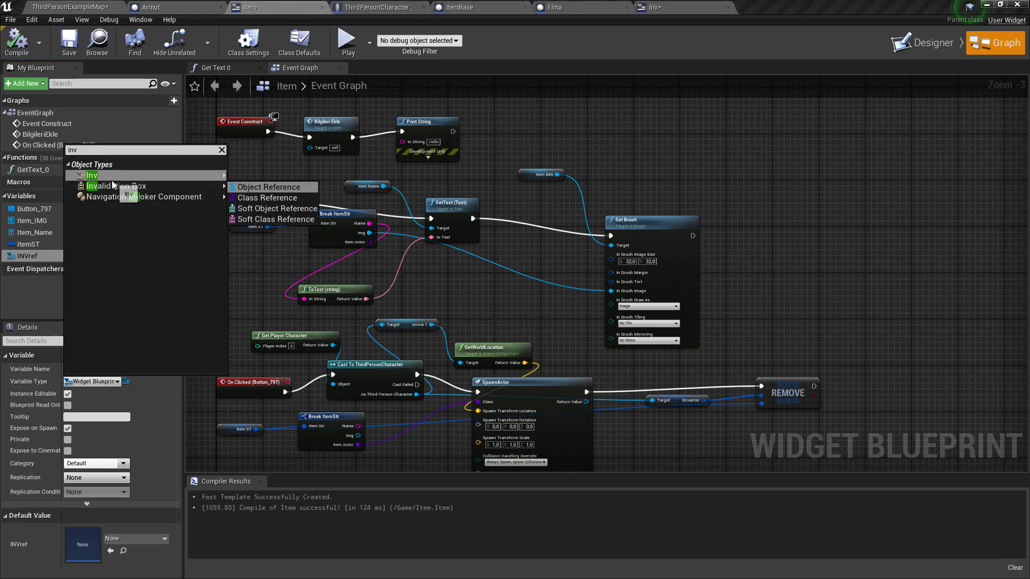
{"action": "left_click", "coordinate": [287, 177]}
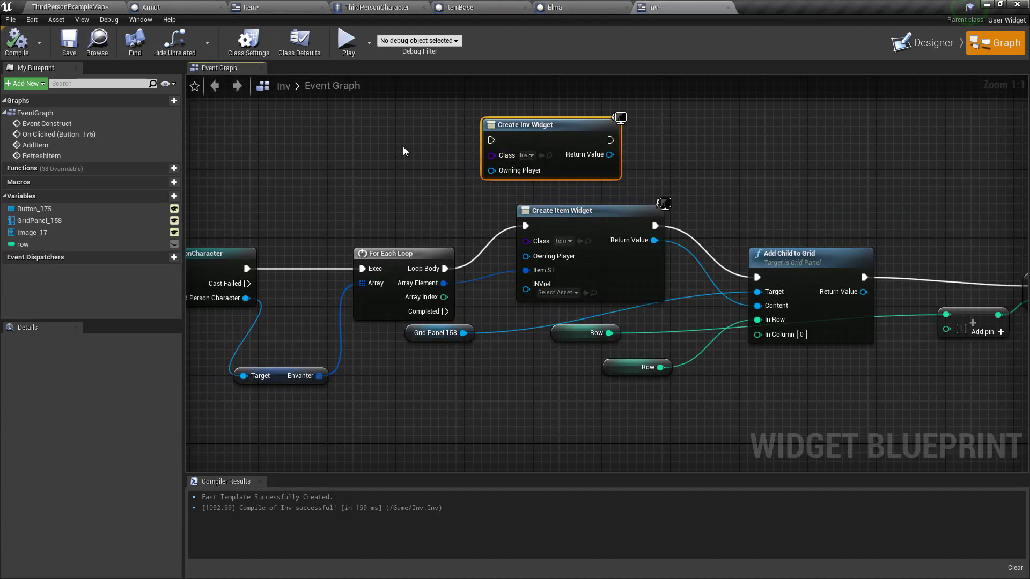
Set the duplicate node's Class to Item, feed Self into its INVref input, and save
{"action": "left_click", "coordinate": [527, 156]}
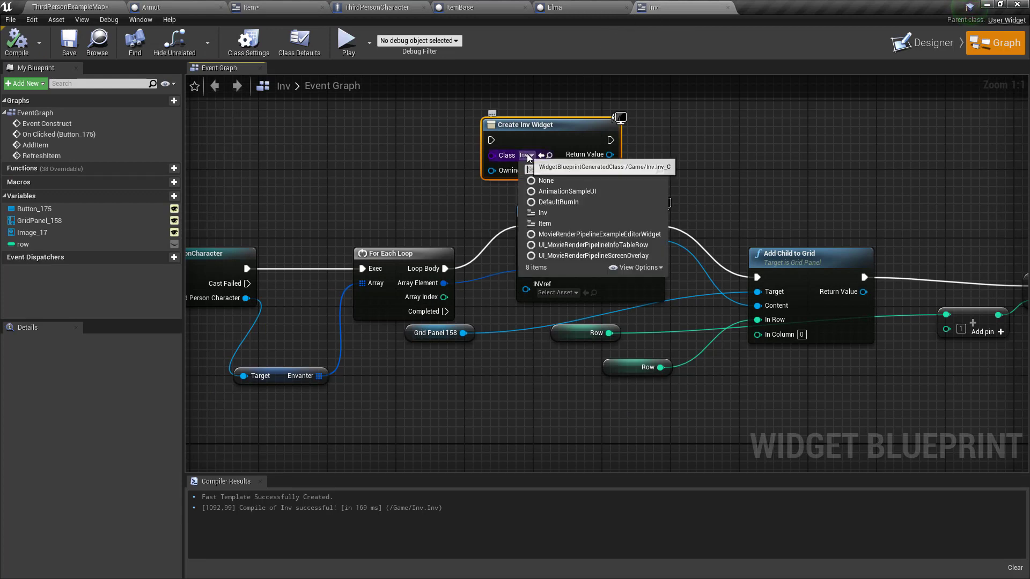
{"action": "left_click", "coordinate": [542, 213]}
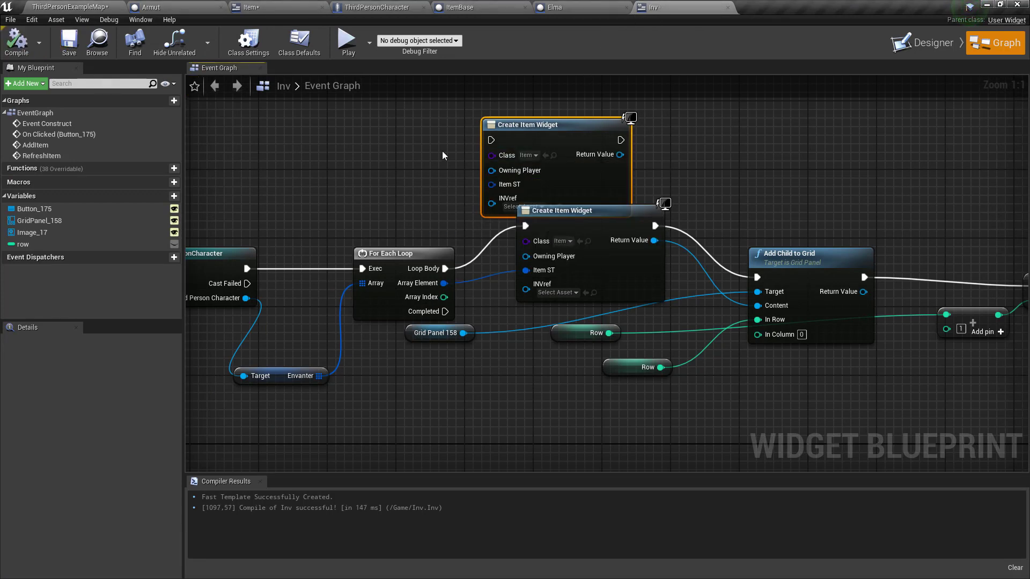
{"action": "left_click_drag", "start_coordinate": [537, 137], "coordinate": [596, 120]}
{"action": "left_click_drag", "start_coordinate": [552, 186], "coordinate": [390, 143]}
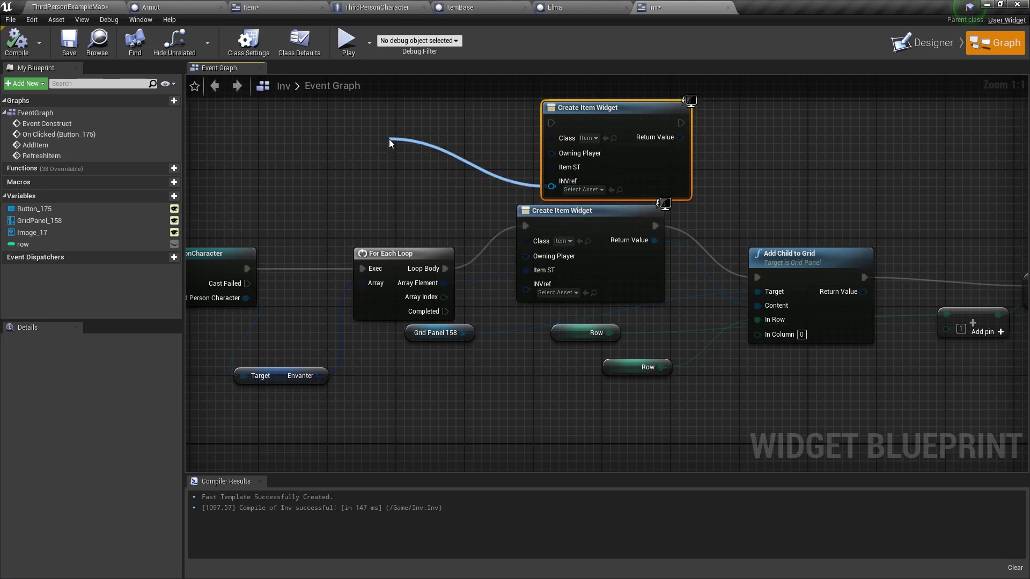
{"action": "left_click", "coordinate": [445, 240]}
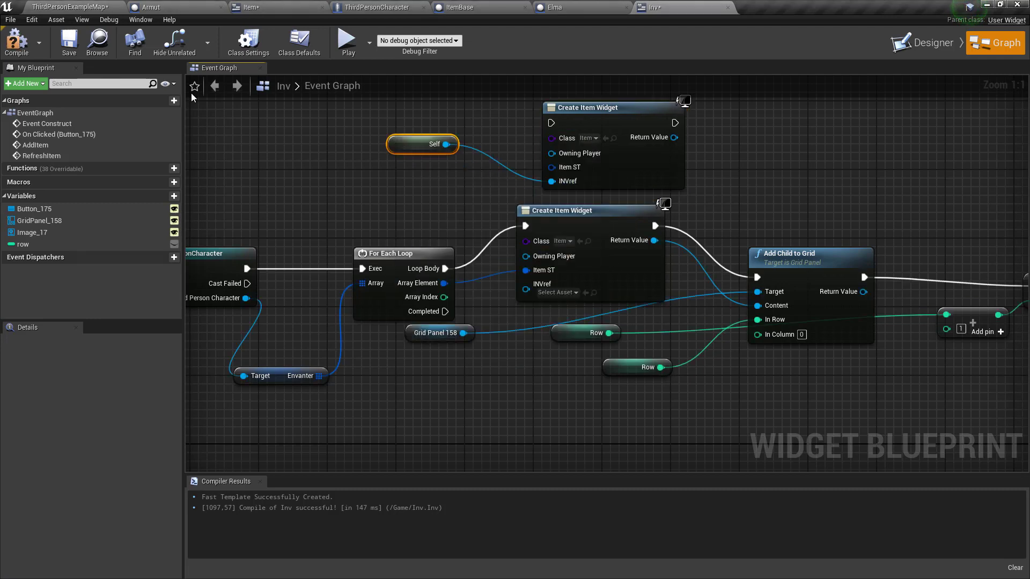
{"action": "left_click", "coordinate": [68, 45]}
Wire the new node to Array Element, Loop Body and the grid's Content, replacing the old node
{"action": "left_click_drag", "start_coordinate": [551, 166], "coordinate": [441, 288]}
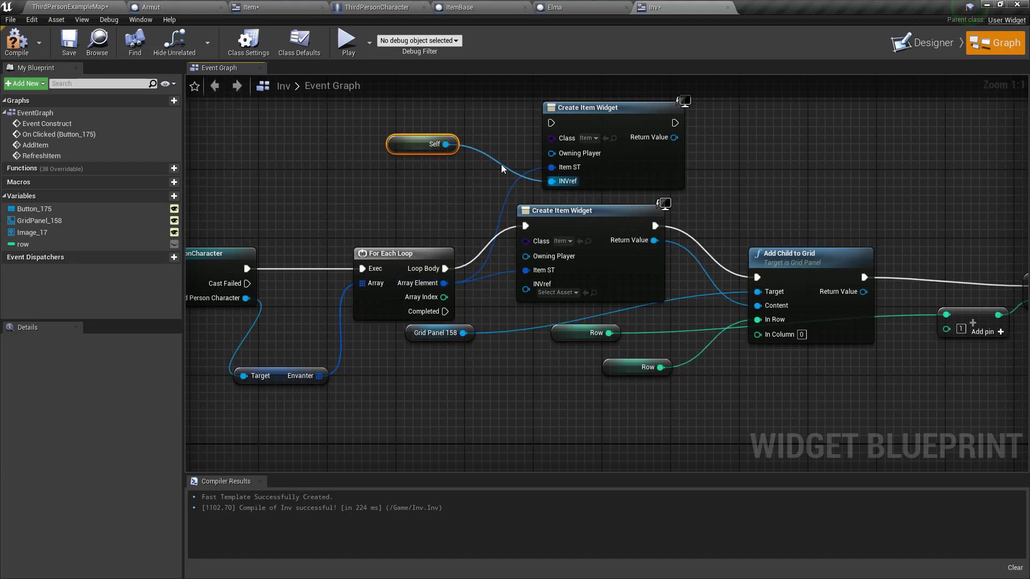
{"action": "left_click_drag", "start_coordinate": [551, 123], "coordinate": [445, 268]}
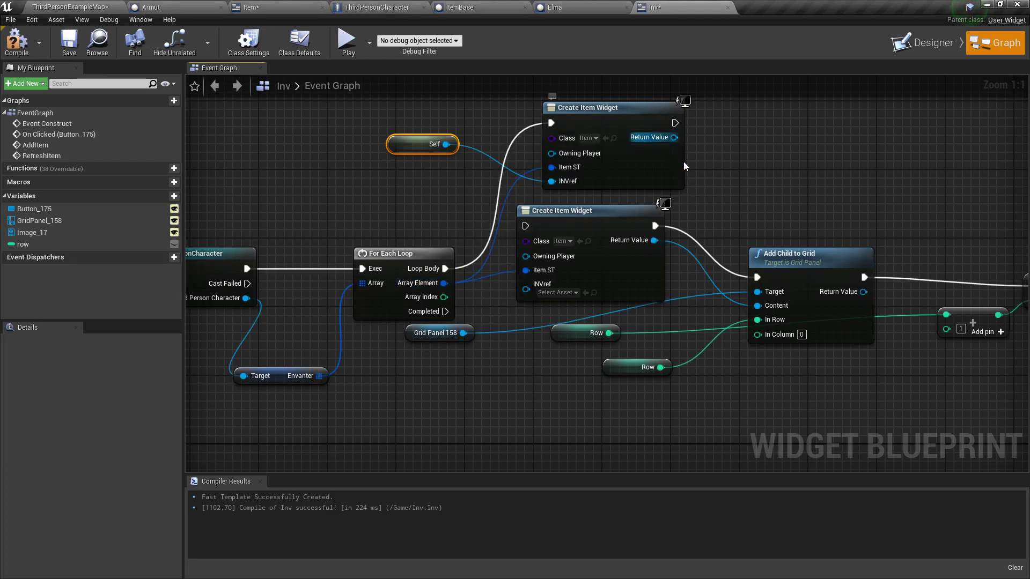
{"action": "mouse_move", "coordinate": [674, 137]}
{"action": "left_mouse_down"}
{"action": "mouse_move", "coordinate": [758, 319]}
{"action": "mouse_move", "coordinate": [757, 306]}
{"action": "left_mouse_up"}
{"action": "left_click", "coordinate": [617, 228]}
{"action": "key", "text": "Delete"}
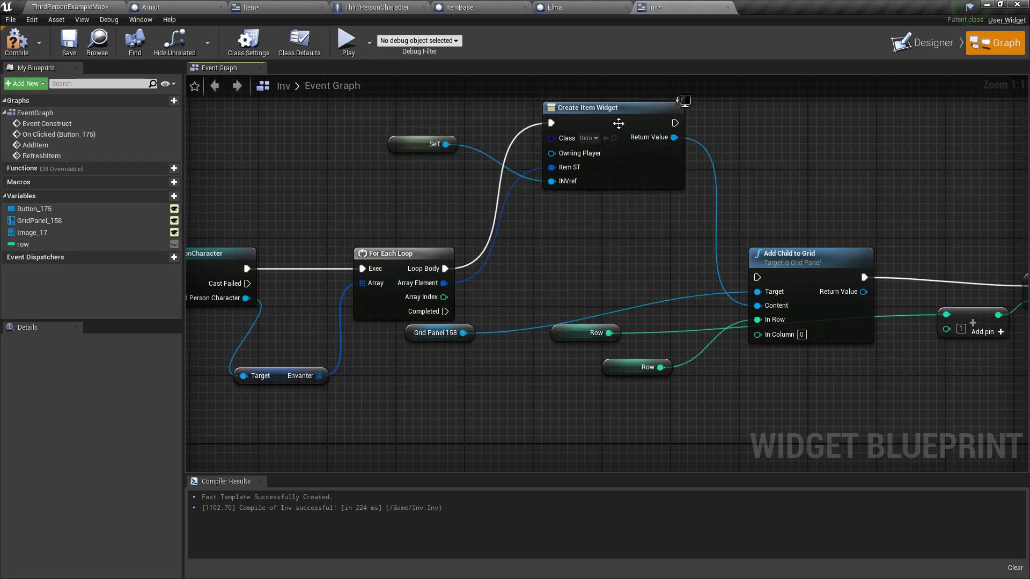
{"action": "left_click_drag", "start_coordinate": [617, 124], "coordinate": [571, 234]}
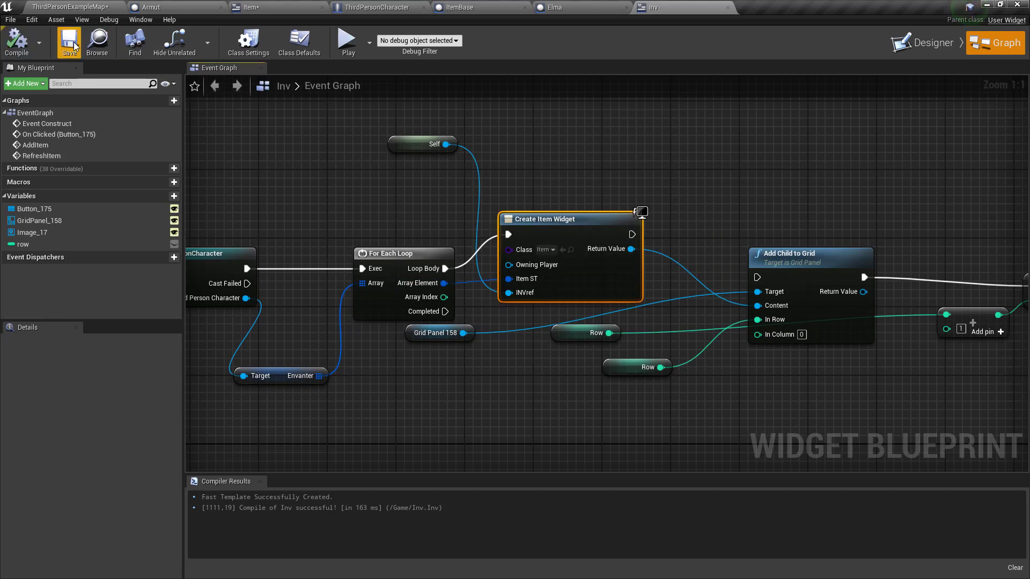
Switch to the Item widget's Event Graph and save it
{"action": "left_click", "coordinate": [599, 7]}
{"action": "left_click", "coordinate": [460, 7]}
{"action": "left_click", "coordinate": [317, 7]}
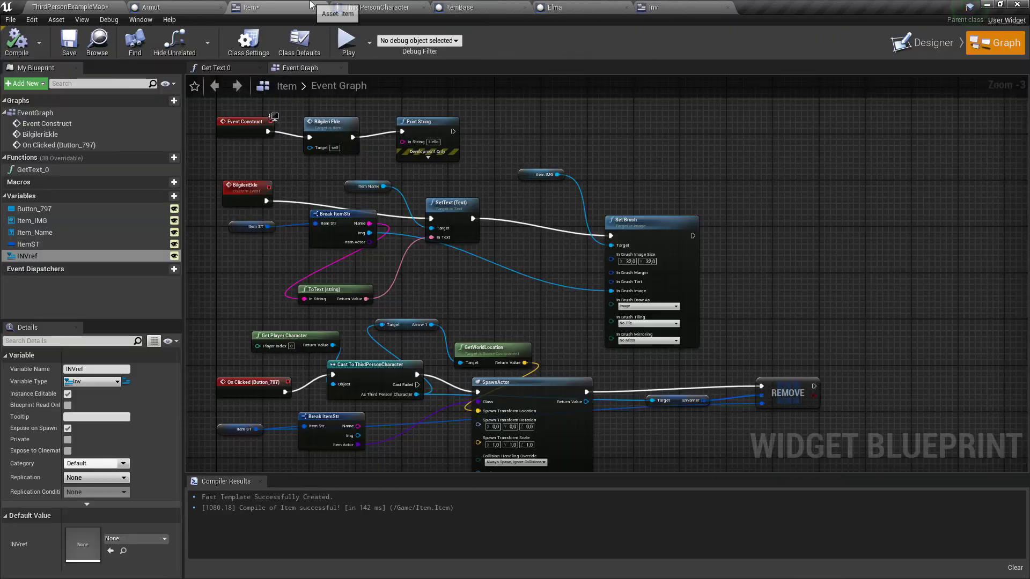
{"action": "left_click", "coordinate": [70, 47]}
{"action": "scroll", "coordinate": [564, 241], "scroll_direction": "down", "scroll_amount": 2}
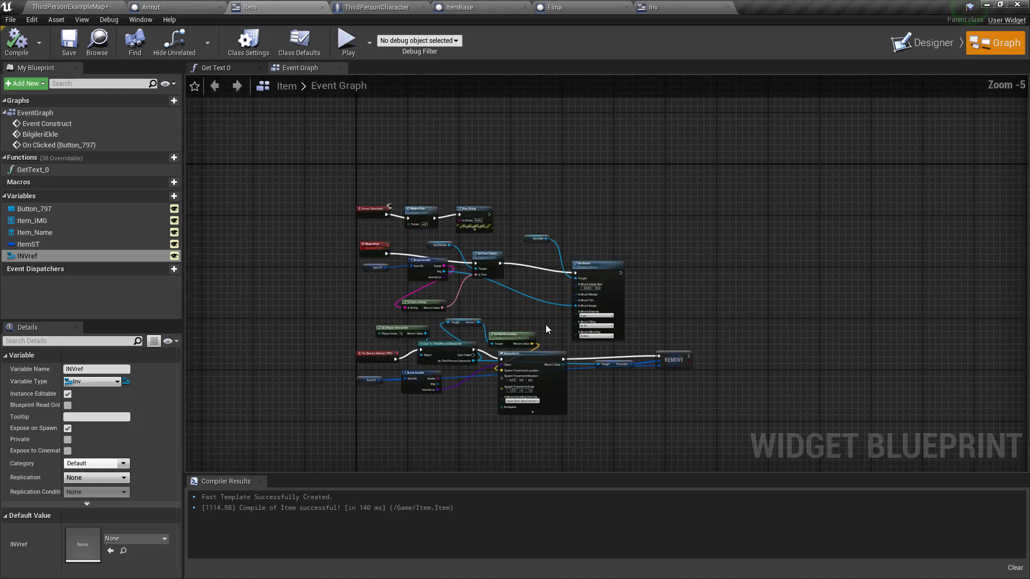
{"action": "scroll", "coordinate": [585, 322], "scroll_direction": "up", "scroll_amount": 3}
{"action": "scroll", "coordinate": [589, 336], "scroll_direction": "up", "scroll_amount": 2}
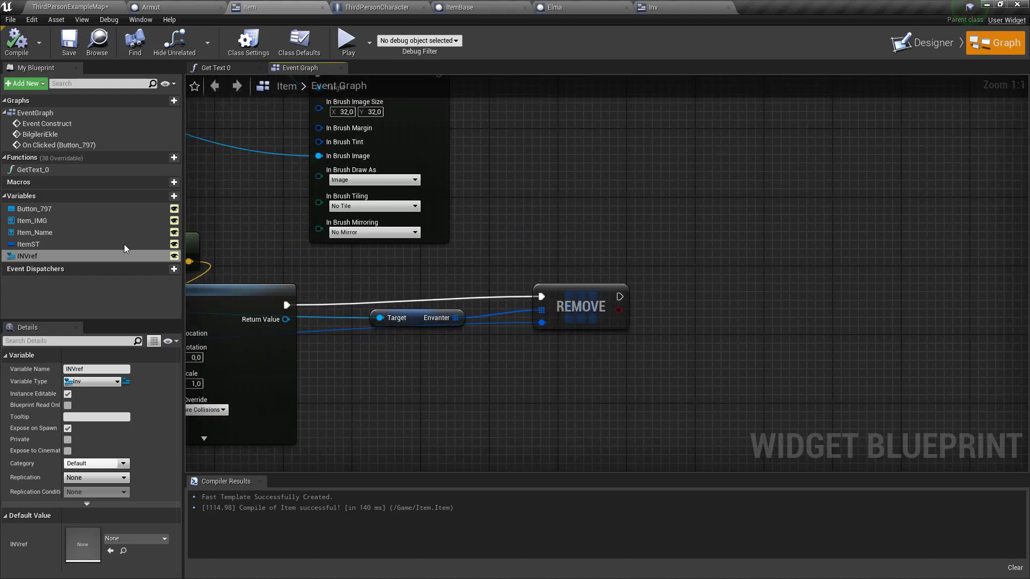
Add an INVref getter and a Refresh Item call on it, run after REMOVE
{"action": "mouse_move", "coordinate": [27, 256]}
{"action": "left_mouse_down"}
{"action": "mouse_move", "coordinate": [629, 277]}
{"action": "mouse_move", "coordinate": [569, 239]}
{"action": "mouse_move", "coordinate": [658, 217]}
{"action": "mouse_move", "coordinate": [688, 293]}
{"action": "left_mouse_up"}
{"action": "left_click", "coordinate": [611, 278]}
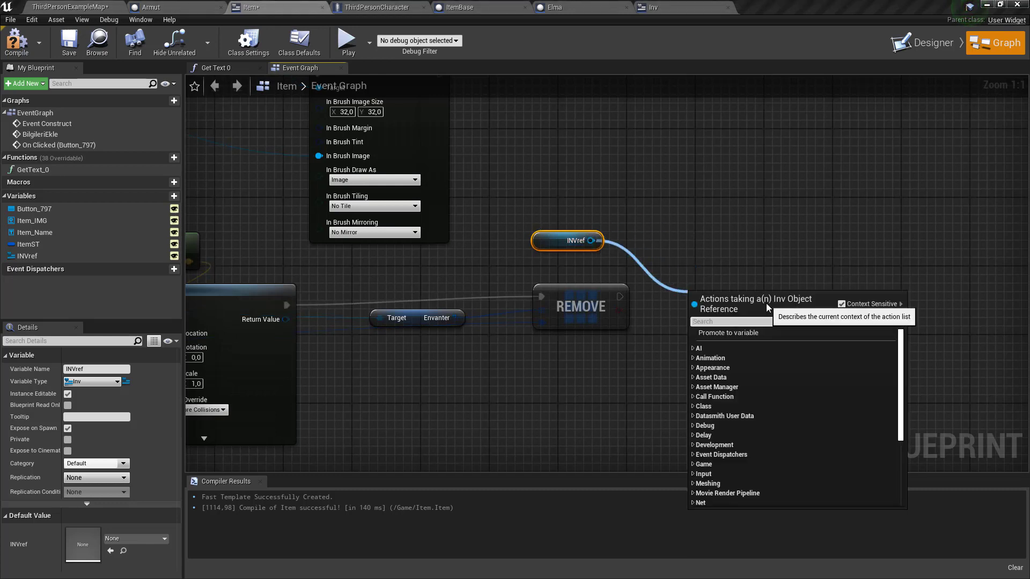
{"action": "type", "text": "re"}
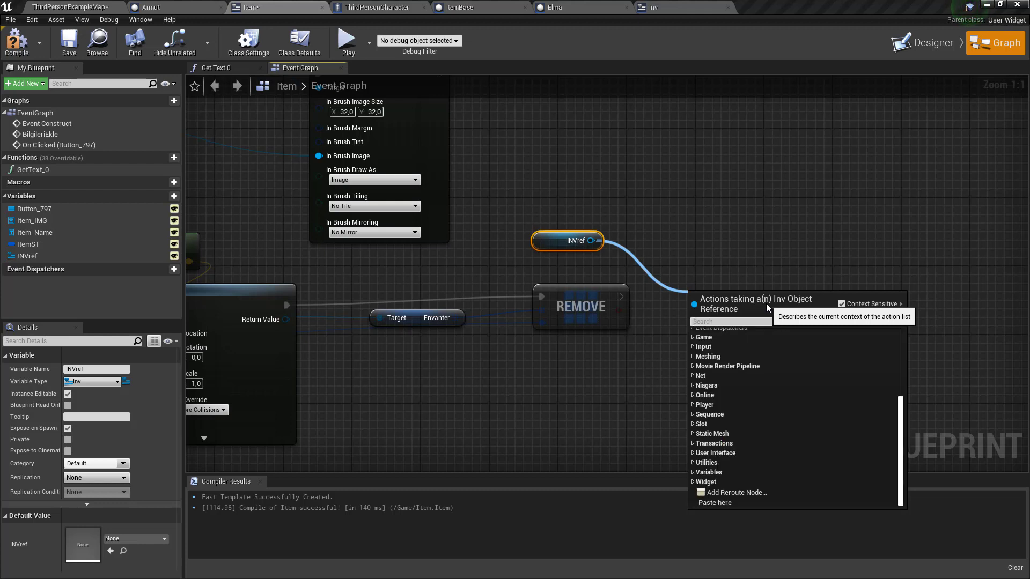
{"action": "type", "text": "fres"}
{"action": "key", "text": "Return"}
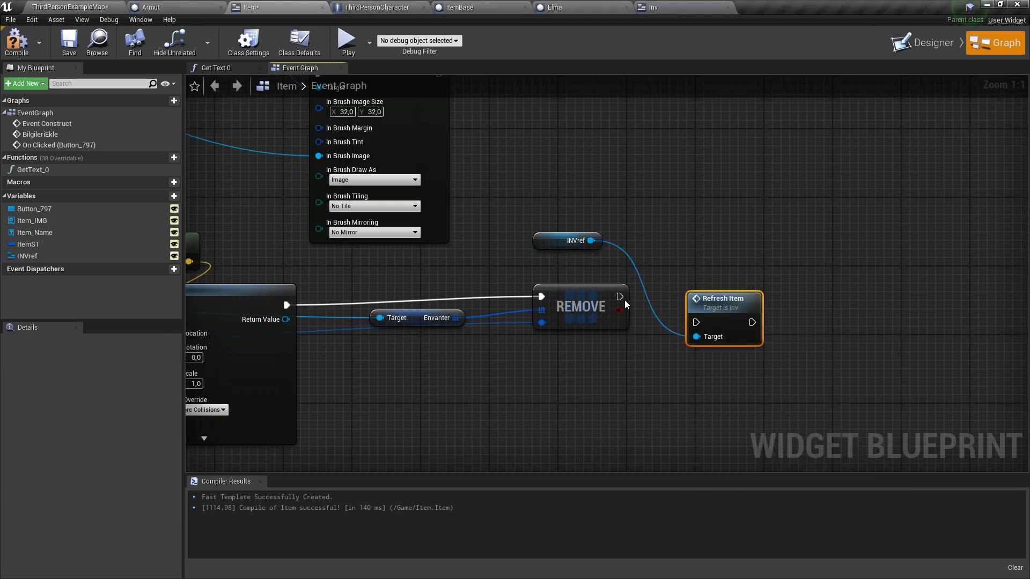
{"action": "left_click_drag", "start_coordinate": [706, 324], "coordinate": [696, 322]}
Run a brief play-test of ThirdPersonExampleMap, then save all unsaved assets
{"action": "left_click", "coordinate": [70, 6]}
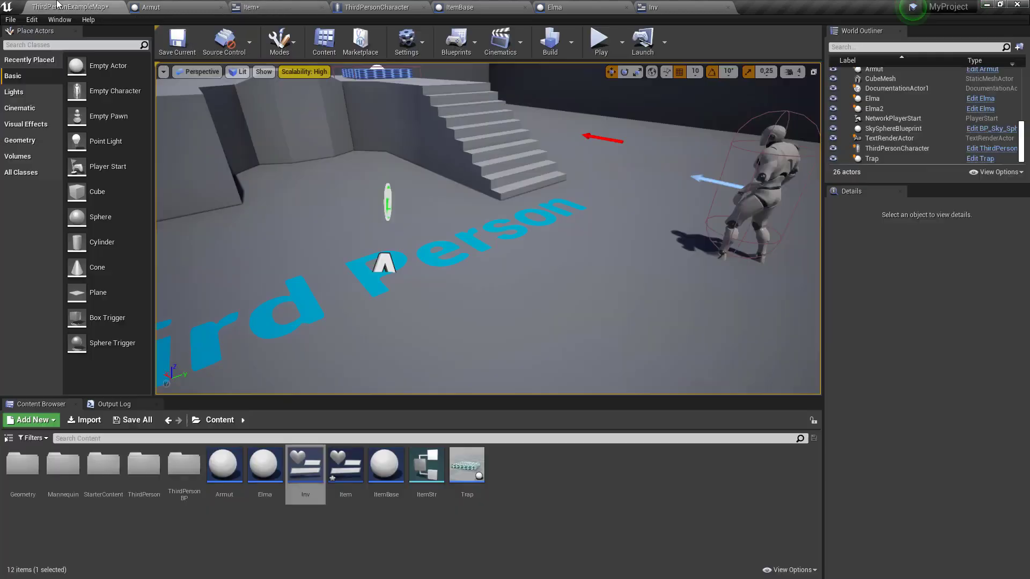
{"action": "left_click", "coordinate": [598, 30]}
{"action": "key", "text": "w"}
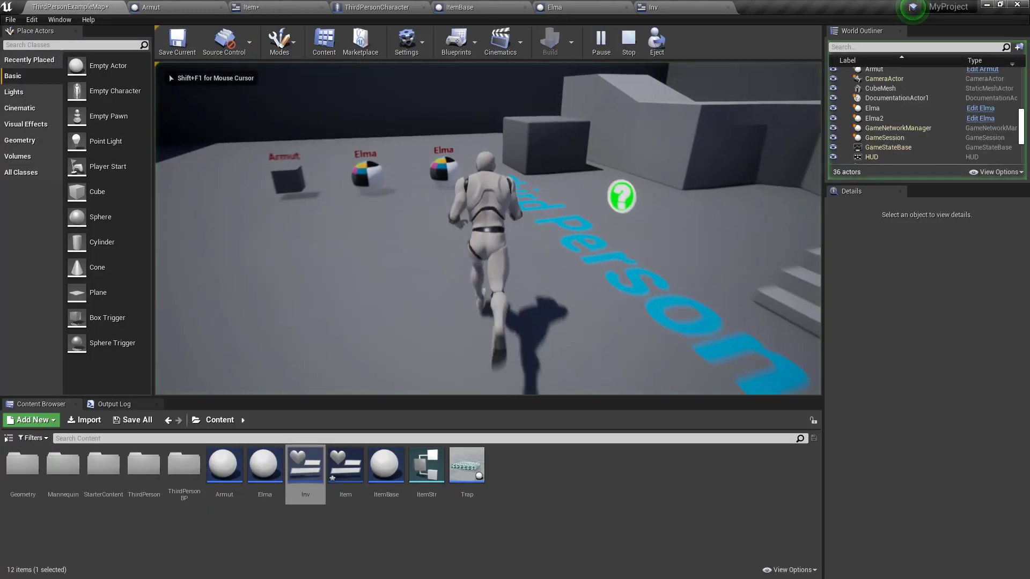
{"action": "key", "text": "Escape"}
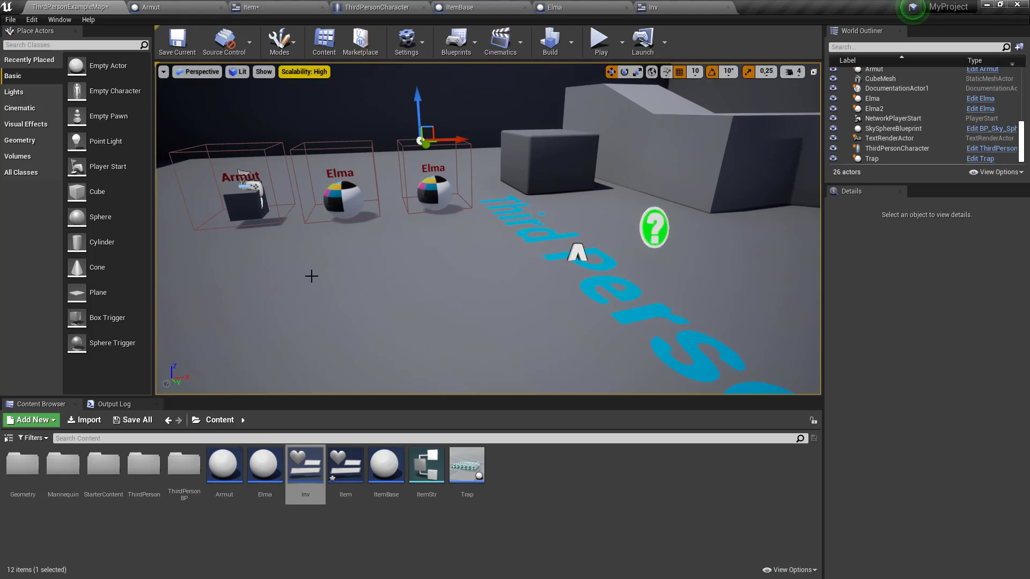
{"action": "left_click", "coordinate": [149, 425]}
{"action": "left_click", "coordinate": [612, 393]}
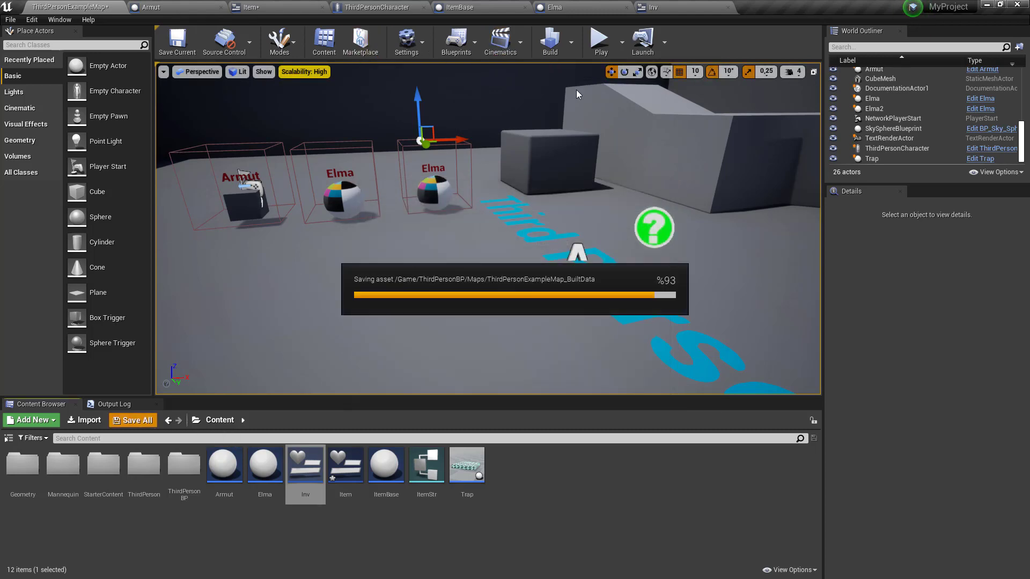
Play the level again, running and jumping to the items and opening the inventory panel
{"action": "left_click", "coordinate": [600, 43]}
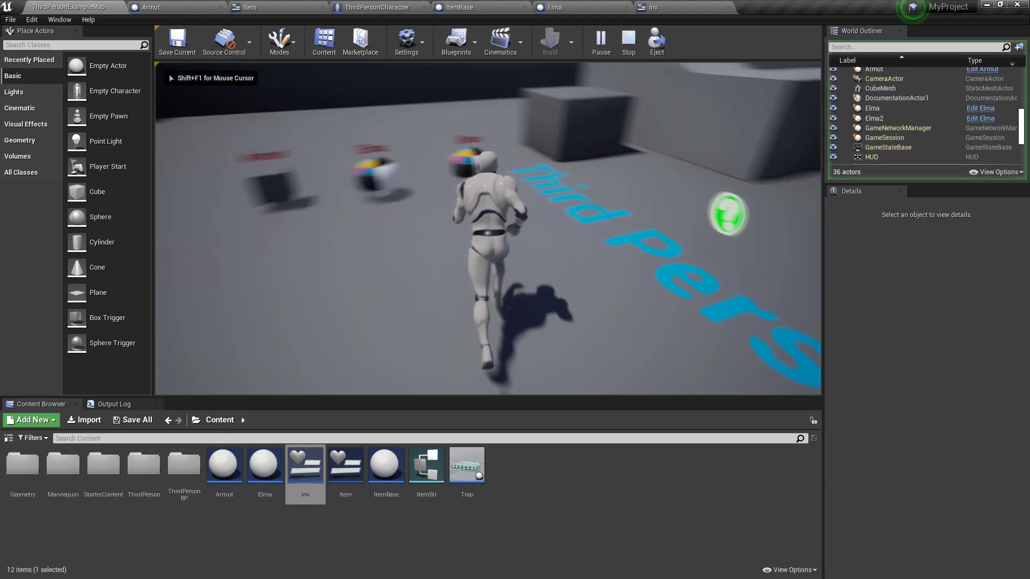
{"action": "key", "text": "w"}
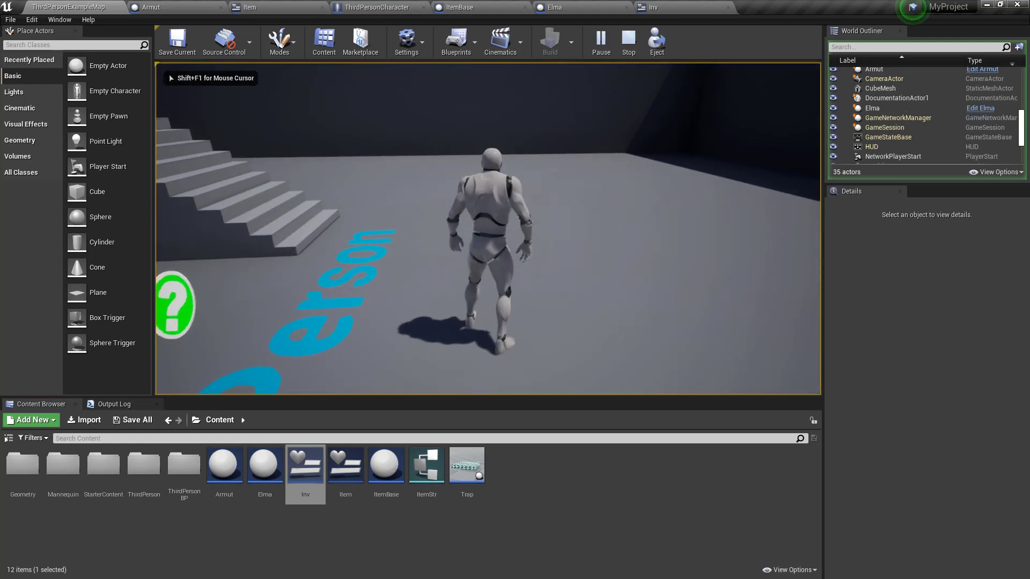
{"action": "key", "text": "i"}
{"action": "key", "text": "i"}
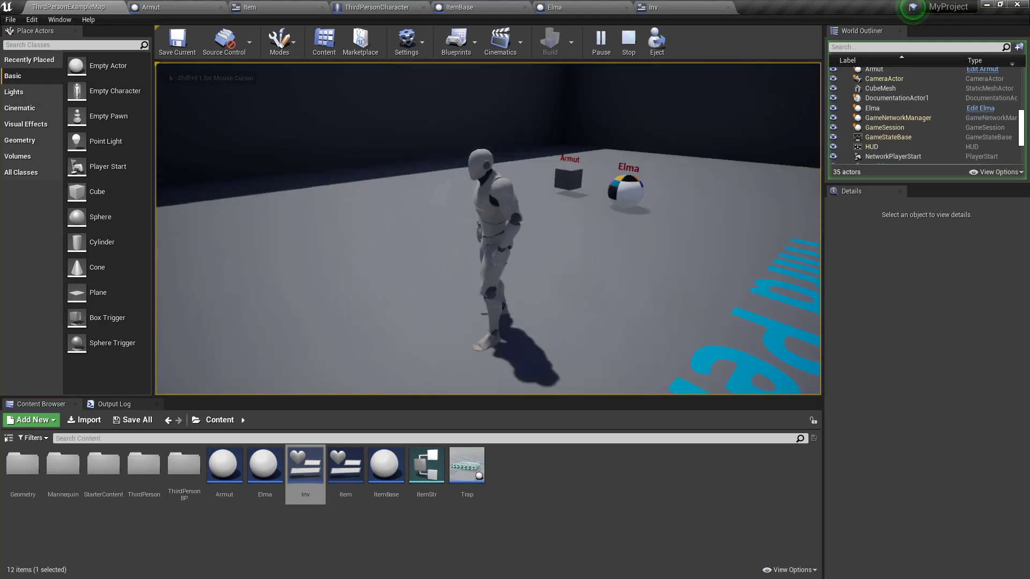
{"action": "key", "text": "w"}
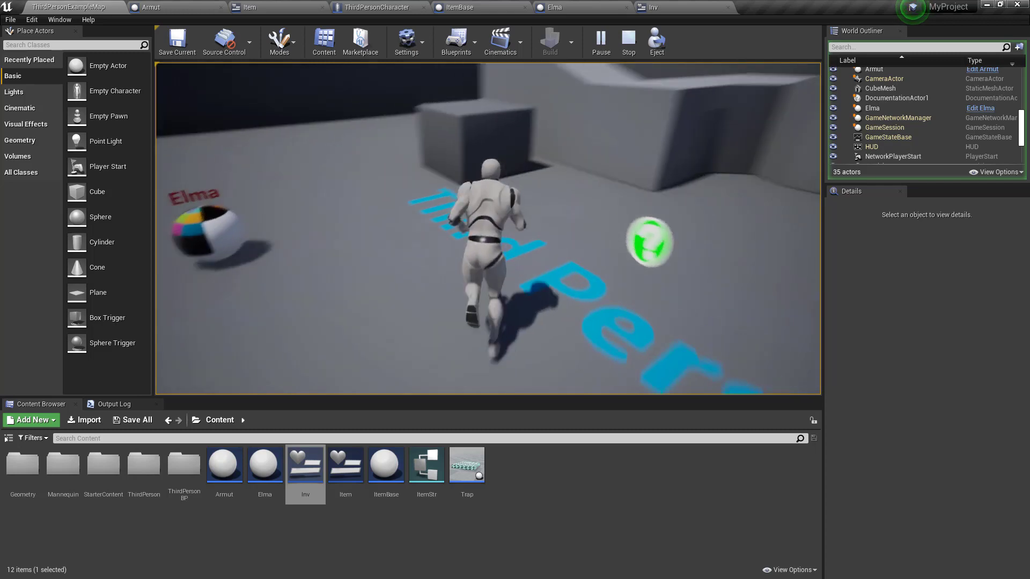
{"action": "key", "text": "space"}
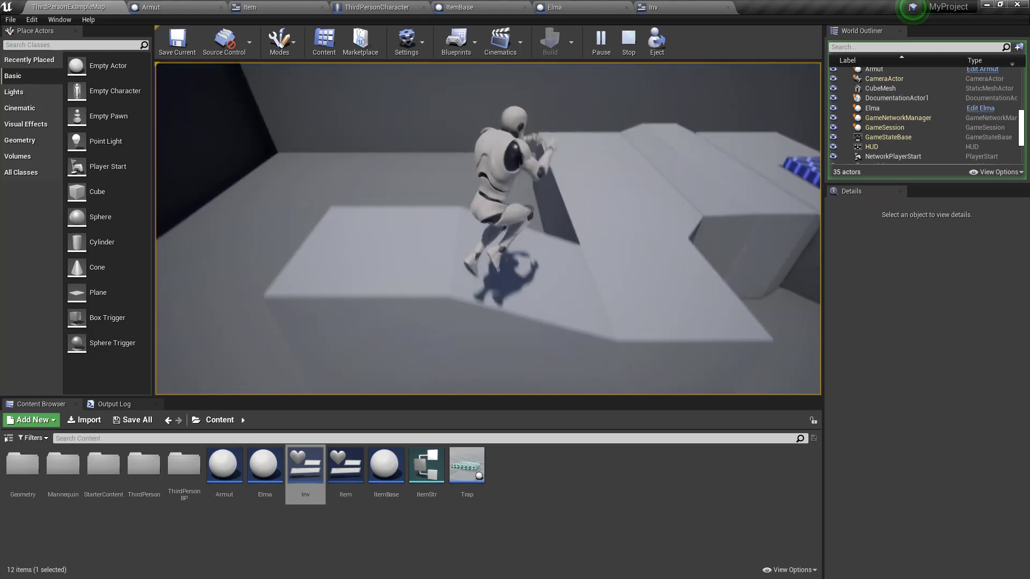
{"action": "key", "text": "i"}
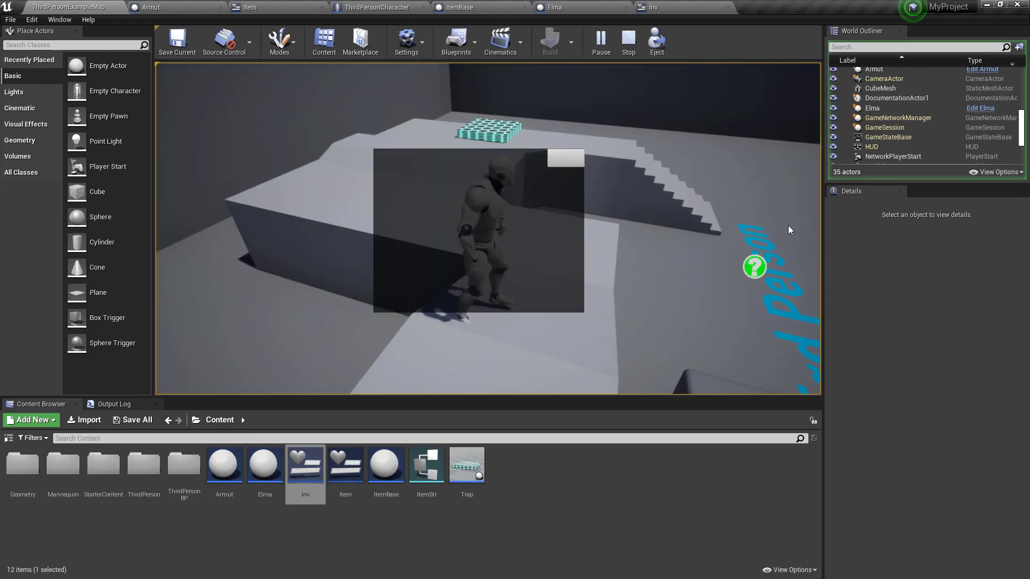
{"action": "key", "text": "Escape"}
Look through the Armut, Item, Elma, ItemBase and ThirdPersonCharacter tabs, ending on the Inv widget's graph
{"action": "left_click", "coordinate": [151, 7]}
{"action": "left_click", "coordinate": [271, 6]}
{"action": "left_click", "coordinate": [271, 6]}
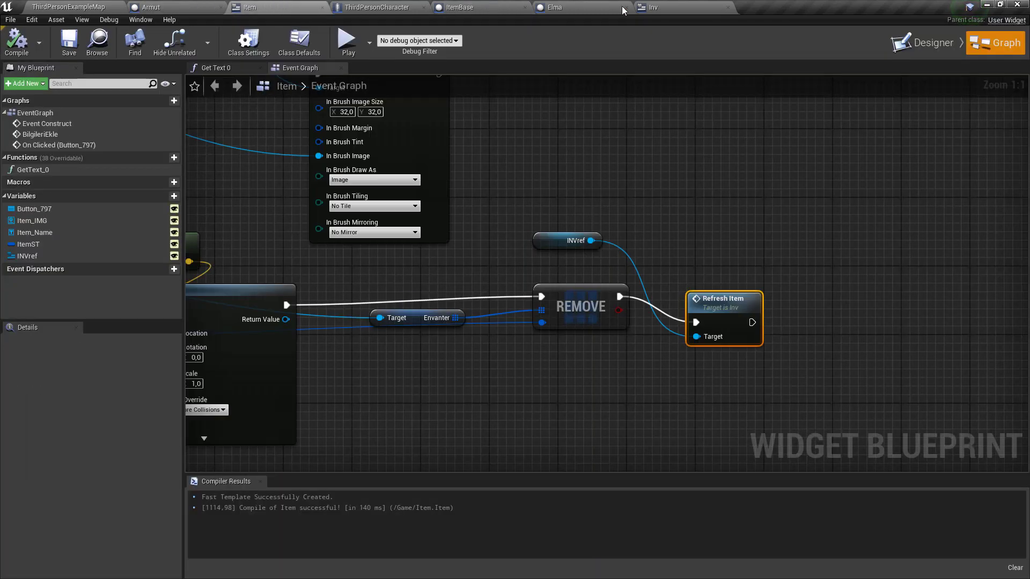
{"action": "left_click", "coordinate": [654, 7]}
{"action": "left_click", "coordinate": [593, 7]}
{"action": "left_click", "coordinate": [459, 5]}
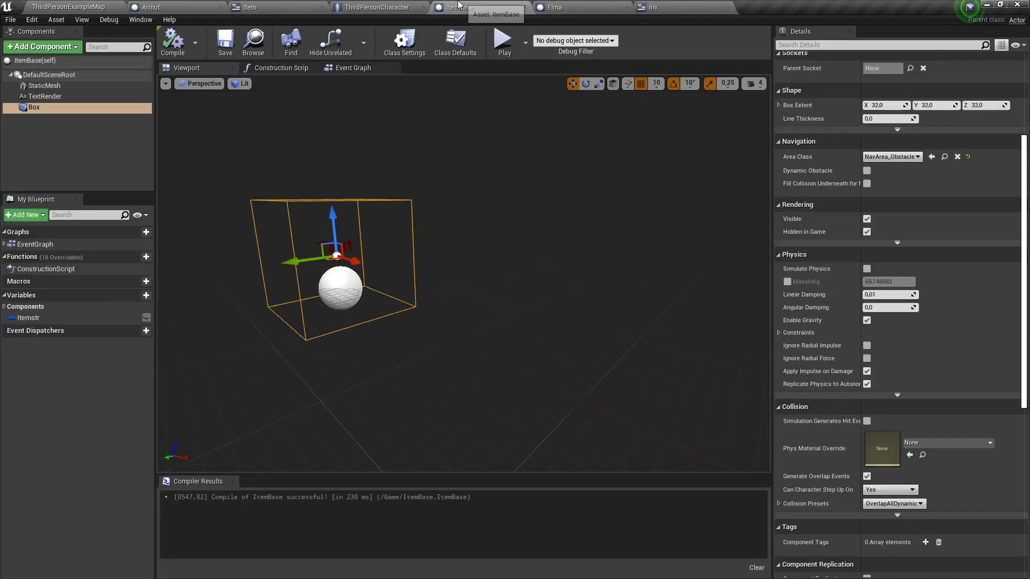
{"action": "left_click", "coordinate": [414, 5]}
{"action": "left_click", "coordinate": [250, 7]}
{"action": "left_click", "coordinate": [655, 7]}
Wire Create Item Widget's exec output into Add Child to Grid's exec input
{"action": "scroll", "coordinate": [582, 317], "scroll_direction": "down", "scroll_amount": 3}
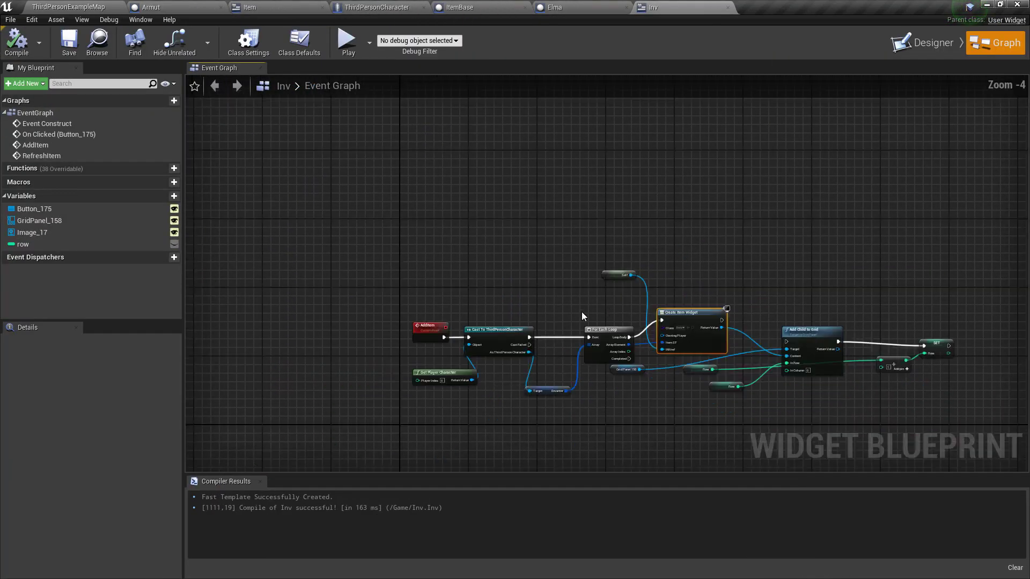
{"action": "scroll", "coordinate": [478, 314], "scroll_direction": "down", "scroll_amount": 3}
{"action": "scroll", "coordinate": [469, 269], "scroll_direction": "up", "scroll_amount": 3}
{"action": "scroll", "coordinate": [469, 269], "scroll_direction": "up", "scroll_amount": 2}
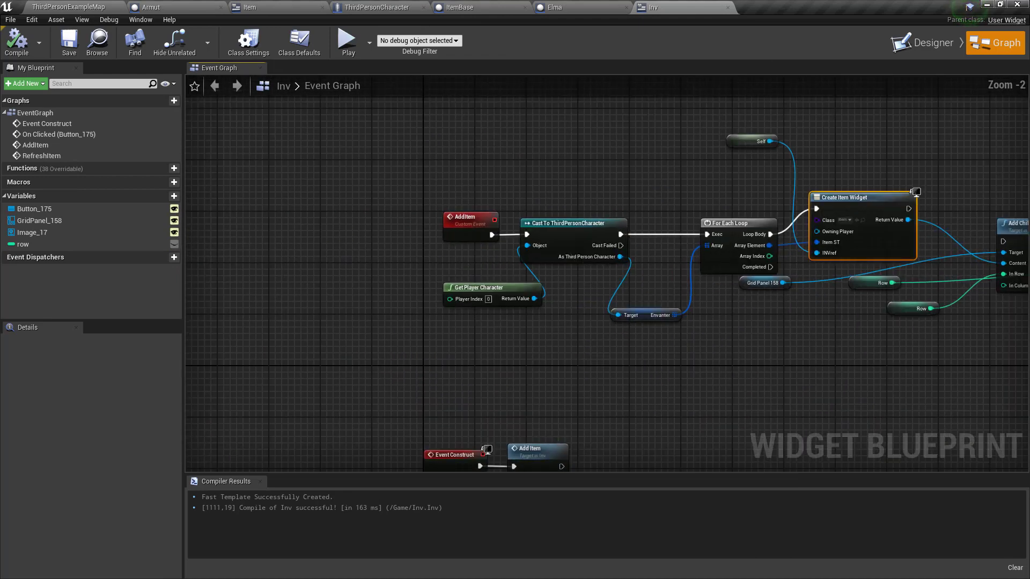
{"action": "right_click_drag", "start_coordinate": [519, 288], "coordinate": [513, 260]}
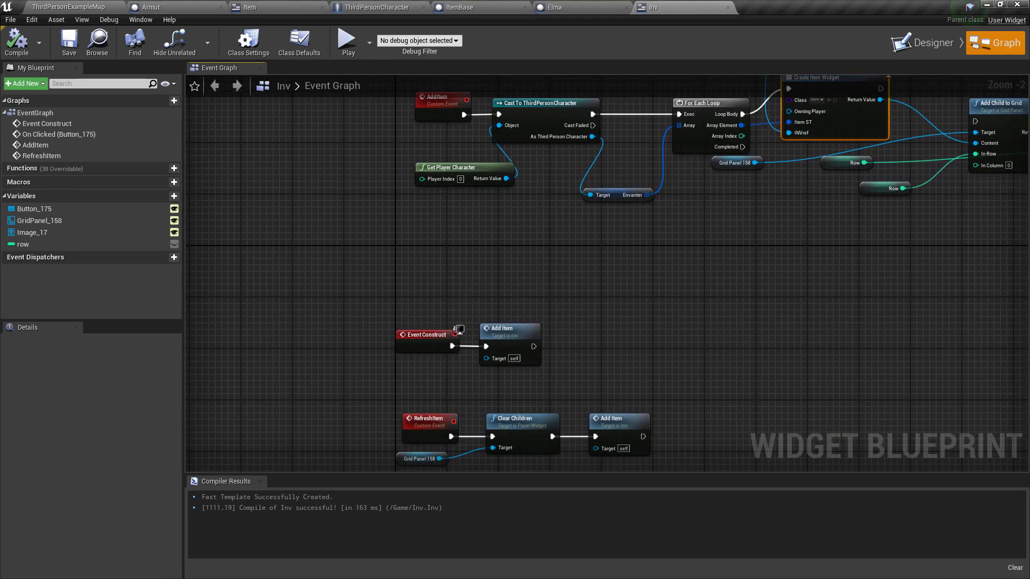
{"action": "mouse_move", "coordinate": [456, 331]}
{"action": "right_mouse_down"}
{"action": "mouse_move", "coordinate": [236, 244]}
{"action": "mouse_move", "coordinate": [413, 314]}
{"action": "right_mouse_up"}
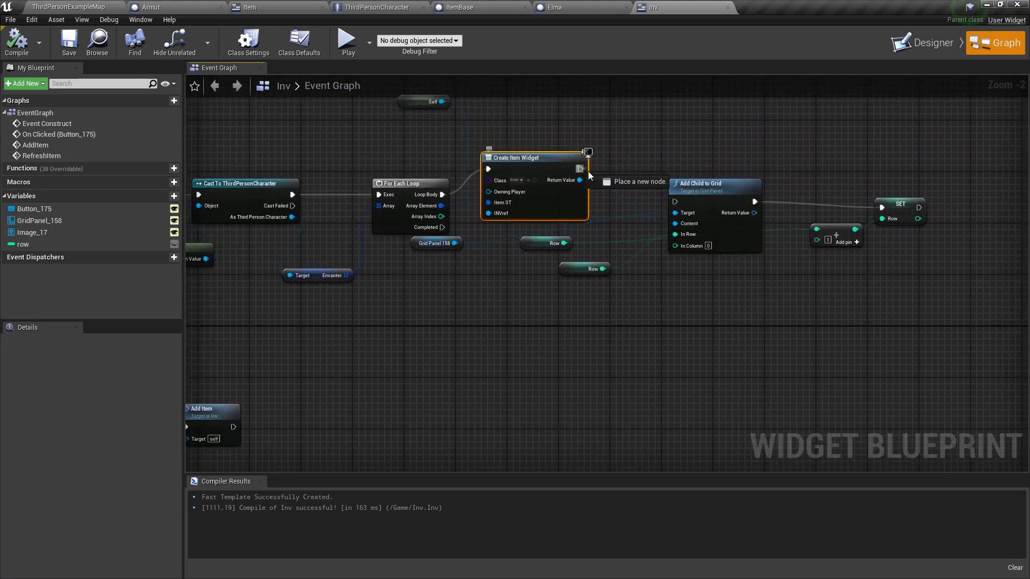
{"action": "left_click_drag", "start_coordinate": [581, 169], "coordinate": [675, 202]}
Start a play session and drop Elma from the inventory twice, running between drops
{"action": "left_click", "coordinate": [90, 6]}
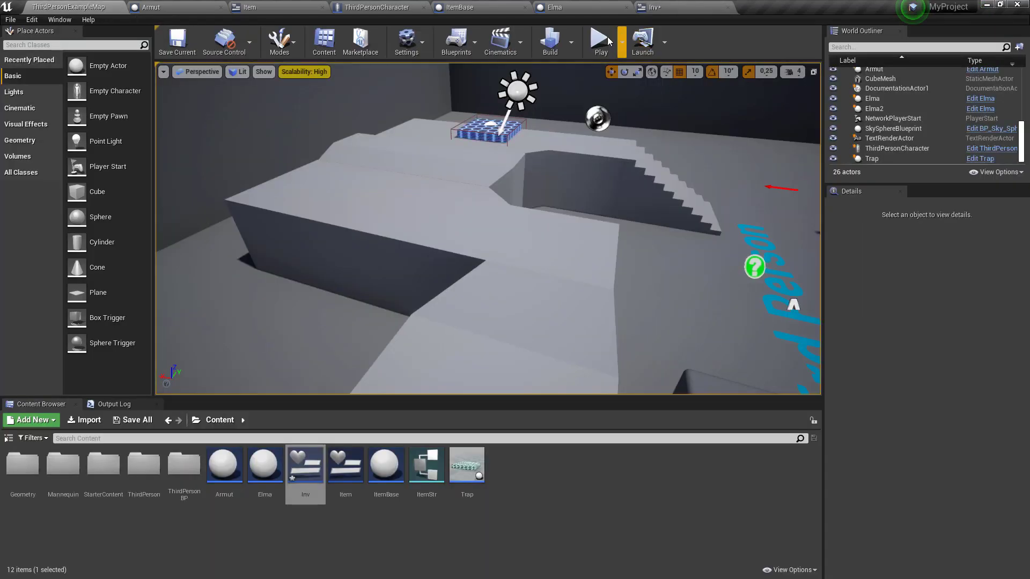
{"action": "left_click", "coordinate": [603, 40]}
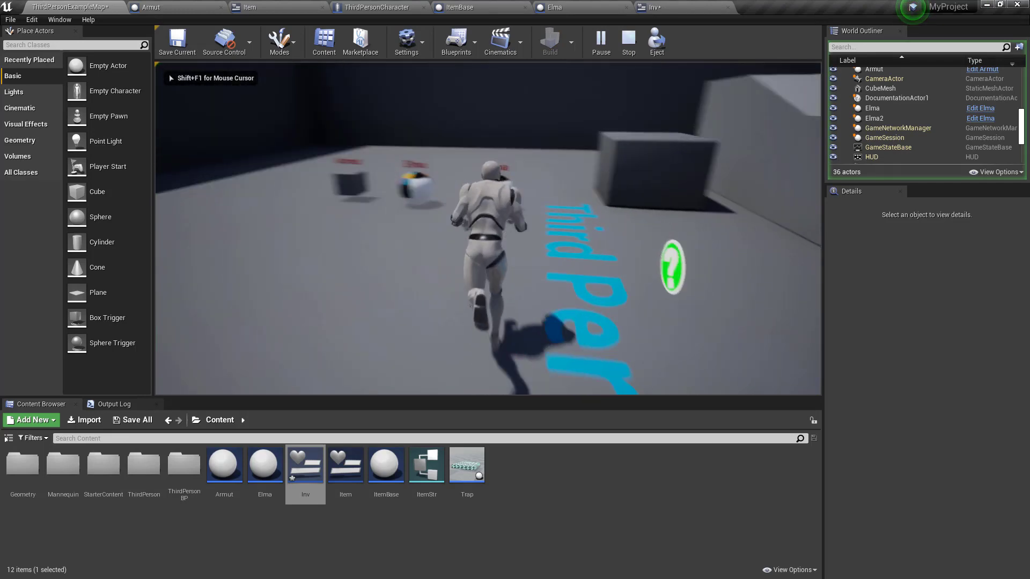
{"action": "key", "text": "i"}
{"action": "key", "text": "i"}
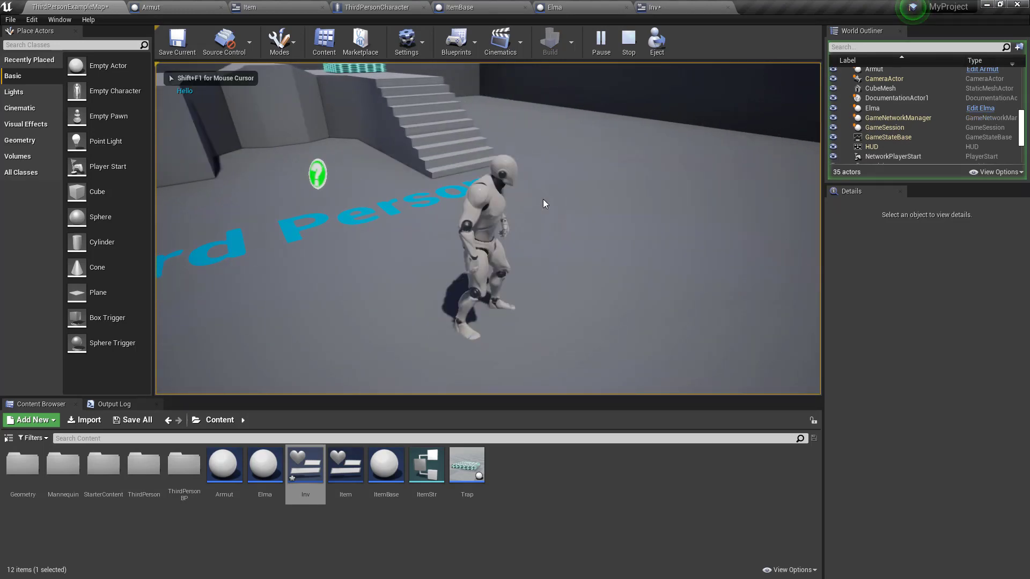
{"action": "key", "text": "i"}
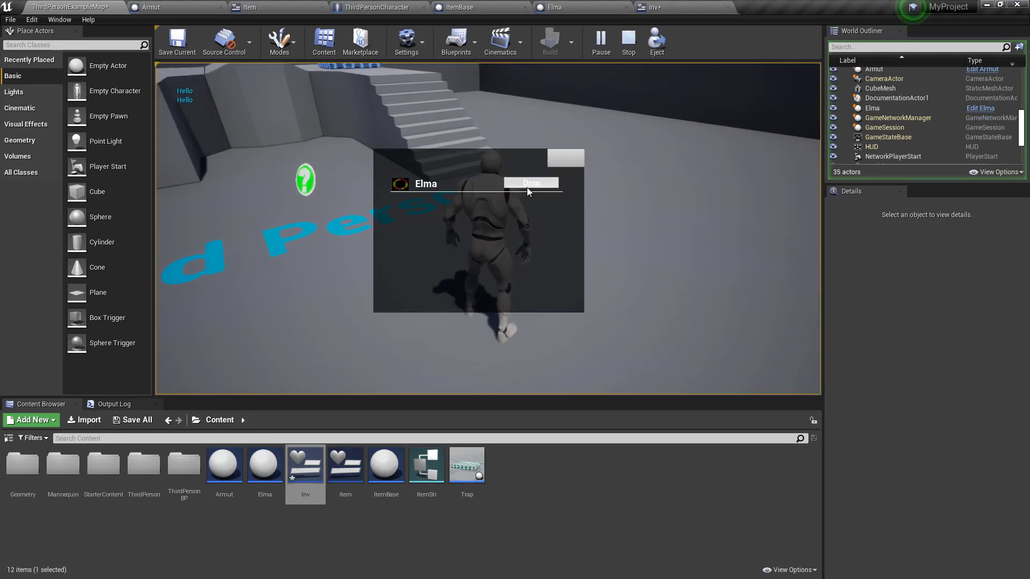
{"action": "left_click", "coordinate": [536, 184]}
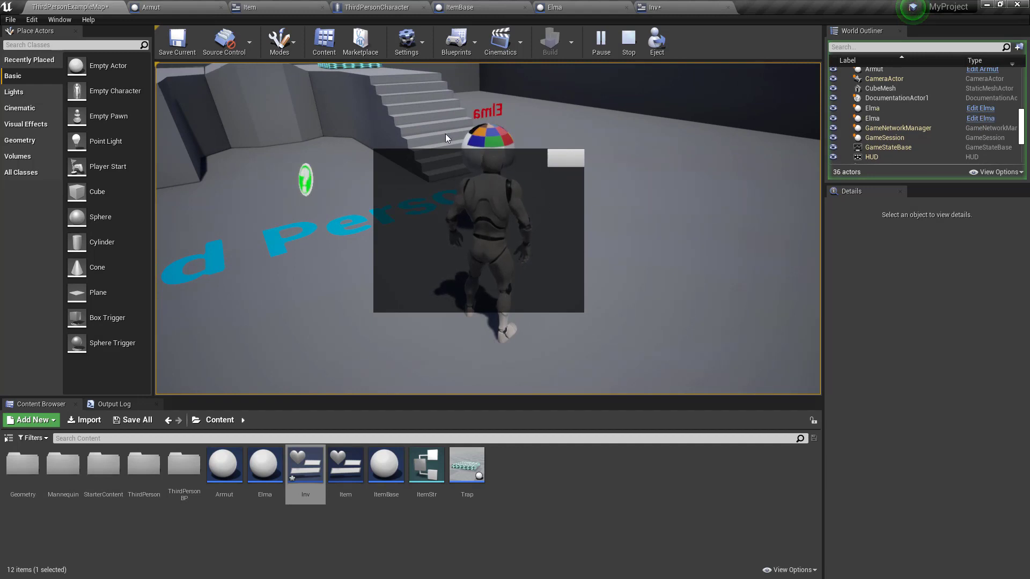
{"action": "key", "text": "i"}
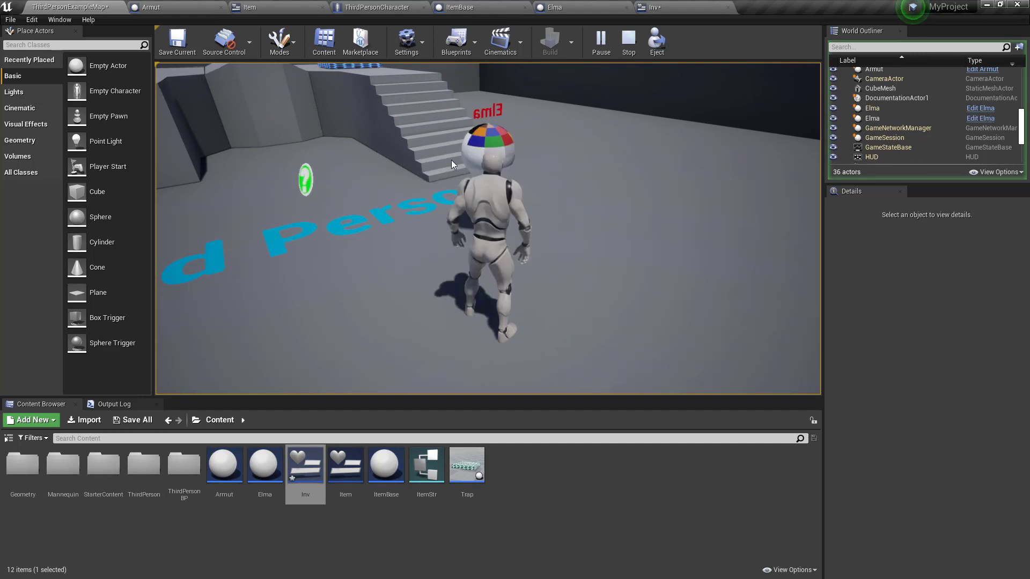
{"action": "key", "text": "d"}
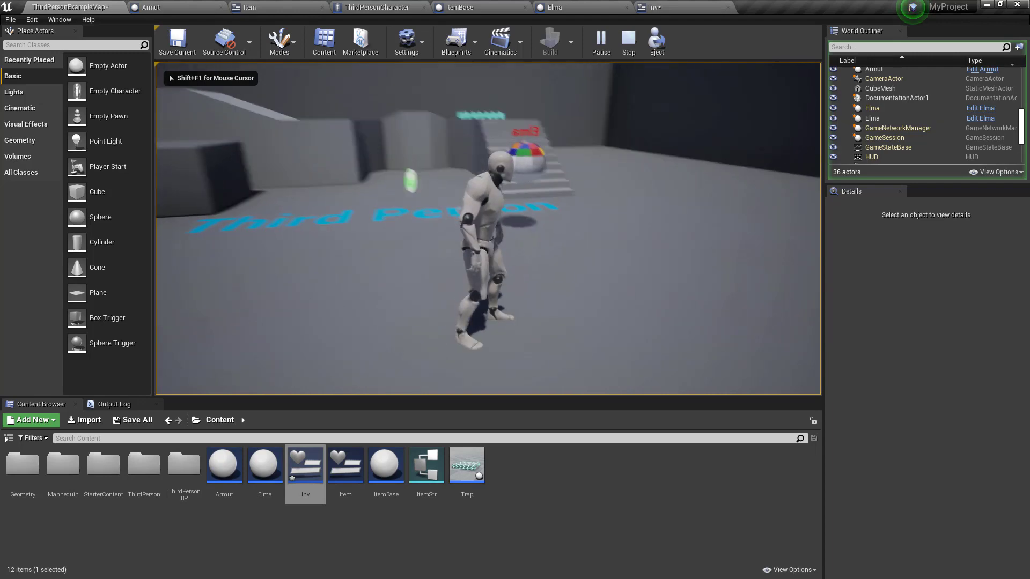
{"action": "key", "text": "w"}
{"action": "key", "text": "i"}
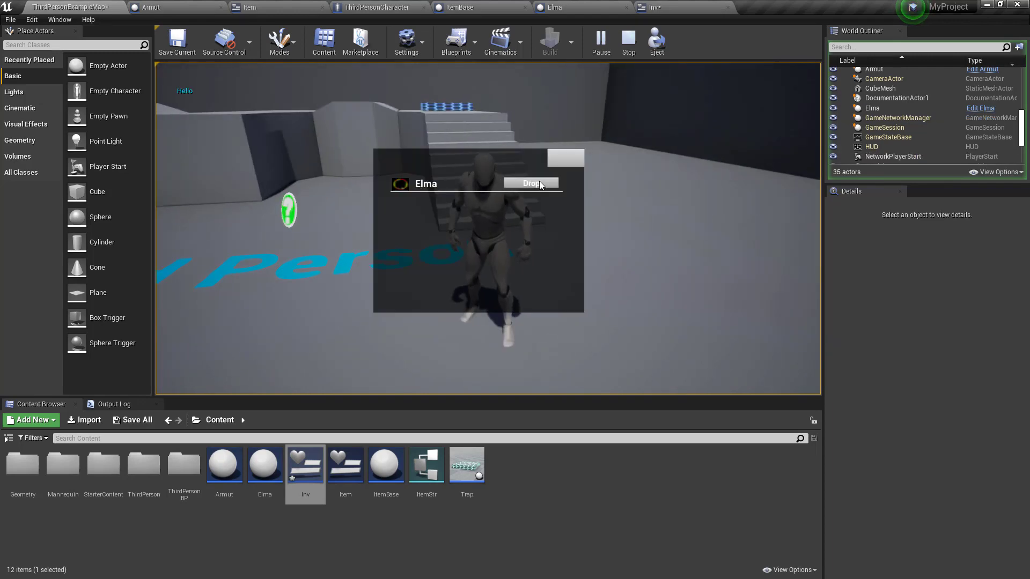
{"action": "left_click", "coordinate": [540, 184]}
{"action": "key", "text": "i"}
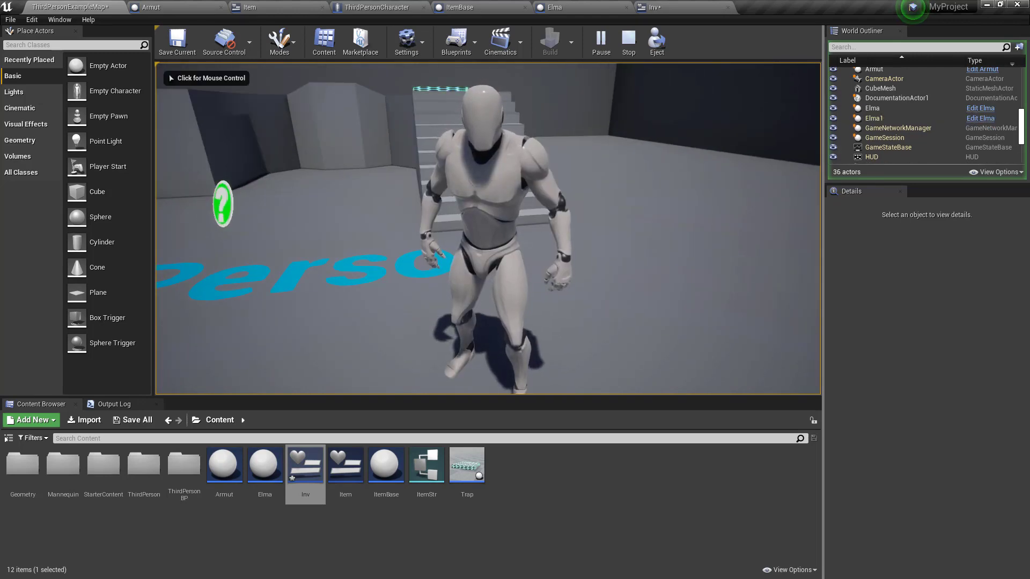
Keep collecting items and dropping the Elma and Armut entries from the inventory list
{"action": "key", "text": "w"}
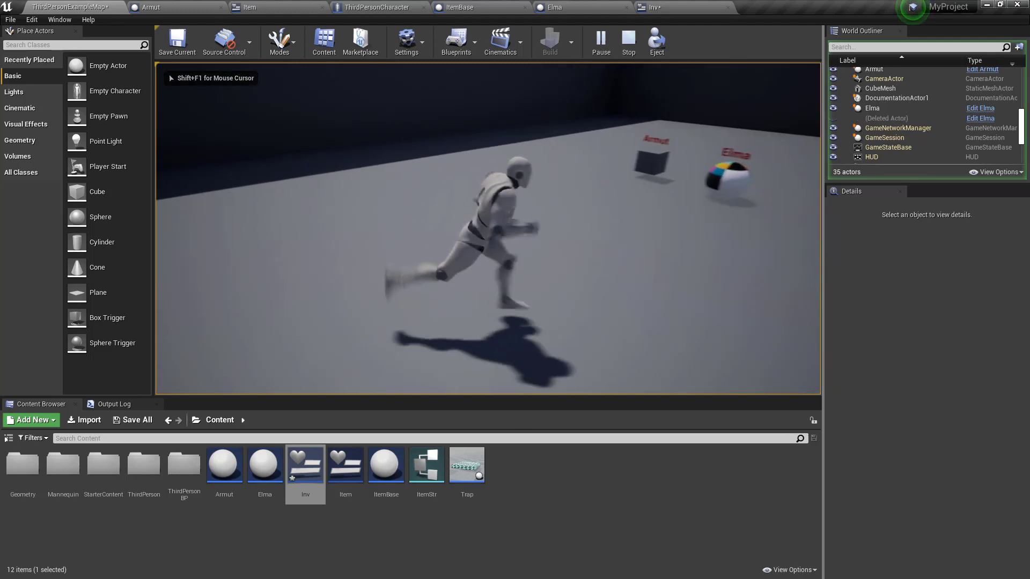
{"action": "key", "text": "i"}
{"action": "left_click", "coordinate": [541, 184]}
{"action": "key", "text": "i"}
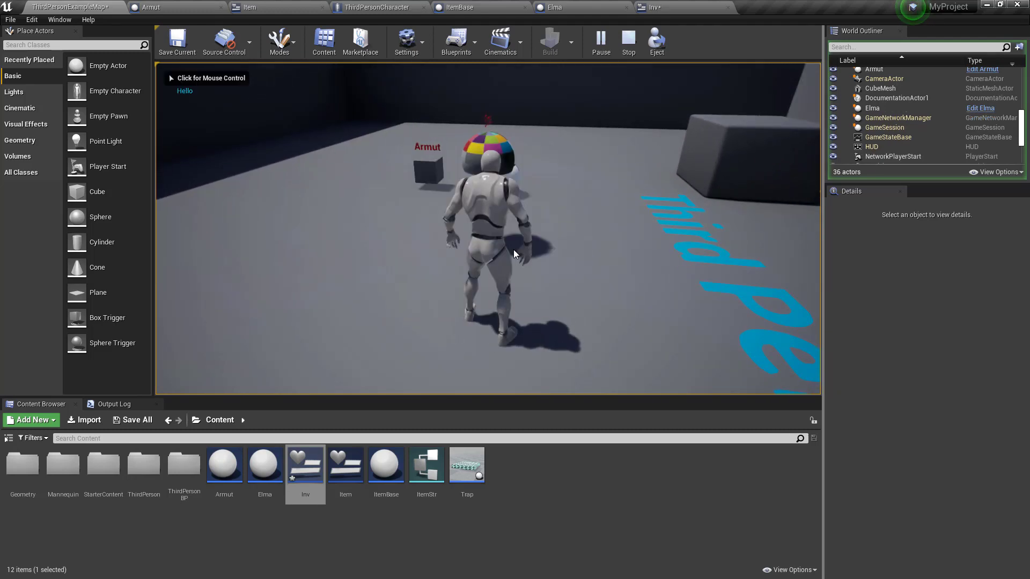
{"action": "key", "text": "w"}
{"action": "key", "text": "i"}
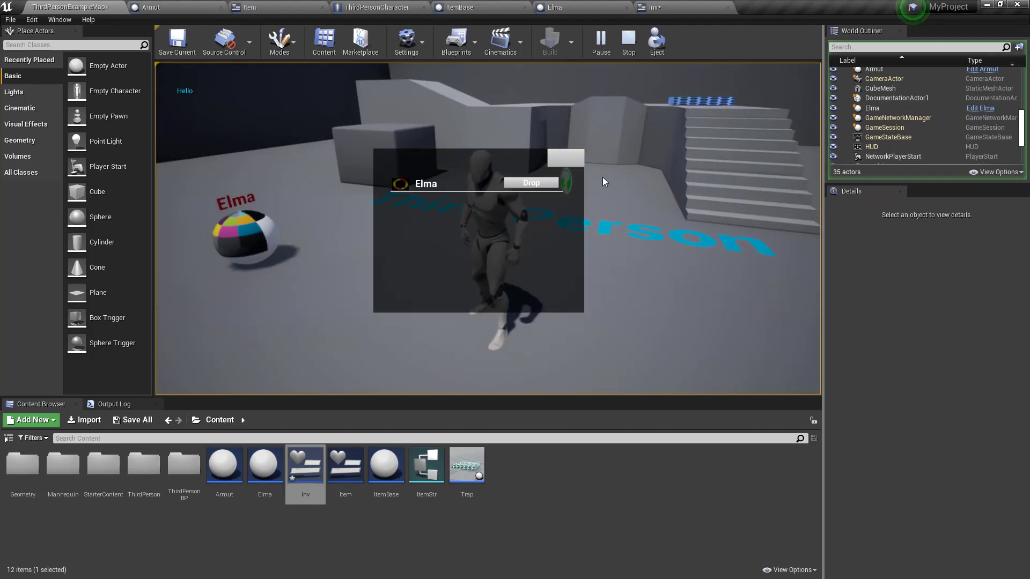
{"action": "left_click", "coordinate": [531, 183]}
{"action": "key", "text": "i"}
{"action": "key", "text": "w"}
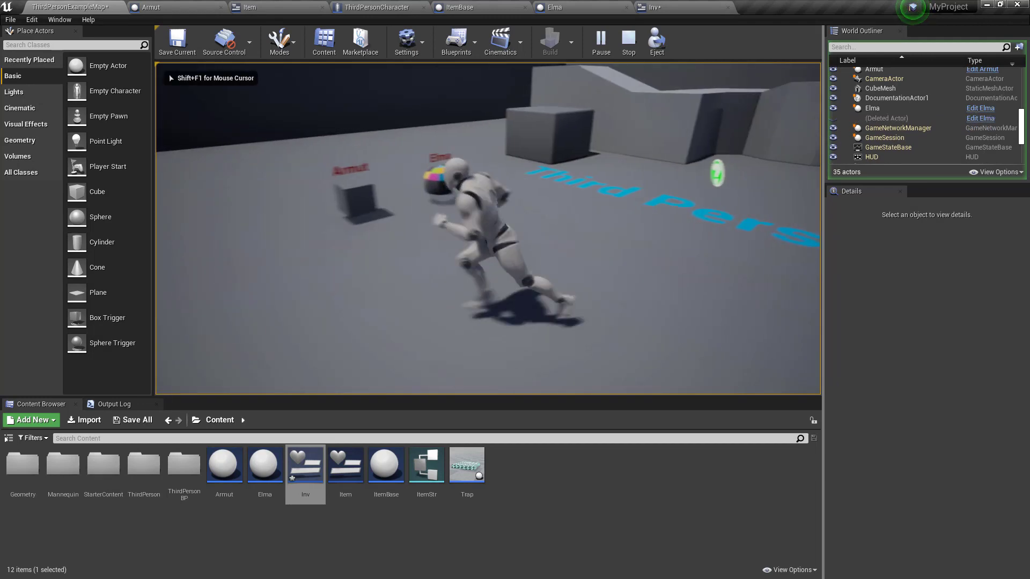
{"action": "key", "text": "i"}
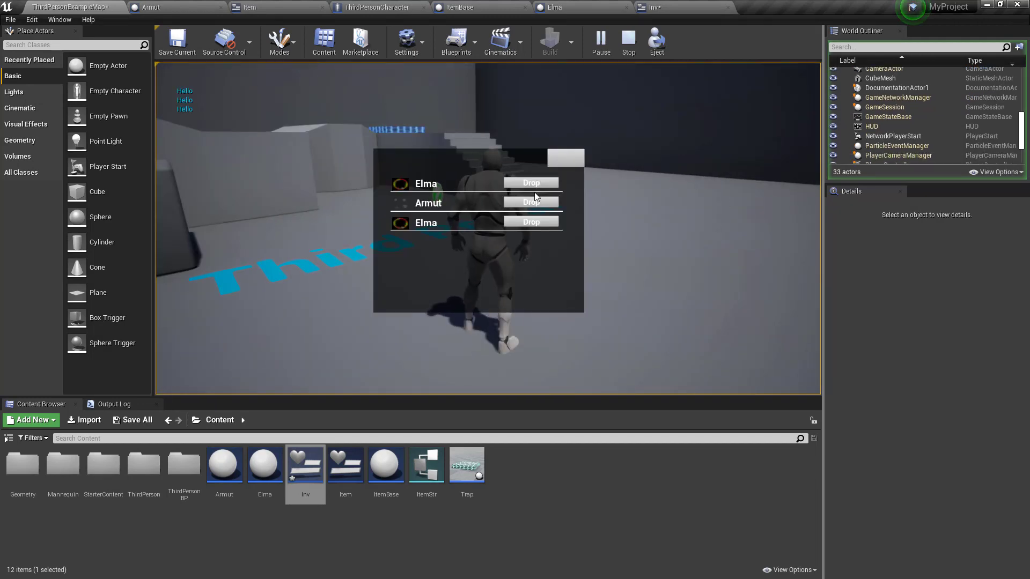
{"action": "left_click", "coordinate": [537, 185]}
{"action": "left_click", "coordinate": [535, 186]}
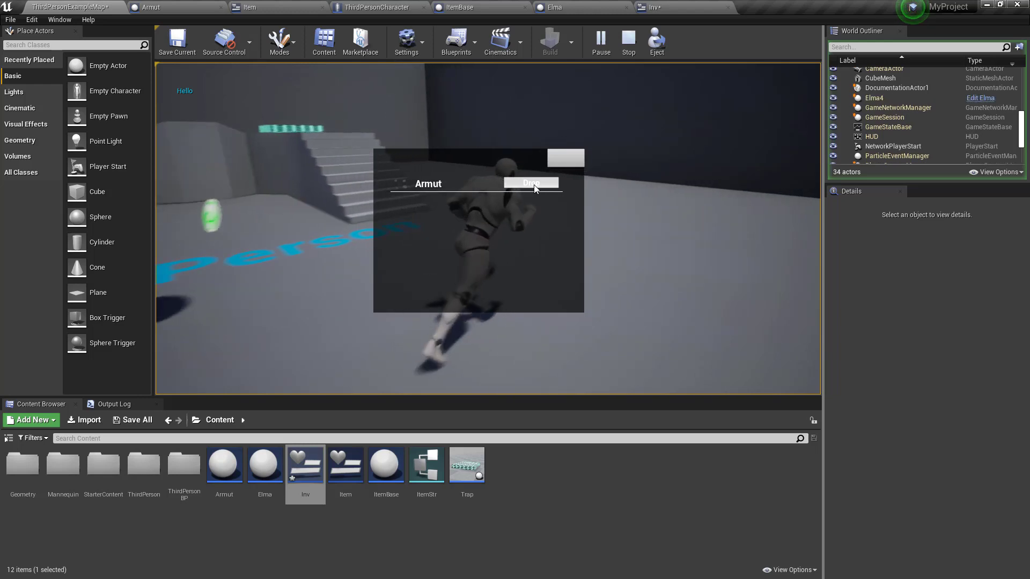
{"action": "key", "text": "i"}
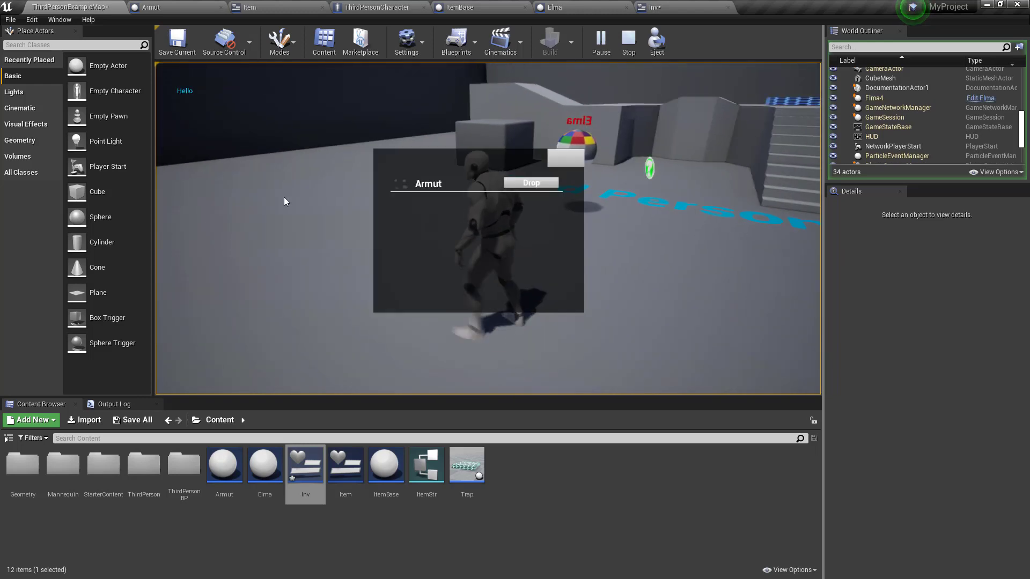
{"action": "left_click", "coordinate": [515, 182]}
Collect Armut and Elma, check the inventory, and stop the session
{"action": "left_click", "coordinate": [568, 204]}
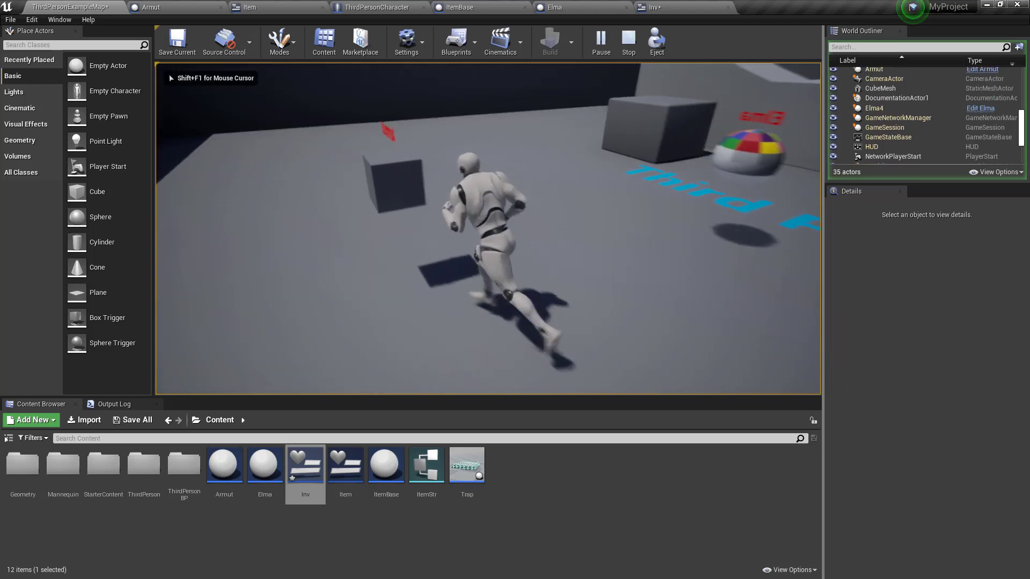
{"action": "key", "text": "w"}
{"action": "key", "text": "i"}
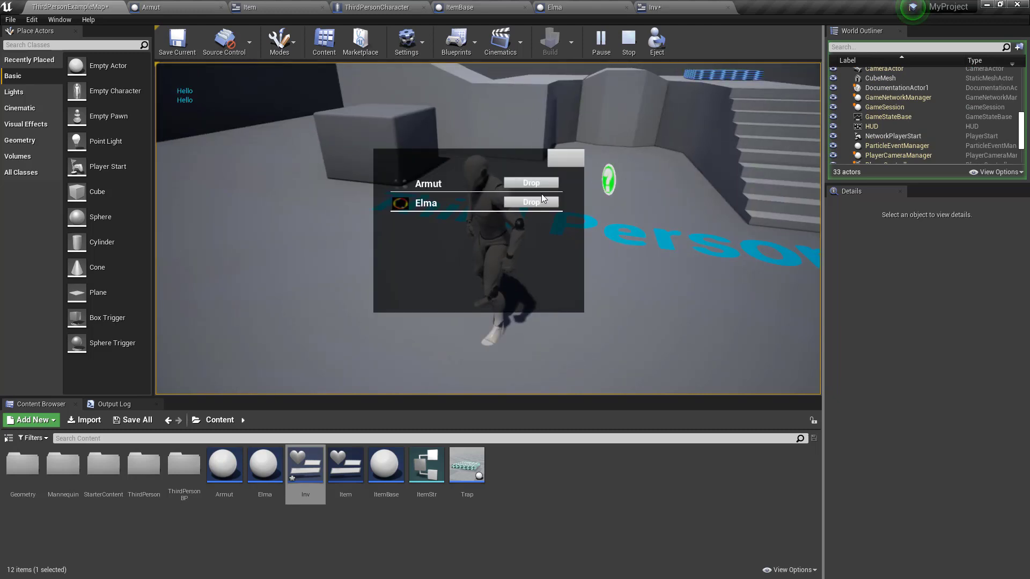
{"action": "key", "text": "Escape"}
Replay the level, pick up Elma, and drop both Elma entries from the inventory
{"action": "left_click", "coordinate": [602, 41]}
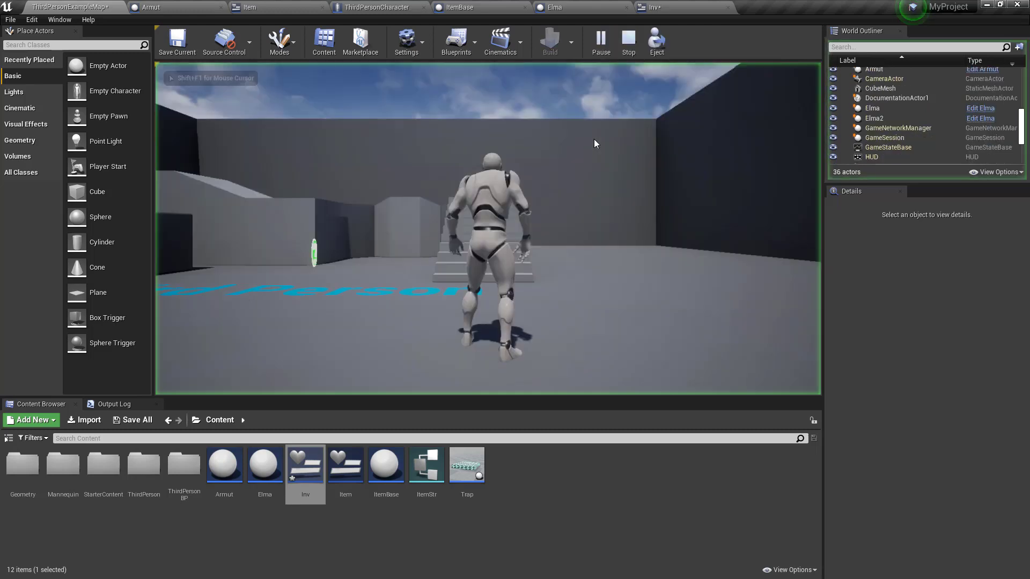
{"action": "key", "text": "w"}
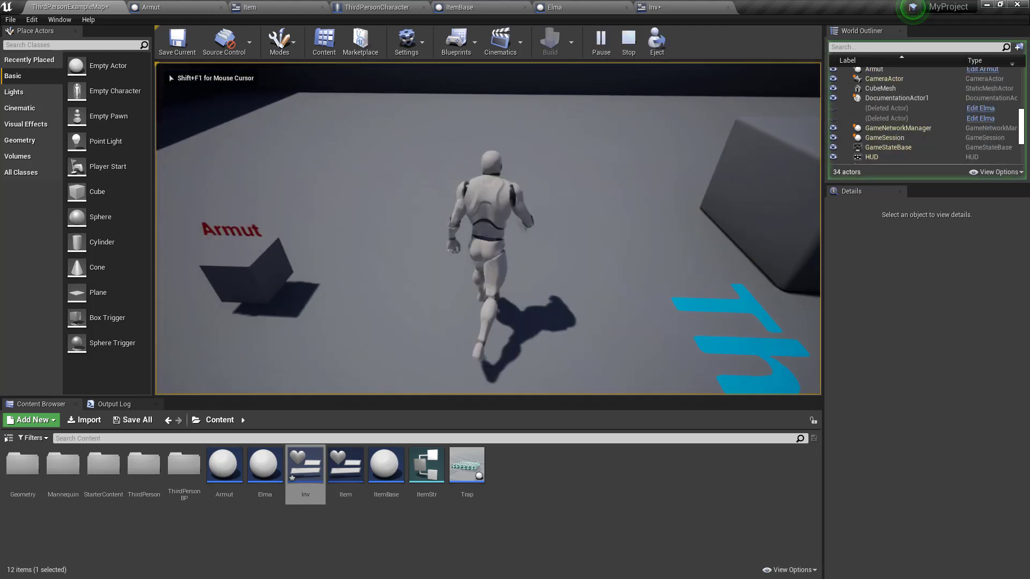
{"action": "key", "text": "i"}
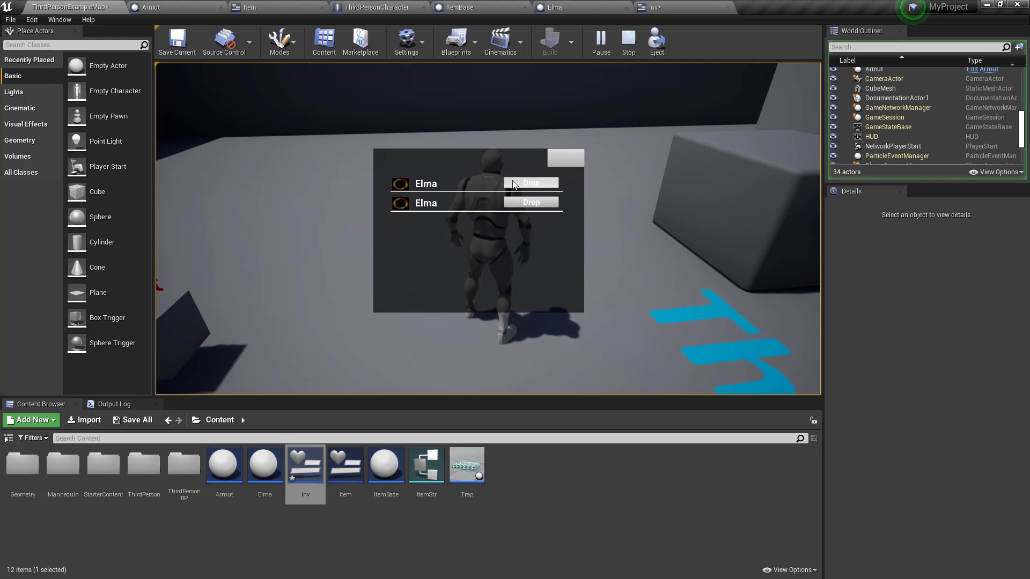
{"action": "left_click", "coordinate": [512, 180]}
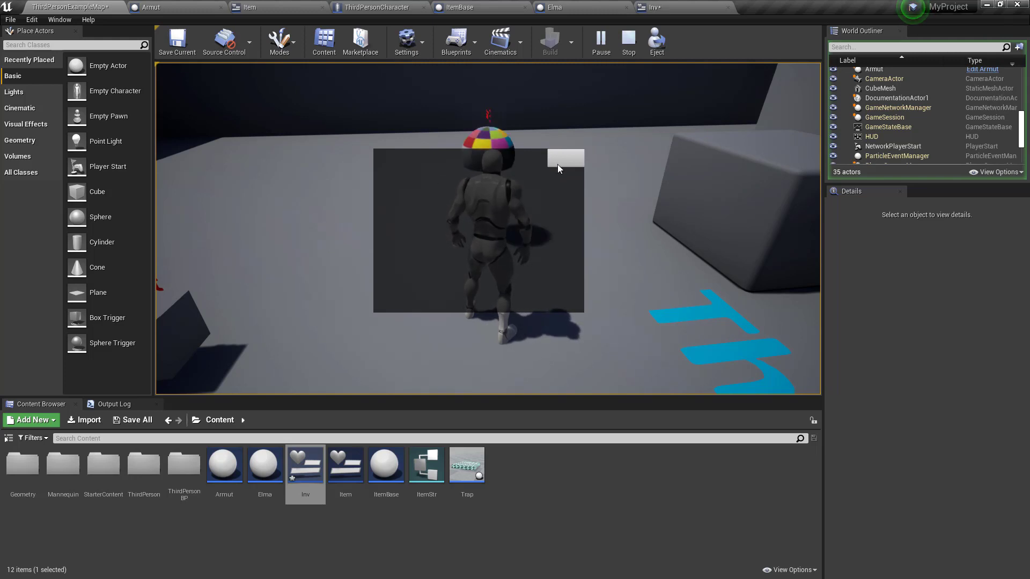
{"action": "left_click", "coordinate": [565, 162]}
{"action": "left_click", "coordinate": [556, 167]}
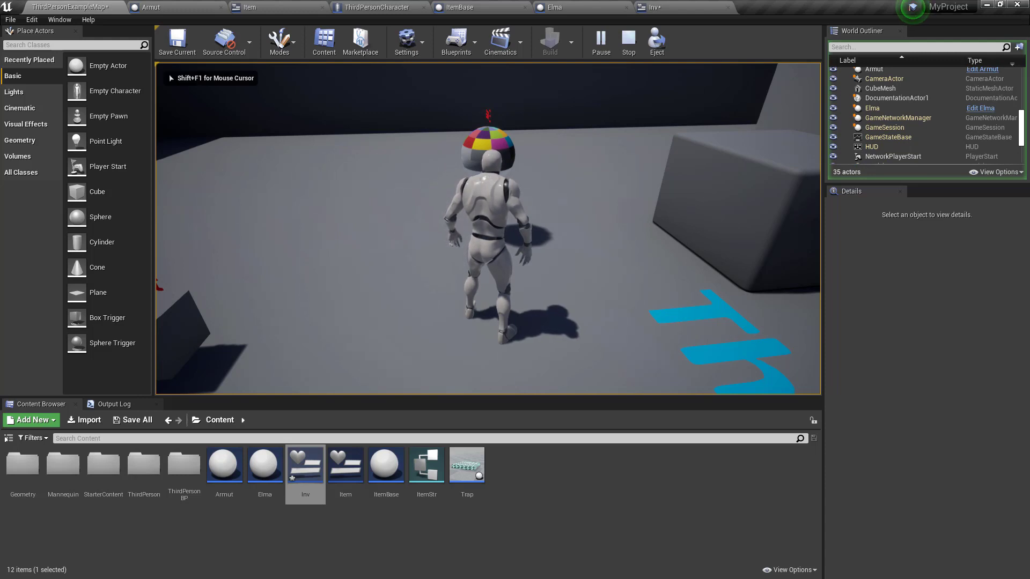
{"action": "key", "text": "e"}
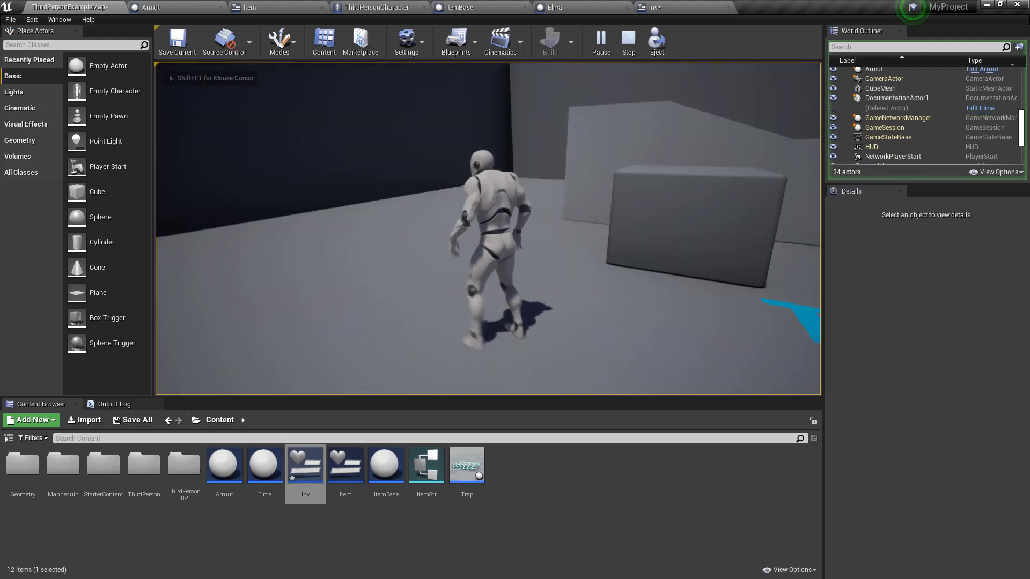
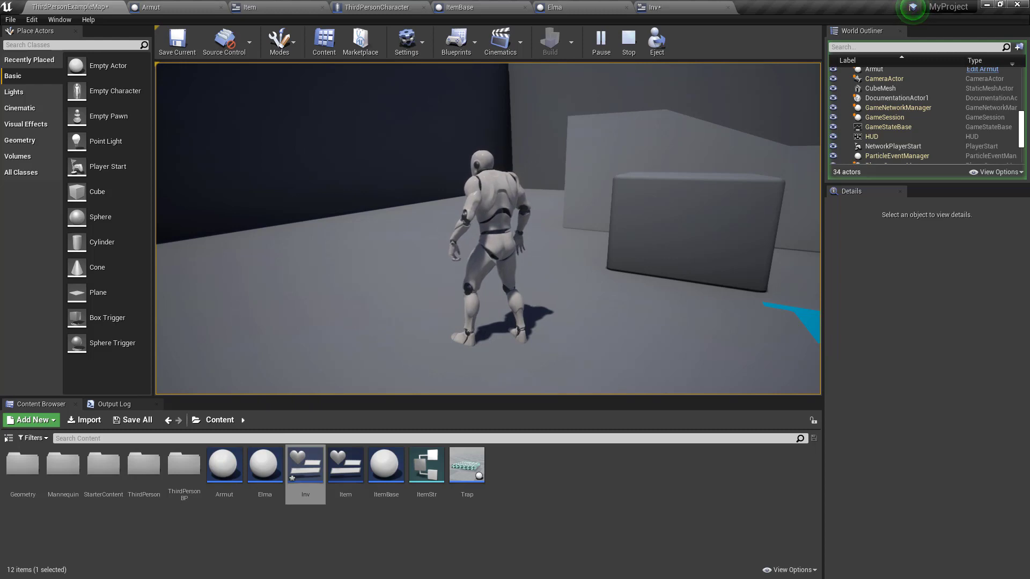
Stop the play test and open the ItemStr structure for editing
{"action": "key", "text": "Escape"}
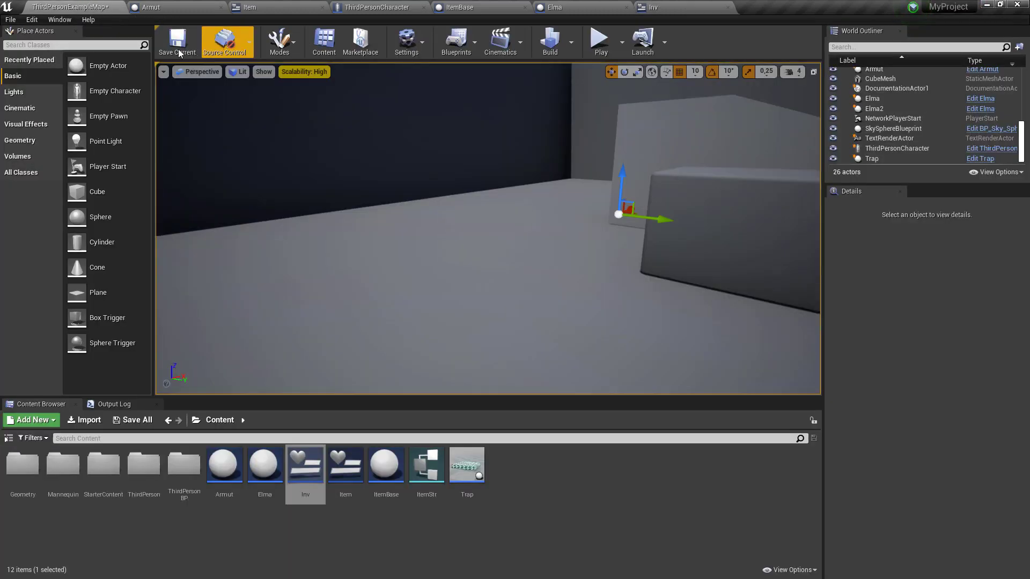
{"action": "left_click", "coordinate": [179, 52]}
{"action": "double_click", "coordinate": [426, 466]}
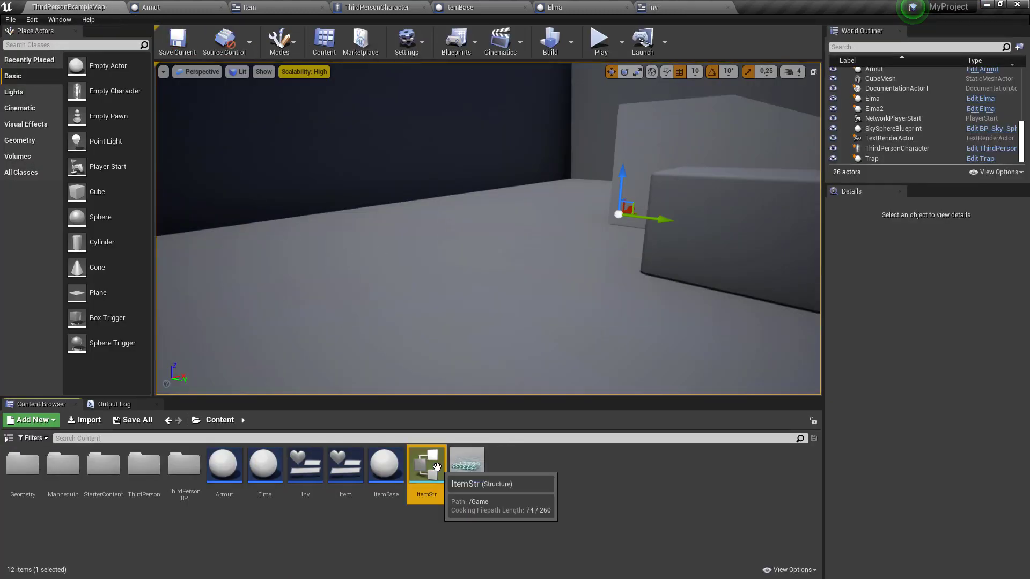
Add a new ItemStr member named Id and move it to the top of the list
{"action": "left_click", "coordinate": [88, 86]}
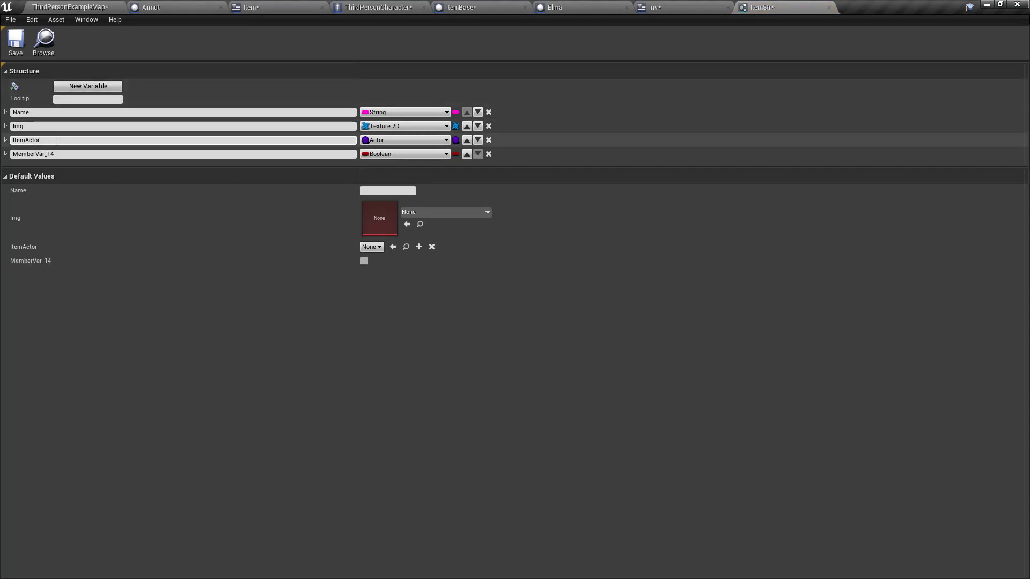
{"action": "double_click", "coordinate": [53, 153]}
{"action": "type", "text": "i"}
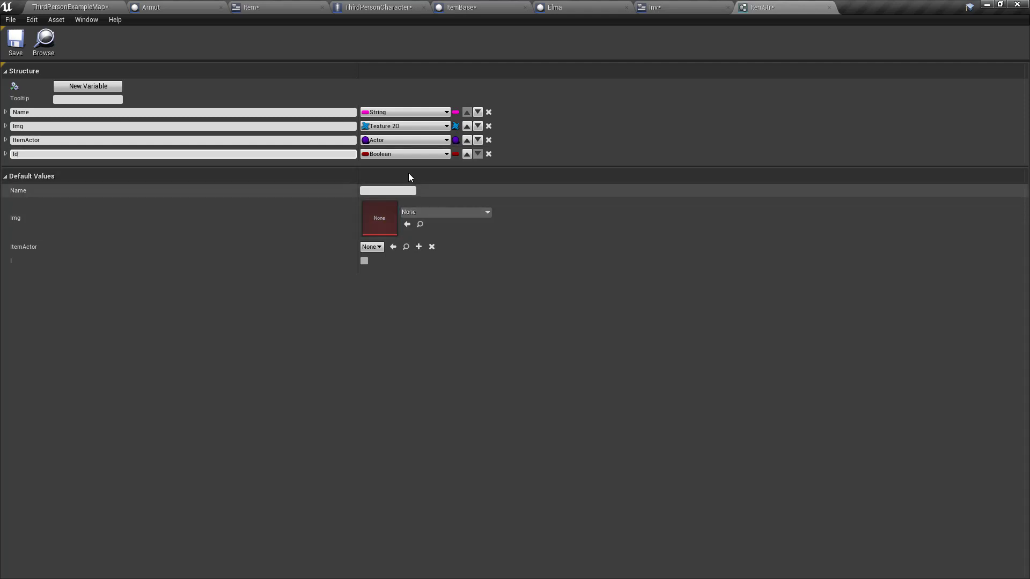
{"action": "left_click", "coordinate": [466, 154]}
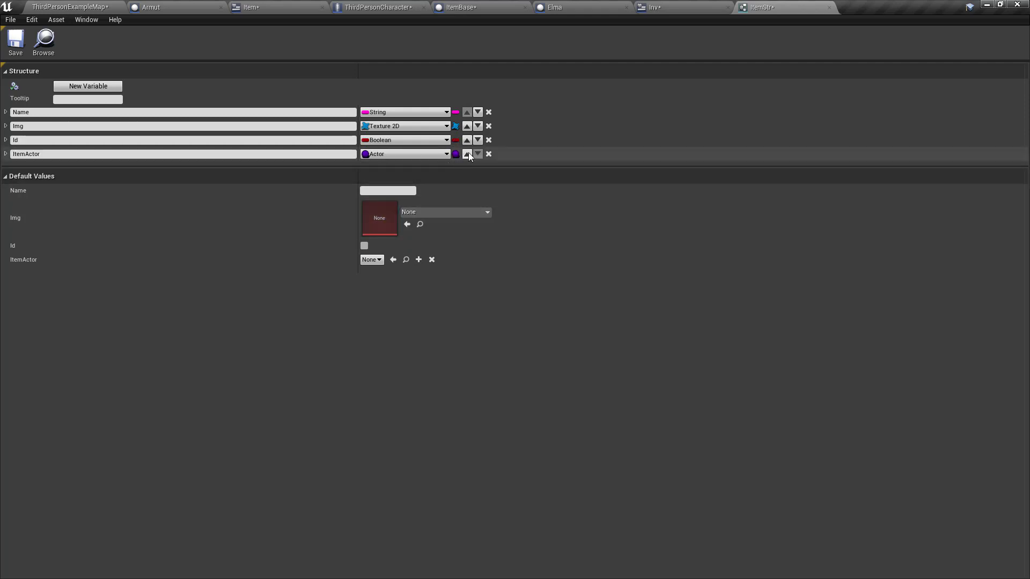
{"action": "left_click", "coordinate": [477, 139]}
{"action": "left_click", "coordinate": [468, 153]}
{"action": "left_click", "coordinate": [467, 140]}
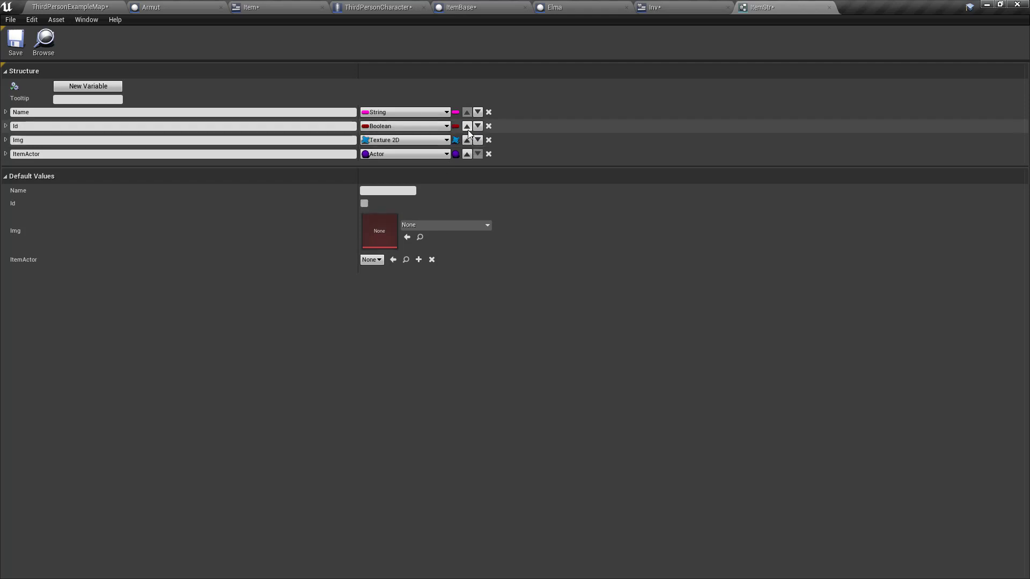
{"action": "left_click", "coordinate": [467, 126]}
Set the Id member's type to Integer and save ItemStr
{"action": "left_click", "coordinate": [408, 113]}
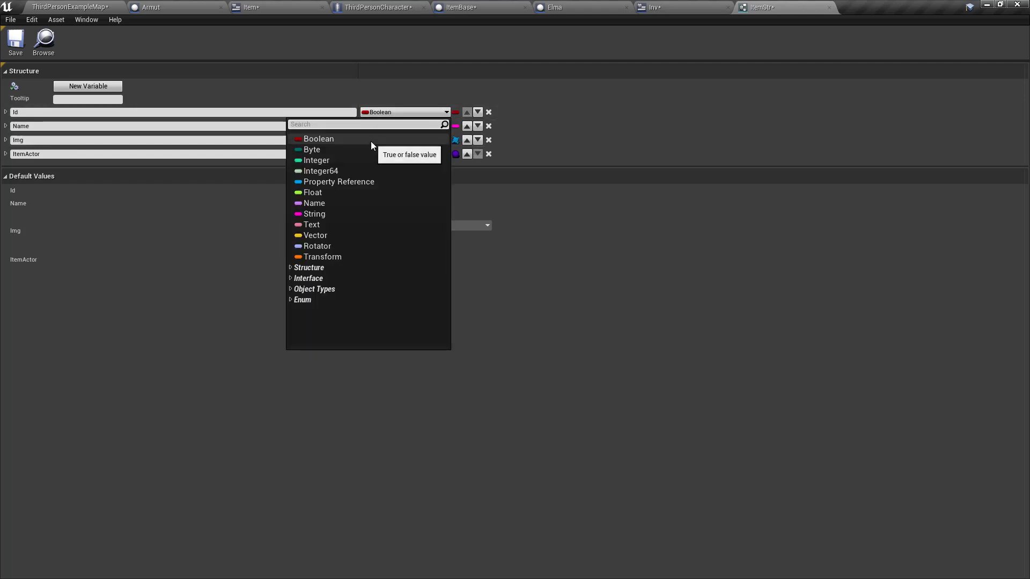
{"action": "type", "text": "int"}
{"action": "key", "text": "Return"}
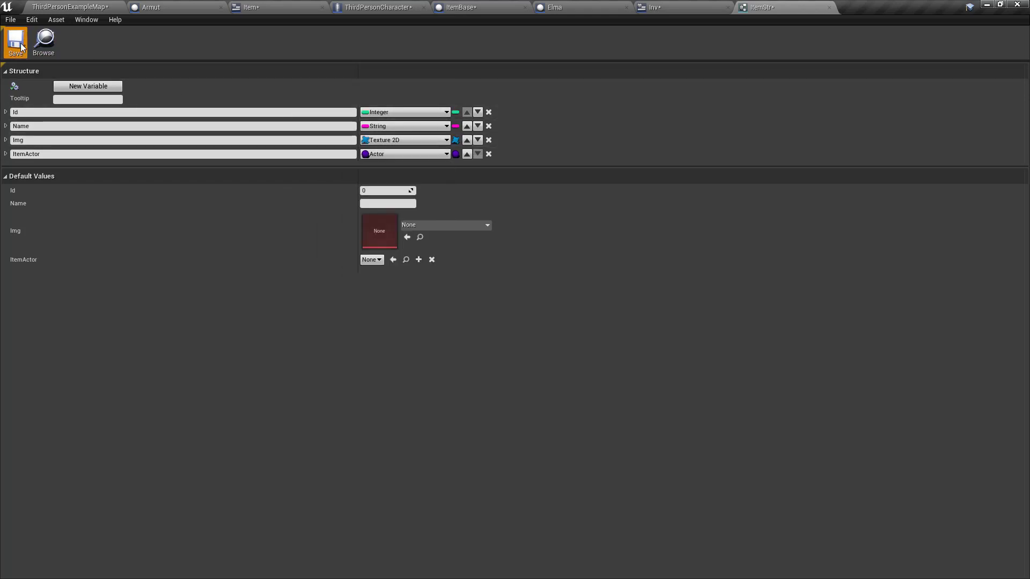
{"action": "left_click", "coordinate": [22, 47]}
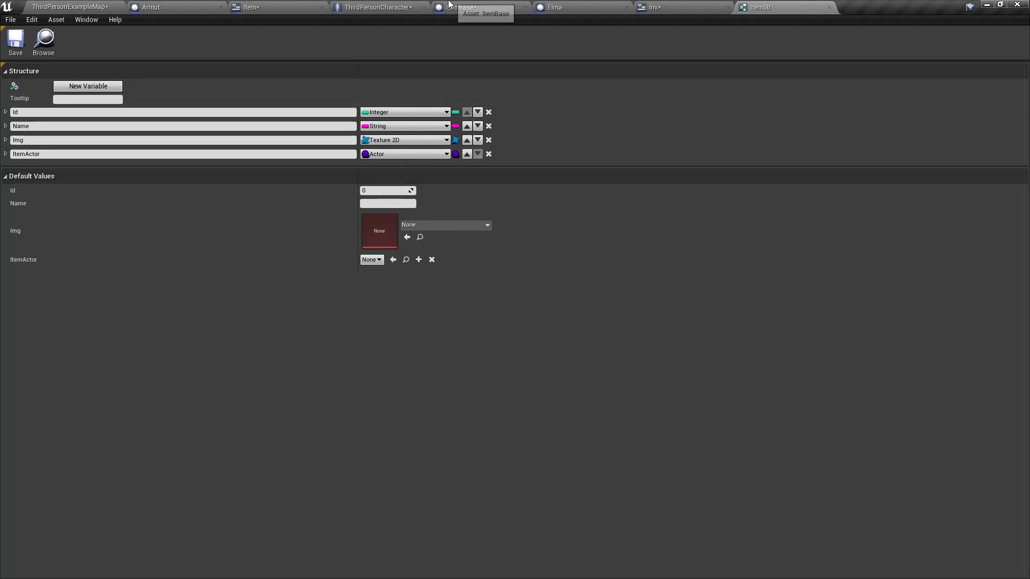
{"action": "left_click", "coordinate": [449, 5]}
Save ItemBase and ThirdPersonCharacter, and compile and save the Item and Inv widgets
{"action": "left_click", "coordinate": [226, 36]}
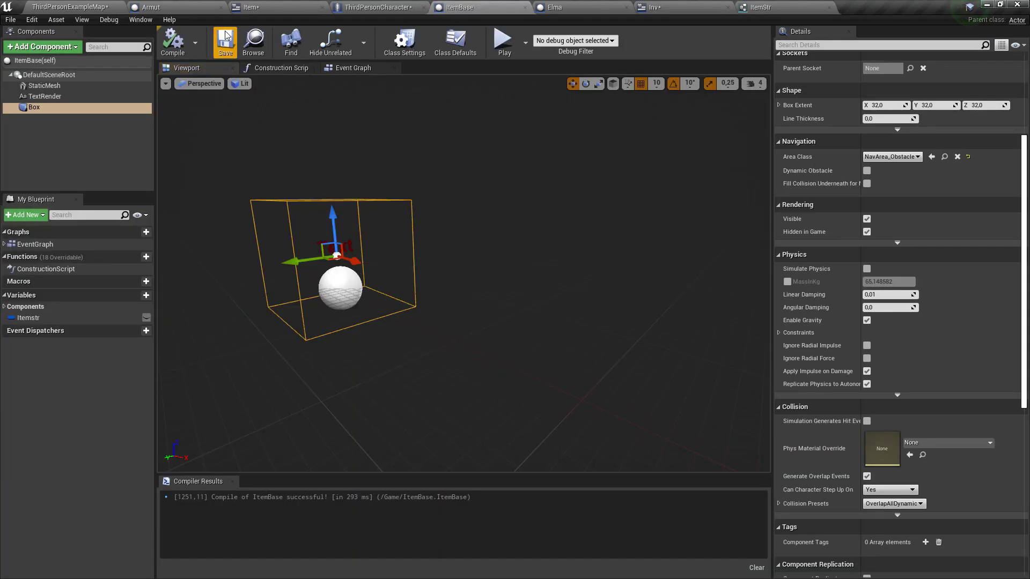
{"action": "left_click", "coordinate": [370, 7]}
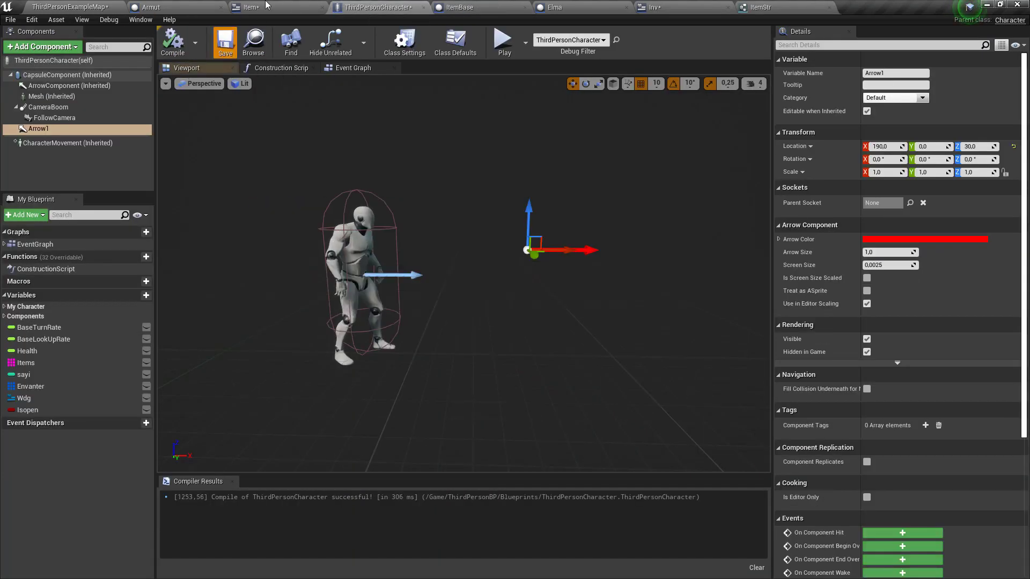
{"action": "left_click", "coordinate": [251, 7]}
{"action": "left_click", "coordinate": [17, 42]}
{"action": "left_click", "coordinate": [69, 41]}
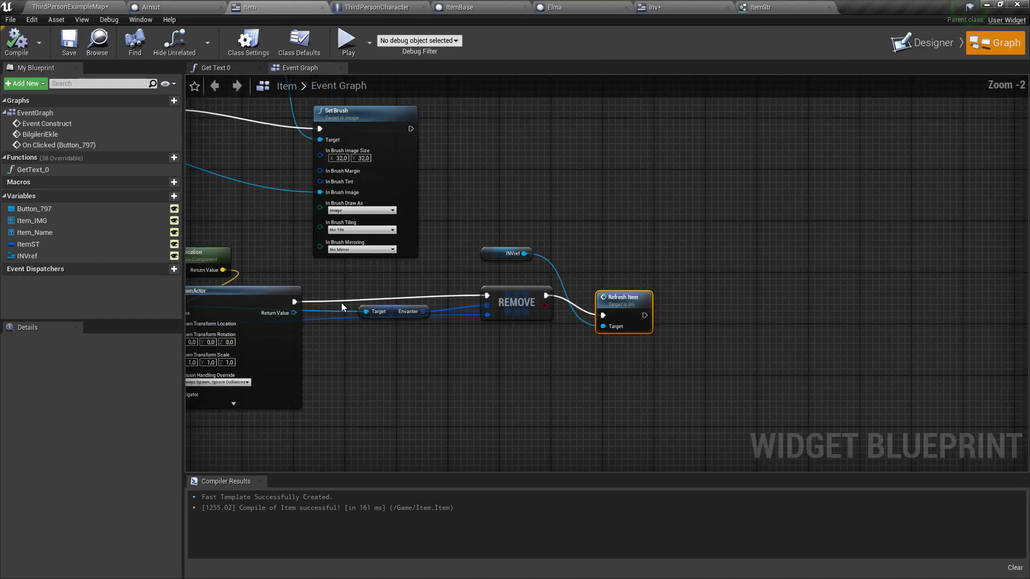
{"action": "right_click_drag", "start_coordinate": [343, 307], "coordinate": [422, 328]}
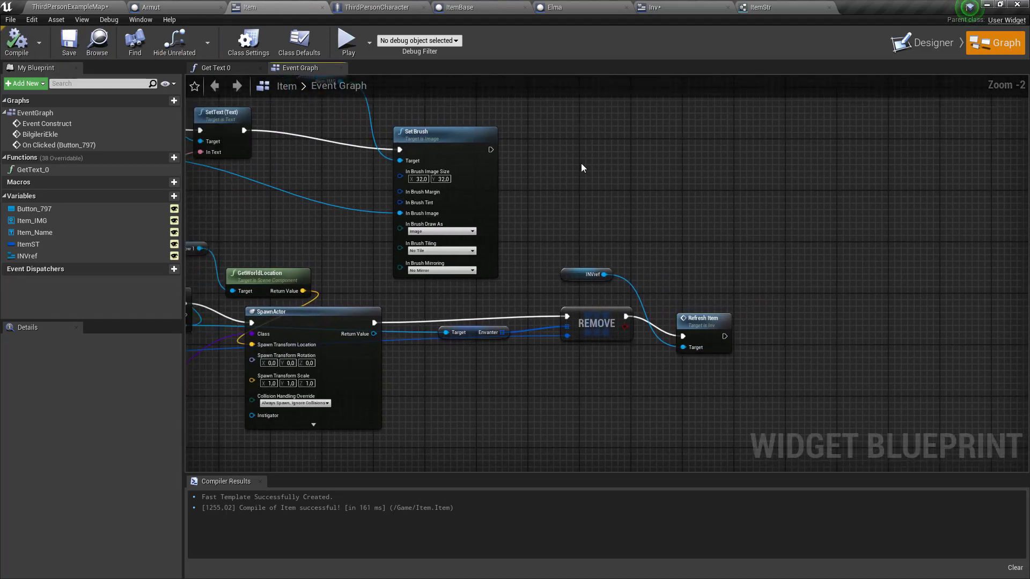
{"action": "left_click", "coordinate": [653, 7]}
{"action": "left_click", "coordinate": [17, 42]}
{"action": "left_click", "coordinate": [69, 42]}
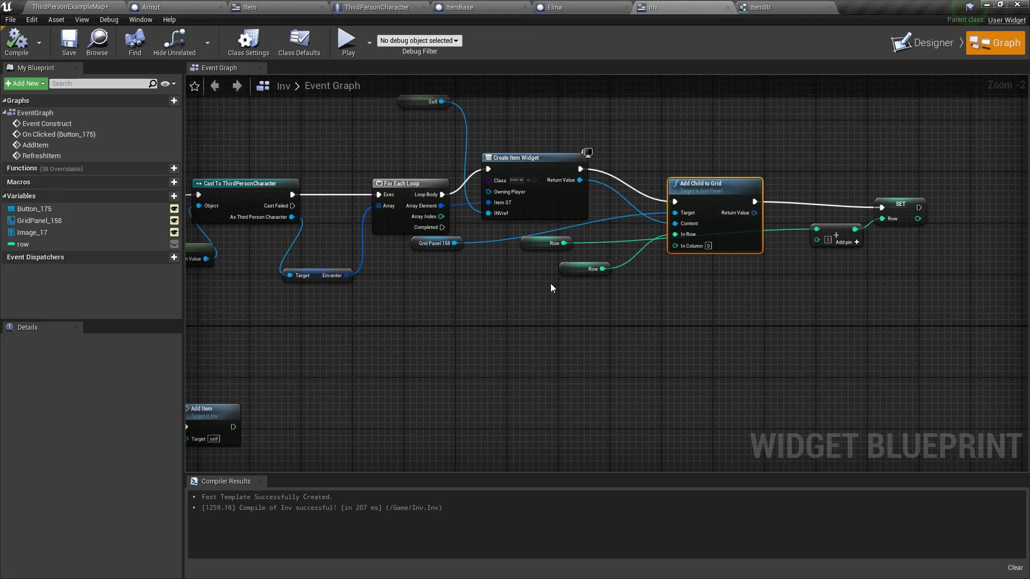
Bring the Create Item Widget nodes into view in the Inv Event Graph, checking ItemStr's members
{"action": "scroll", "coordinate": [551, 288], "scroll_direction": "down", "scroll_amount": 2}
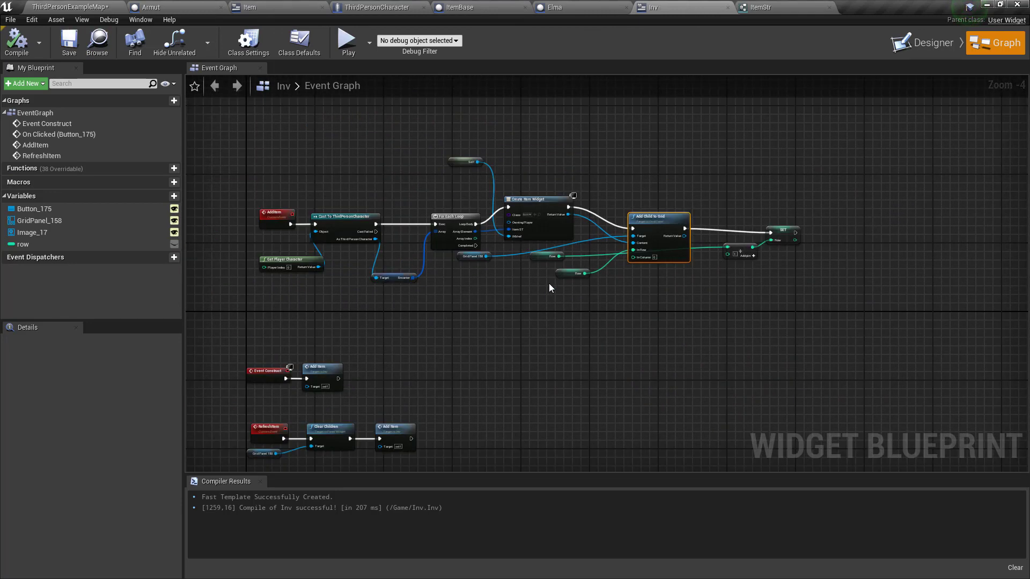
{"action": "scroll", "coordinate": [549, 283], "scroll_direction": "up", "scroll_amount": 3}
{"action": "right_click_drag", "start_coordinate": [578, 301], "coordinate": [562, 346]}
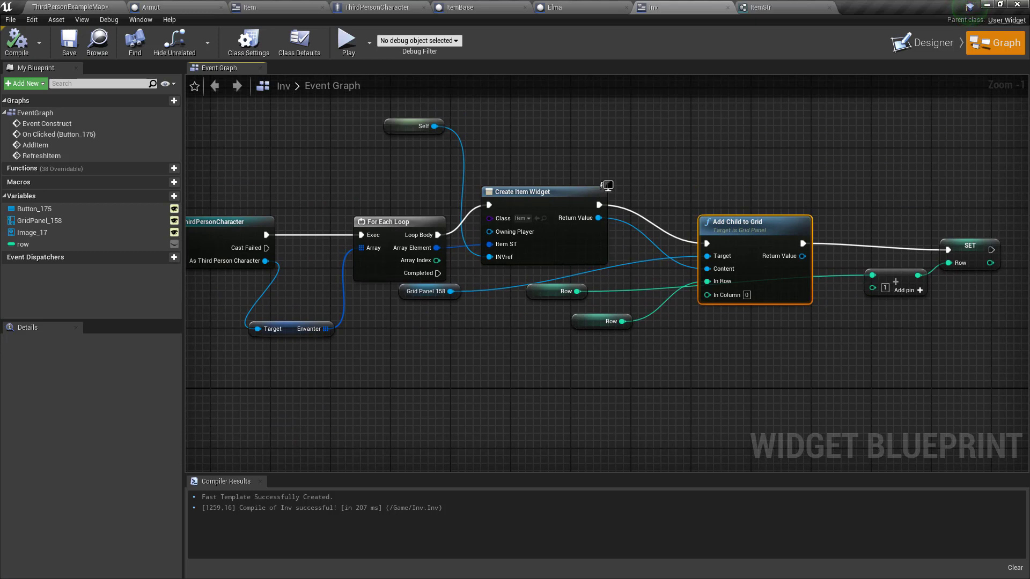
{"action": "right_click_drag", "start_coordinate": [525, 320], "coordinate": [529, 323]}
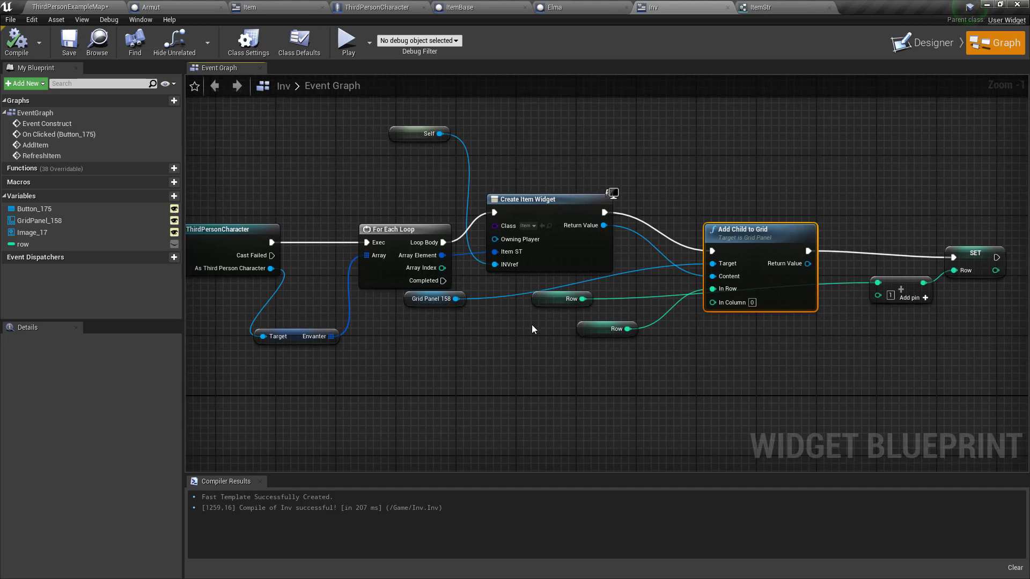
{"action": "right_click_drag", "start_coordinate": [406, 136], "coordinate": [408, 145]}
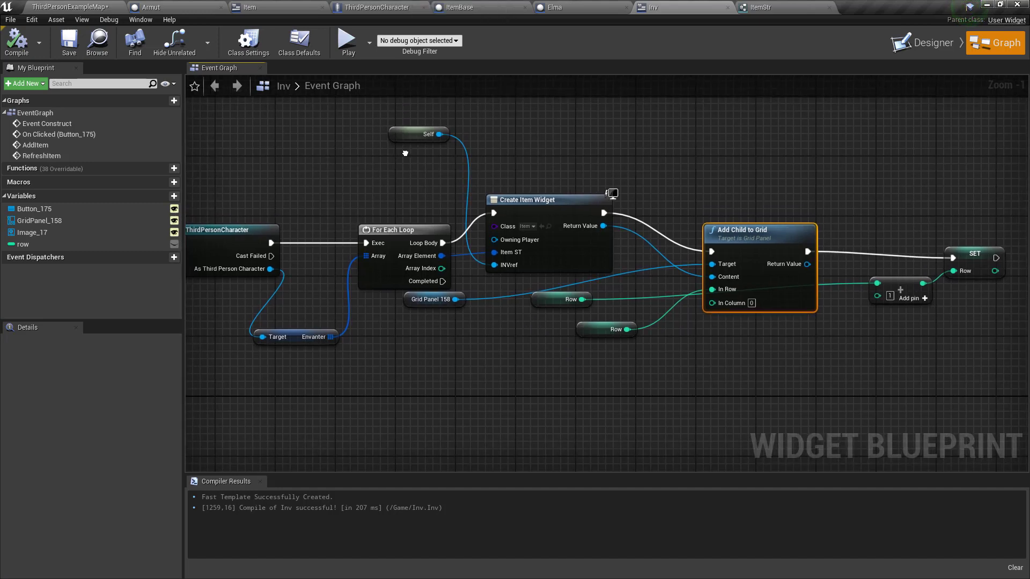
{"action": "right_click_drag", "start_coordinate": [590, 268], "coordinate": [463, 286]}
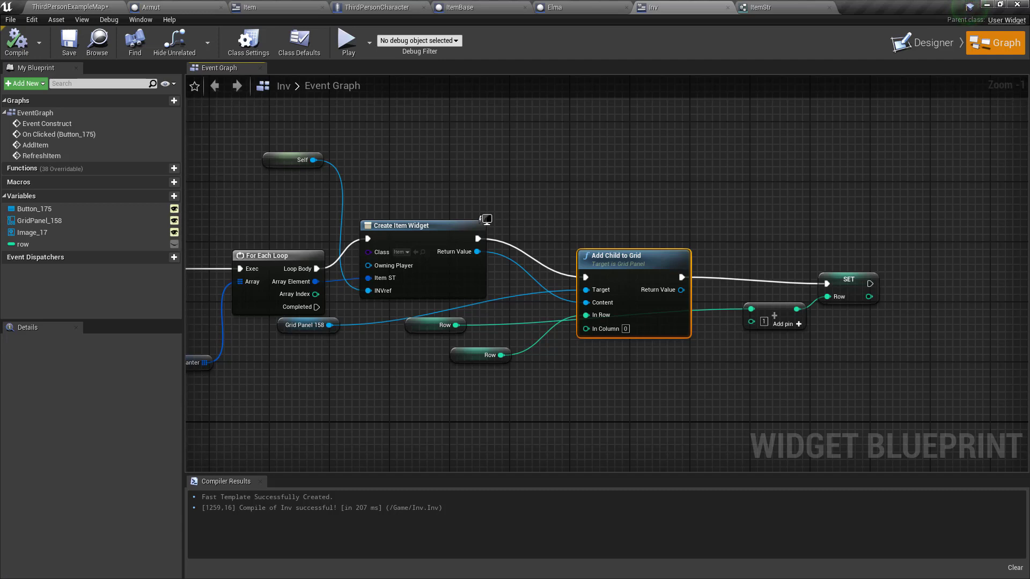
{"action": "left_click", "coordinate": [762, 7]}
{"action": "left_click", "coordinate": [683, 5]}
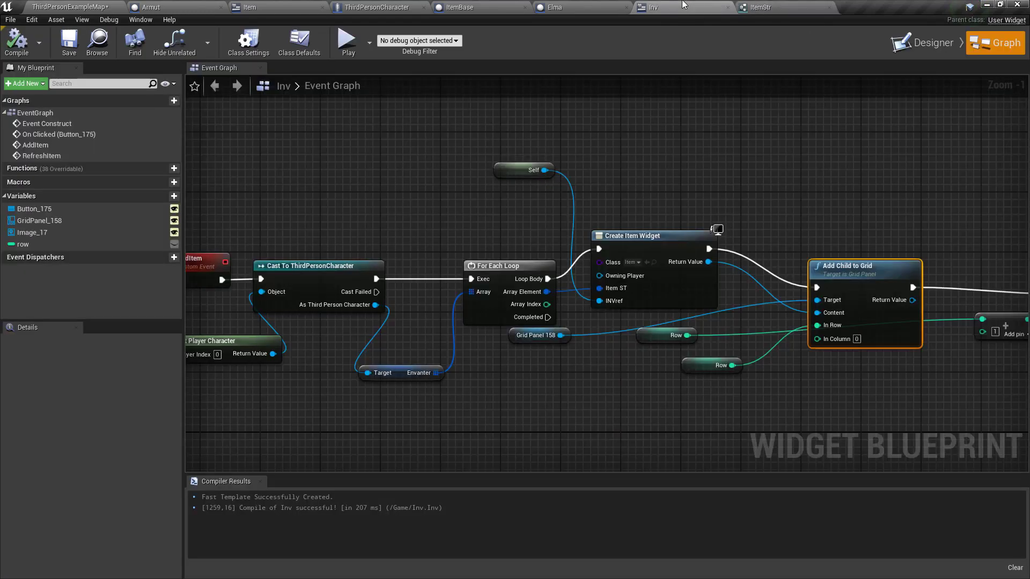
Drag the For Each Loop node left and Create Item Widget right to open space
{"action": "right_click_drag", "start_coordinate": [683, 193], "coordinate": [571, 198]}
{"action": "scroll", "coordinate": [367, 239], "scroll_direction": "up", "scroll_amount": 2}
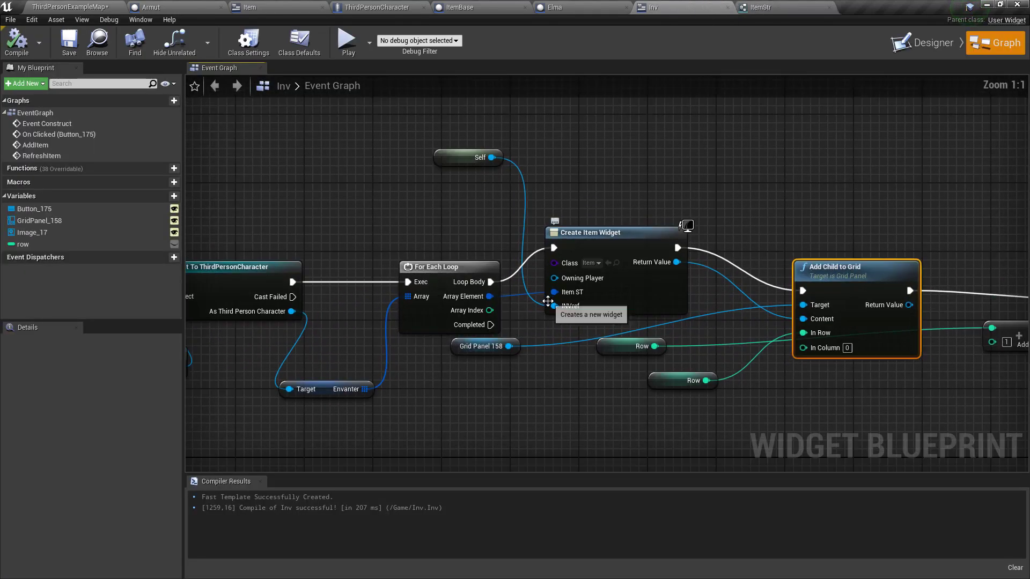
{"action": "right_click_drag", "start_coordinate": [367, 239], "coordinate": [408, 229]}
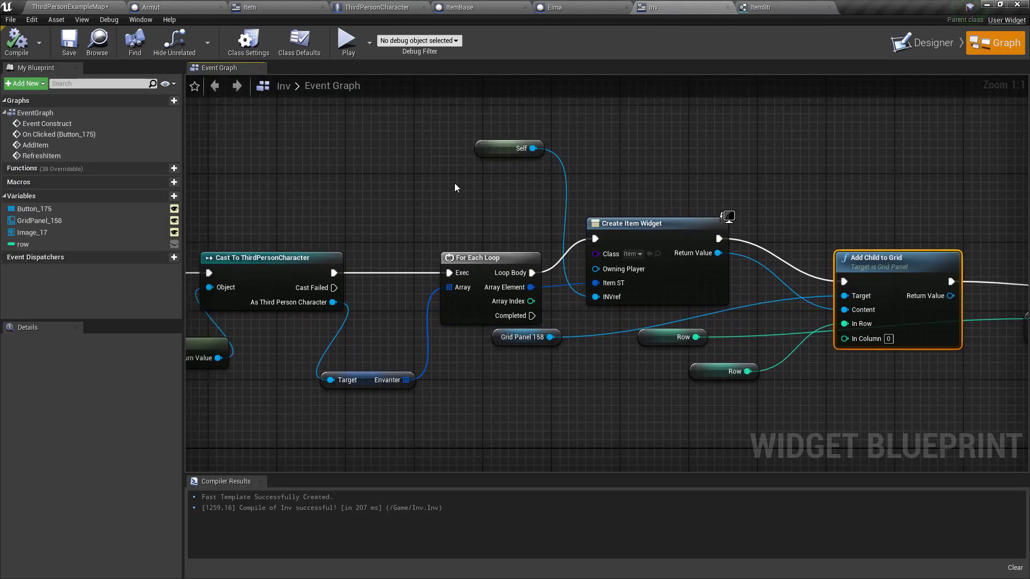
{"action": "left_click_drag", "start_coordinate": [453, 184], "coordinate": [503, 216]}
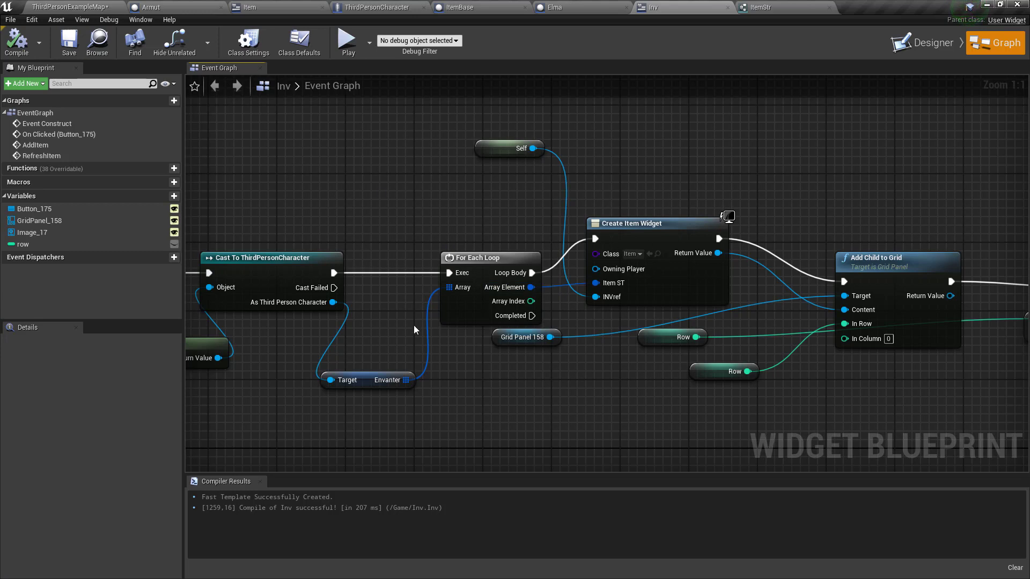
{"action": "left_click_drag", "start_coordinate": [434, 272], "coordinate": [372, 238]}
{"action": "left_click_drag", "start_coordinate": [622, 283], "coordinate": [655, 273]}
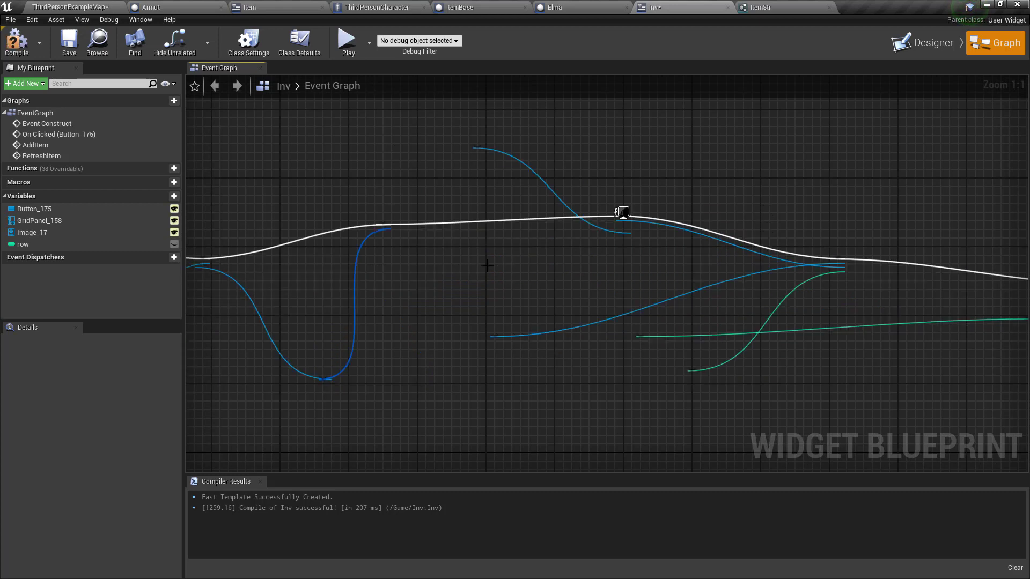
Add a Make ItemStr node feeding the Item ST input
{"action": "type", "text": "mak"}
{"action": "mouse_move", "coordinate": [643, 280]}
{"action": "left_mouse_down"}
{"action": "mouse_move", "coordinate": [609, 295]}
{"action": "mouse_move", "coordinate": [589, 426]}
{"action": "left_mouse_up"}
{"action": "left_click", "coordinate": [633, 339]}
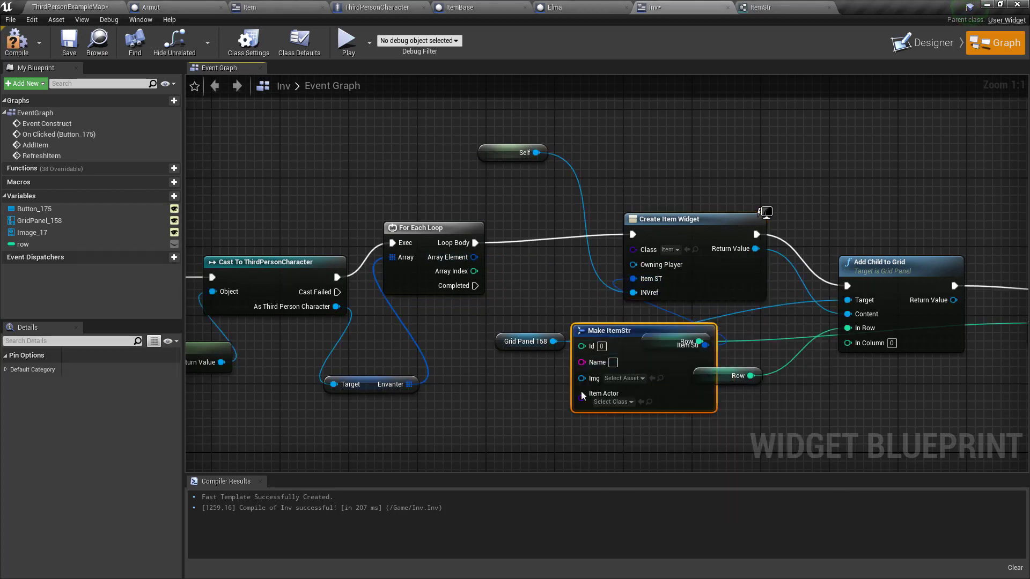
Add a Break ItemStr node off Array Element and place it beside Make ItemStr
{"action": "left_click_drag", "start_coordinate": [474, 257], "coordinate": [453, 404]}
{"action": "type", "text": "break"}
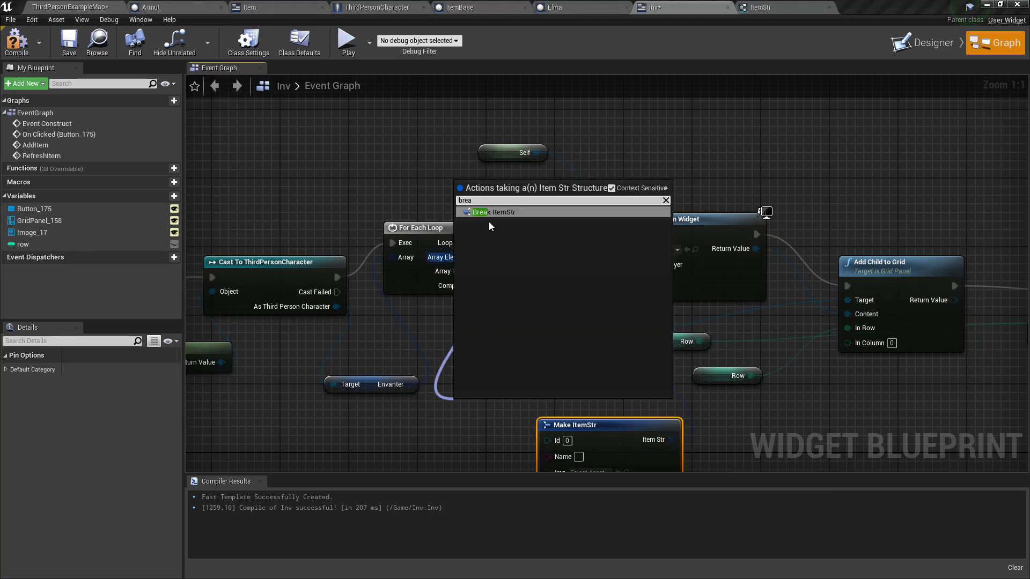
{"action": "key", "text": "Return"}
{"action": "right_click_drag", "start_coordinate": [492, 279], "coordinate": [494, 166]}
{"action": "left_click_drag", "start_coordinate": [478, 313], "coordinate": [402, 338]}
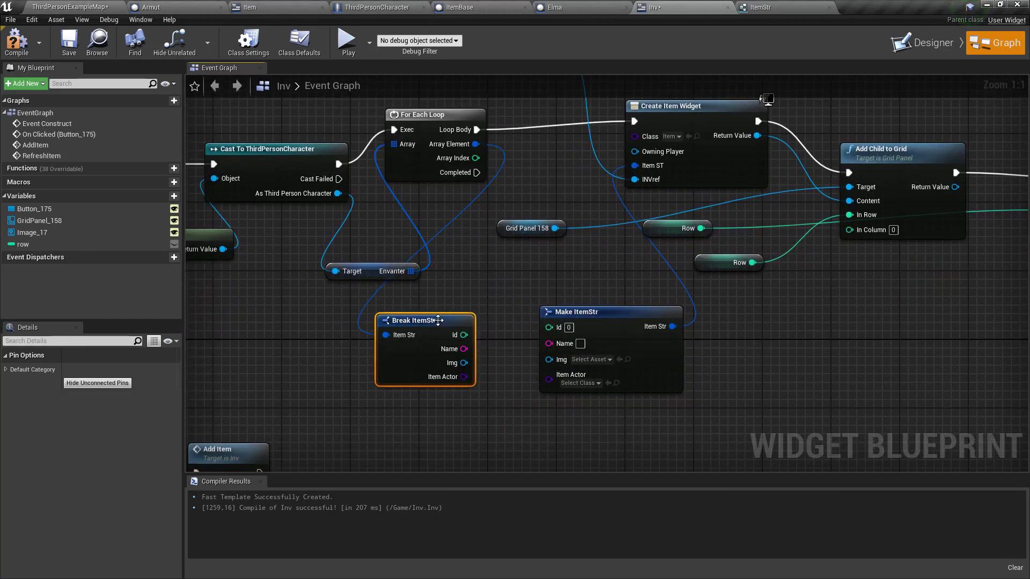
{"action": "left_click_drag", "start_coordinate": [478, 298], "coordinate": [318, 381]}
{"action": "mouse_move", "coordinate": [591, 294]}
{"action": "left_mouse_down"}
{"action": "mouse_move", "coordinate": [586, 400]}
{"action": "mouse_move", "coordinate": [588, 304]}
{"action": "left_mouse_up"}
{"action": "left_click", "coordinate": [549, 291]}
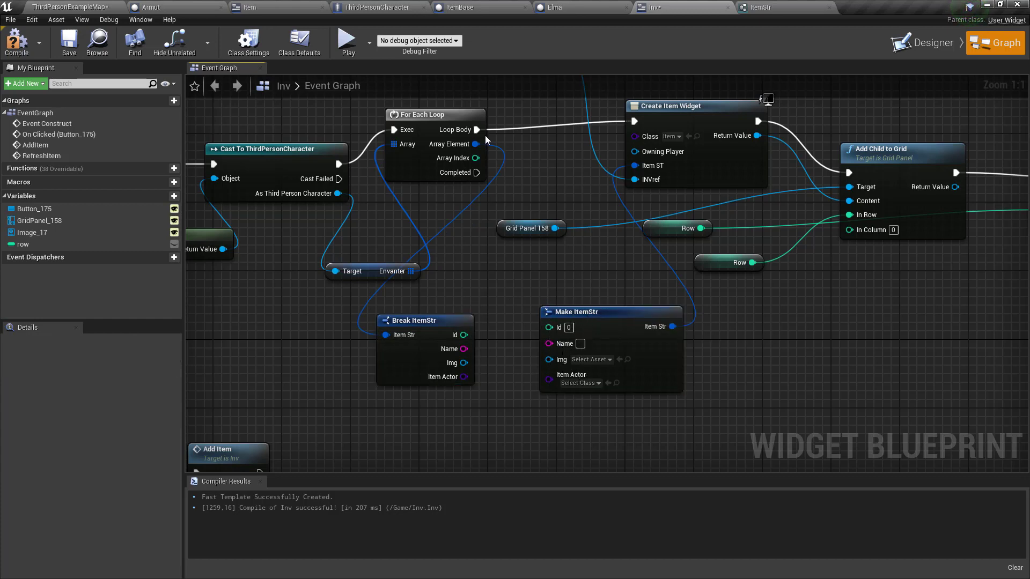
Wire Name, Img and Item Actor across, and Array Index into Make ItemStr's Id
{"action": "left_click_drag", "start_coordinate": [464, 349], "coordinate": [548, 343]}
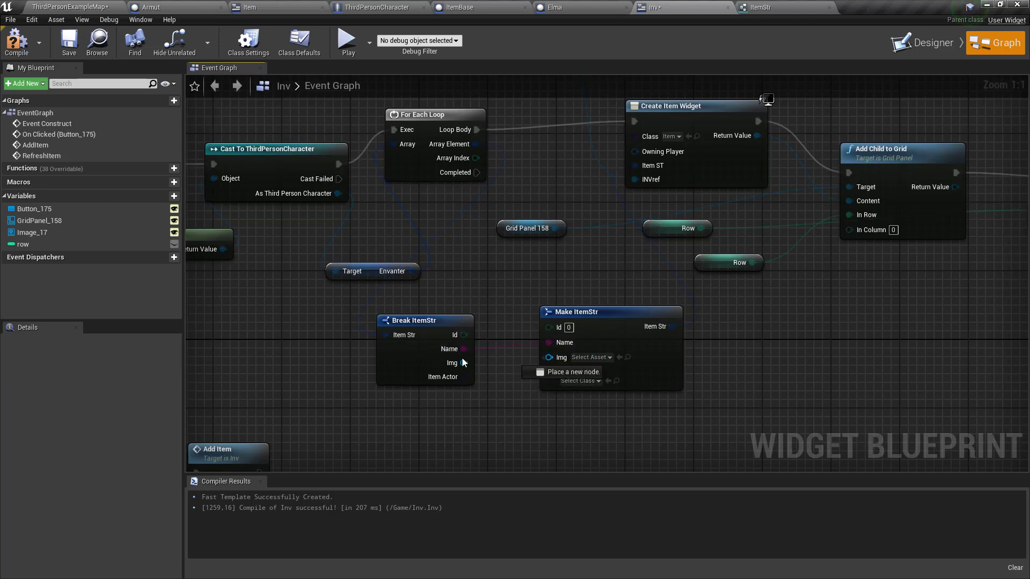
{"action": "mouse_move", "coordinate": [464, 363]}
{"action": "left_mouse_down"}
{"action": "mouse_move", "coordinate": [549, 357]}
{"action": "mouse_move", "coordinate": [549, 370]}
{"action": "left_mouse_up"}
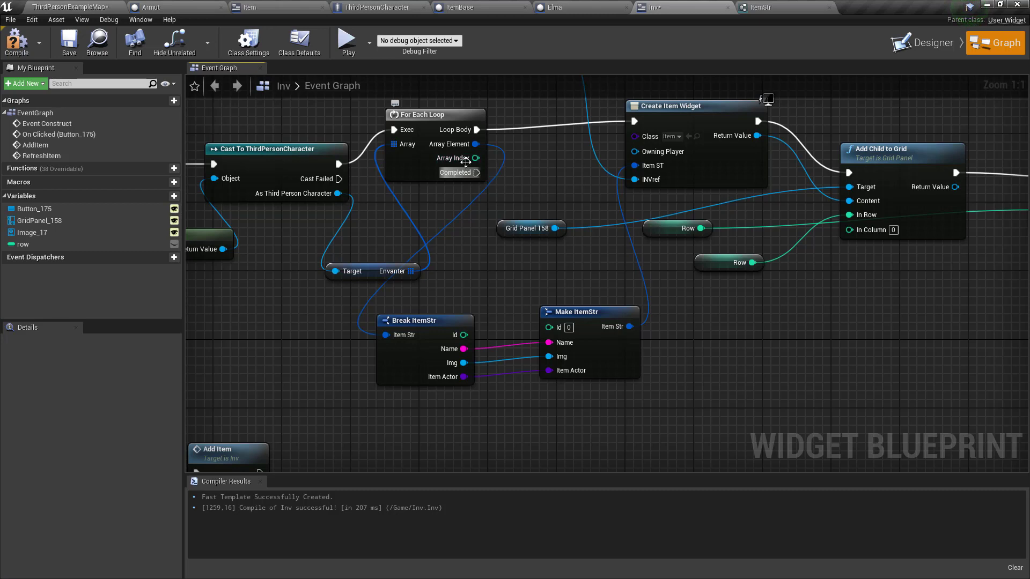
{"action": "left_click_drag", "start_coordinate": [476, 158], "coordinate": [548, 326]}
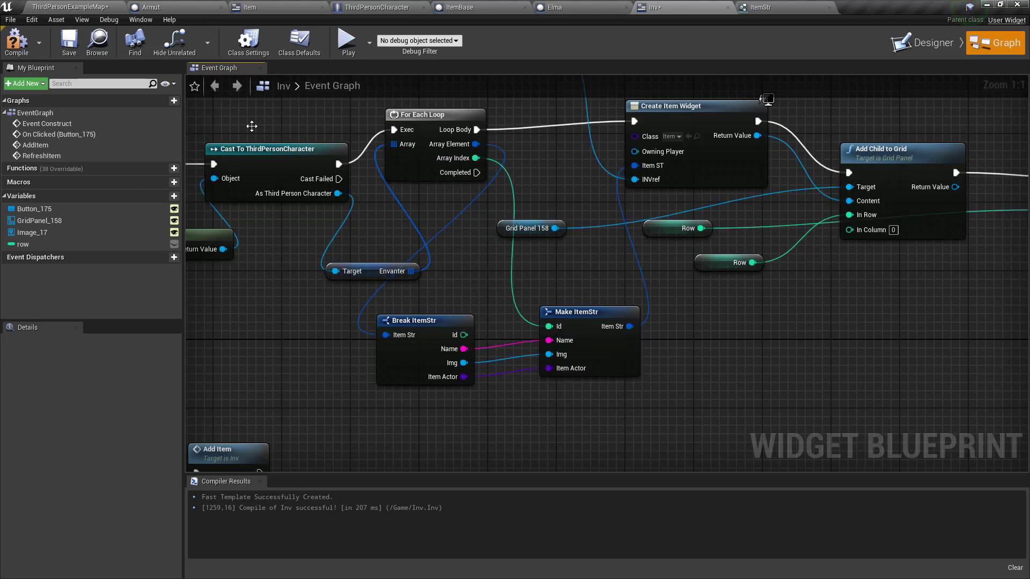
Compile and save the Inv widget, then start a play-in-editor test from the level
{"action": "left_click", "coordinate": [19, 48]}
{"action": "left_click", "coordinate": [68, 43]}
{"action": "left_click", "coordinate": [70, 7]}
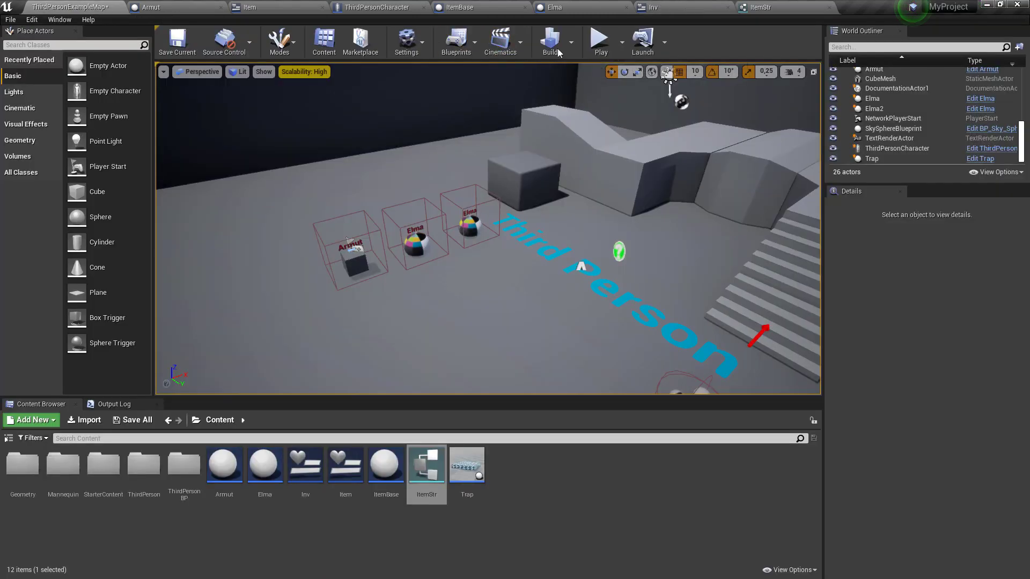
{"action": "left_click", "coordinate": [601, 43]}
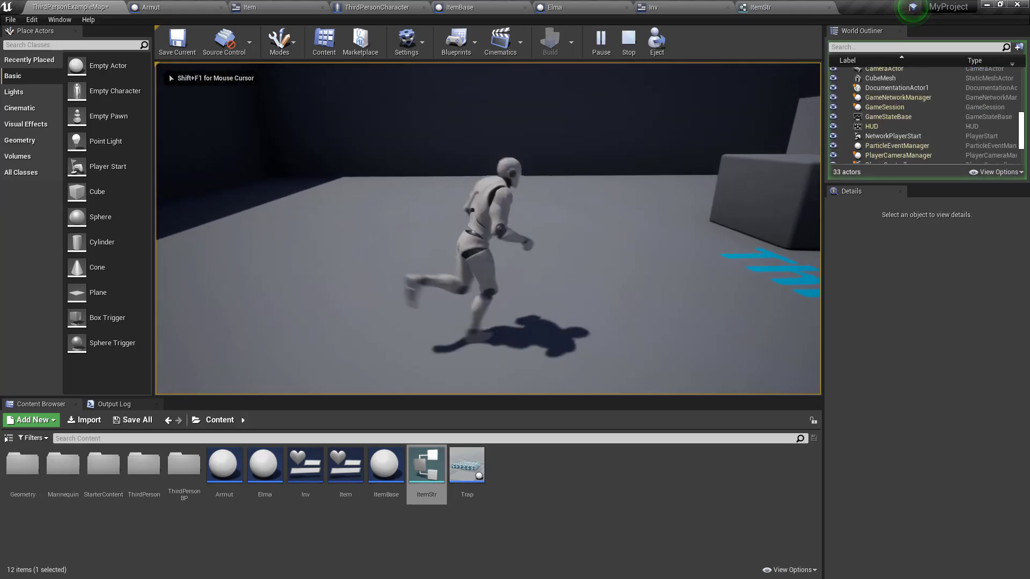
Open the inventory and drop both Elma items and the Armut item
{"action": "key", "text": "i"}
{"action": "left_click", "coordinate": [512, 184]}
{"action": "left_click", "coordinate": [518, 183]}
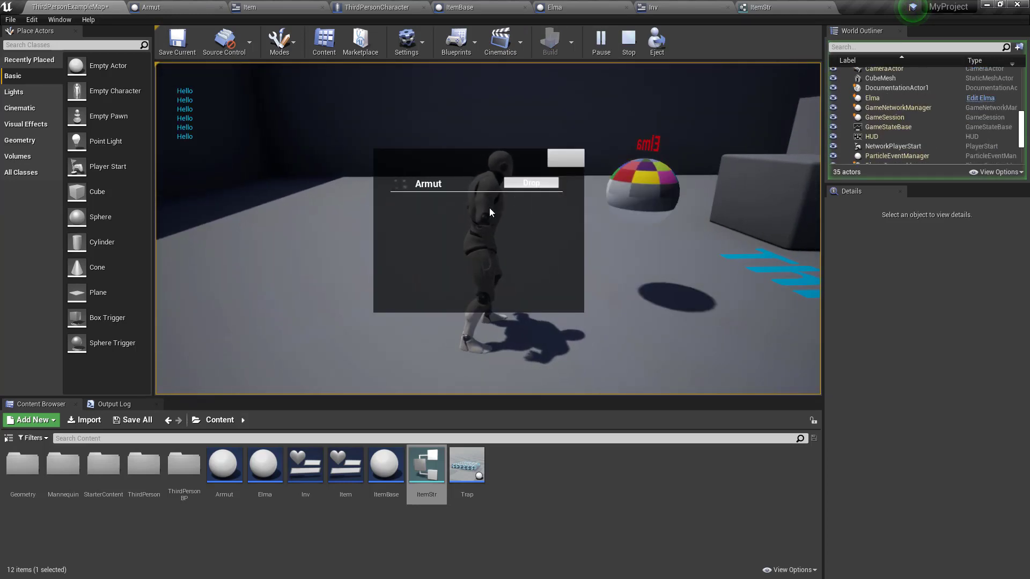
{"action": "left_click", "coordinate": [531, 184]}
{"action": "key", "text": "i"}
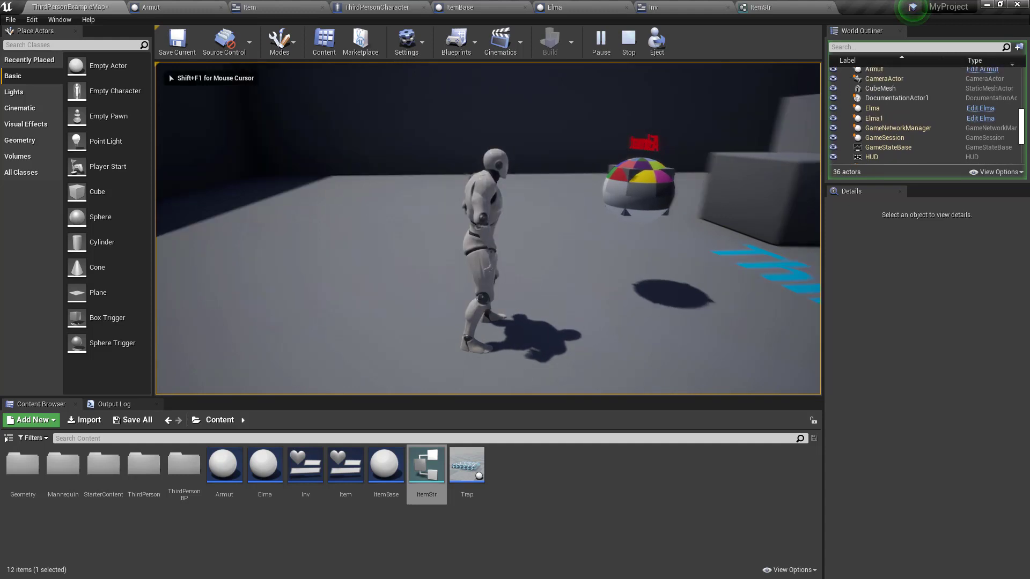
Collect the items again, drop Elma, Armut and Elma once more, then stop play
{"action": "key", "text": "w"}
{"action": "key", "text": "i"}
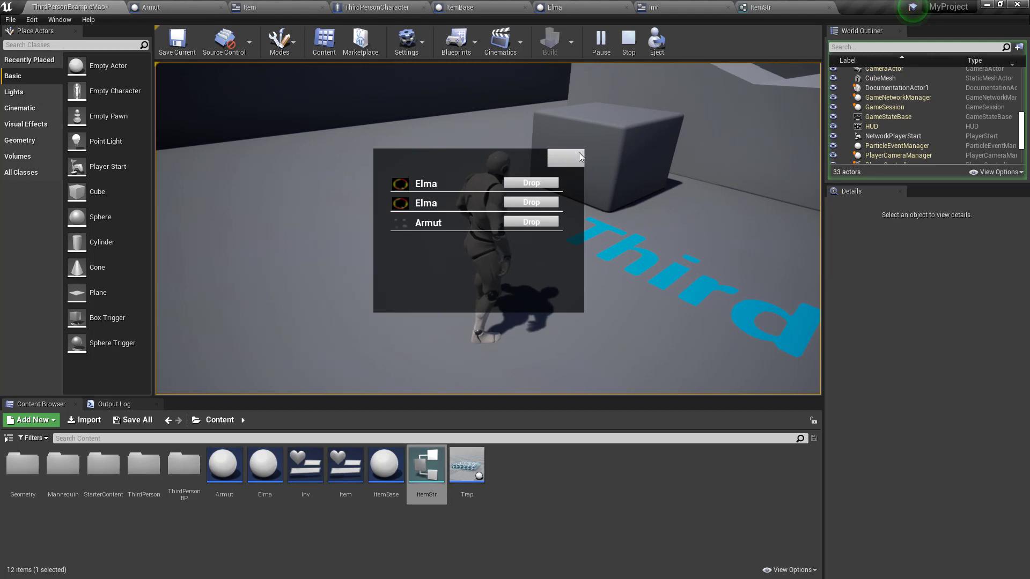
{"action": "left_click", "coordinate": [542, 222]}
{"action": "left_click", "coordinate": [535, 202]}
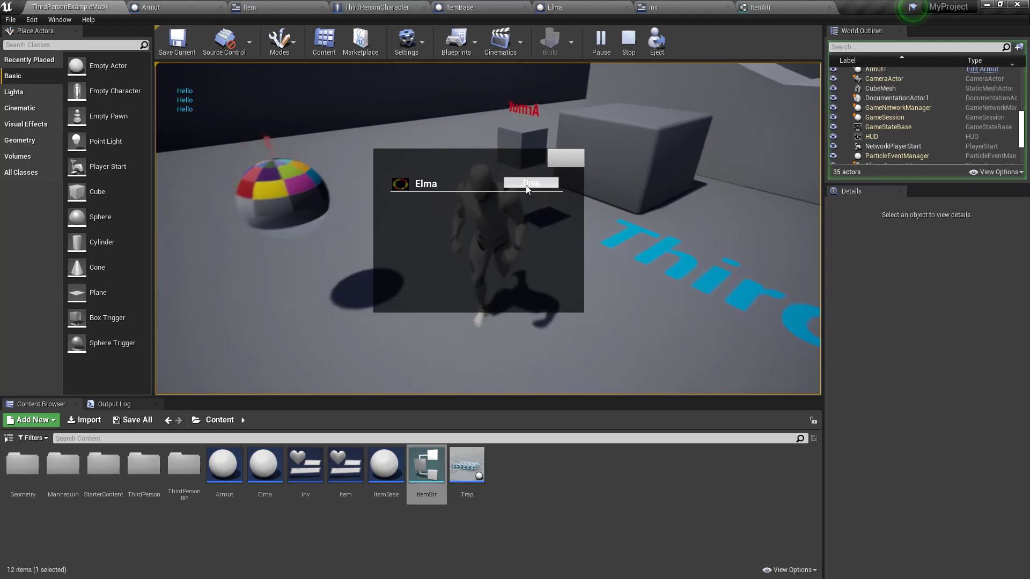
{"action": "left_click", "coordinate": [526, 185]}
{"action": "key", "text": "i"}
{"action": "key", "text": "w"}
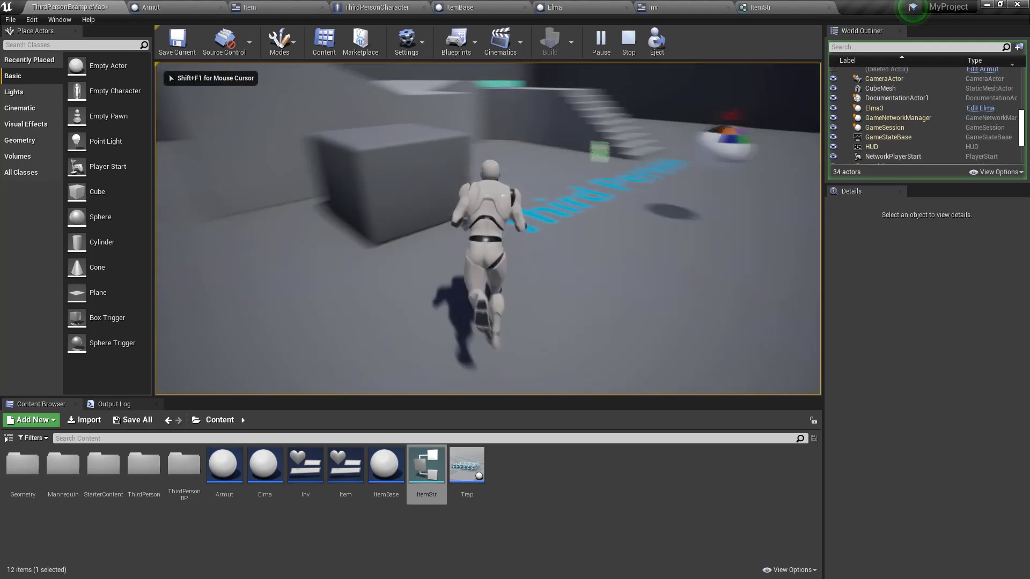
{"action": "key", "text": "i"}
{"action": "key", "text": "i"}
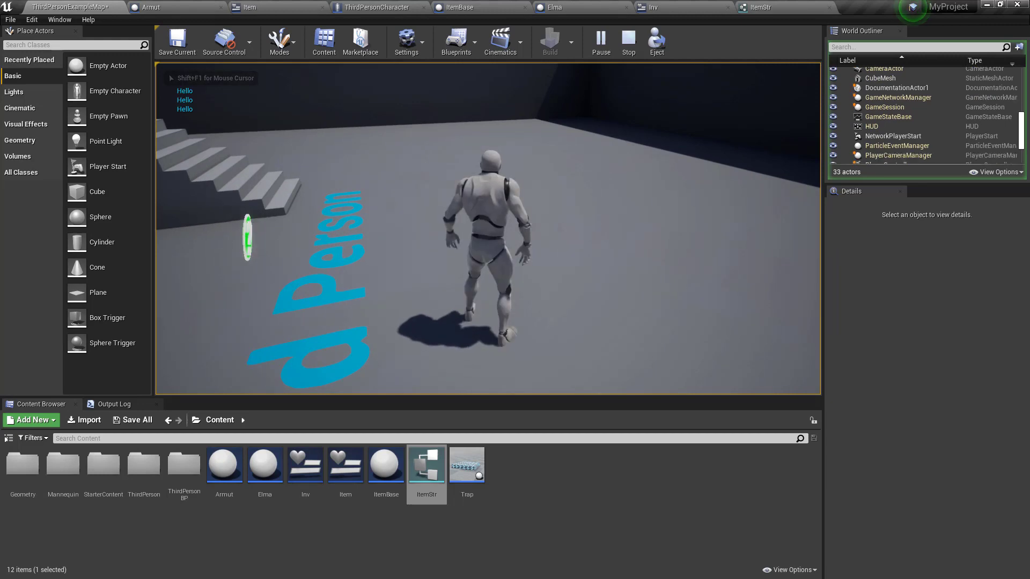
{"action": "key", "text": "Escape"}
{"action": "left_click", "coordinate": [670, 7]}
Zoom out over the finished Inv Event Graph, then save the ThirdPersonExampleMap level
{"action": "left_click", "coordinate": [800, 5]}
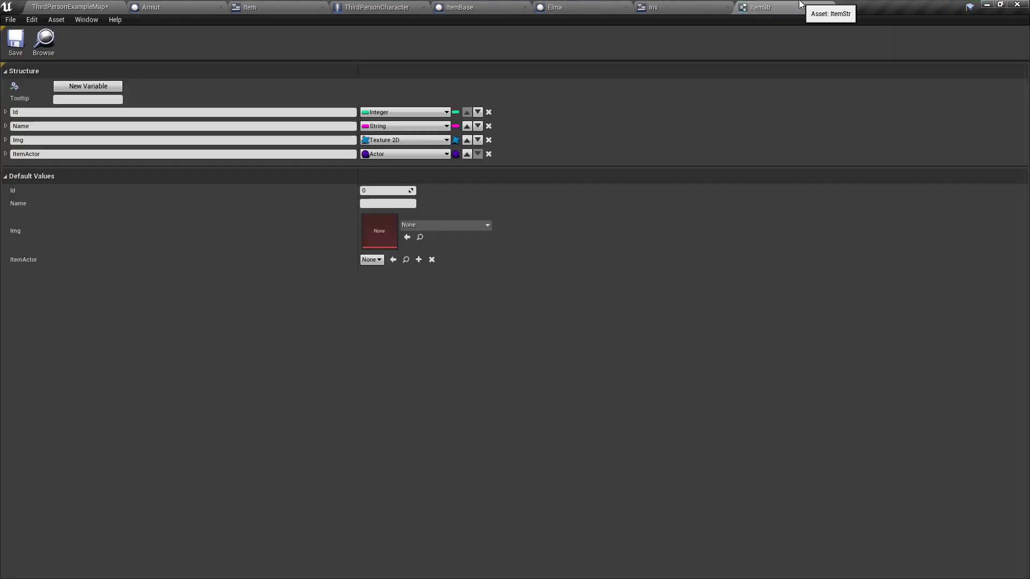
{"action": "left_click", "coordinate": [717, 6]}
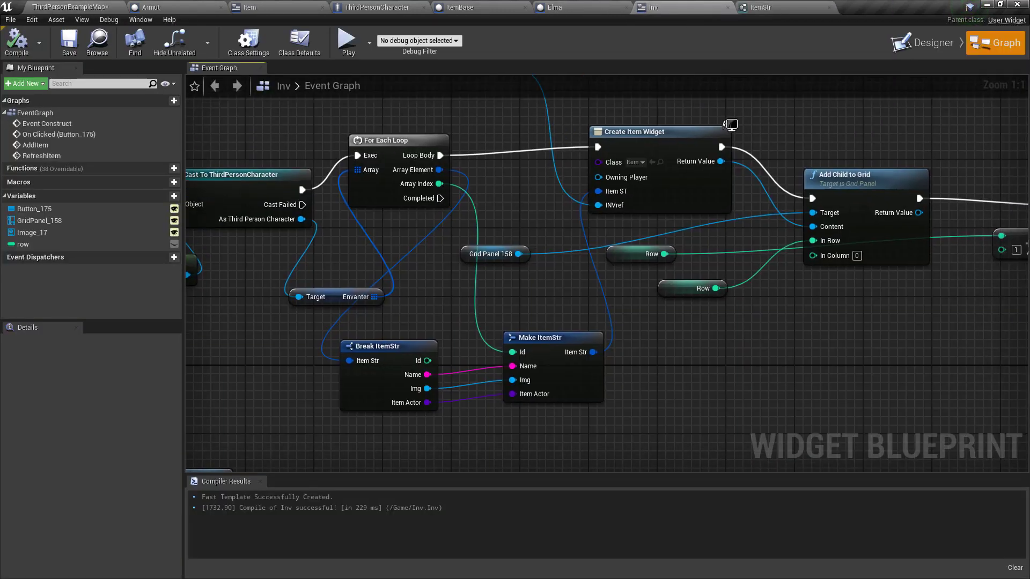
{"action": "scroll", "coordinate": [416, 349], "scroll_direction": "down", "scroll_amount": 1}
{"action": "scroll", "coordinate": [416, 348], "scroll_direction": "down", "scroll_amount": 1}
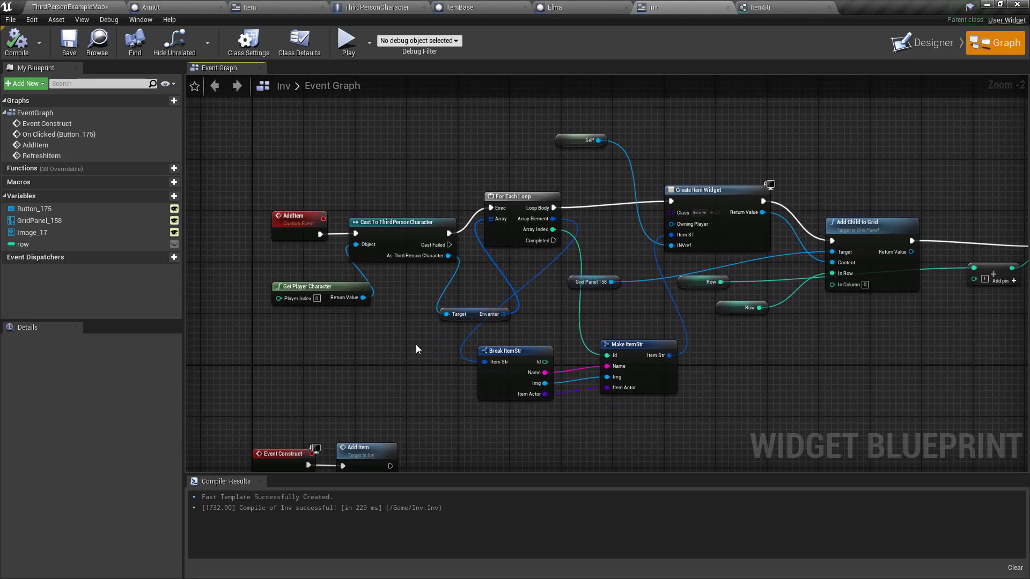
{"action": "right_click_drag", "start_coordinate": [415, 320], "coordinate": [430, 300]}
{"action": "scroll", "coordinate": [430, 303], "scroll_direction": "down", "scroll_amount": 2}
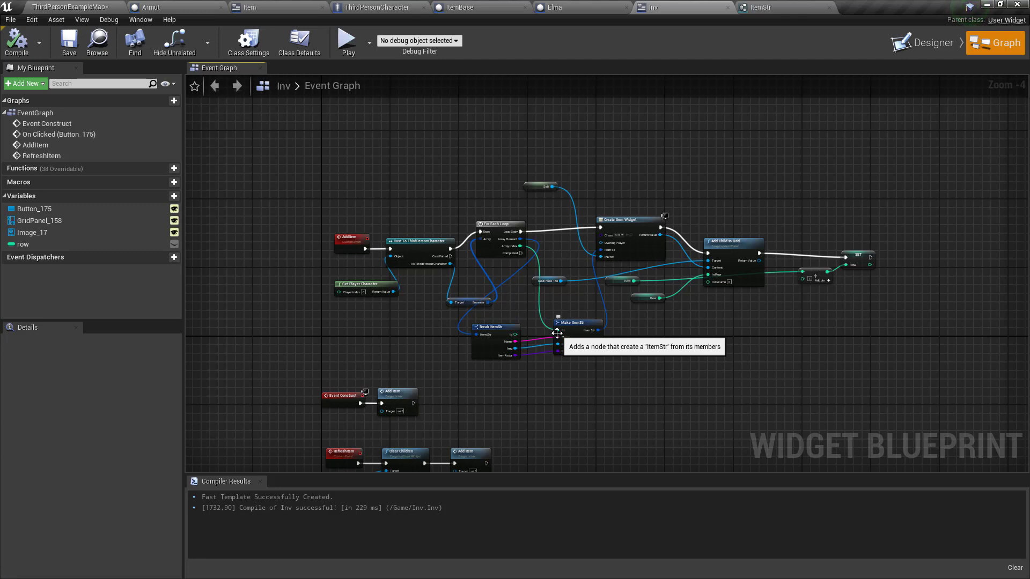
{"action": "left_click", "coordinate": [75, 7]}
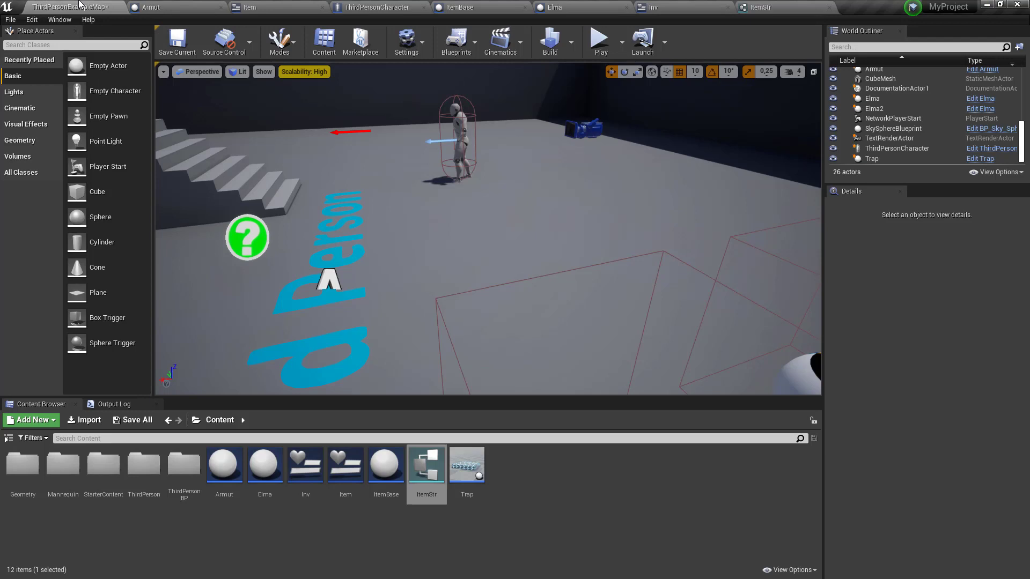
{"action": "left_click", "coordinate": [177, 42]}
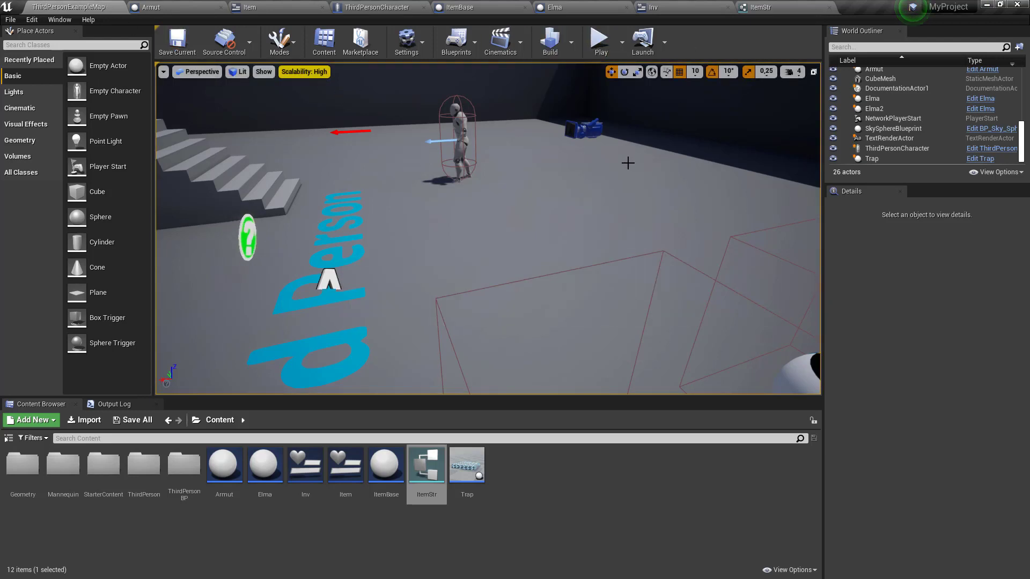